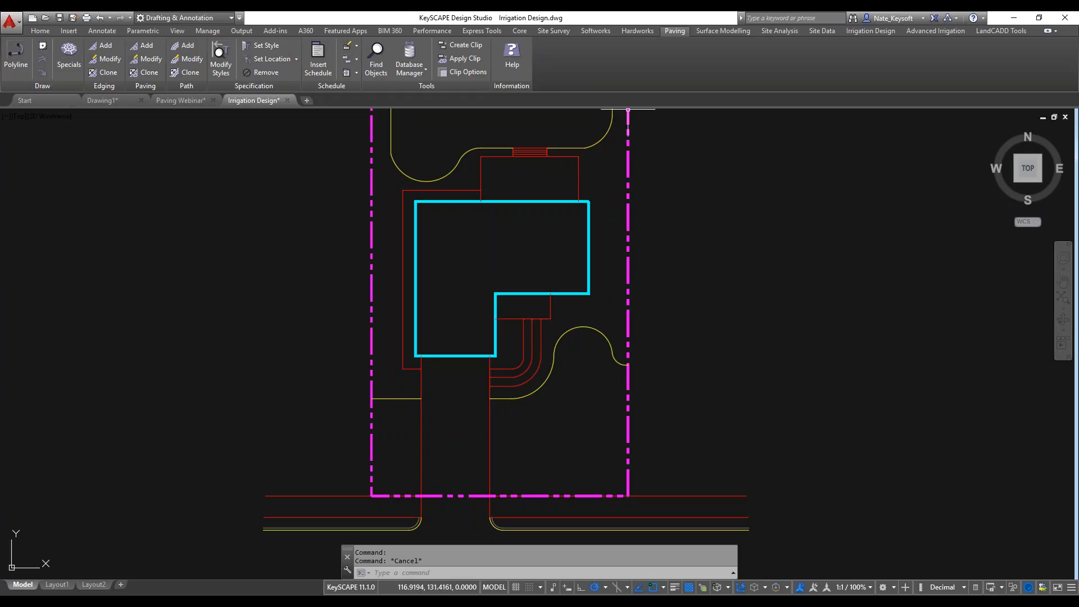
# Check the drawing units in Drawing Setup and return to the paving tools.
pyautogui.click(520, 32)
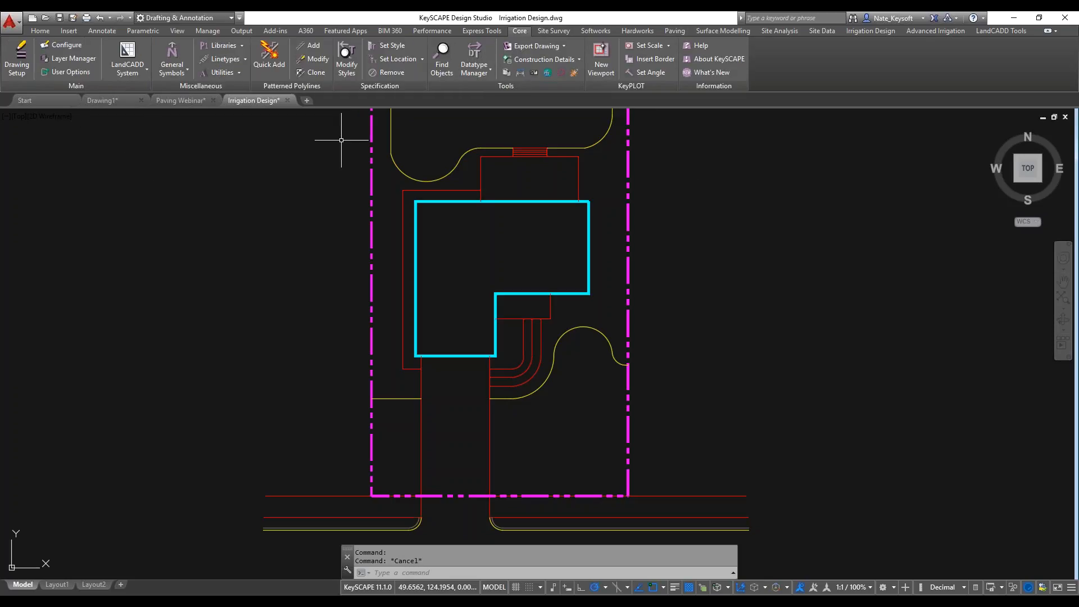
pyautogui.click(16, 71)
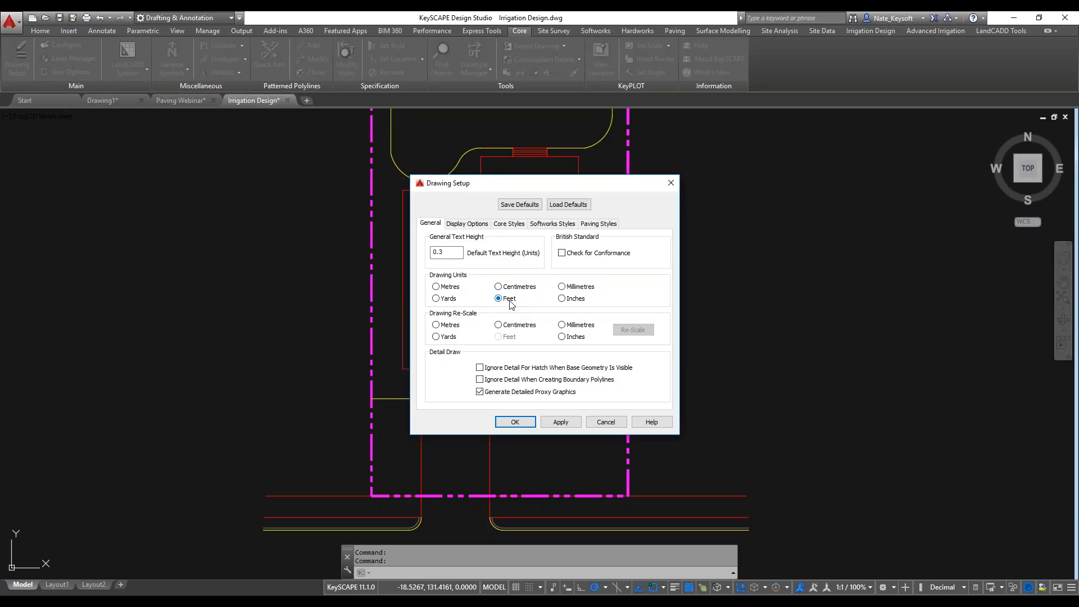
pyautogui.click(514, 422)
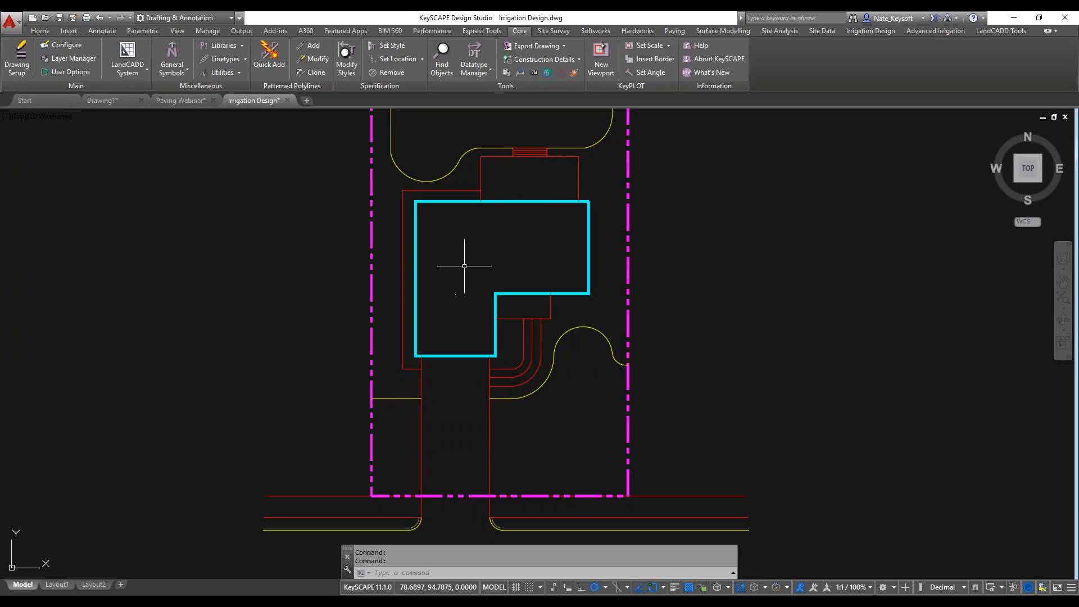
pyautogui.click(675, 31)
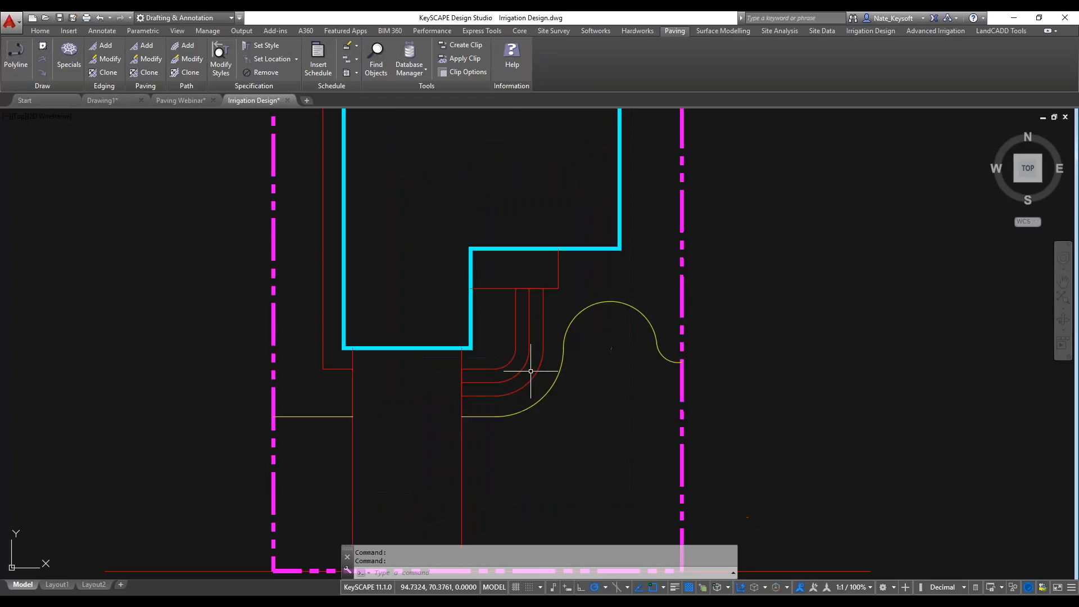
pyautogui.scroll(4, 533, 371)
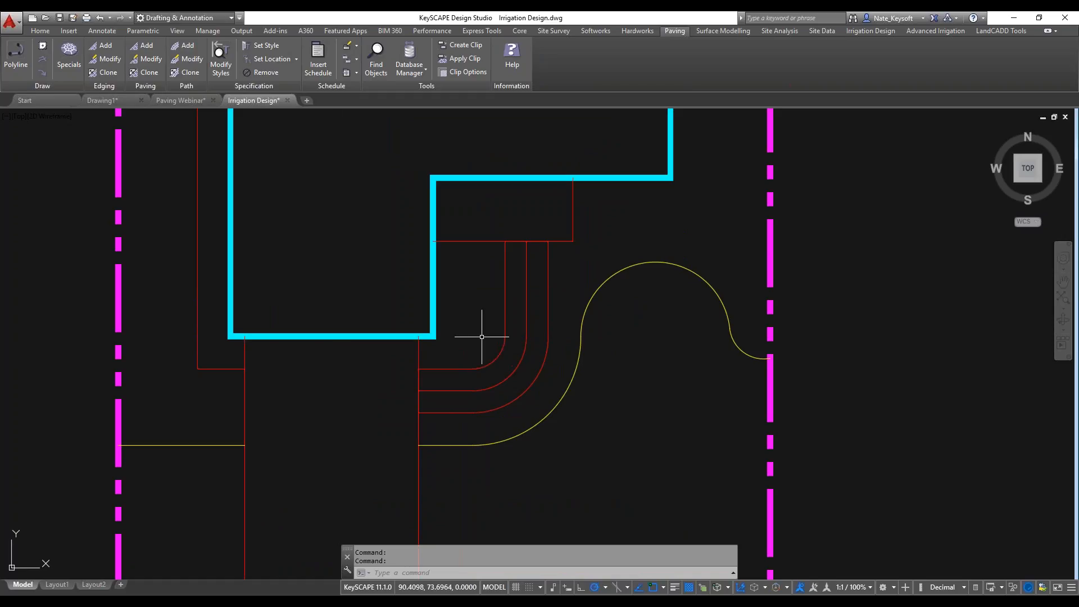
pyautogui.scroll(-2, 482, 336)
pyautogui.moveTo(482, 335); pyautogui.dragTo(463, 253, button='middle')
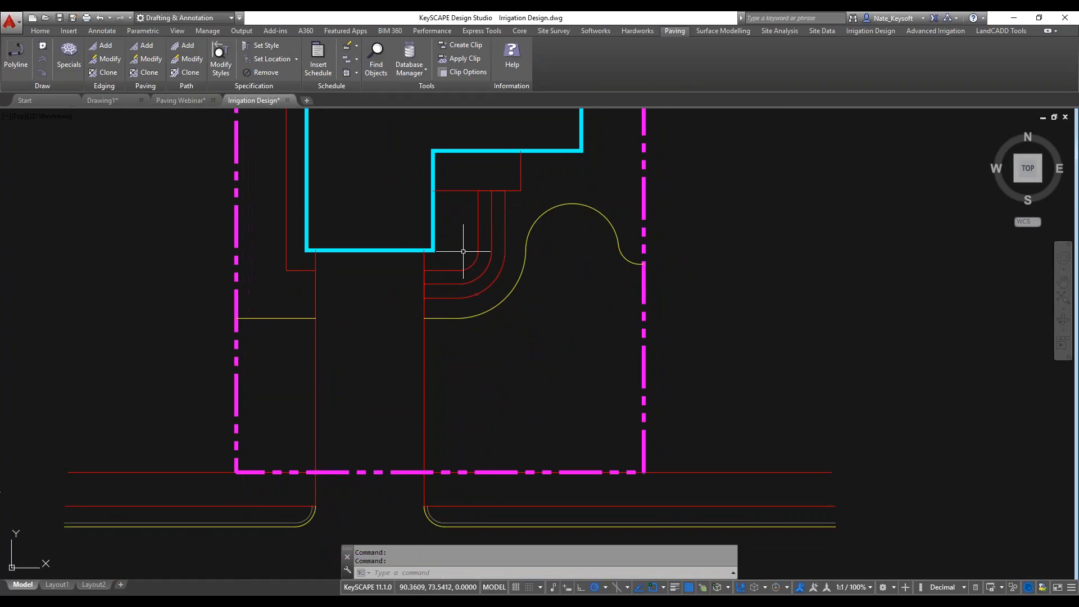
pyautogui.moveTo(369, 367); pyautogui.dragTo(391, 342, button='middle')
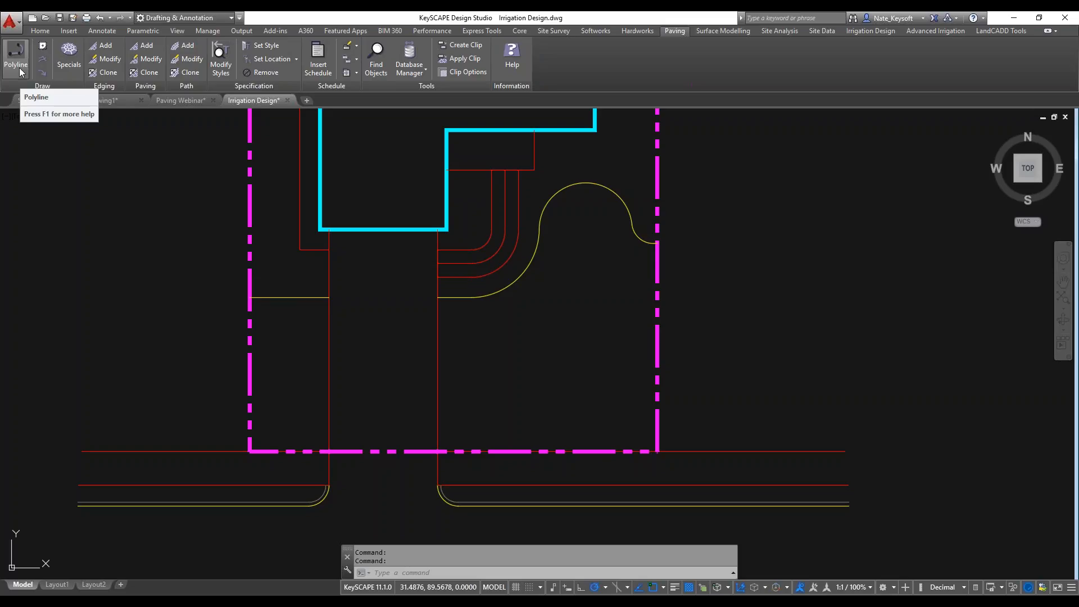
pyautogui.click(45, 32)
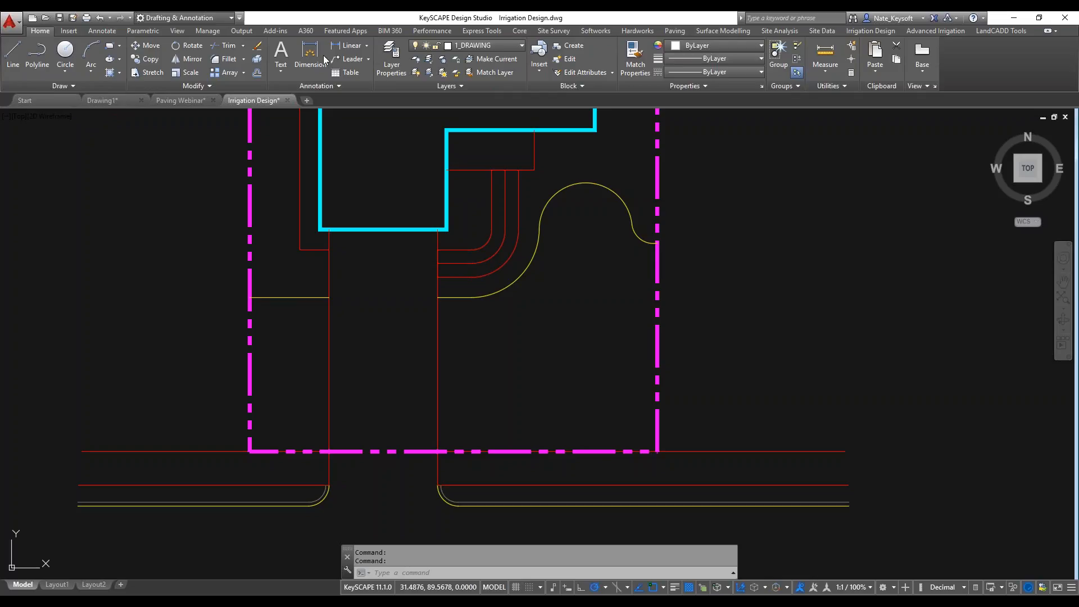
pyautogui.click(679, 31)
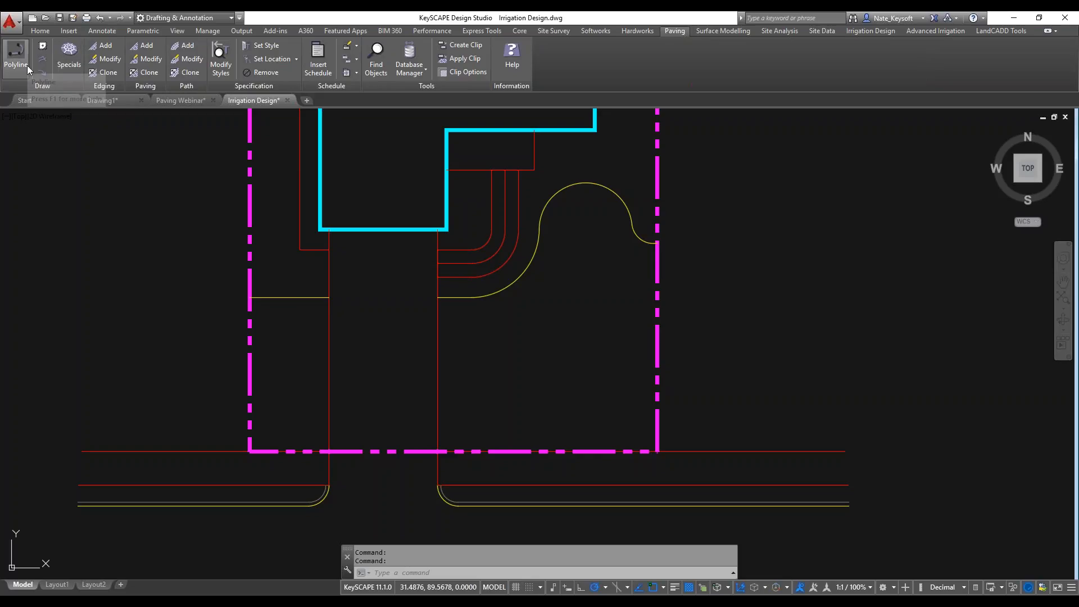
# Examine the circular, octant and rectangular symbols in the Specials paving library and close it without inserting any.
pyautogui.click(67, 65)
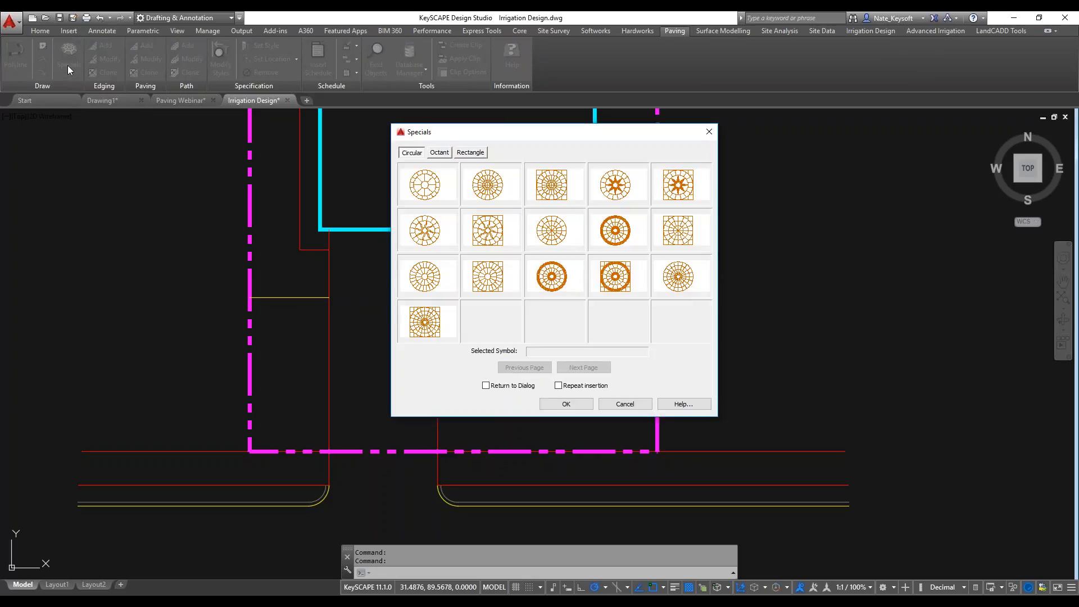
pyautogui.click(439, 152)
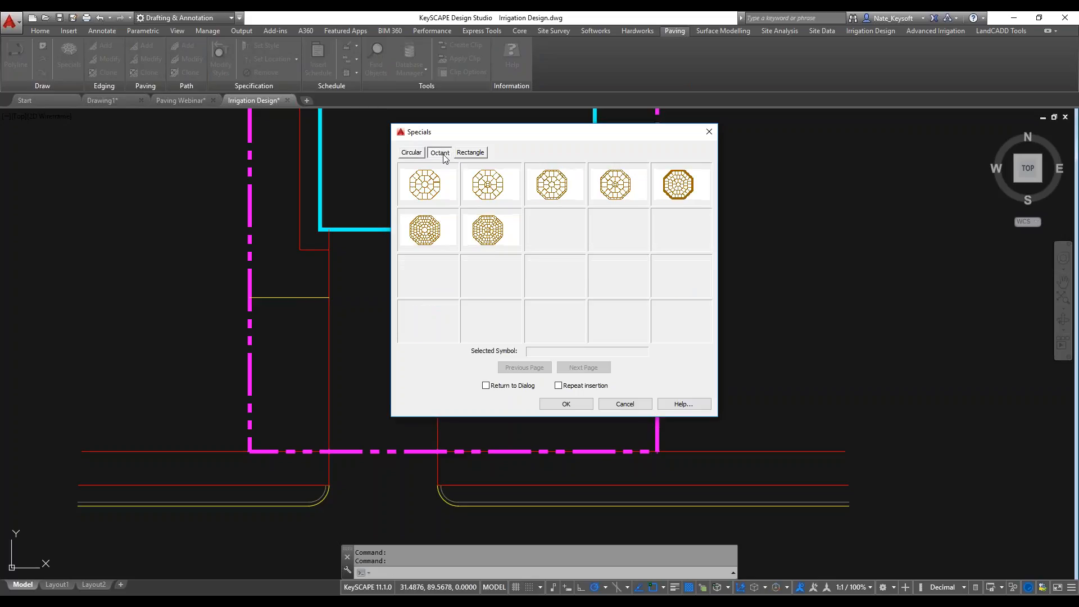
pyautogui.click(472, 153)
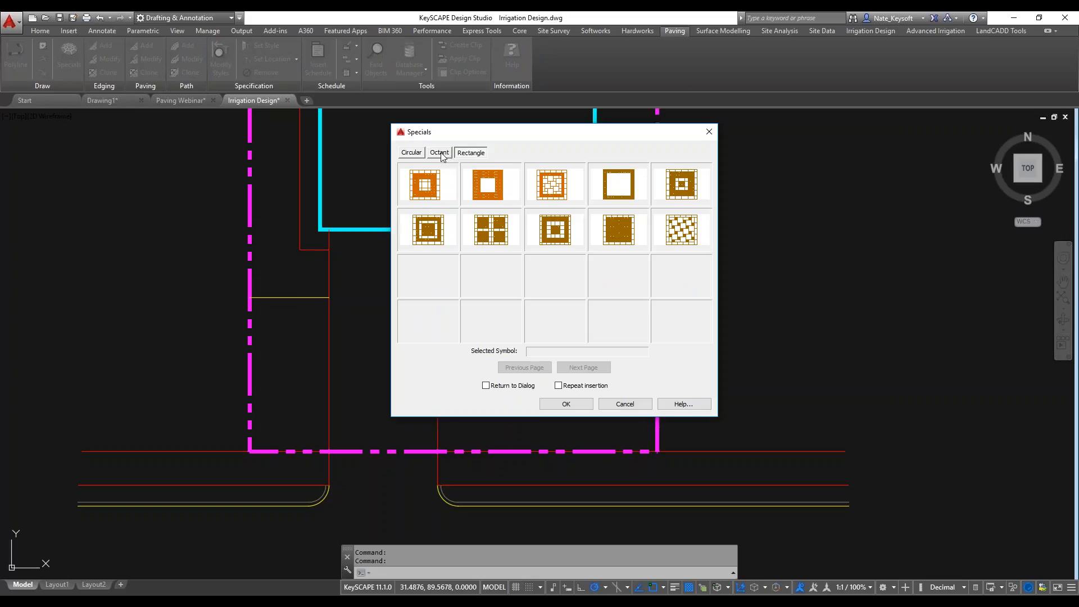
pyautogui.click(441, 154)
pyautogui.click(422, 154)
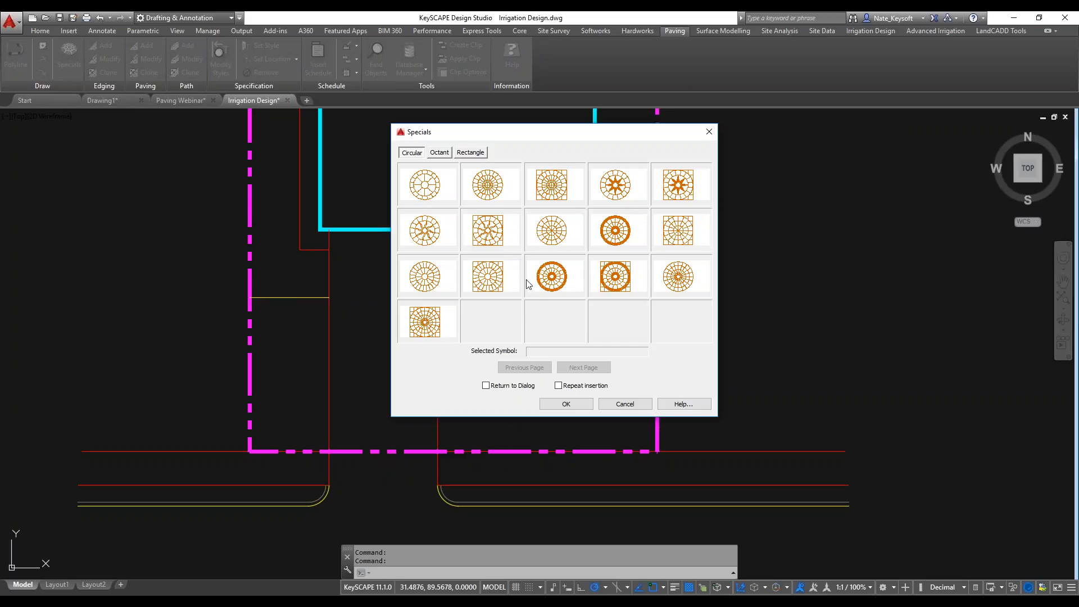
pyautogui.click(625, 404)
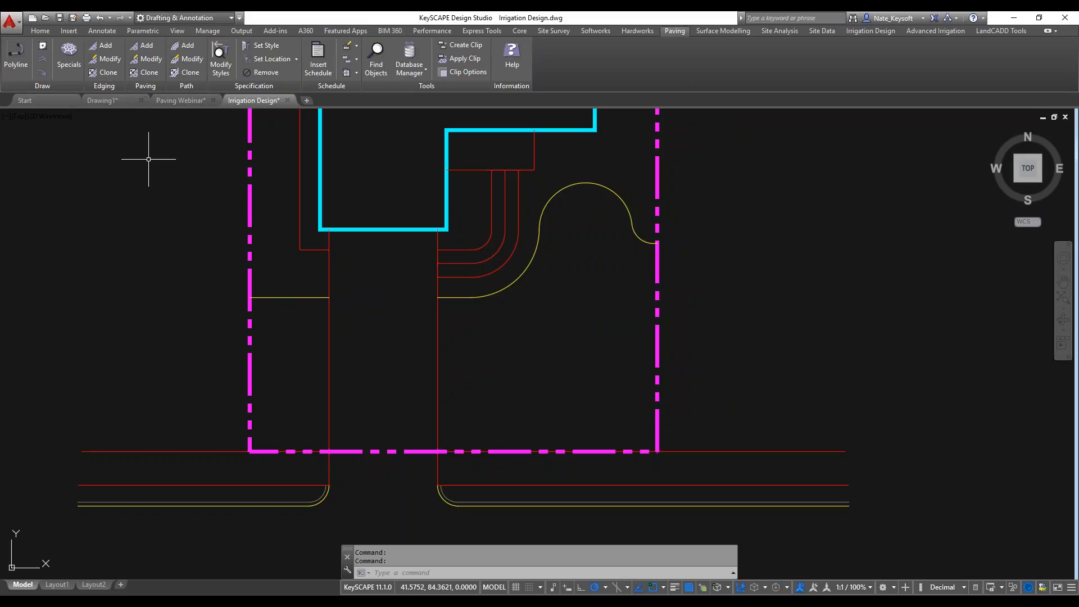
# Inspect the patio outline north of the house and check whether the edge beside the steps is a separate line.
pyautogui.moveTo(202, 164); pyautogui.dragTo(204, 287, button='middle')
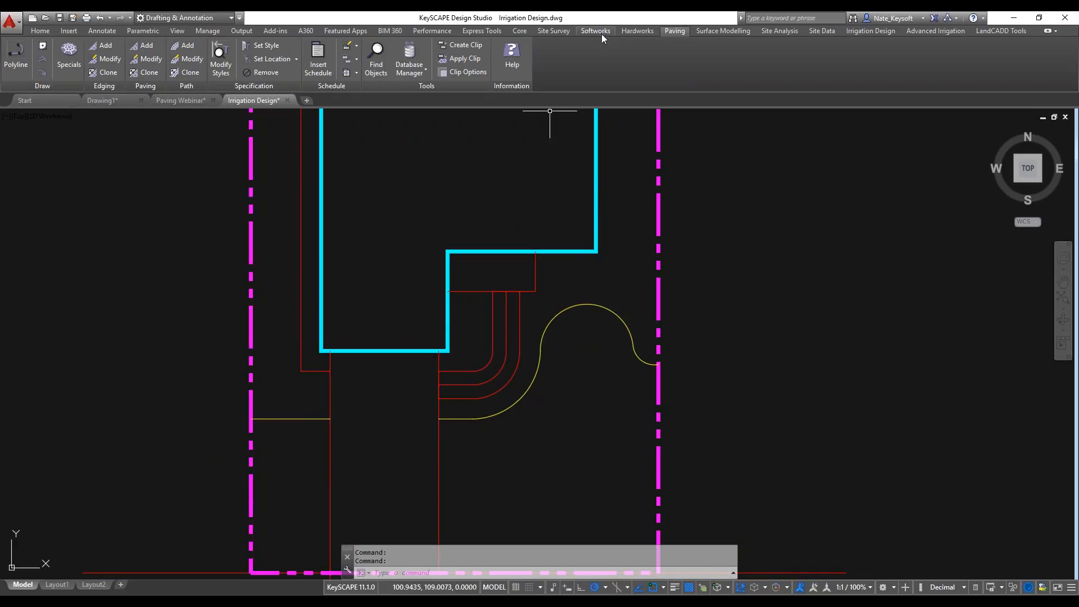
pyautogui.moveTo(430, 173)
pyautogui.mouseDown(button='middle')
pyautogui.moveTo(431, 305)
pyautogui.moveTo(416, 335)
pyautogui.moveTo(369, 347)
pyautogui.mouseUp(button='middle')
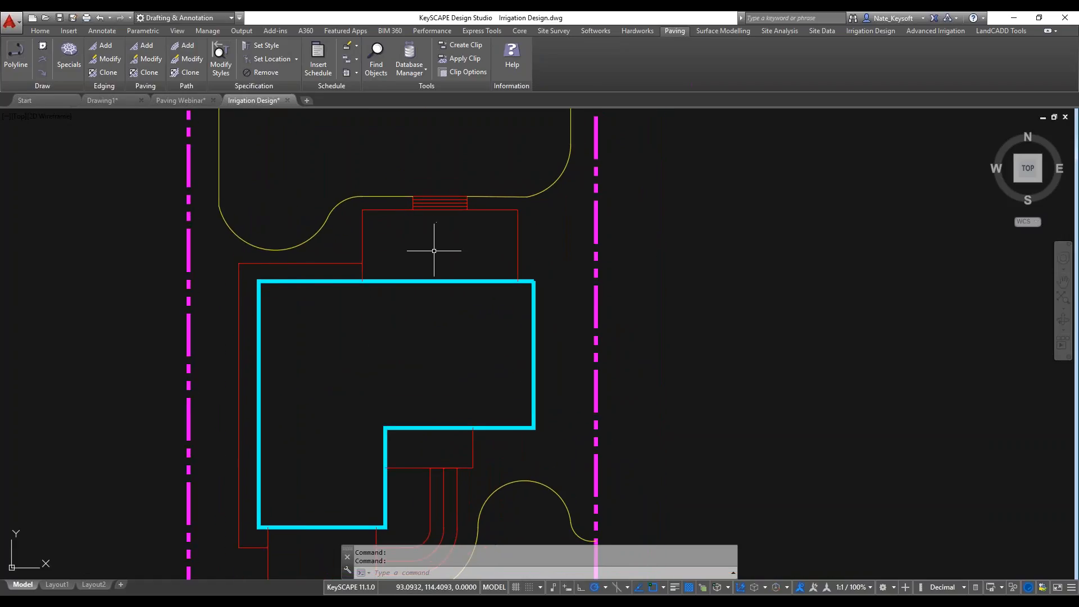
pyautogui.scroll(2, 497, 232)
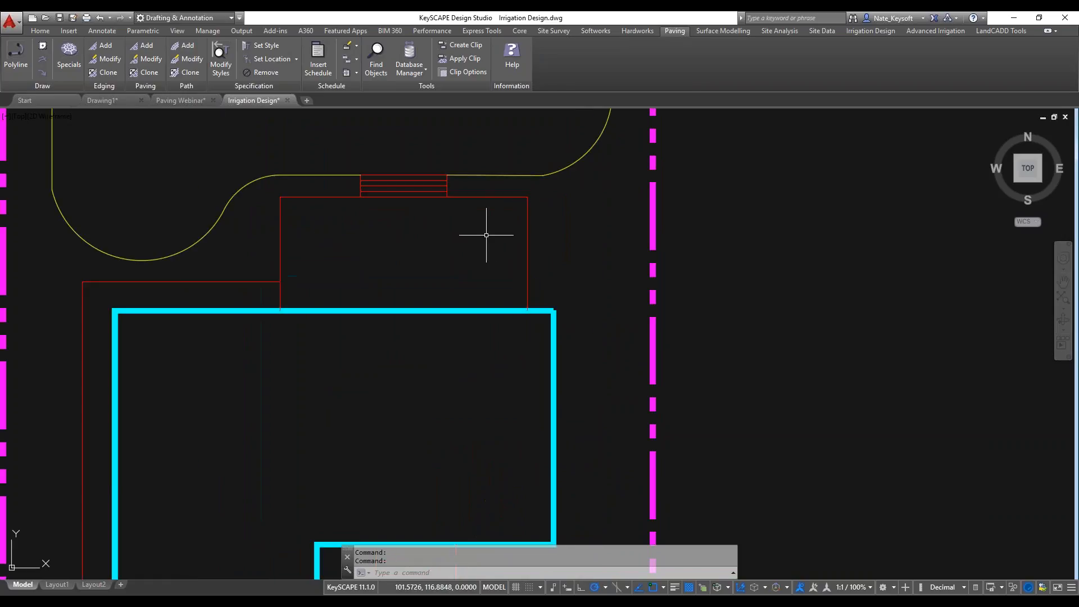
pyautogui.scroll(2, 489, 233)
pyautogui.moveTo(422, 227); pyautogui.dragTo(469, 241, button='middle')
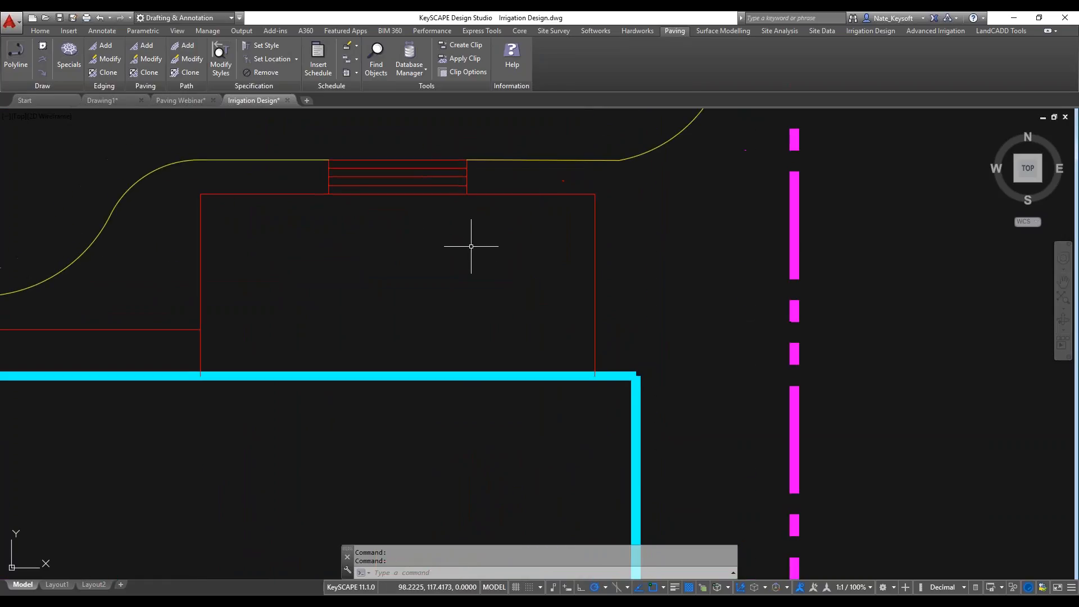
pyautogui.click(523, 193)
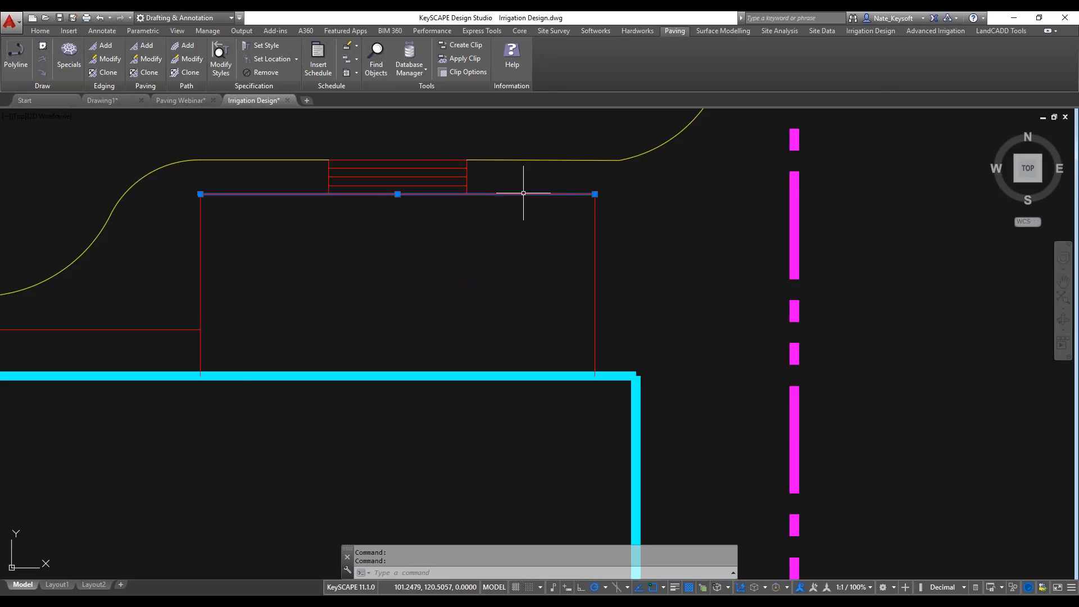
pyautogui.press('Escape')
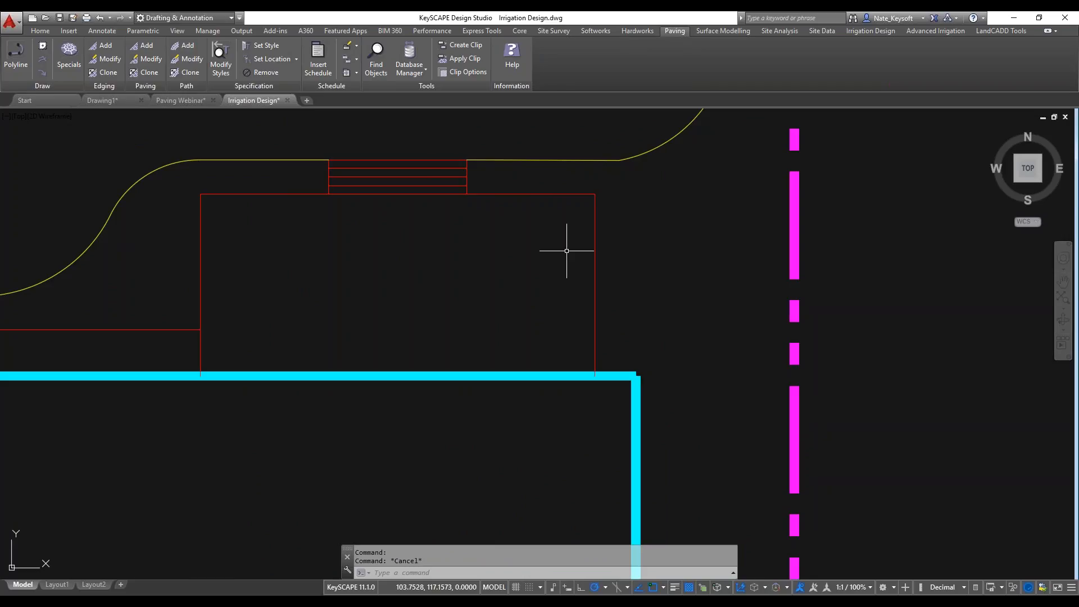
# Convert the three red patio edge lines north of the house to polylines using PEDIT with the Multiple option.
pyautogui.write('pedit')
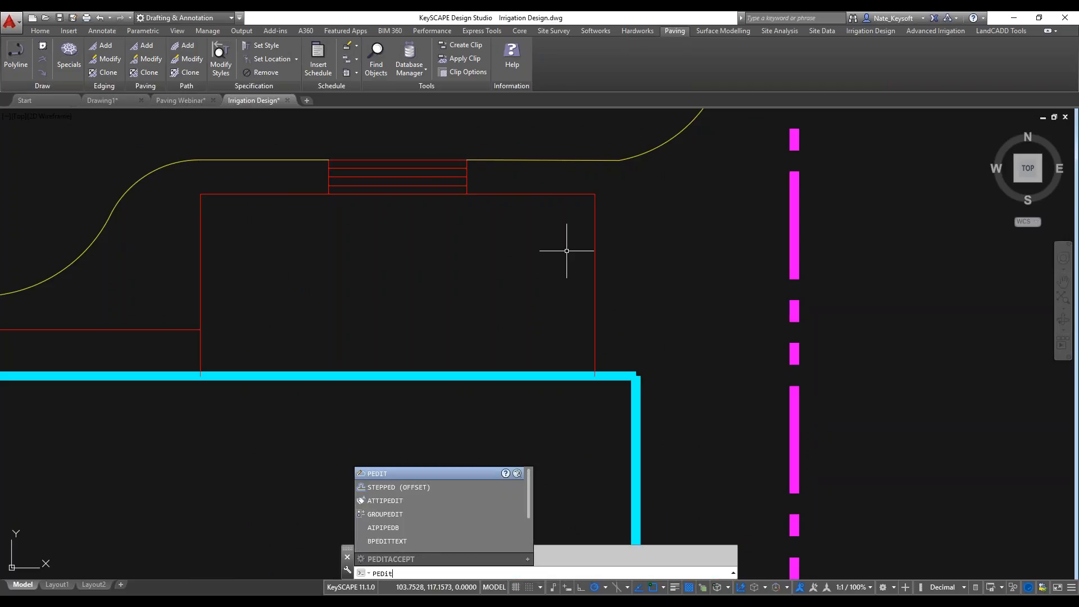
pyautogui.press('Return')
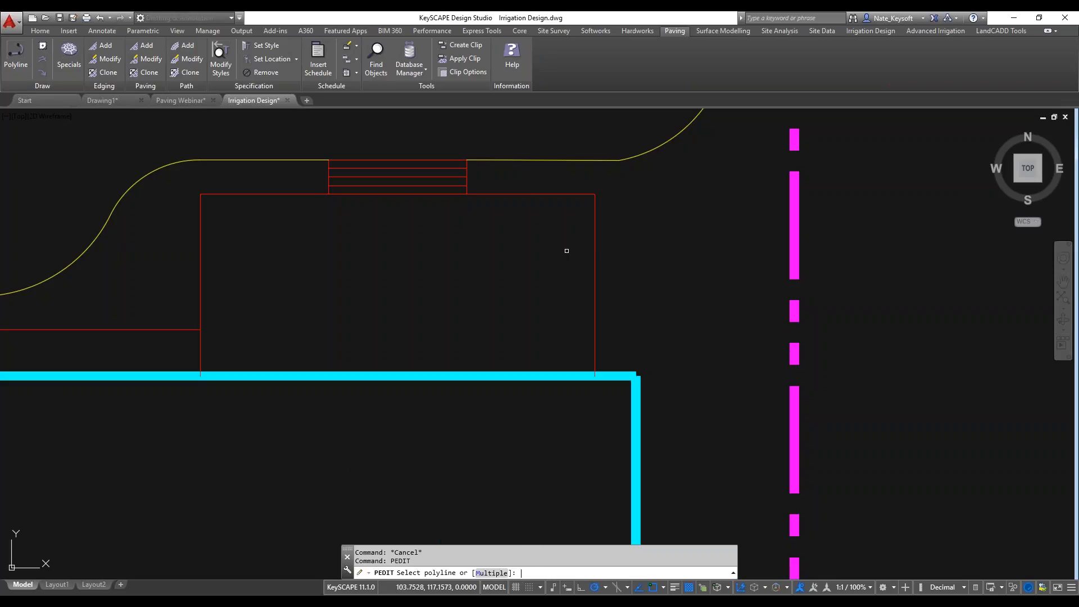
pyautogui.write('m')
pyautogui.press('Return')
pyautogui.click(595, 251)
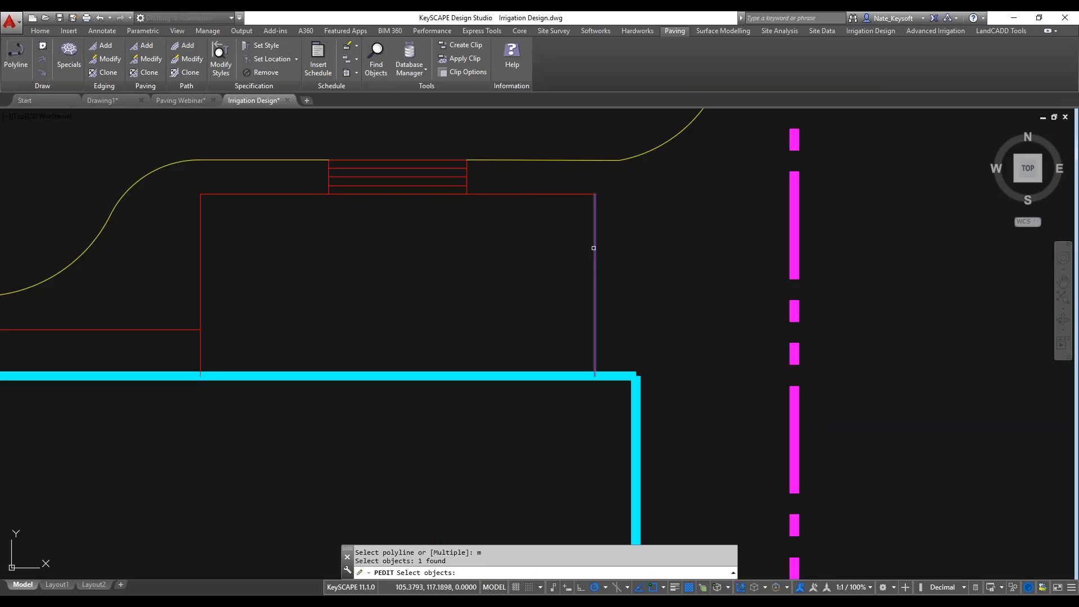
pyautogui.click(568, 194)
pyautogui.click(201, 236)
pyautogui.press('Return')
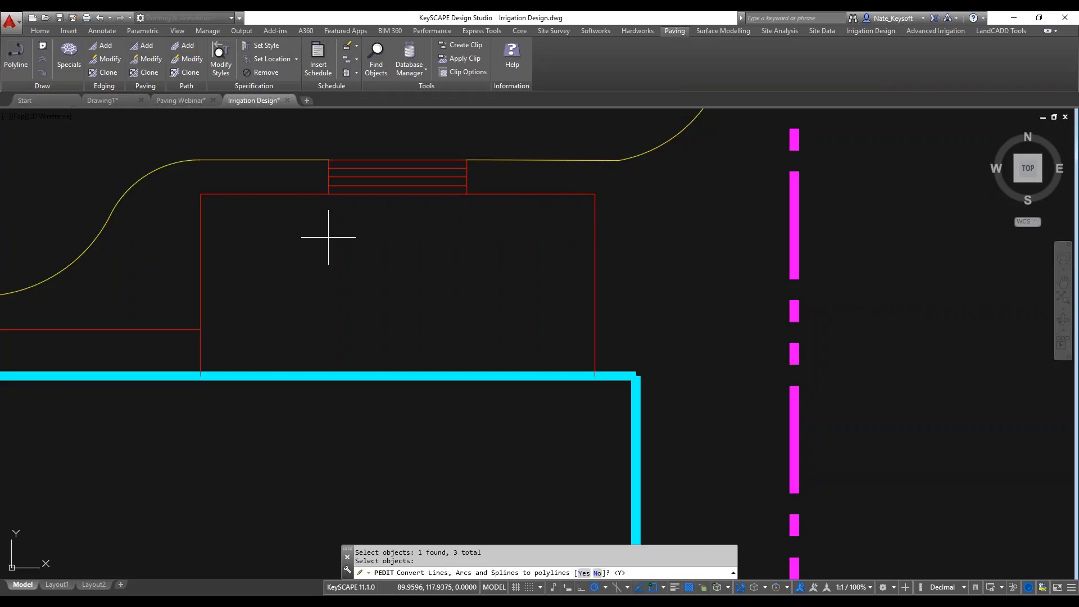
pyautogui.write('y')
pyautogui.press('Return')
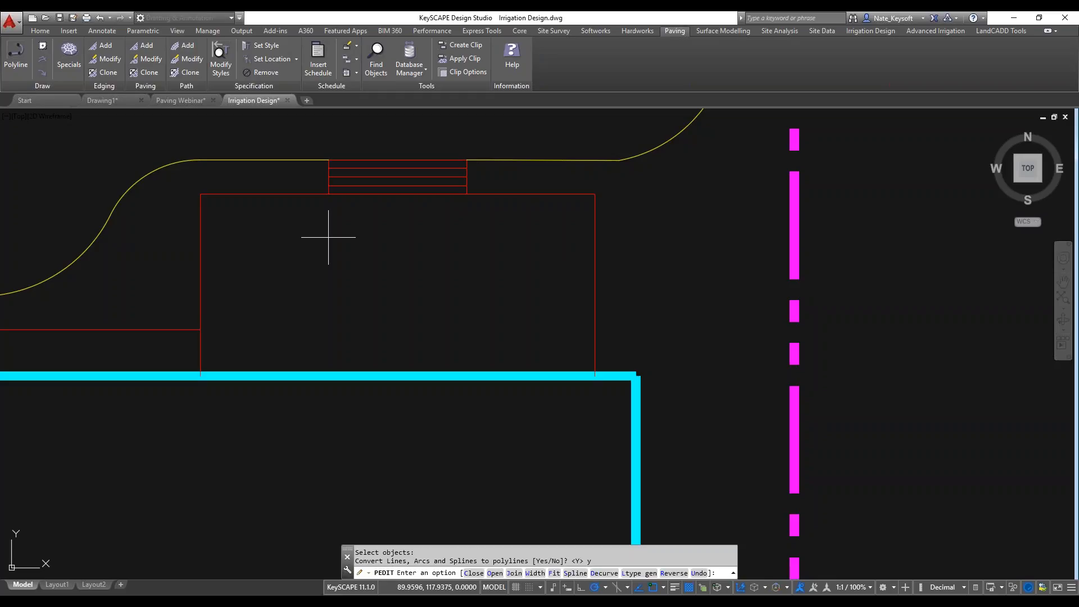
# Join the three patio edges into one polyline with the default fuzz distance of 0 and check the joined outline.
pyautogui.write('j')
pyautogui.press('Return')
pyautogui.press('Return')
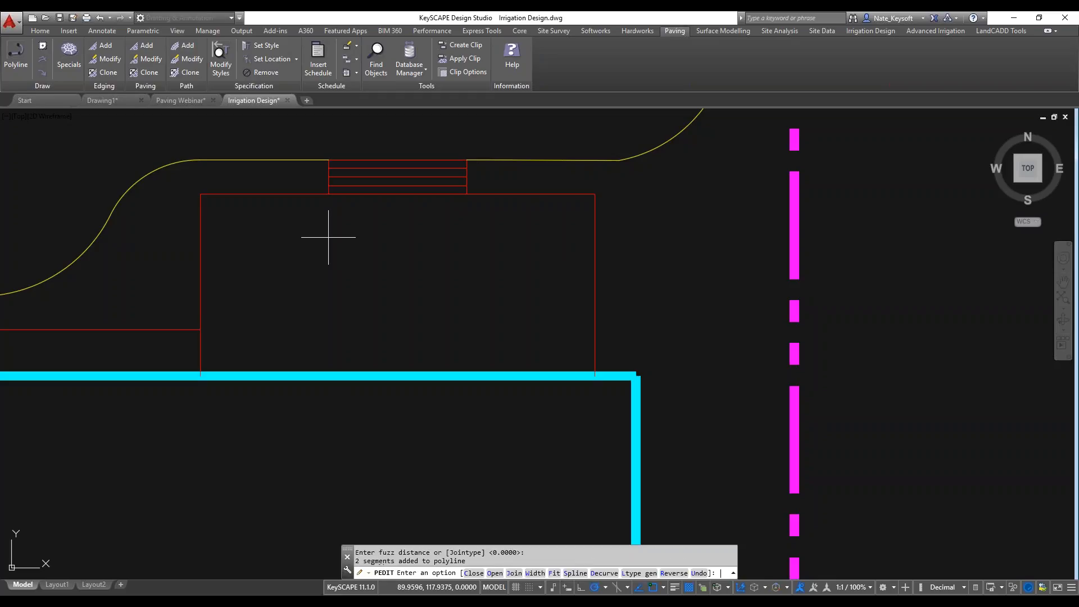
pyautogui.press('Return')
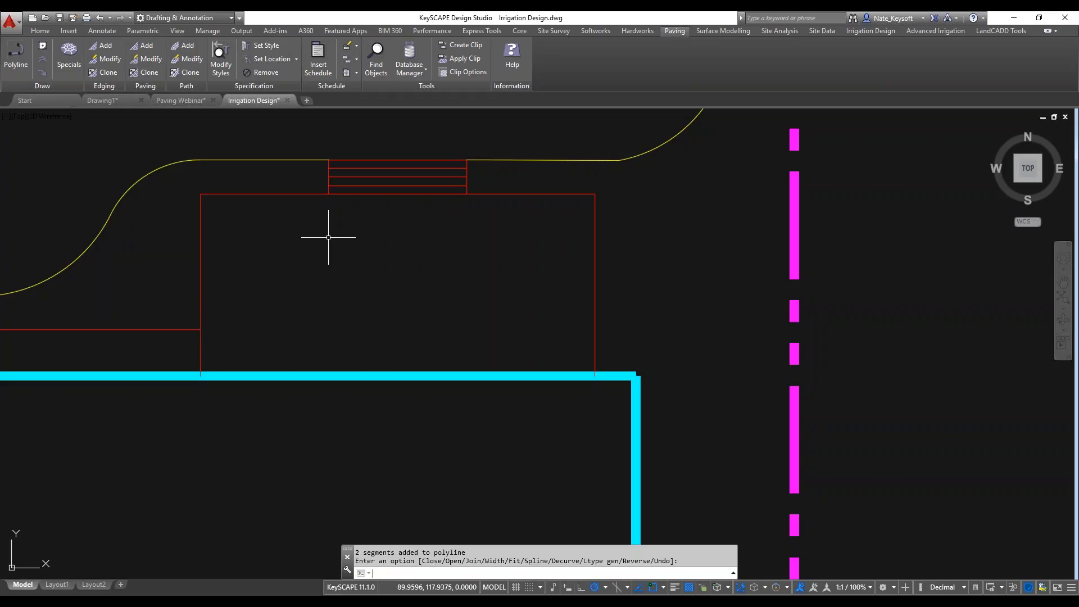
pyautogui.click(486, 193)
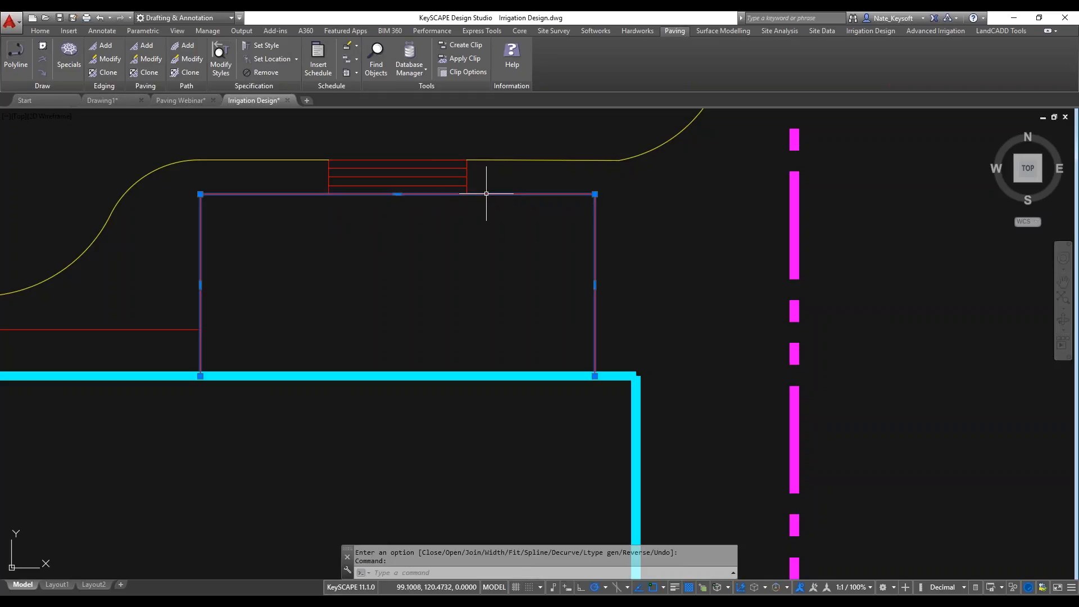
pyautogui.press('Escape')
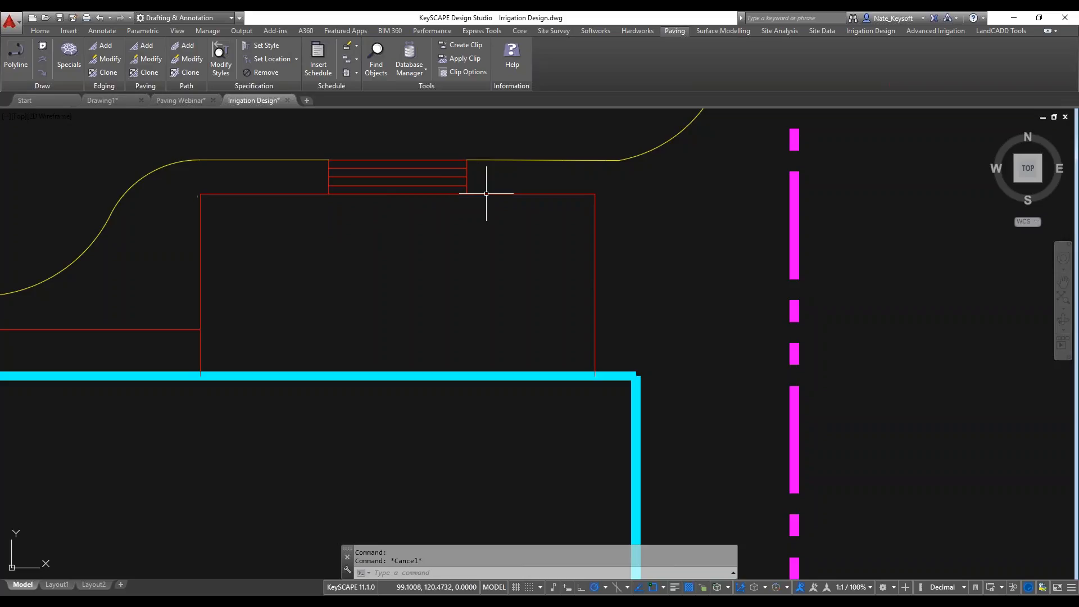
# Offset the joined patio outline 1 foot inward to form the inner edge of a border.
pyautogui.write('of')
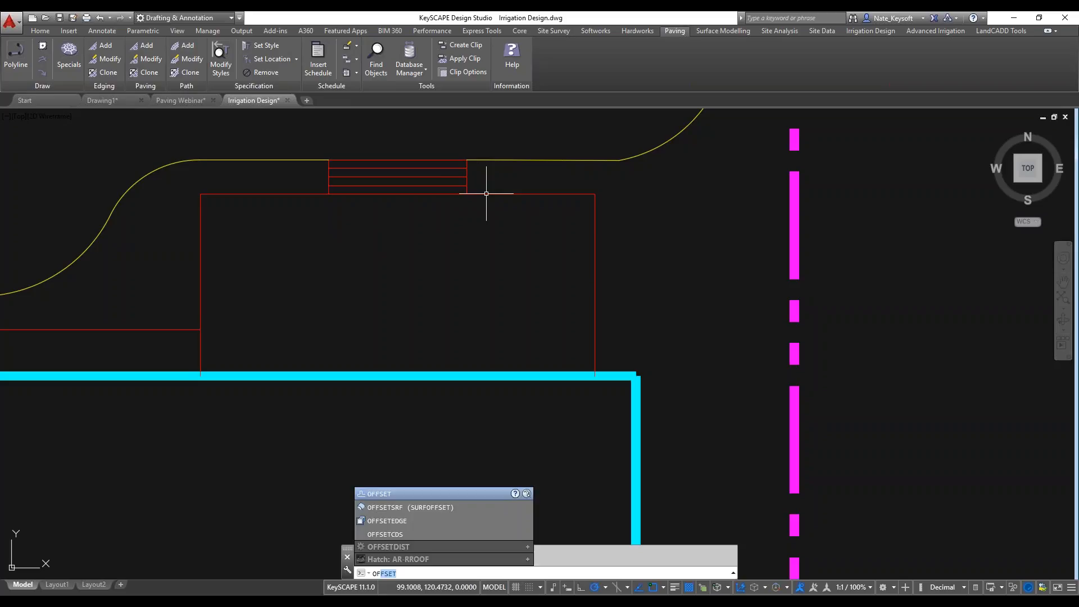
pyautogui.press('Return')
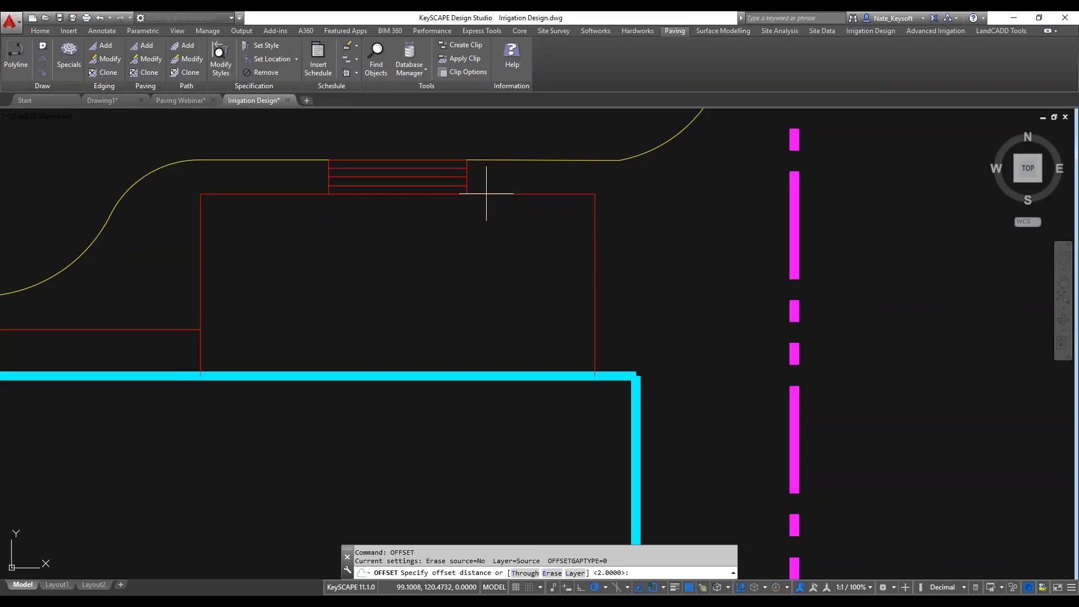
pyautogui.write('1')
pyautogui.press('Return')
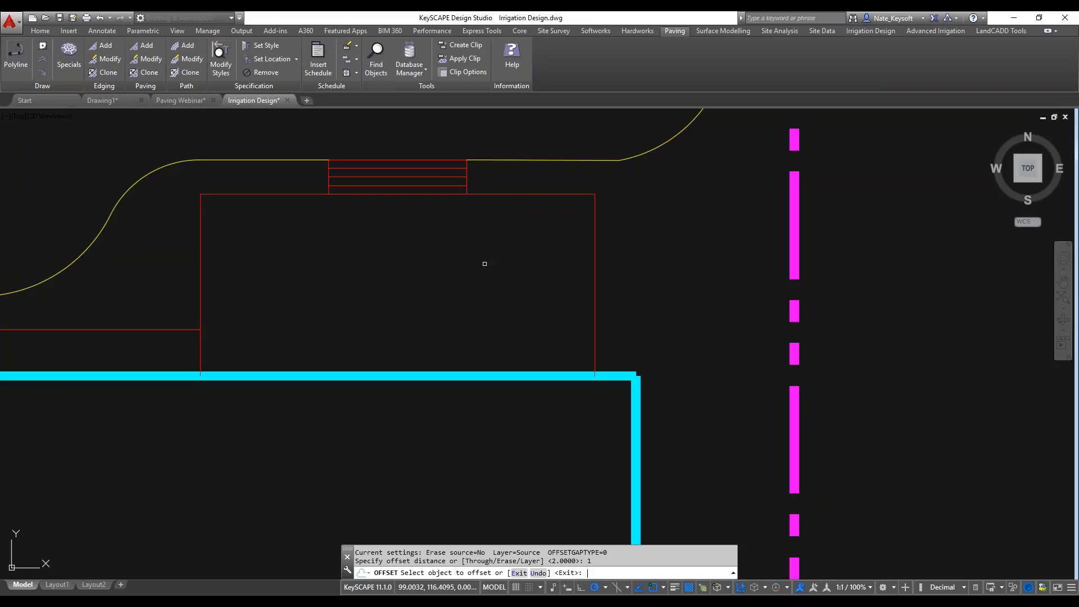
pyautogui.click(508, 193)
pyautogui.click(504, 204)
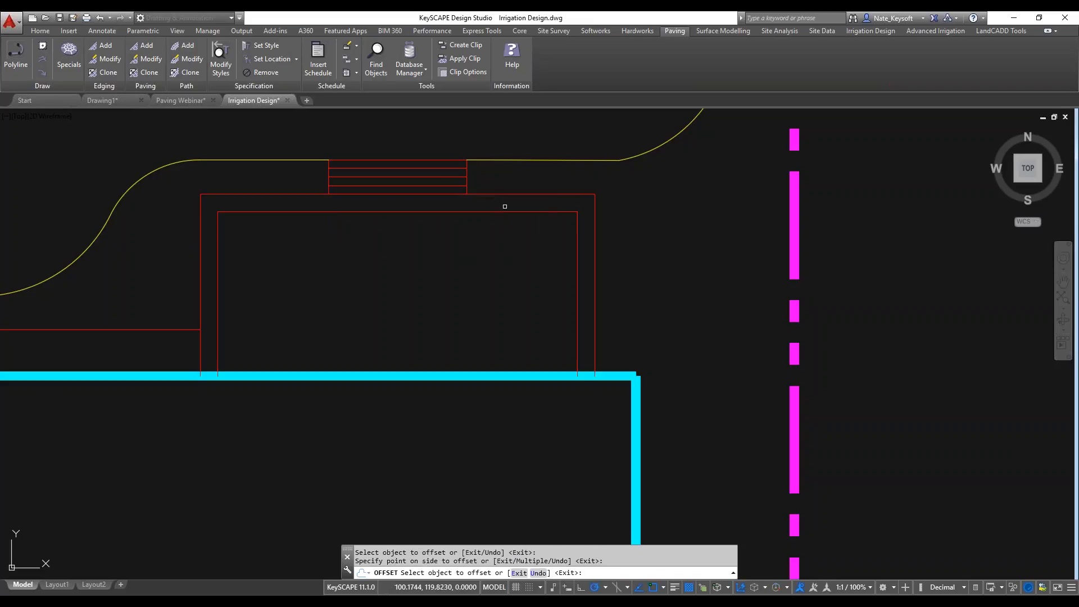
pyautogui.press('Return')
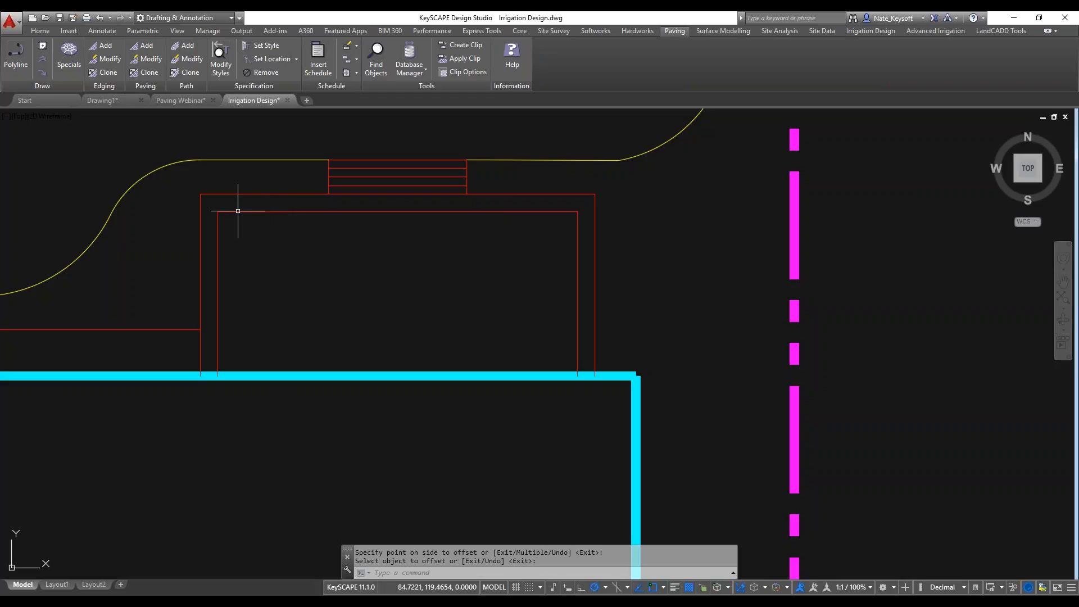
pyautogui.scroll(3, 246, 220)
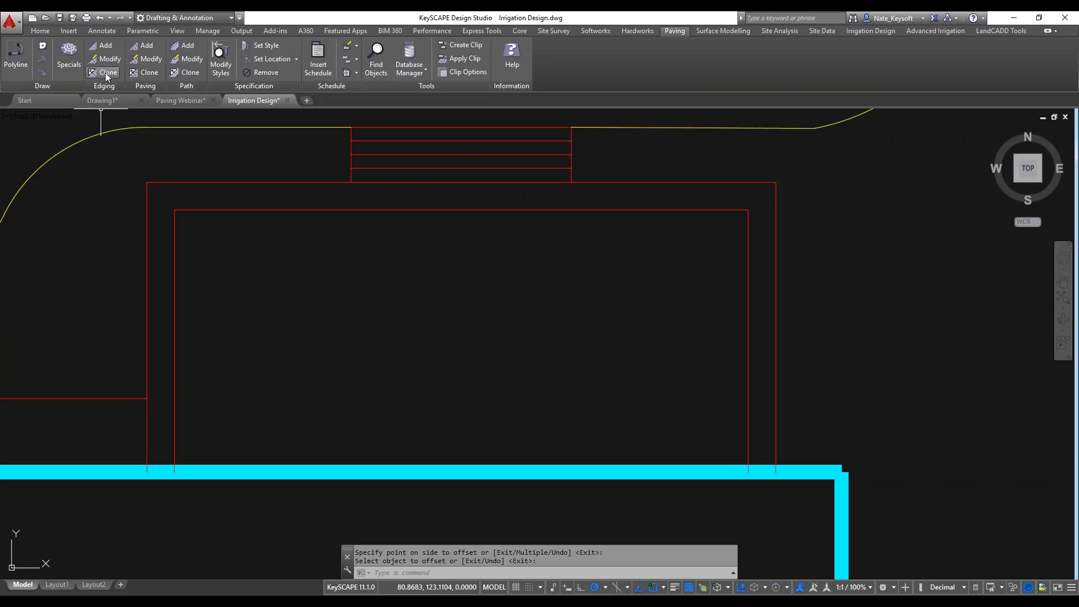
# Start adding edging along the inner patio polyline and keep the source polyline.
pyautogui.click(105, 45)
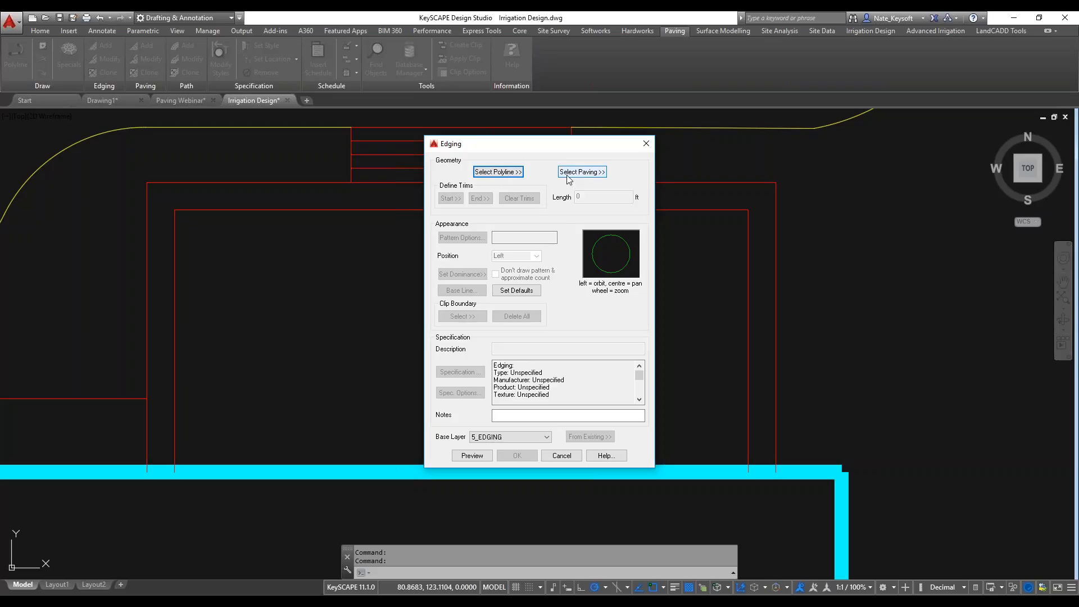
pyautogui.click(498, 172)
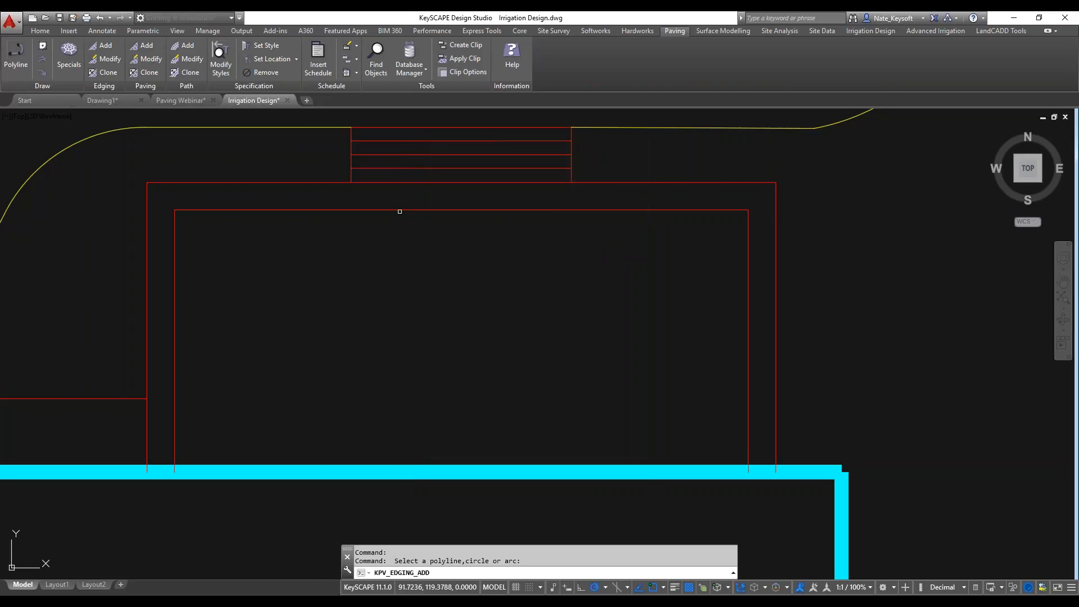
pyautogui.click(399, 211)
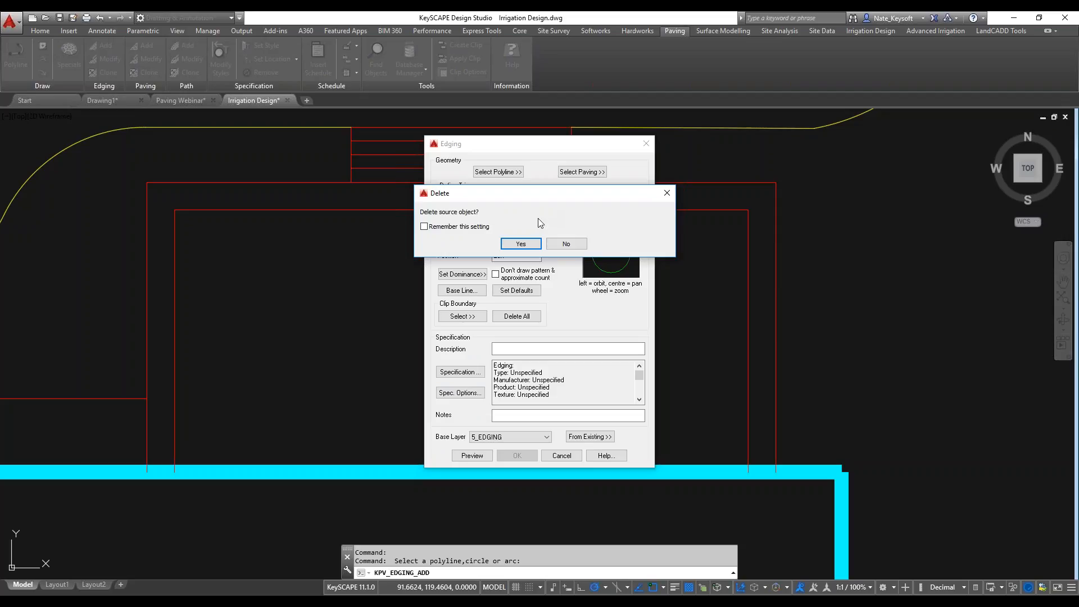
pyautogui.click(560, 245)
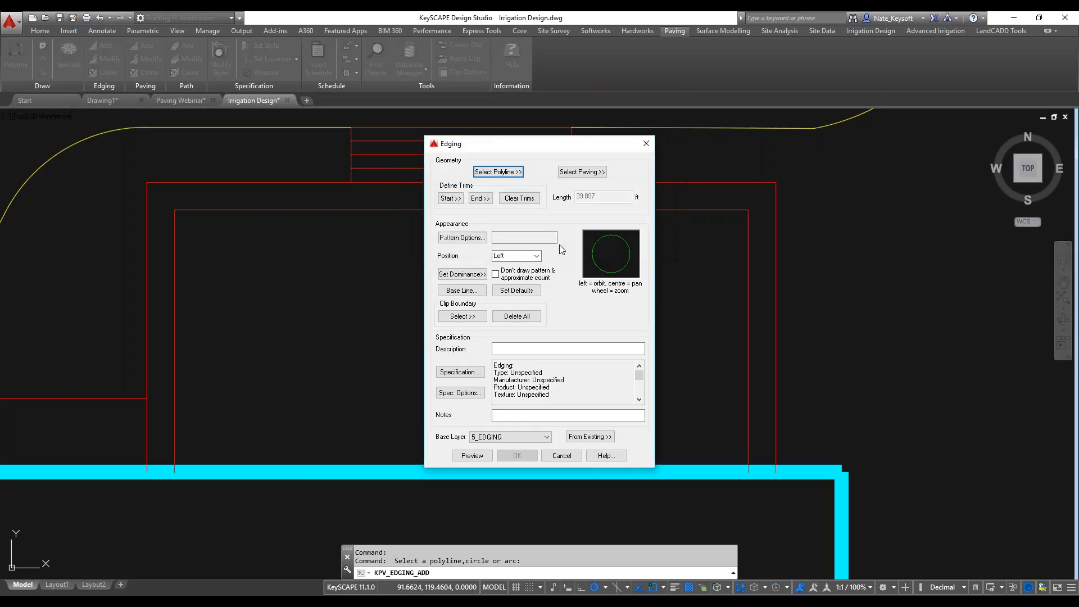
# Set the edge pattern to the first of the two "200x100 - 2 row - Running + Header" block patterns.
pyautogui.click(471, 243)
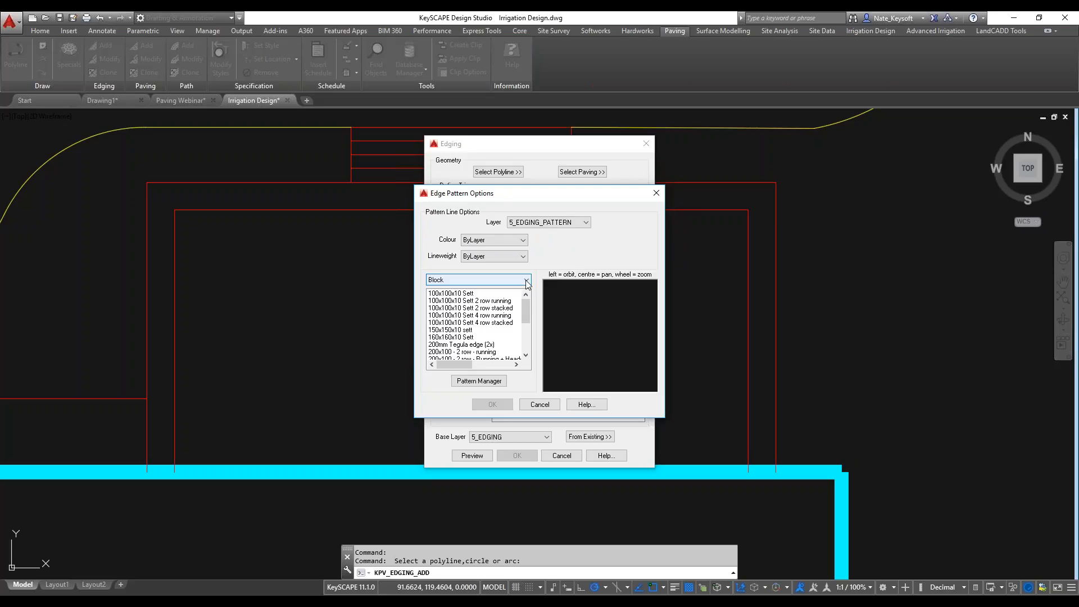
pyautogui.moveTo(523, 304); pyautogui.dragTo(516, 328)
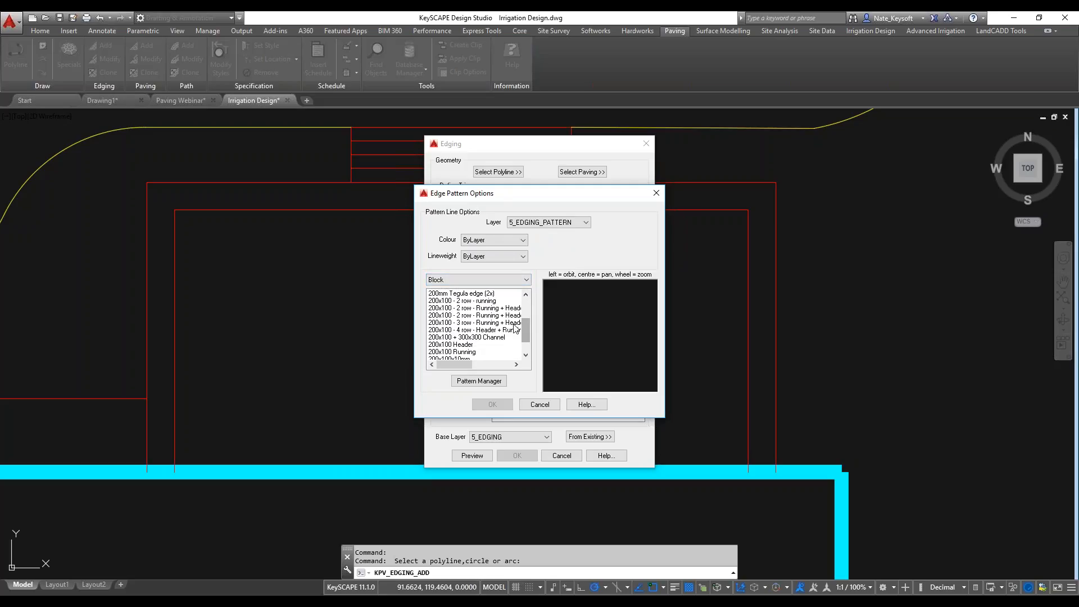
pyautogui.click(482, 322)
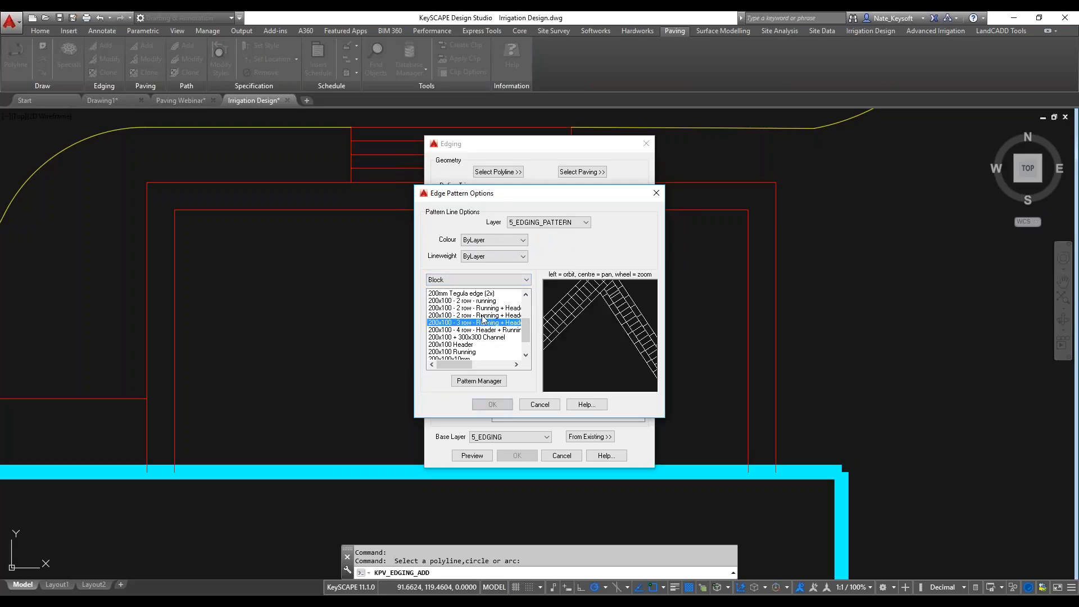
pyautogui.click(482, 315)
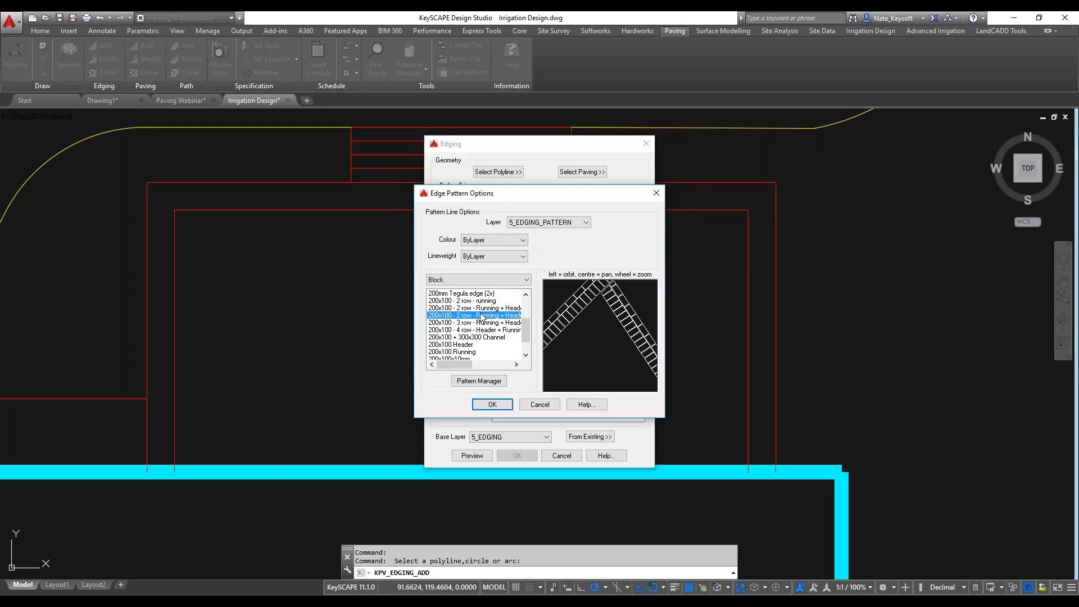
pyautogui.press('Up')
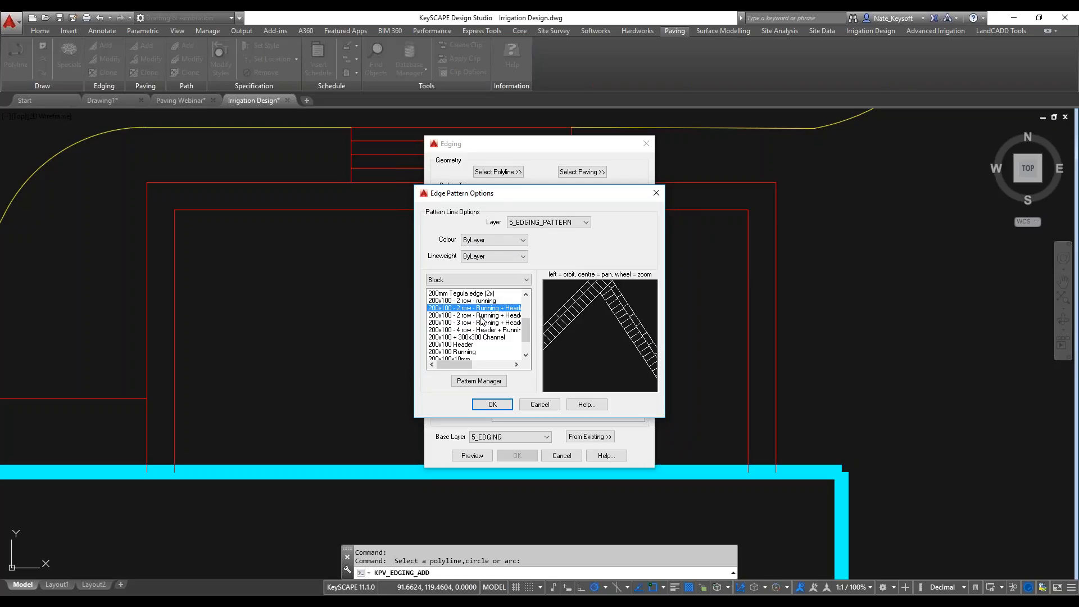
pyautogui.moveTo(464, 365); pyautogui.dragTo(465, 368)
pyautogui.click(488, 405)
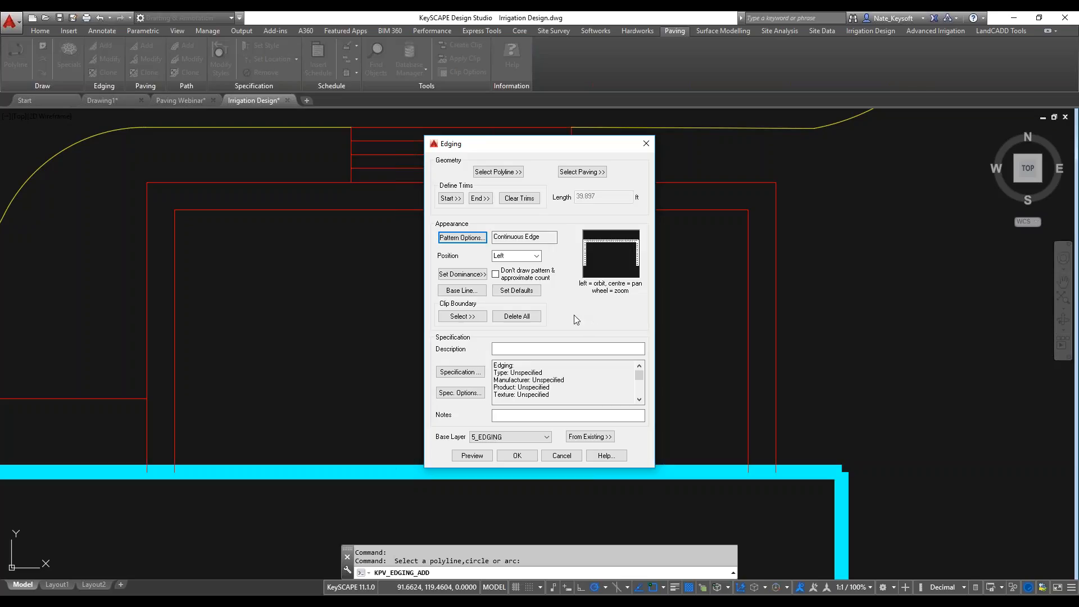
# Set the type in the edge specification to Brick.
pyautogui.click(469, 373)
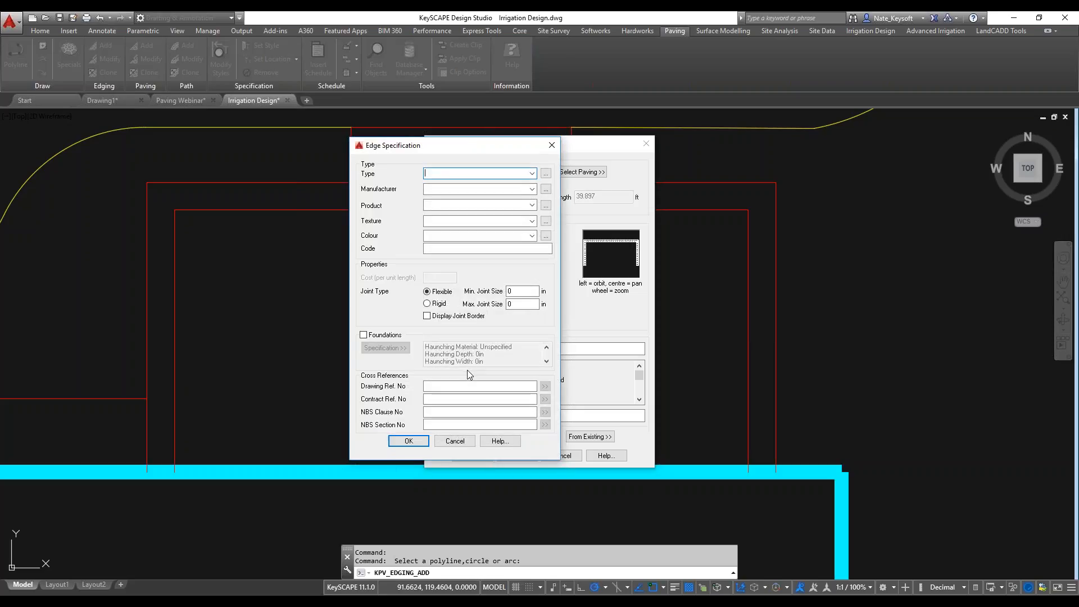
pyautogui.click(531, 174)
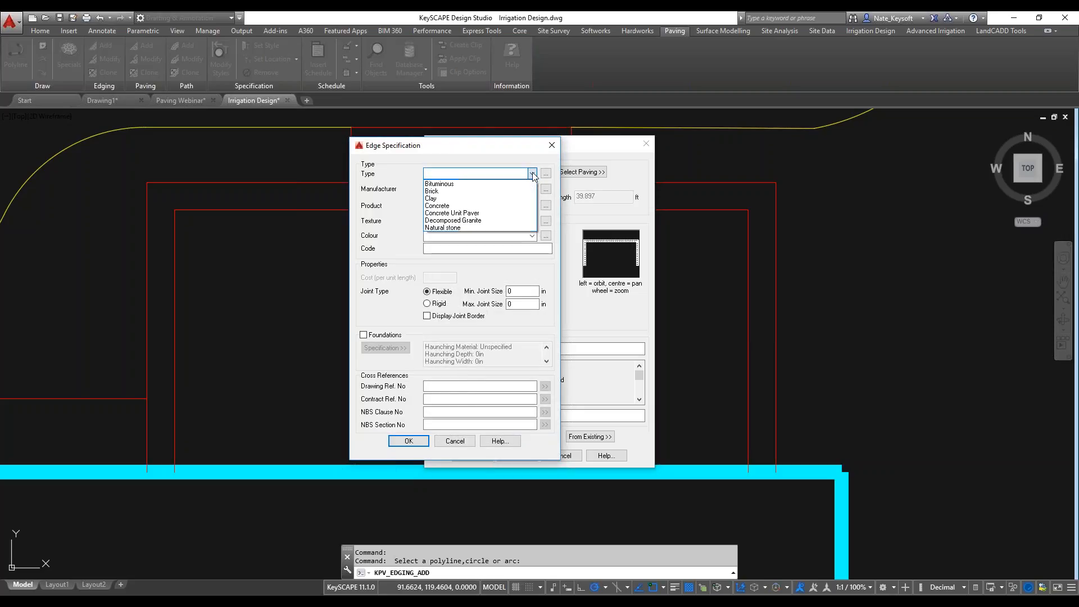
pyautogui.click(432, 191)
# Look for an existing brick manufacturer, and try to enter a new one named Brick Guy.
pyautogui.click(532, 190)
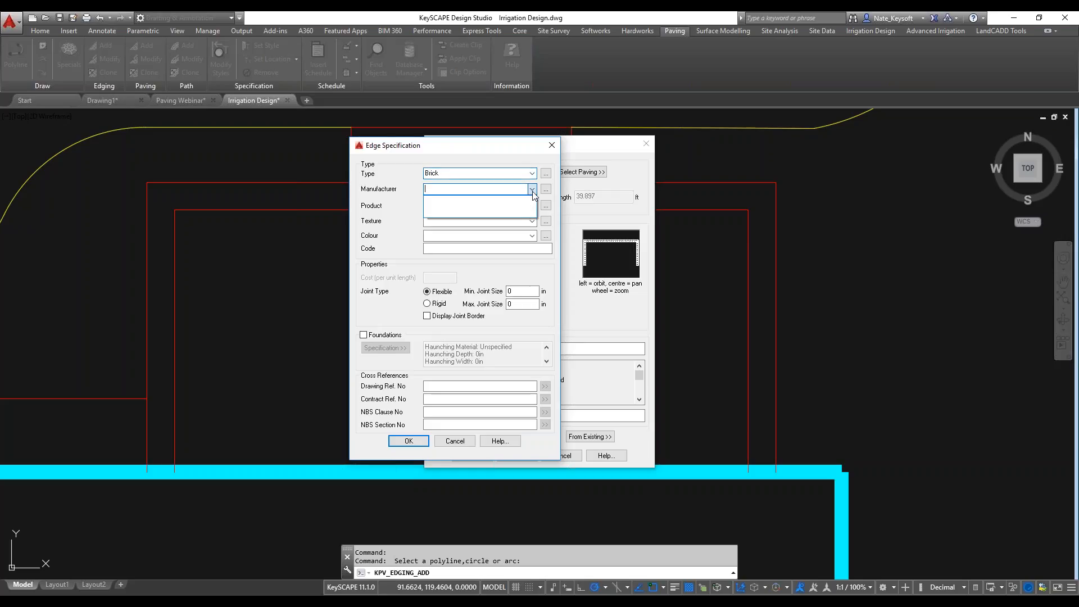
pyautogui.click(531, 190)
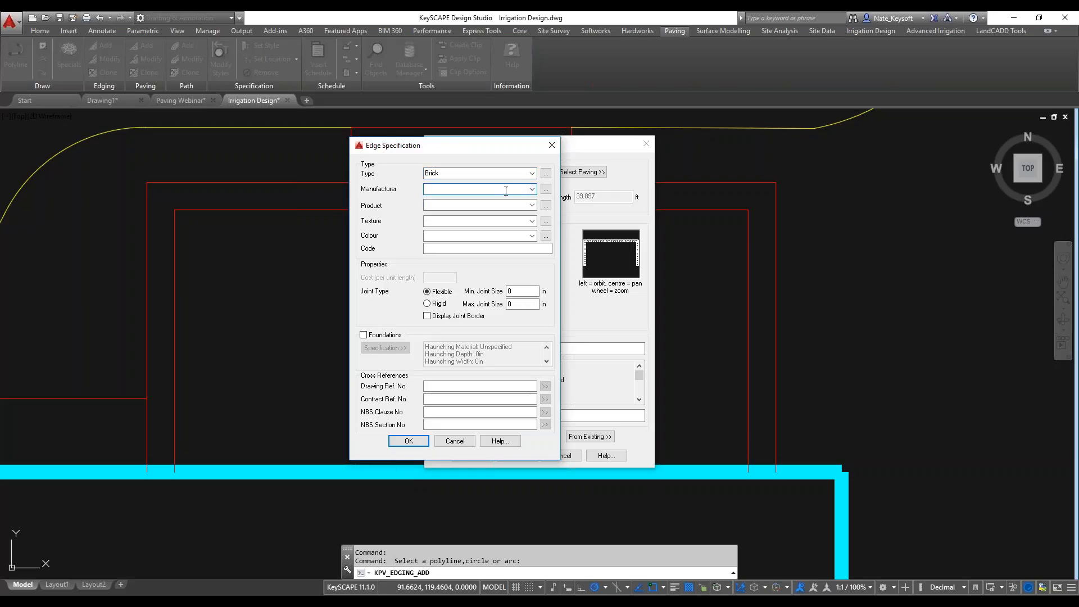
pyautogui.click(535, 190)
pyautogui.click(535, 190)
pyautogui.click(546, 189)
pyautogui.click(475, 249)
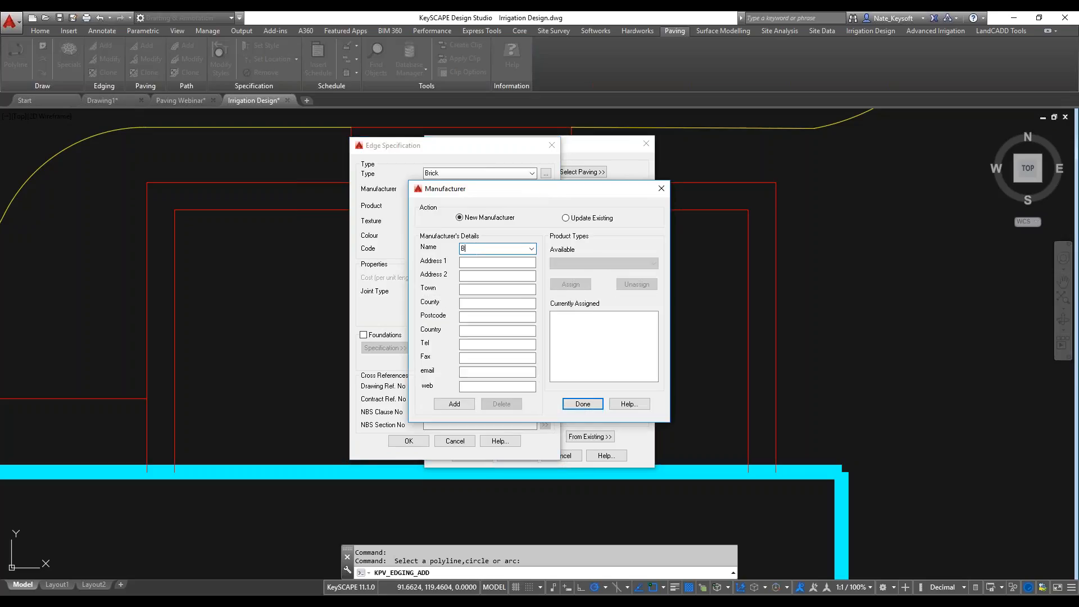
pyautogui.write('Brick Guy')
pyautogui.click(568, 404)
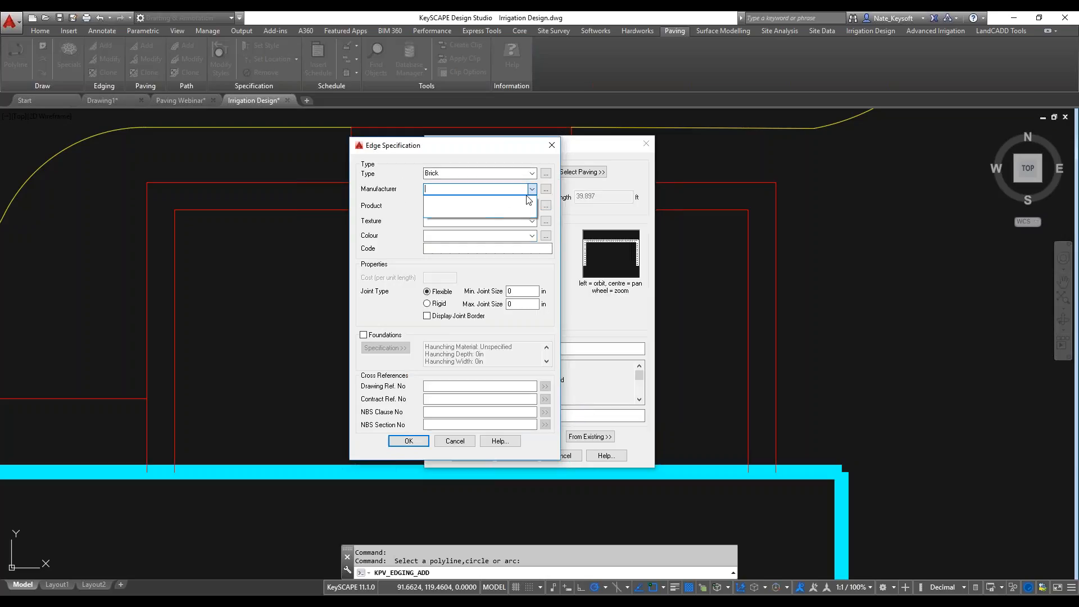
# Add a new manufacturer named Brick Guy and assign the Brick product type to it.
pyautogui.click(545, 189)
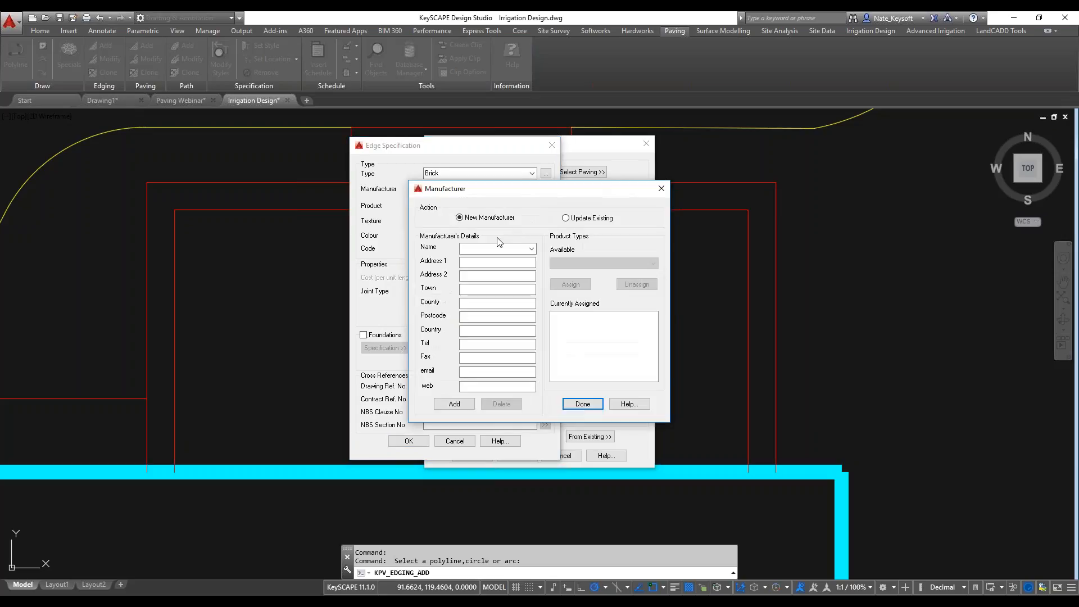
pyautogui.click(484, 248)
pyautogui.write('Brick Guy')
pyautogui.click(459, 406)
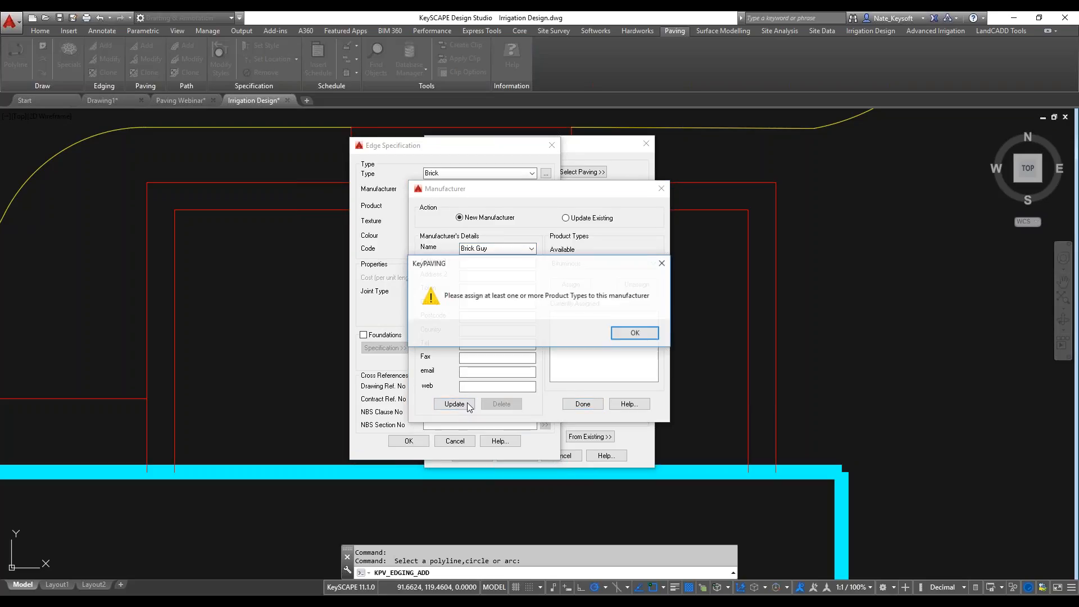
pyautogui.click(621, 334)
pyautogui.click(637, 263)
pyautogui.click(567, 281)
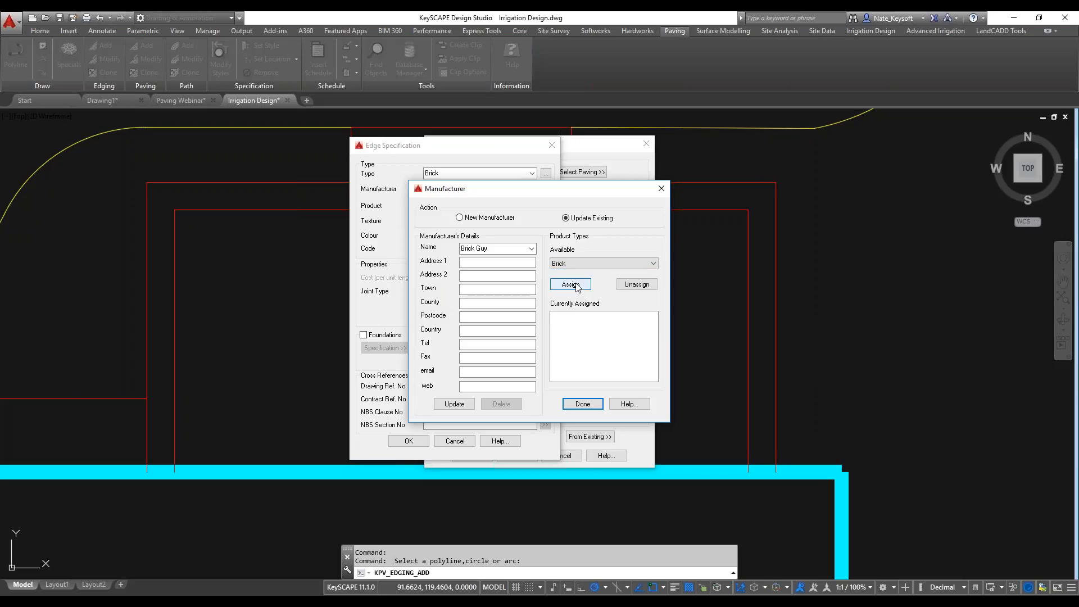
pyautogui.click(454, 404)
pyautogui.click(578, 286)
pyautogui.click(587, 407)
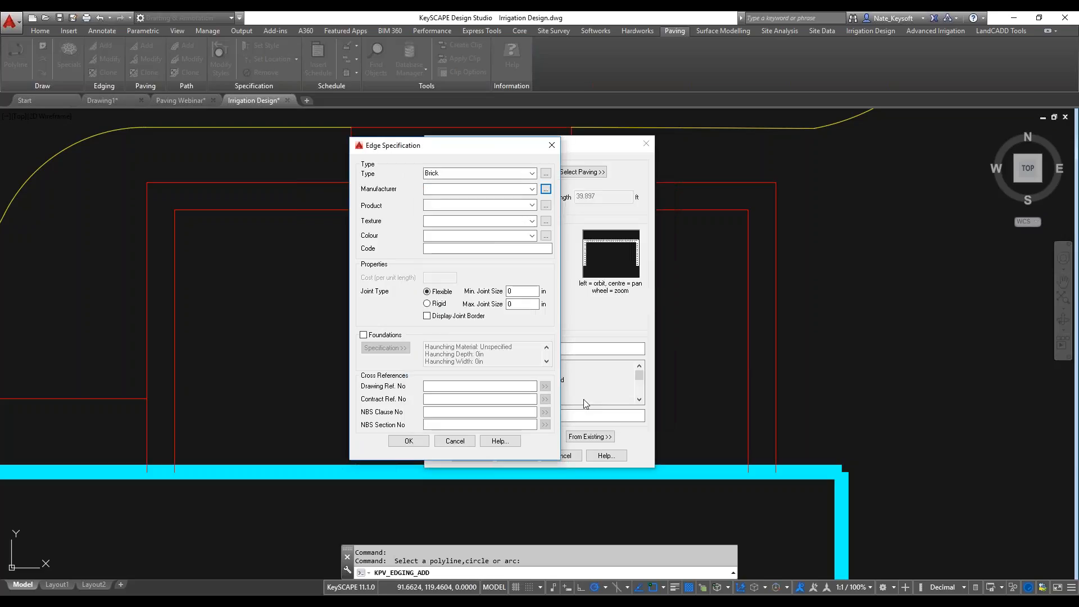
# Choose Brick Guy as the edging's manufacturer, leave the product unspecified and accept the edge specification.
pyautogui.click(532, 189)
pyautogui.click(466, 200)
pyautogui.click(545, 205)
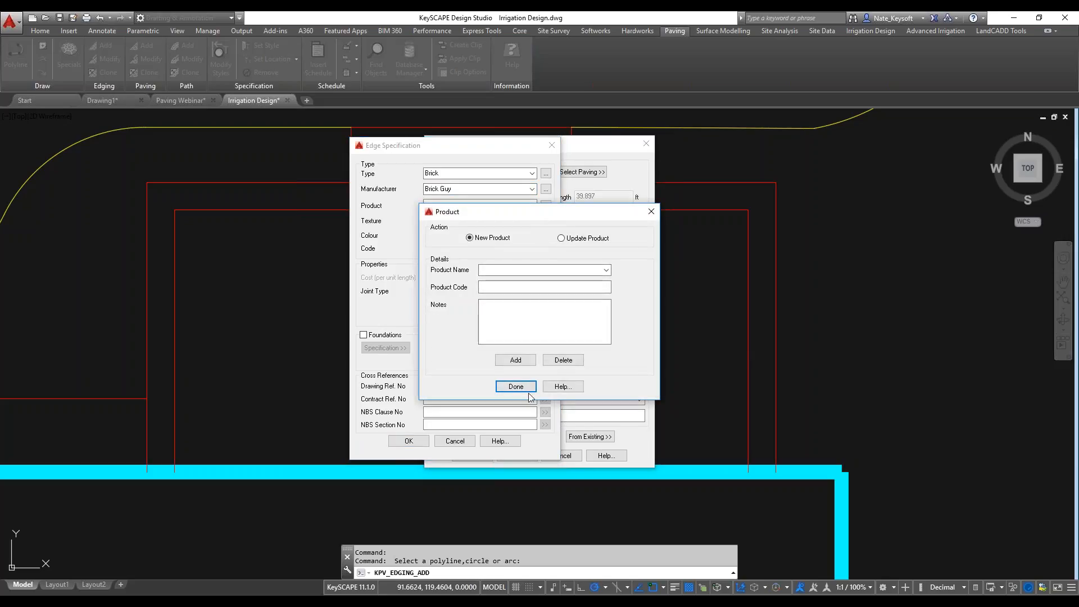
pyautogui.click(651, 211)
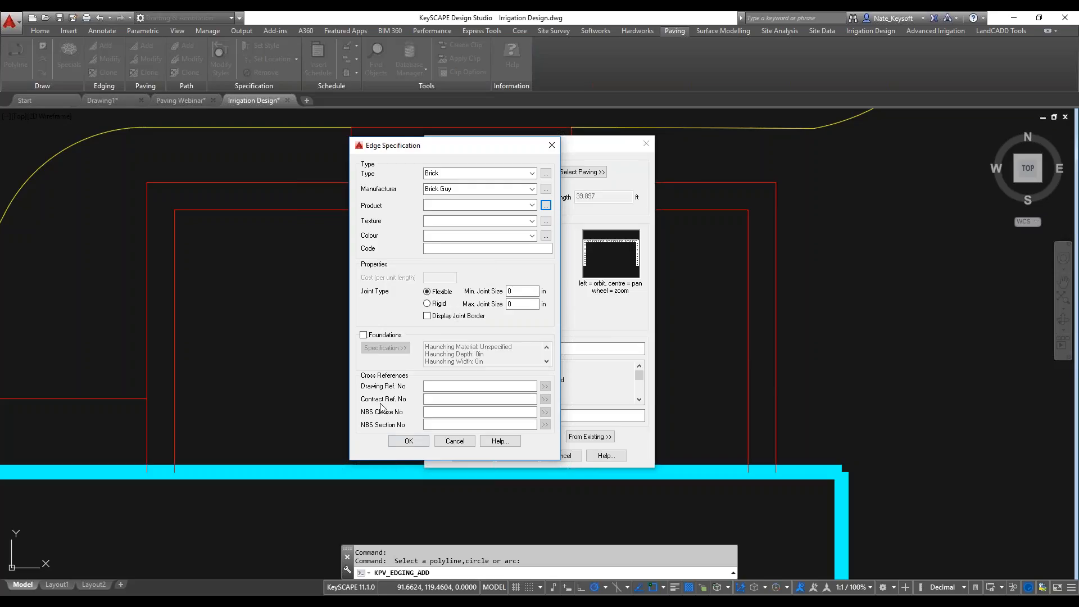
pyautogui.click(407, 440)
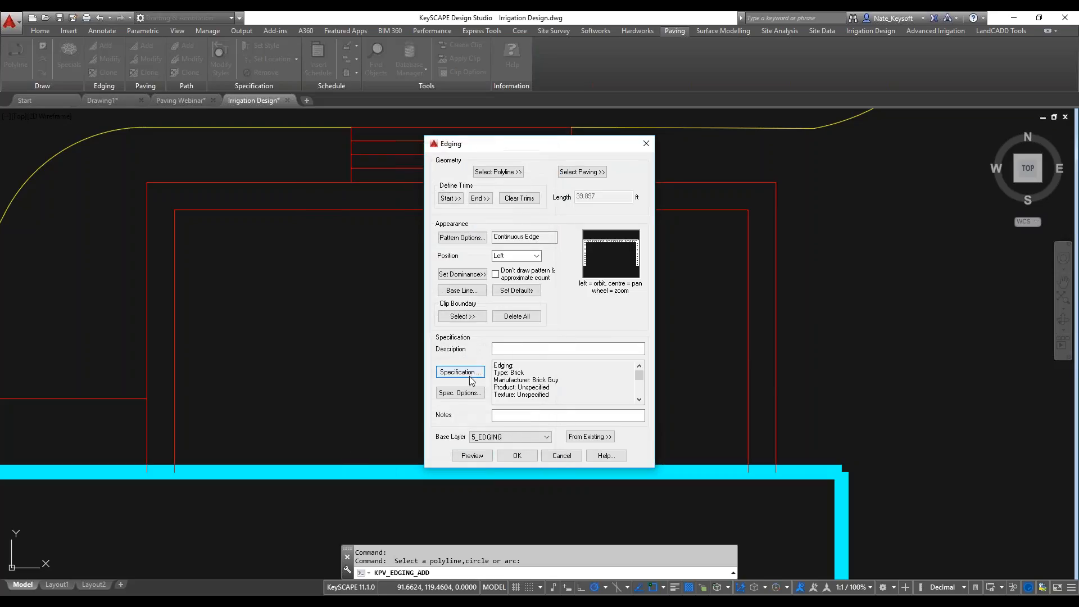
# Preview the brick edging and examine how the bricks meet at both northern patio corners.
pyautogui.click(477, 459)
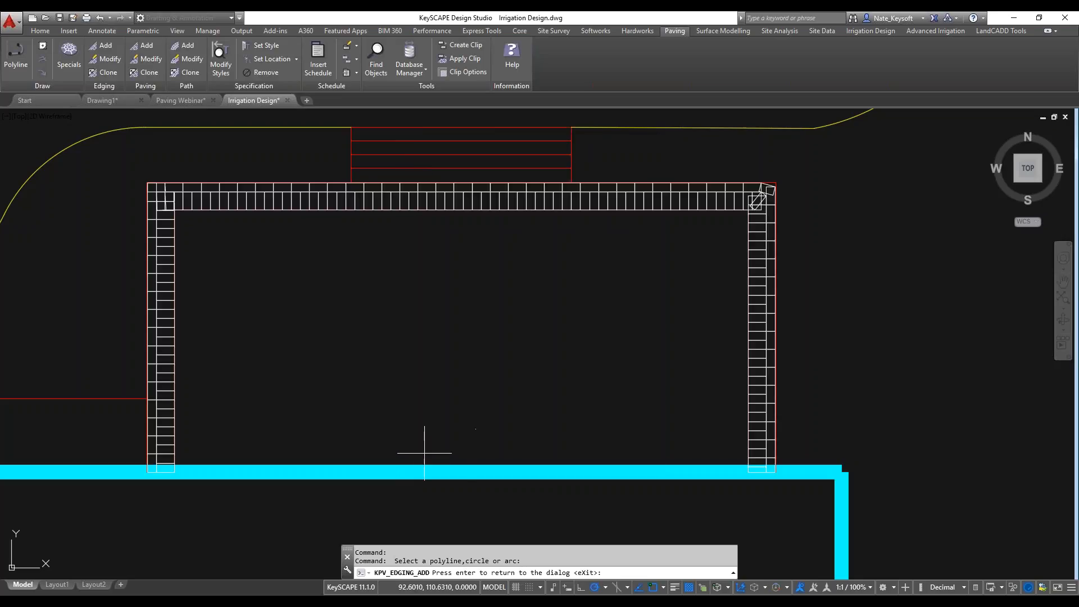
pyautogui.scroll(10, 141, 180)
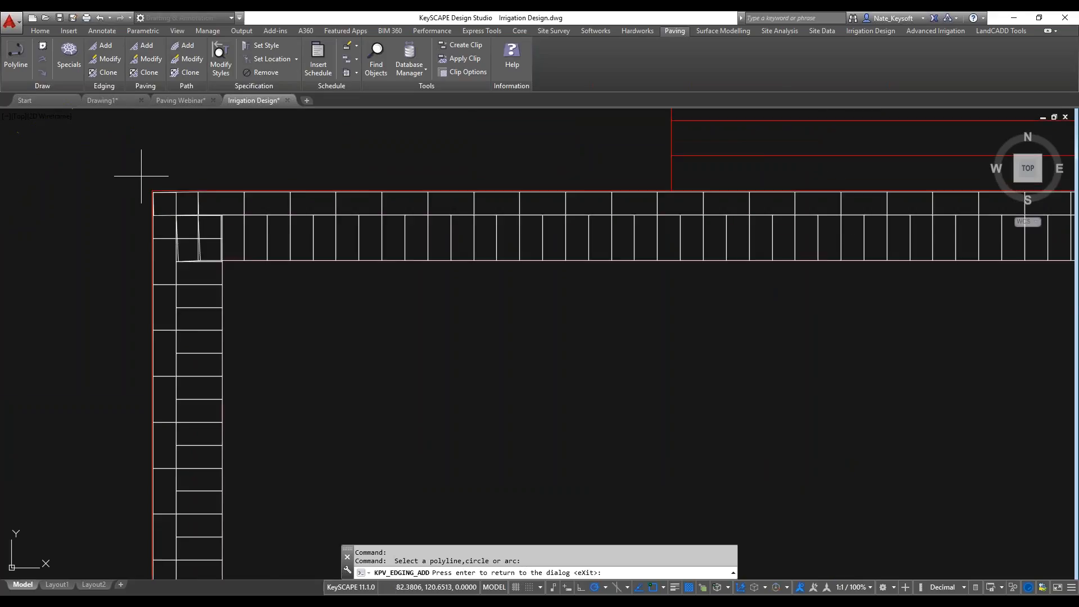
pyautogui.scroll(-5, 183, 261)
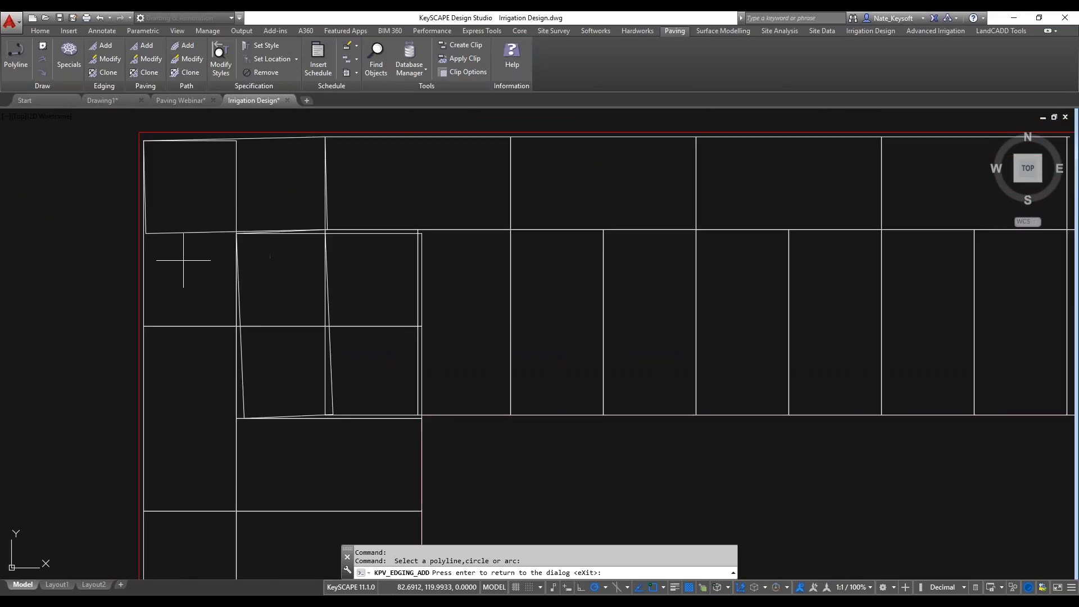
pyautogui.moveTo(668, 269); pyautogui.dragTo(161, 267, button='middle')
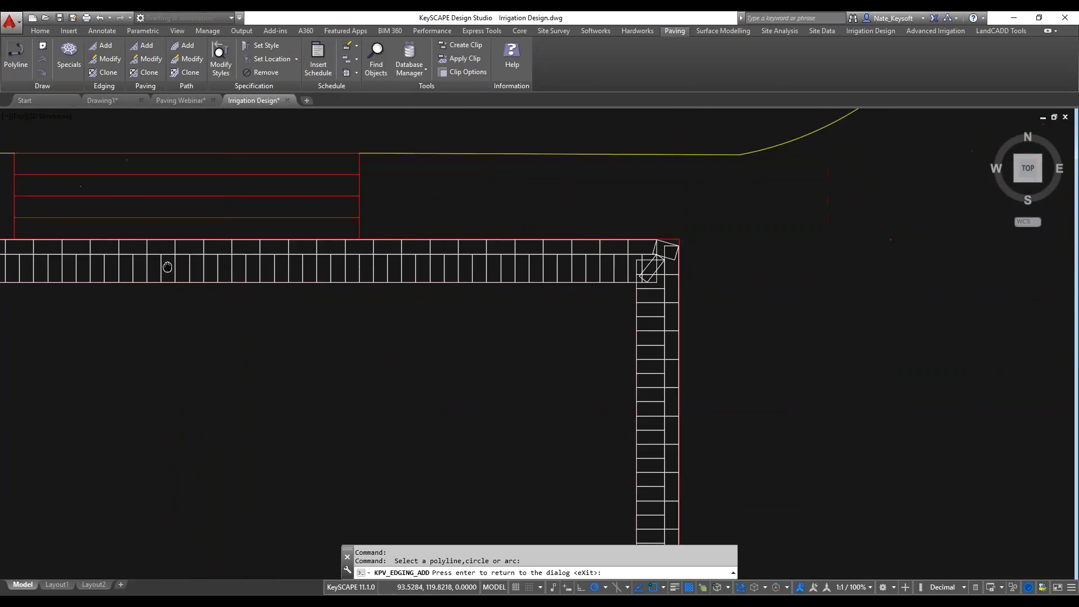
pyautogui.scroll(6, 640, 258)
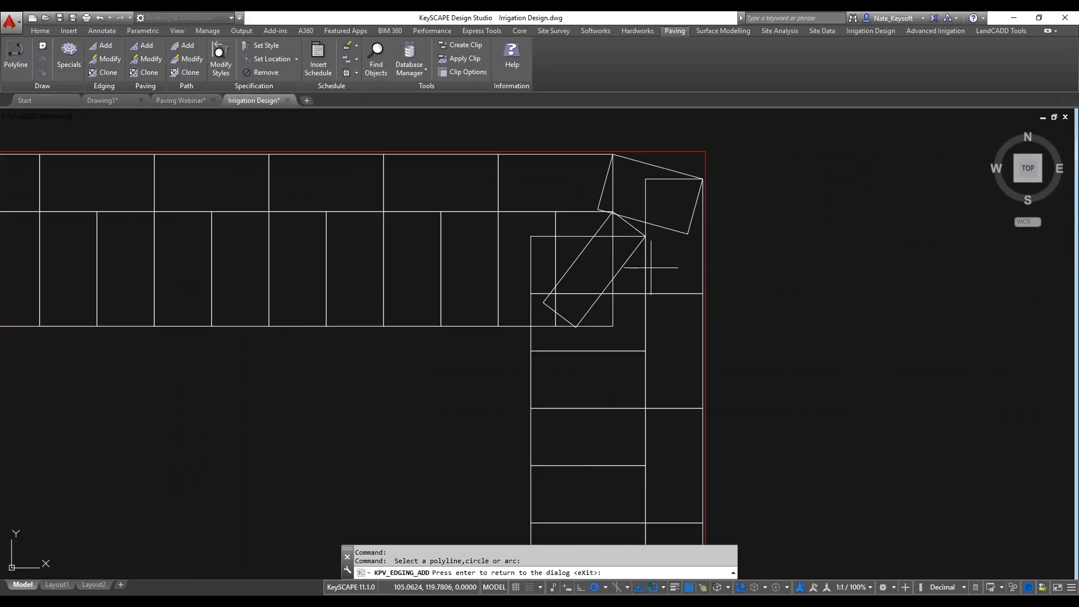
pyautogui.scroll(-2, 497, 267)
pyautogui.press('Return')
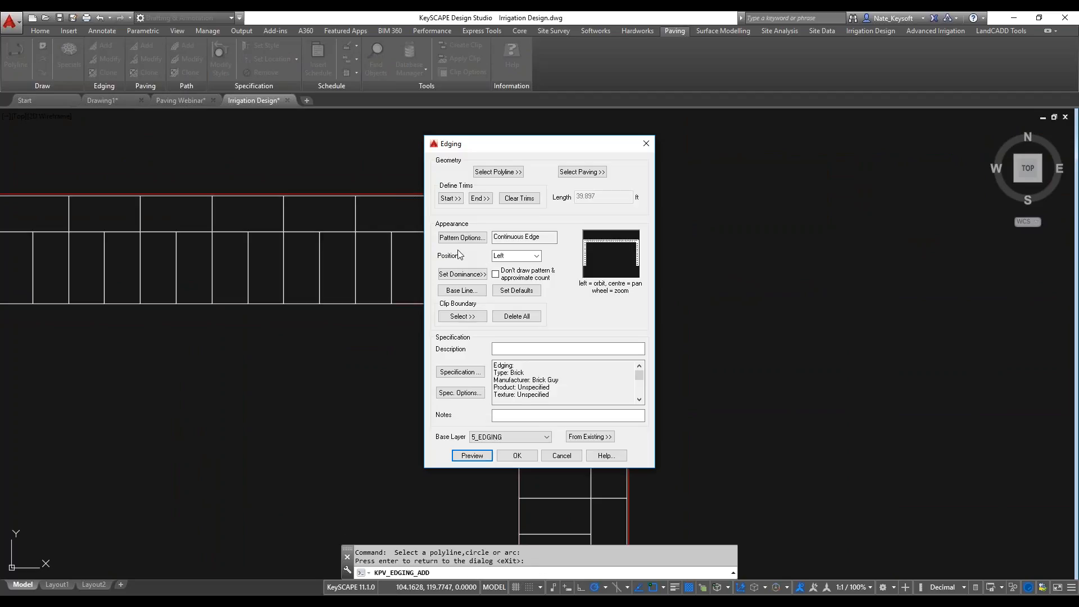
# Try setting corner dominance per junction, giving the next junction the fourth layout, and preview the edging.
pyautogui.click(446, 278)
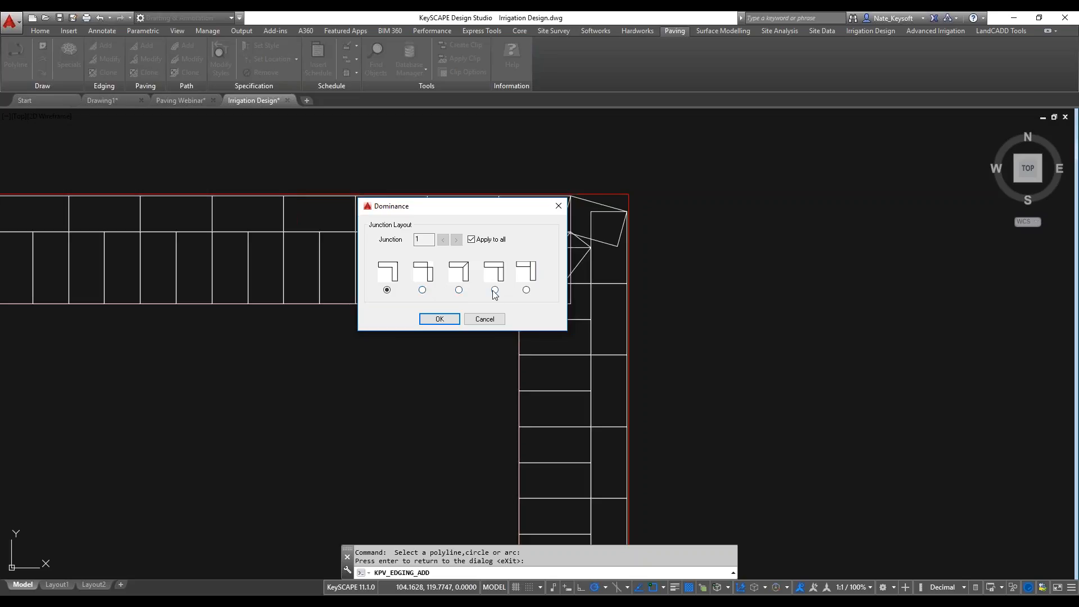
pyautogui.click(472, 241)
pyautogui.click(456, 242)
pyautogui.click(495, 290)
pyautogui.click(438, 320)
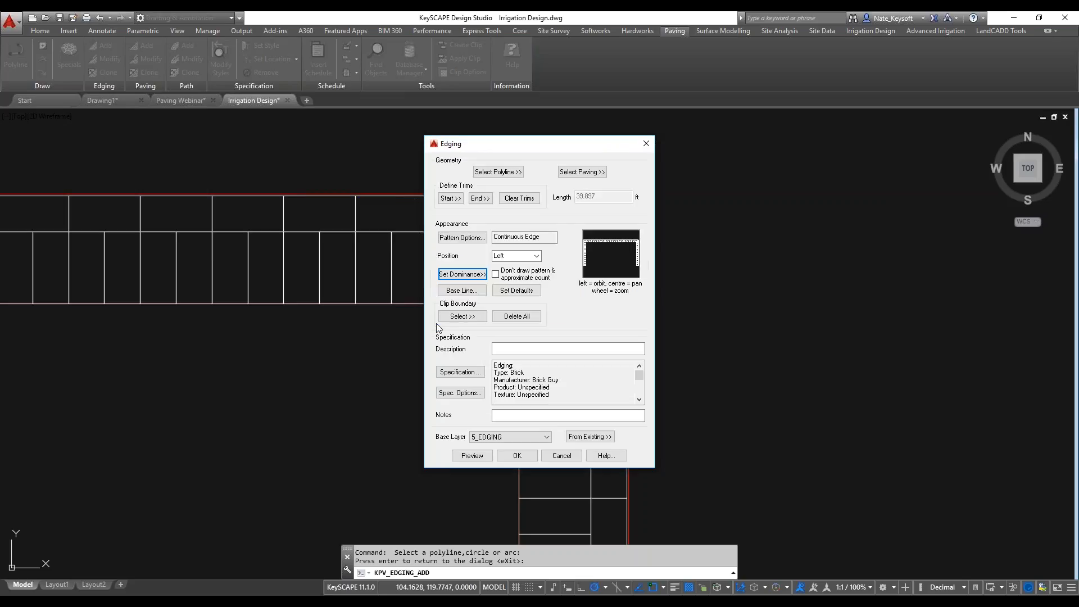
pyautogui.click(470, 456)
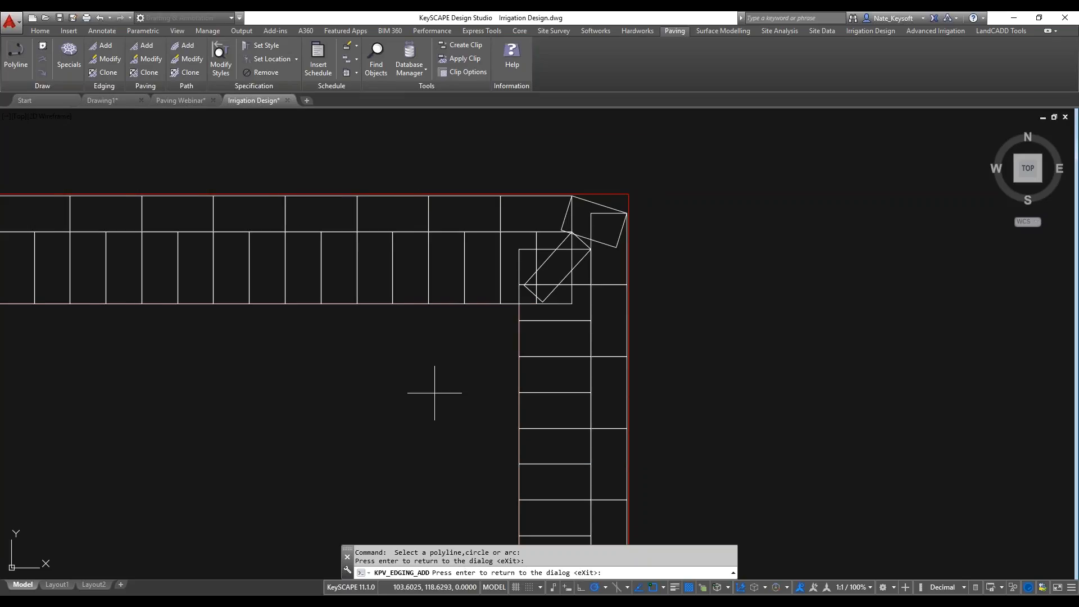
pyautogui.scroll(-4, 434, 392)
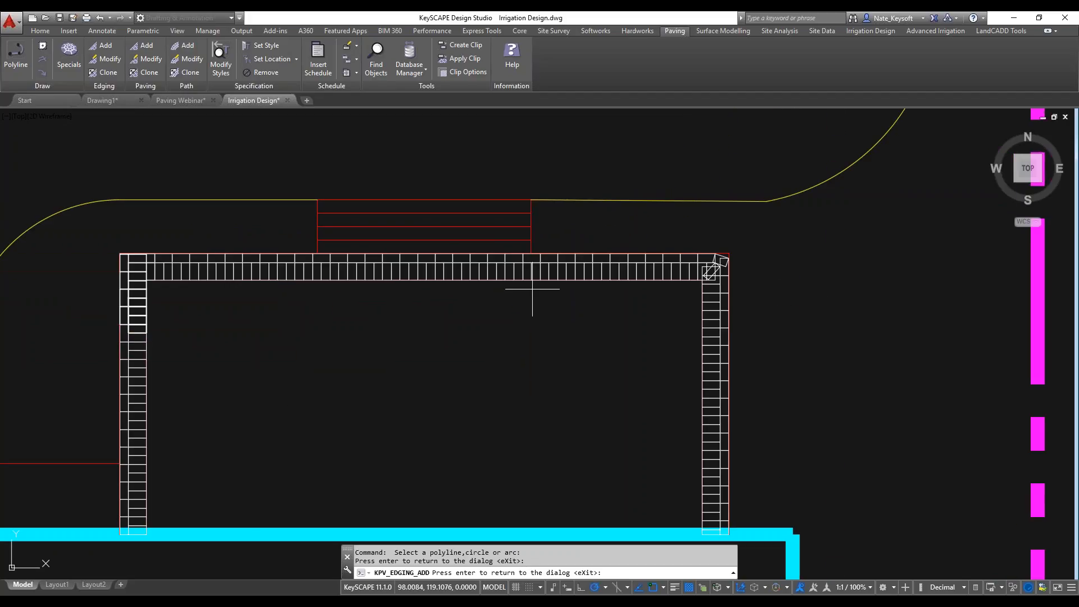
pyautogui.press('Return')
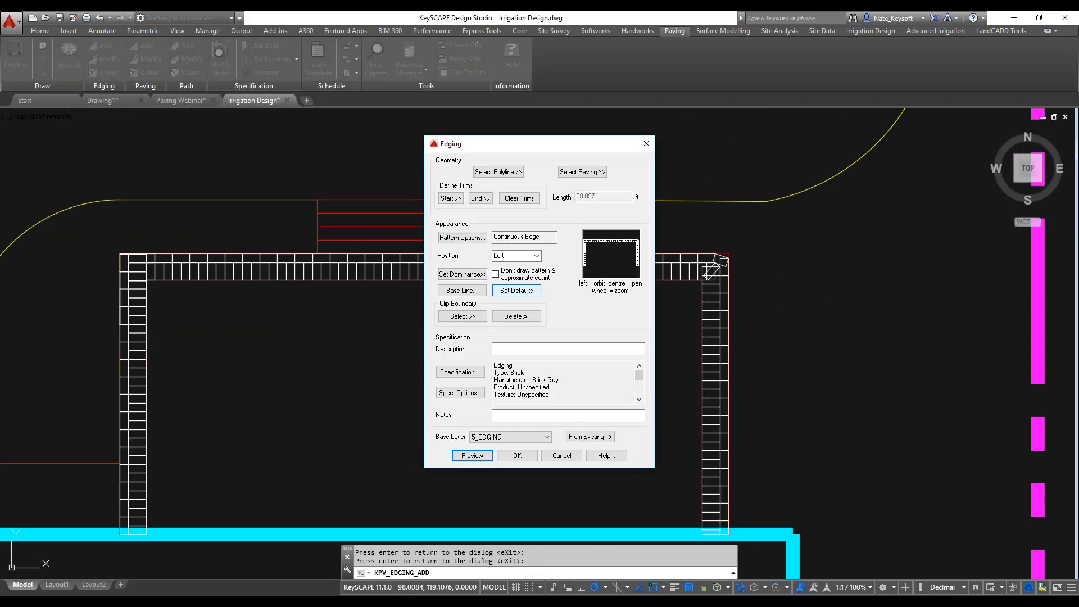
# Apply the third, mitred junction layout to all of the edging's junctions and preview the edging.
pyautogui.click(471, 274)
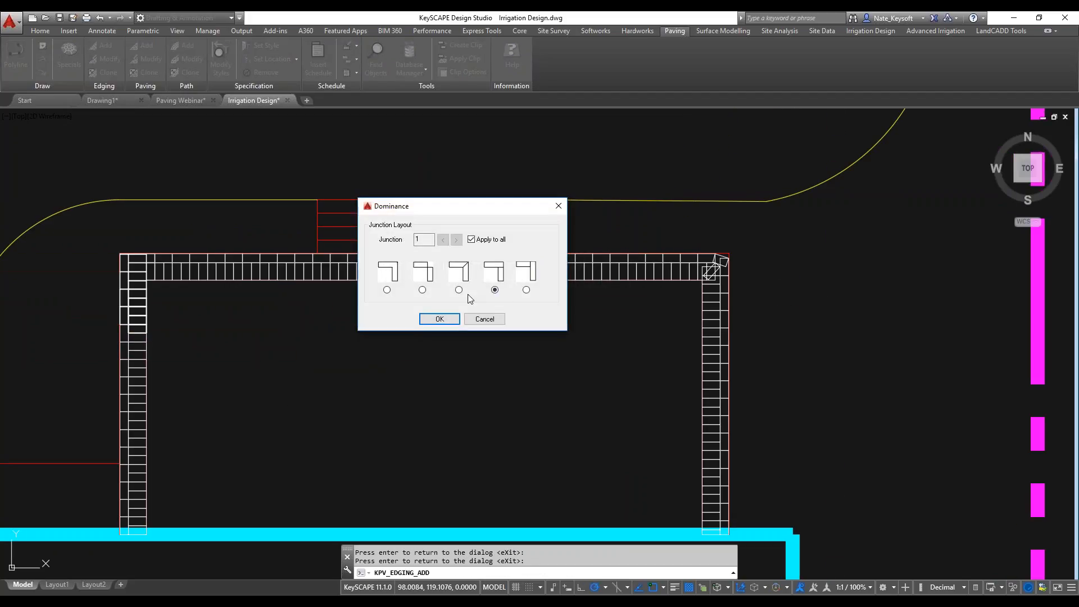
pyautogui.click(440, 321)
pyautogui.click(475, 458)
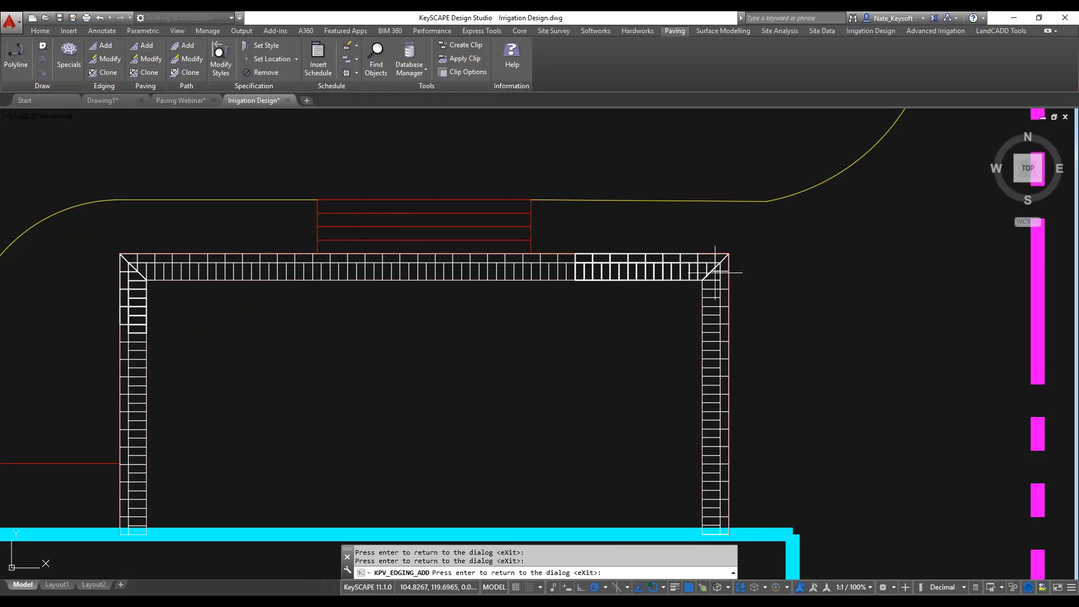
# Examine how the mitred bricks meet at both northern corners of the patio edging.
pyautogui.scroll(2, 723, 274)
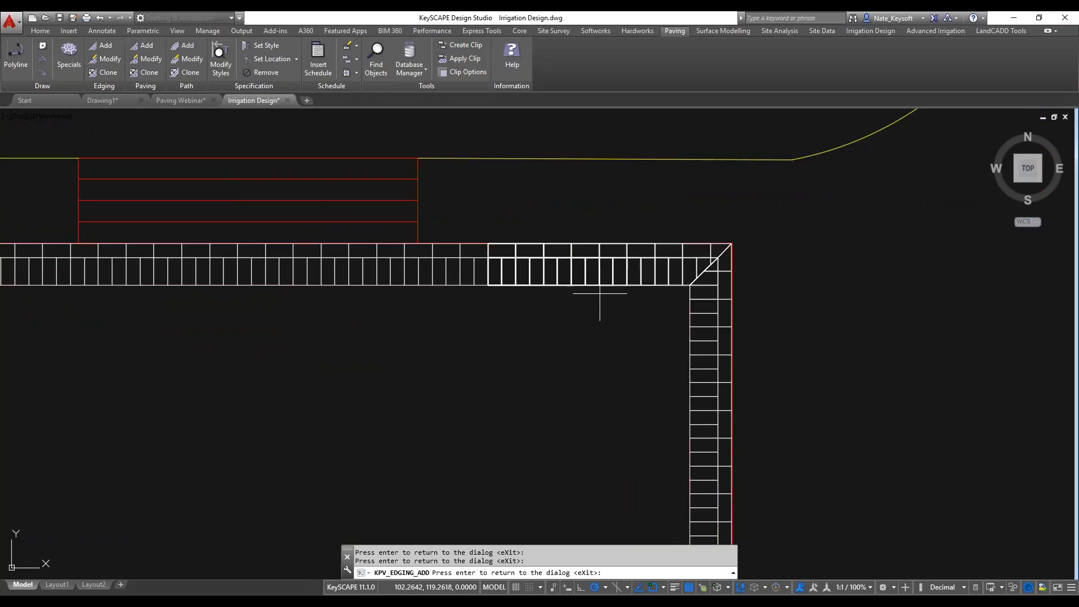
pyautogui.scroll(-2, 596, 296)
pyautogui.moveTo(465, 333); pyautogui.dragTo(629, 245, button='middle')
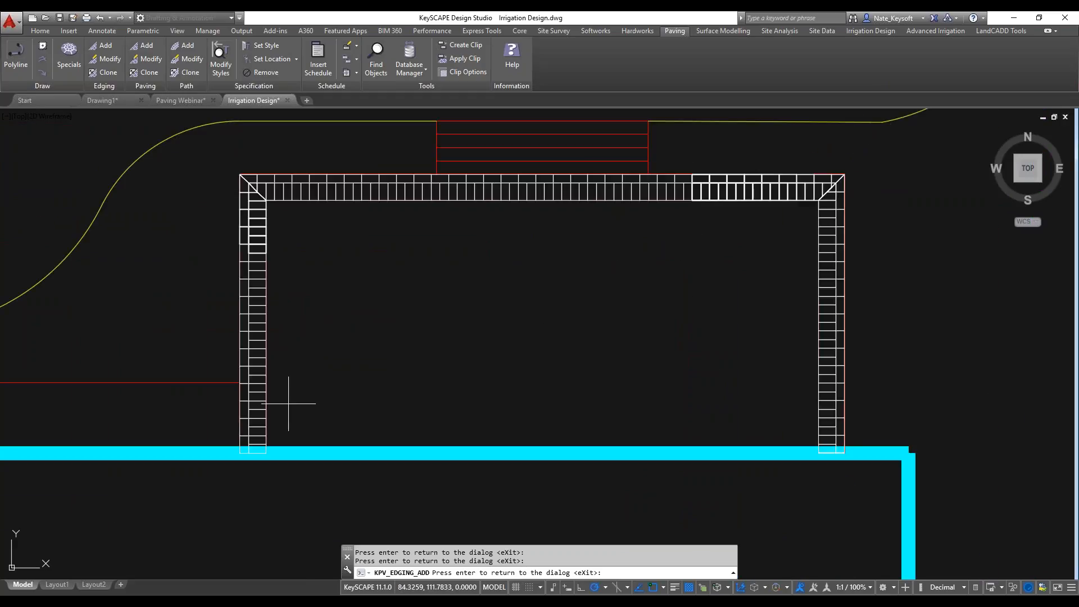
pyautogui.scroll(2, 281, 218)
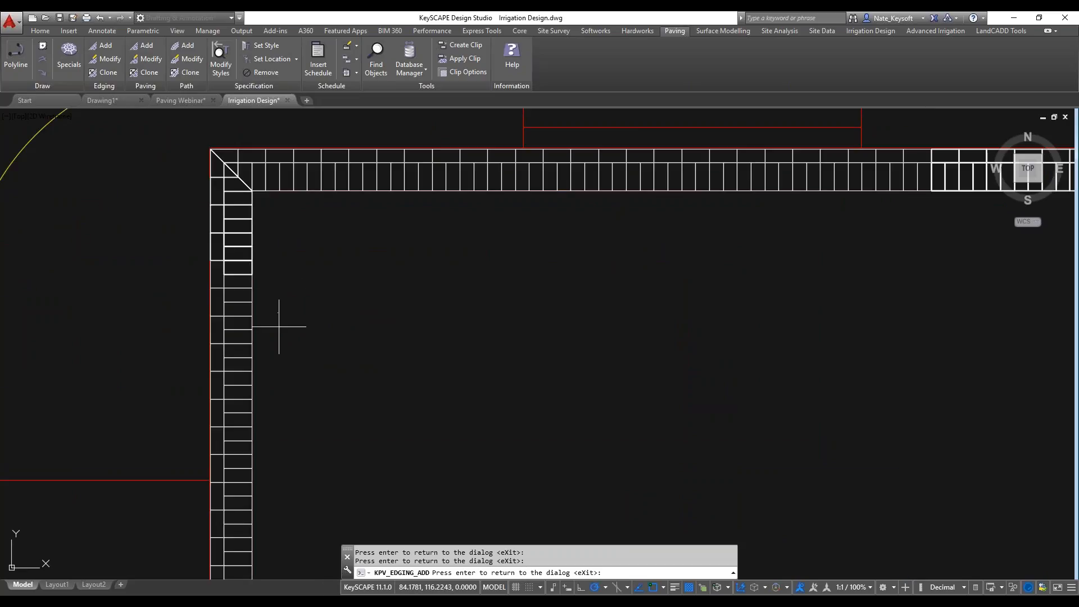
pyautogui.scroll(-2, 354, 261)
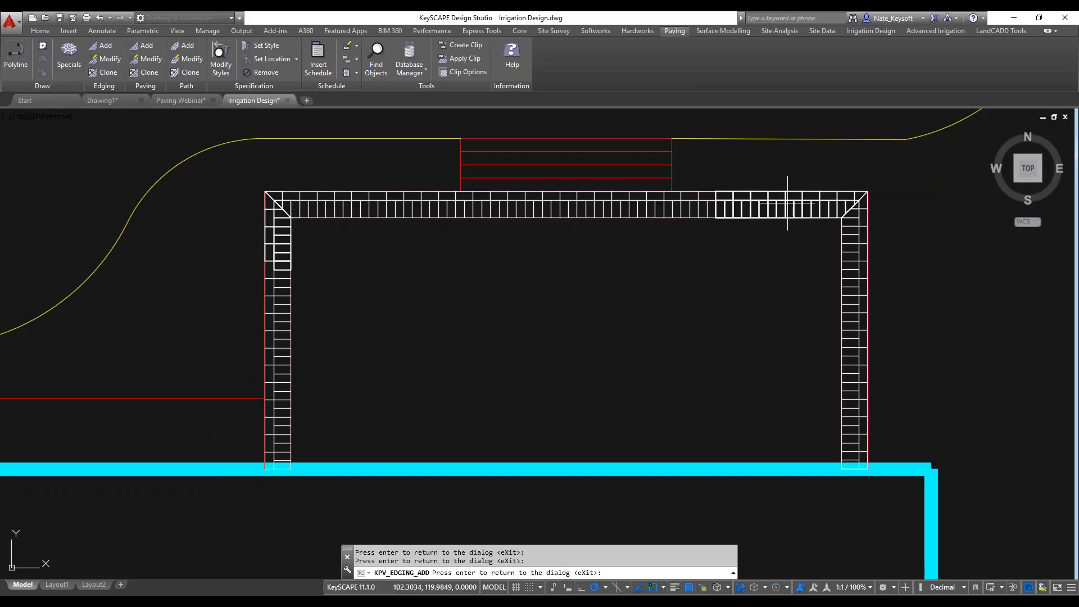
pyautogui.scroll(4, 859, 207)
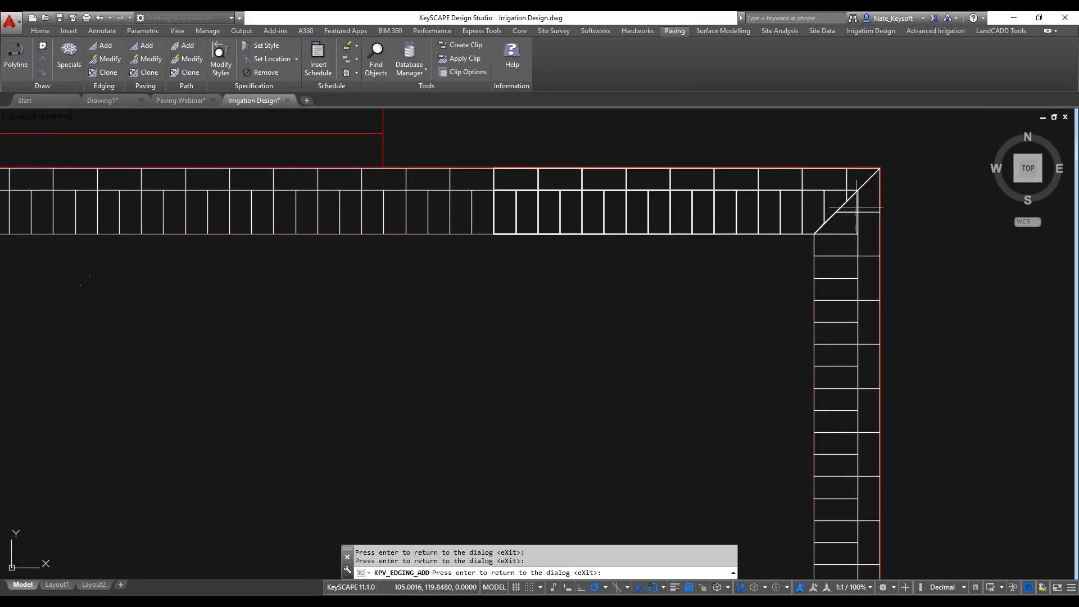
pyautogui.scroll(2, 853, 195)
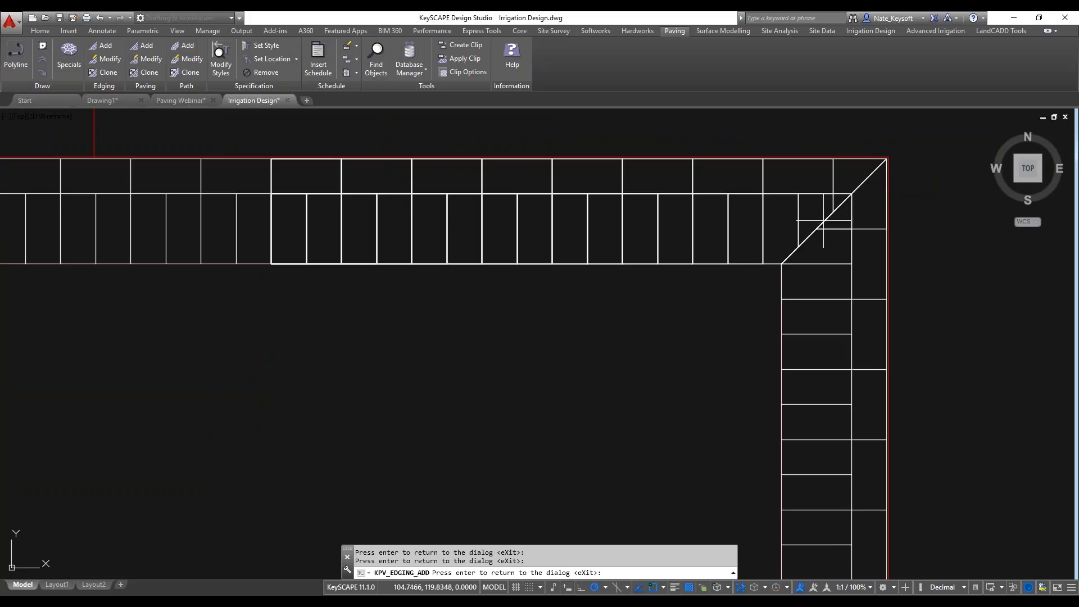
pyautogui.scroll(-2, 823, 212)
pyautogui.scroll(-3, 751, 240)
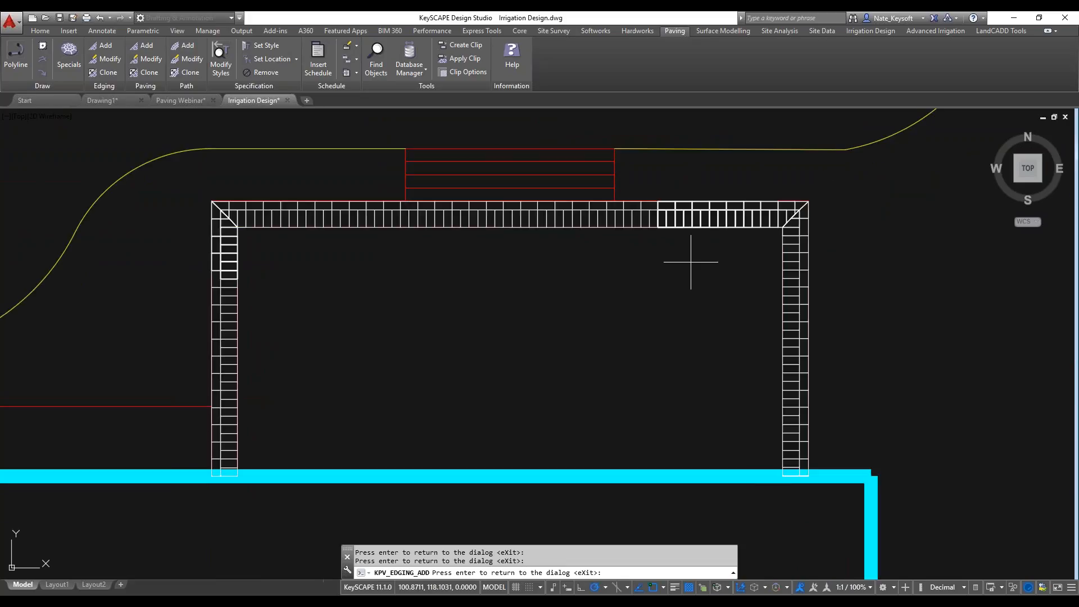
# Accept the brick edging and place its specification text east of the patio, beyond the magenta dashed boundary line.
pyautogui.press('Return')
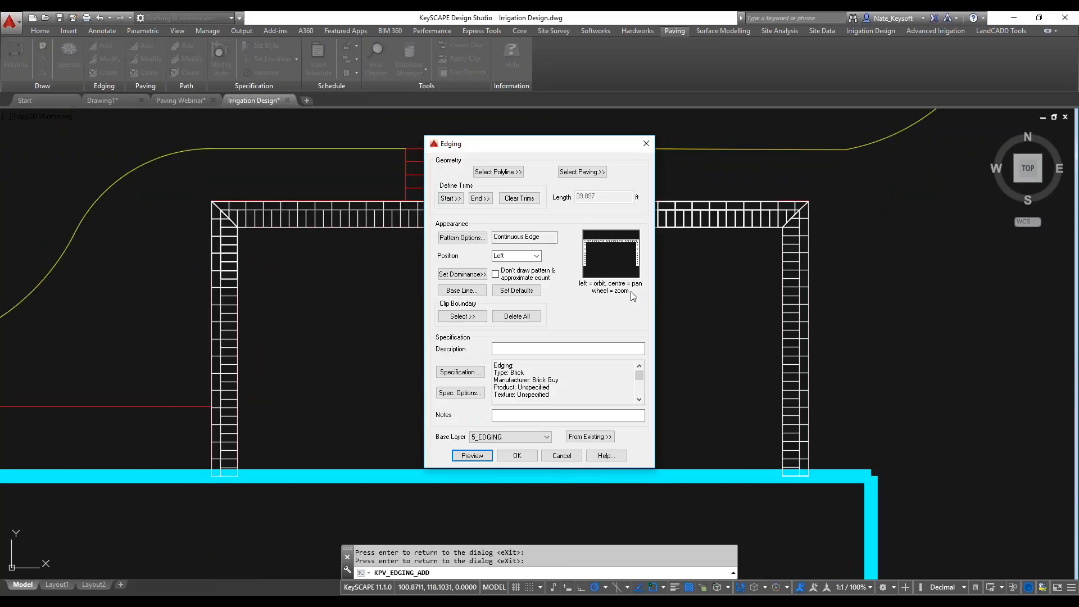
pyautogui.click(510, 460)
pyautogui.scroll(-2, 638, 350)
pyautogui.moveTo(619, 349); pyautogui.dragTo(391, 315, button='middle')
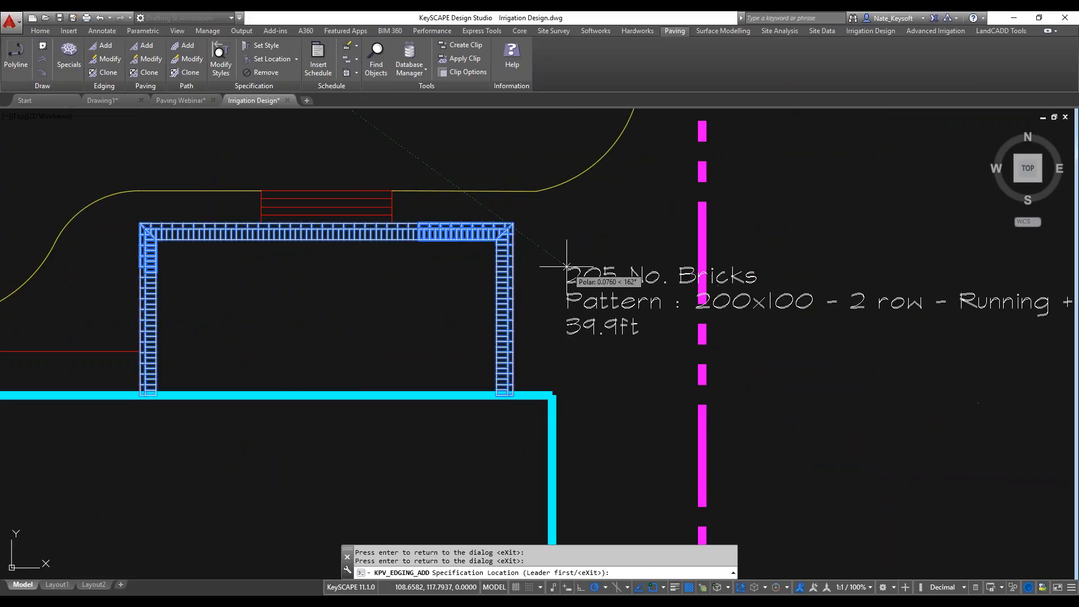
pyautogui.scroll(-2, 562, 267)
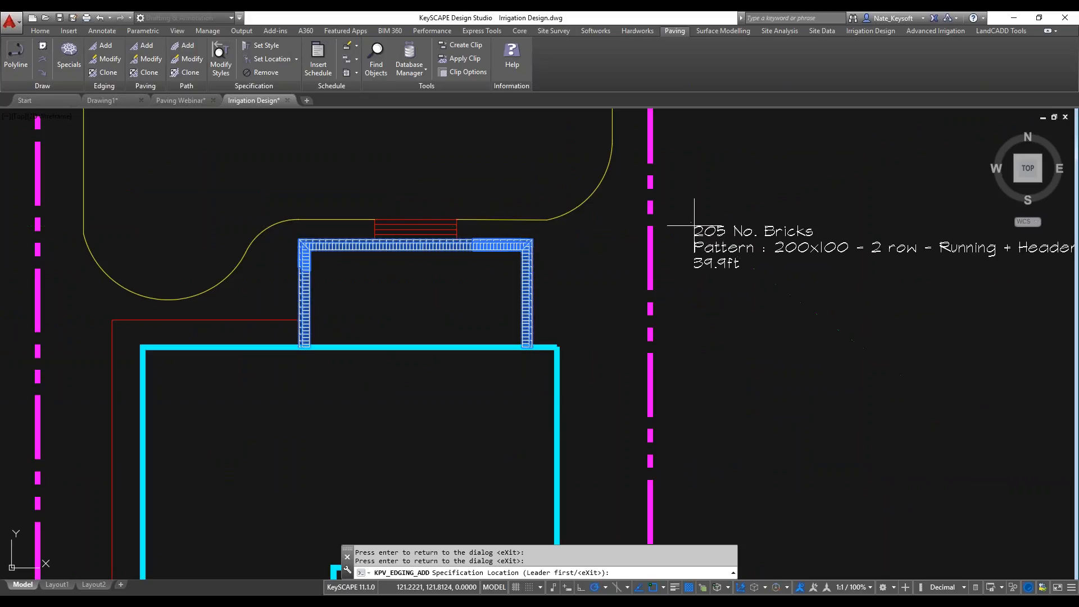
pyautogui.click(692, 226)
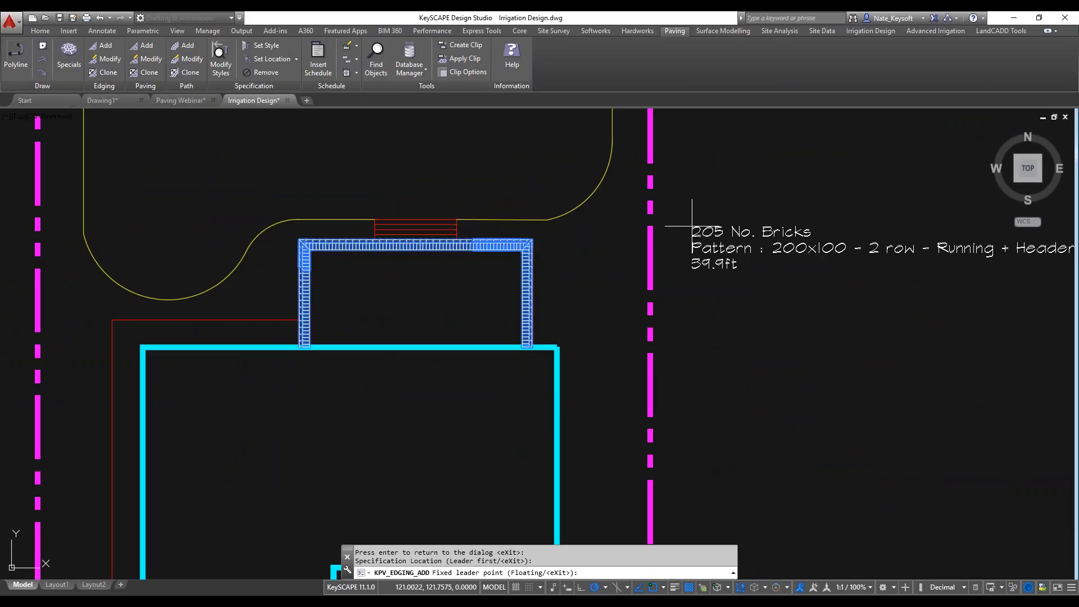
# Turn object snap off and draw a leader from the eastern edging run to the first line of the specification text.
pyautogui.press('F3')
pyautogui.click(527, 270)
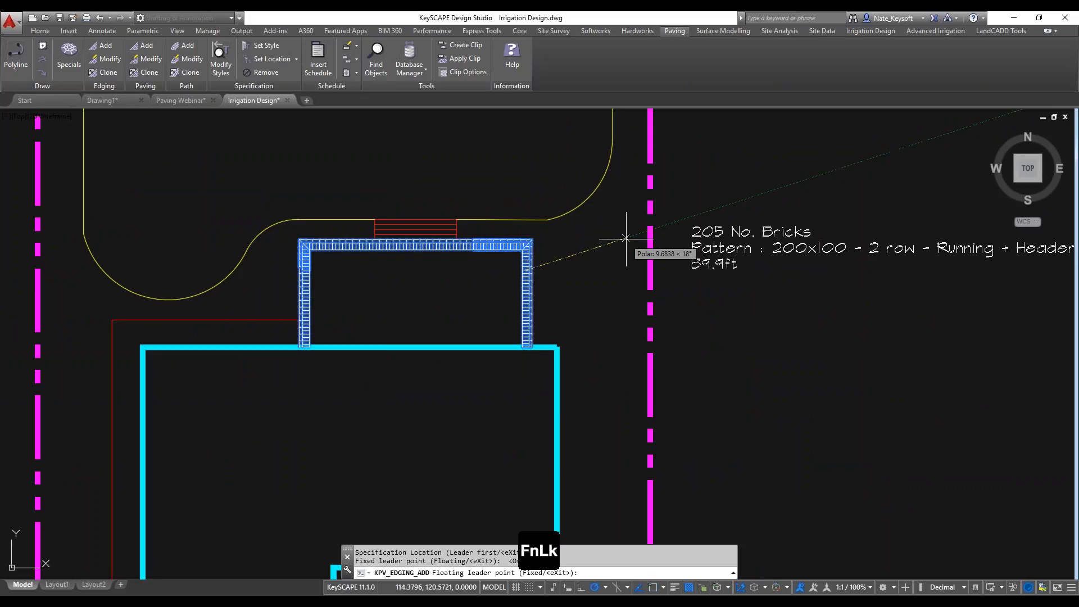
pyautogui.scroll(4, 652, 236)
pyautogui.click(694, 226)
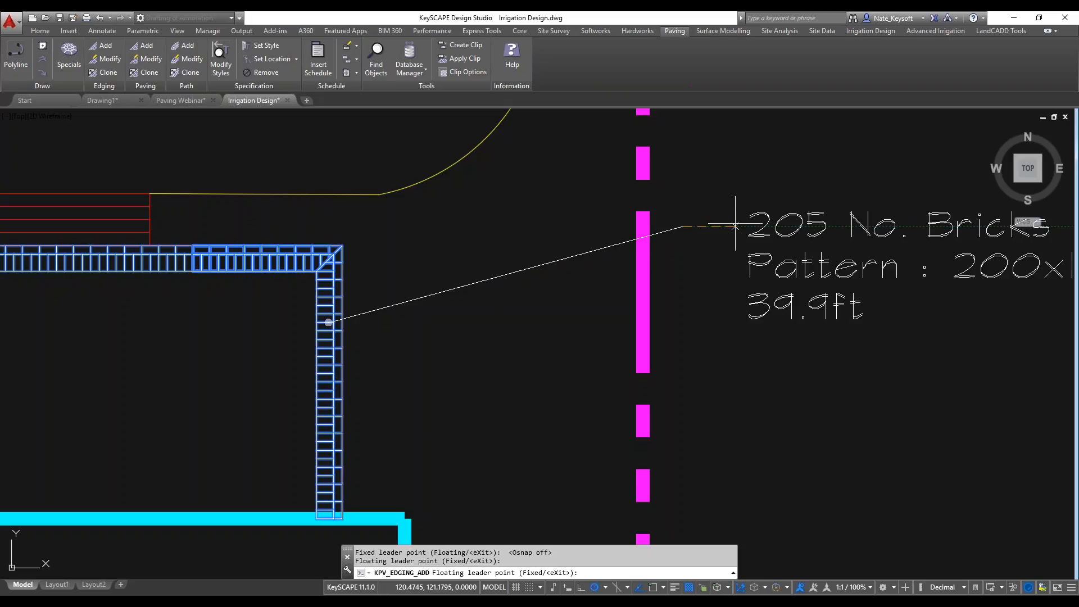
pyautogui.click(735, 225)
pyautogui.press('Return')
# Insert a full KeyPAVING Standard schedule with the header Paving Schedule below the edging's specification text.
pyautogui.scroll(-3, 724, 248)
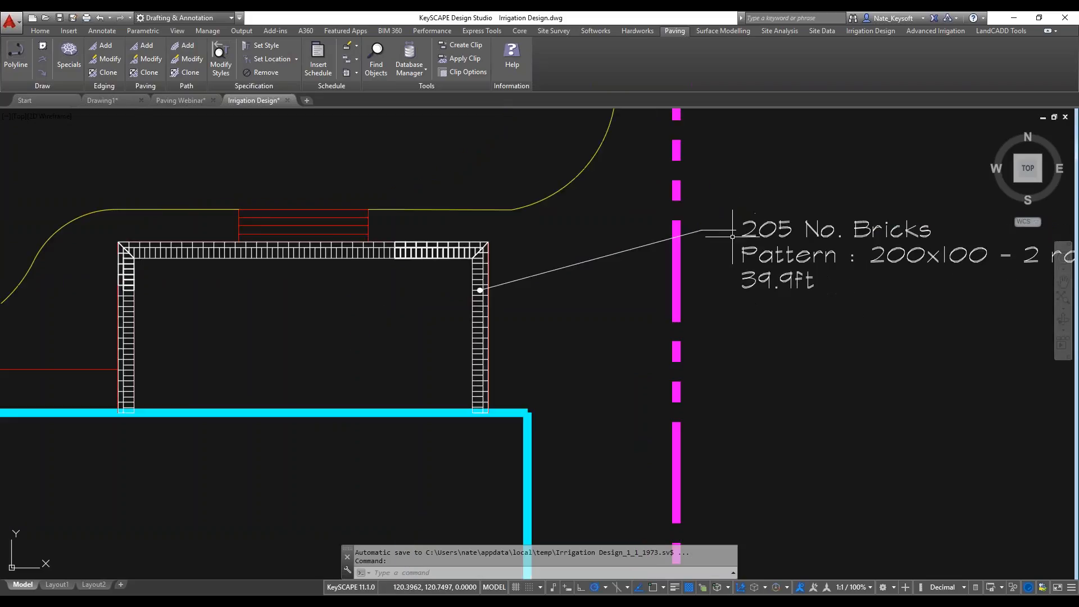
pyautogui.moveTo(764, 283); pyautogui.dragTo(564, 257, button='middle')
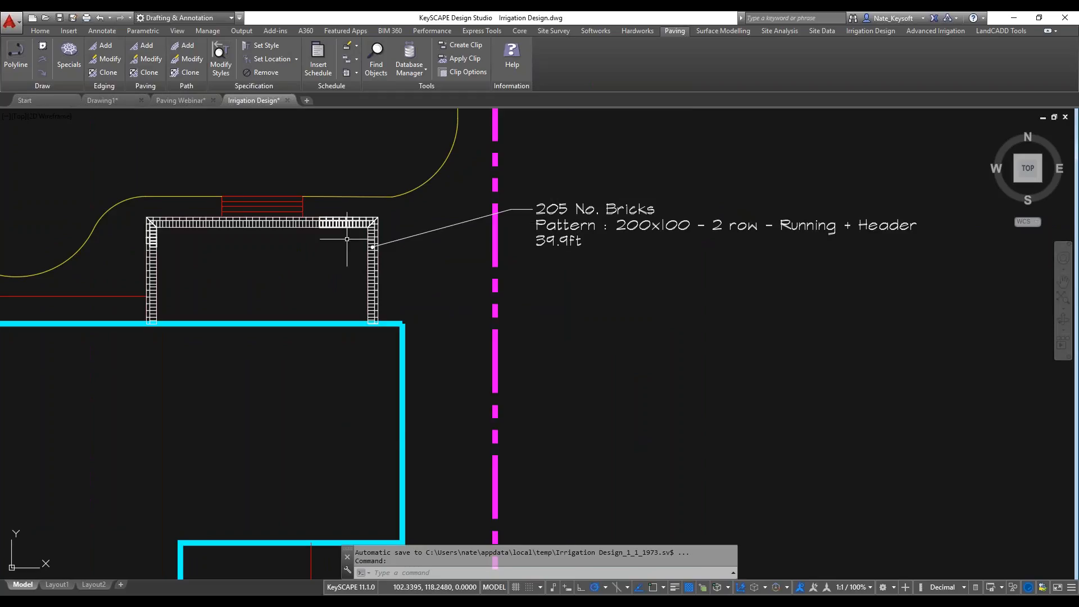
pyautogui.scroll(5, 360, 248)
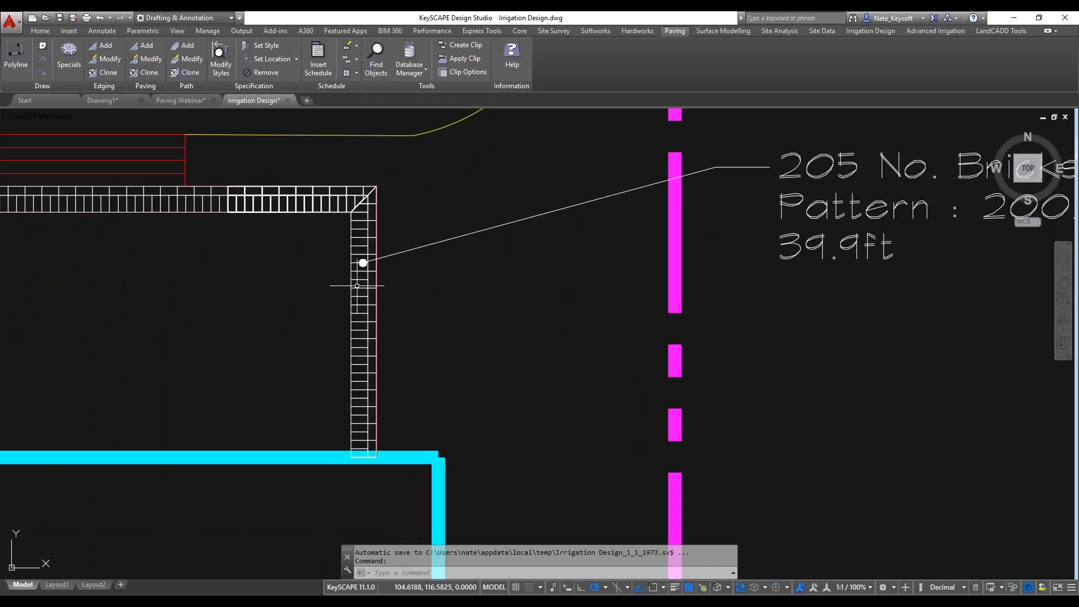
pyautogui.scroll(-2, 438, 292)
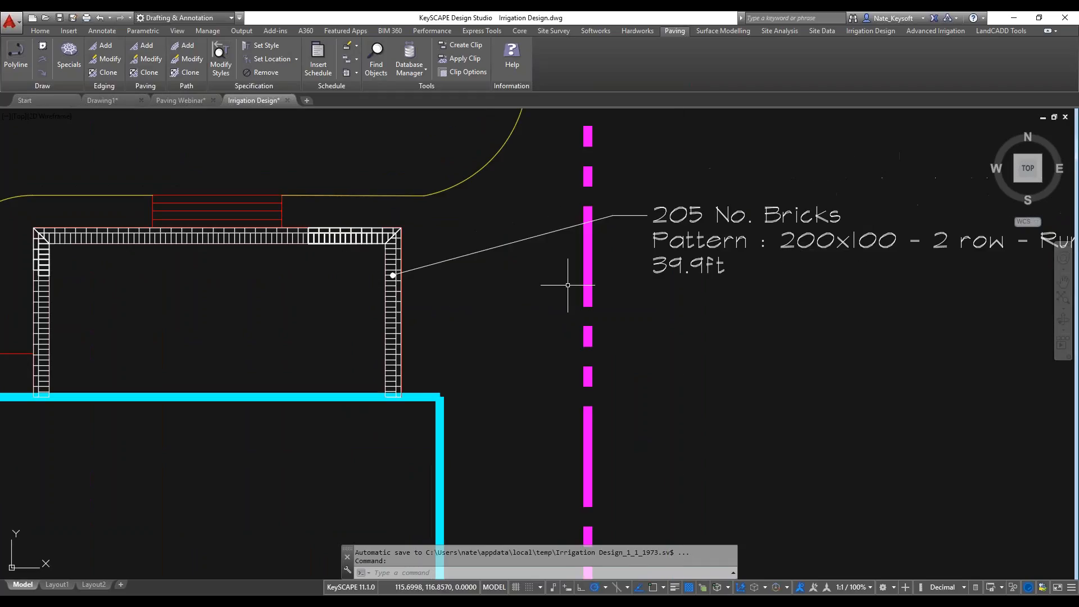
pyautogui.scroll(-2, 598, 284)
pyautogui.moveTo(761, 258); pyautogui.dragTo(712, 259, button='middle')
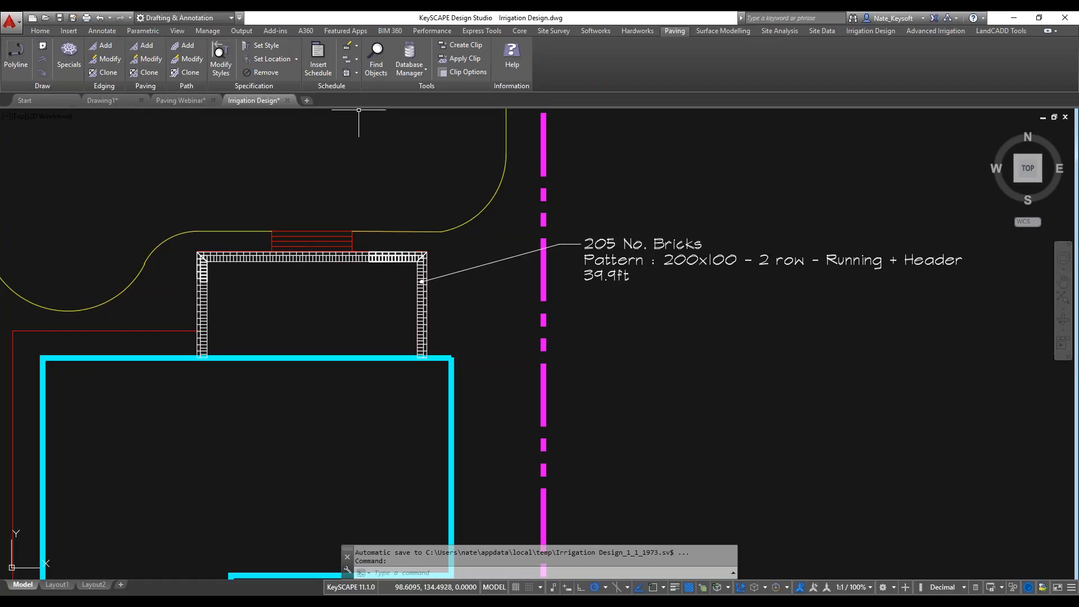
pyautogui.click(319, 52)
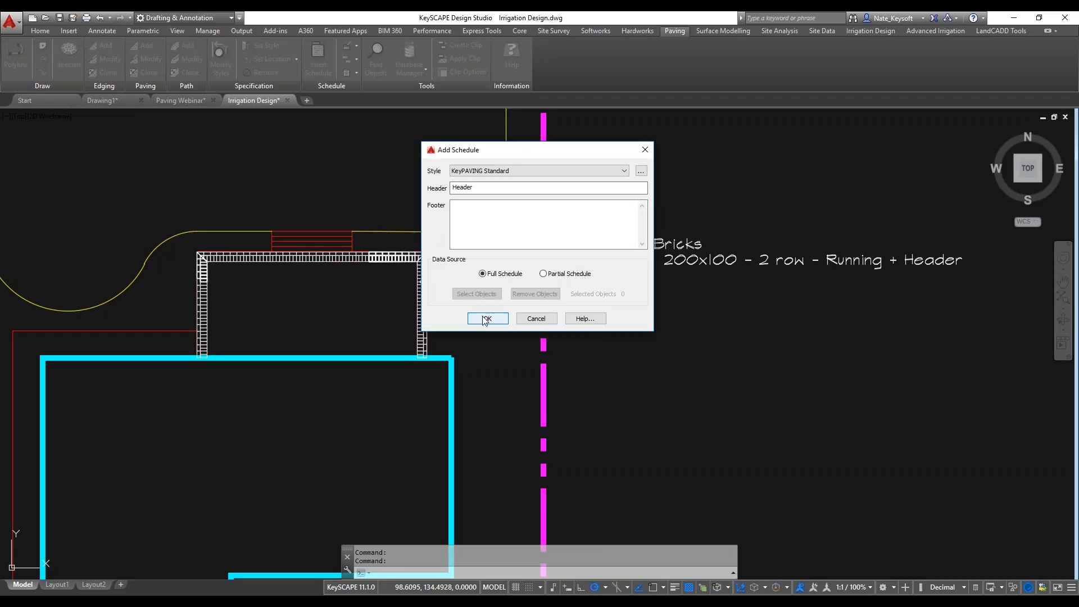
pyautogui.doubleClick(455, 187)
pyautogui.write('Paving Schedul')
pyautogui.click(487, 318)
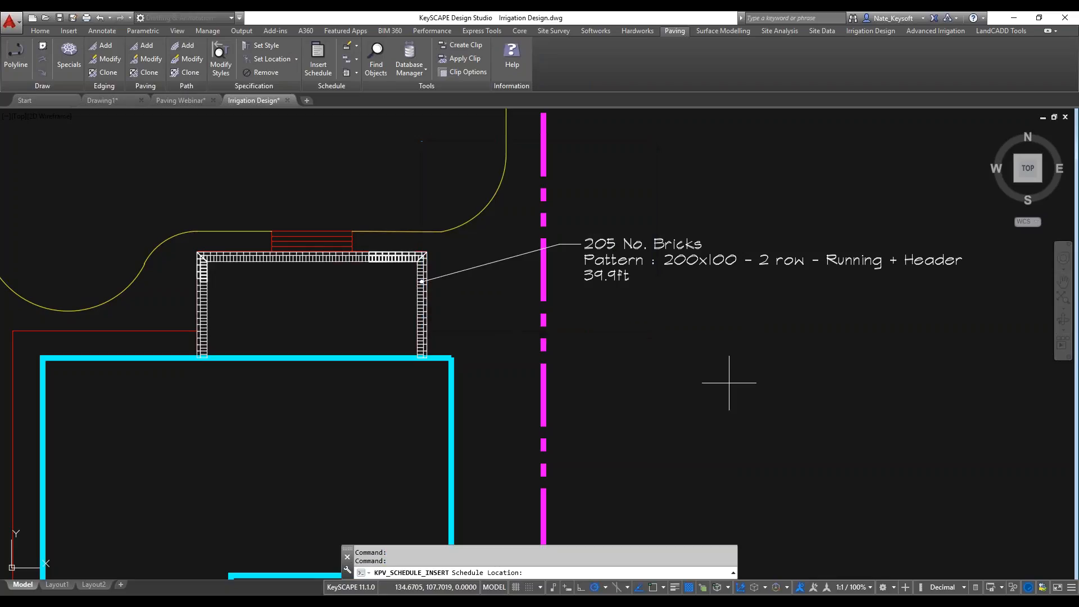
pyautogui.click(694, 390)
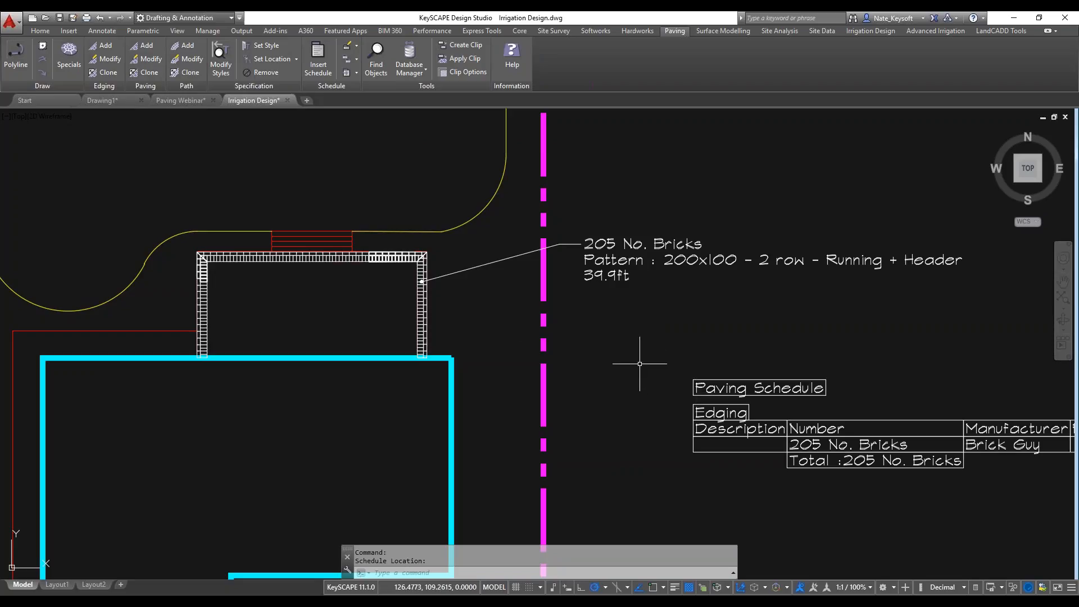
# Send the brick edging to the back of the draw order so the patio border lines lie above it.
pyautogui.scroll(-2, 641, 368)
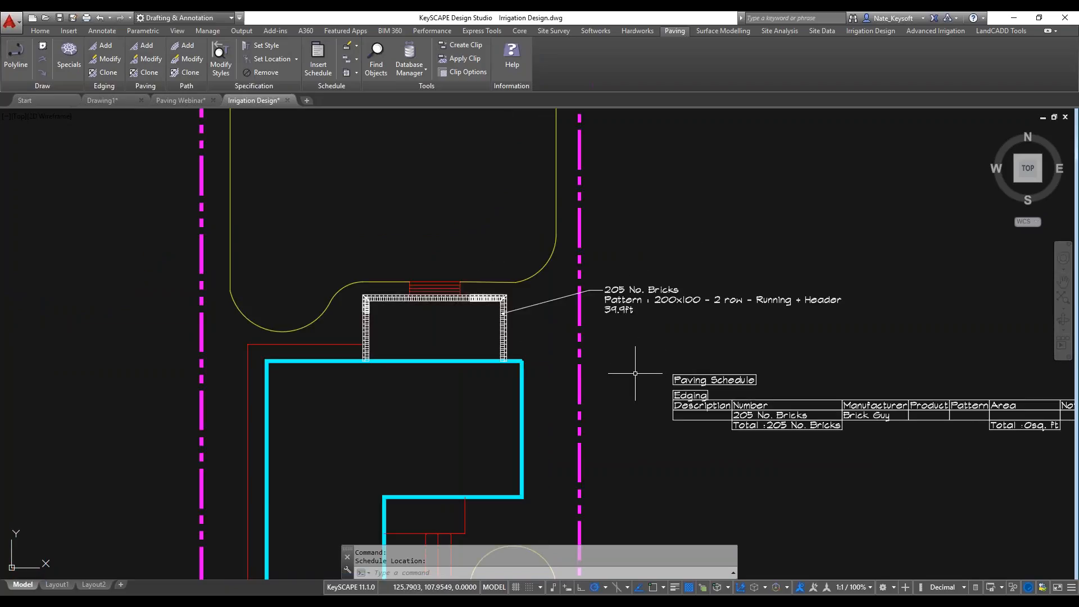
pyautogui.moveTo(633, 369)
pyautogui.mouseDown(button='middle')
pyautogui.moveTo(618, 354)
pyautogui.moveTo(562, 344)
pyautogui.moveTo(571, 339)
pyautogui.mouseUp(button='middle')
pyautogui.scroll(4, 354, 293)
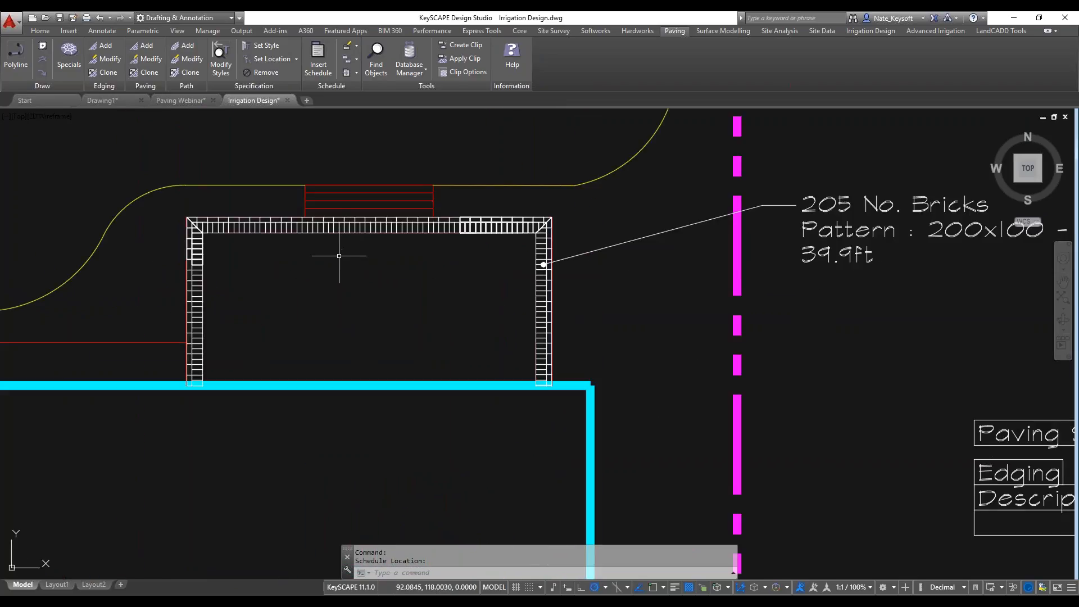
pyautogui.moveTo(352, 258); pyautogui.dragTo(436, 263, button='middle')
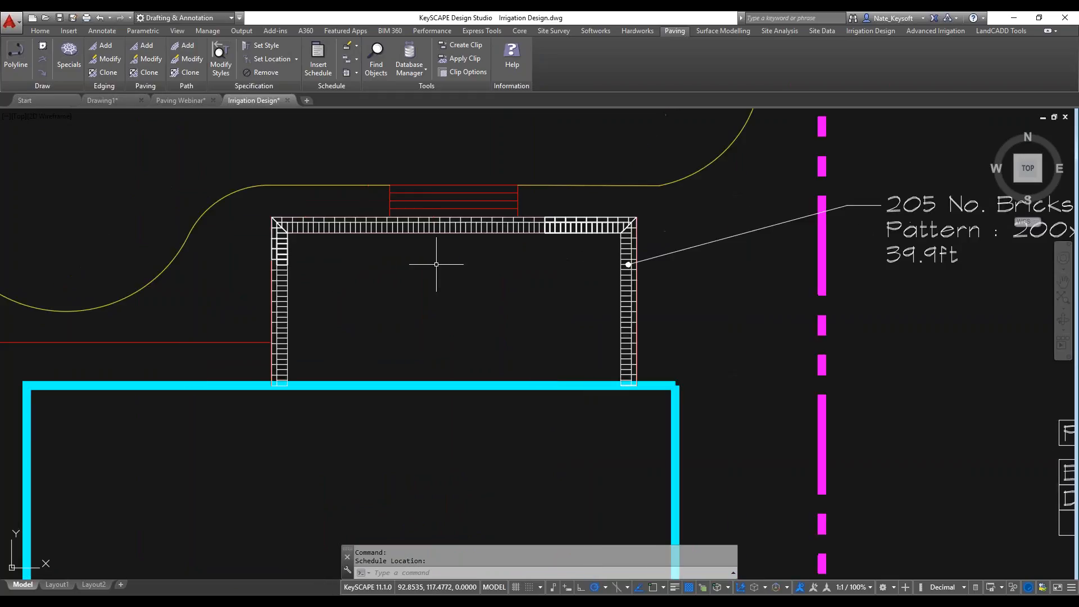
pyautogui.scroll(2, 436, 263)
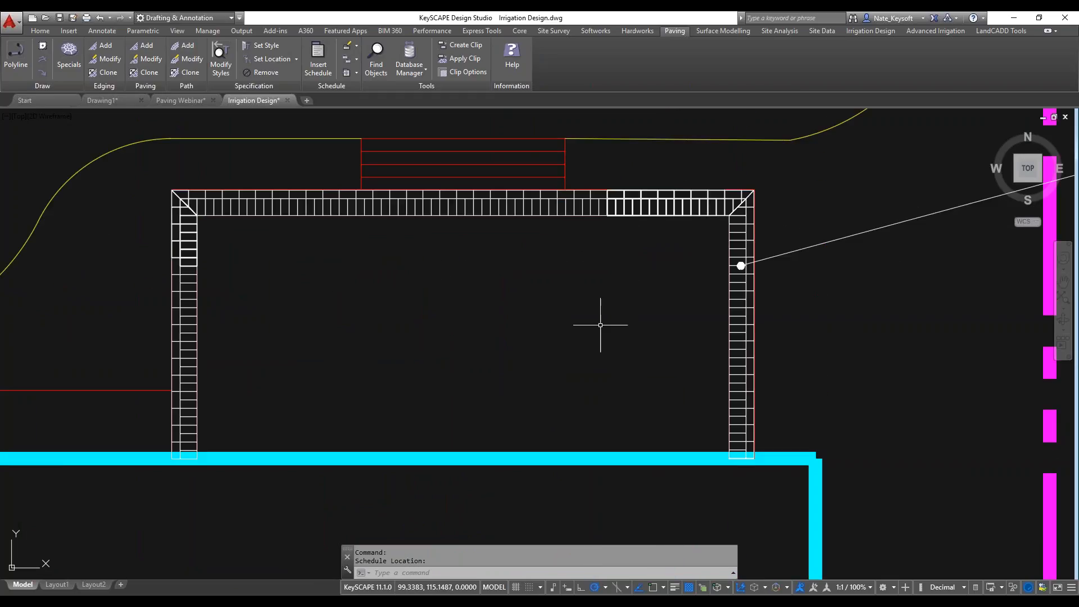
pyautogui.click(573, 206)
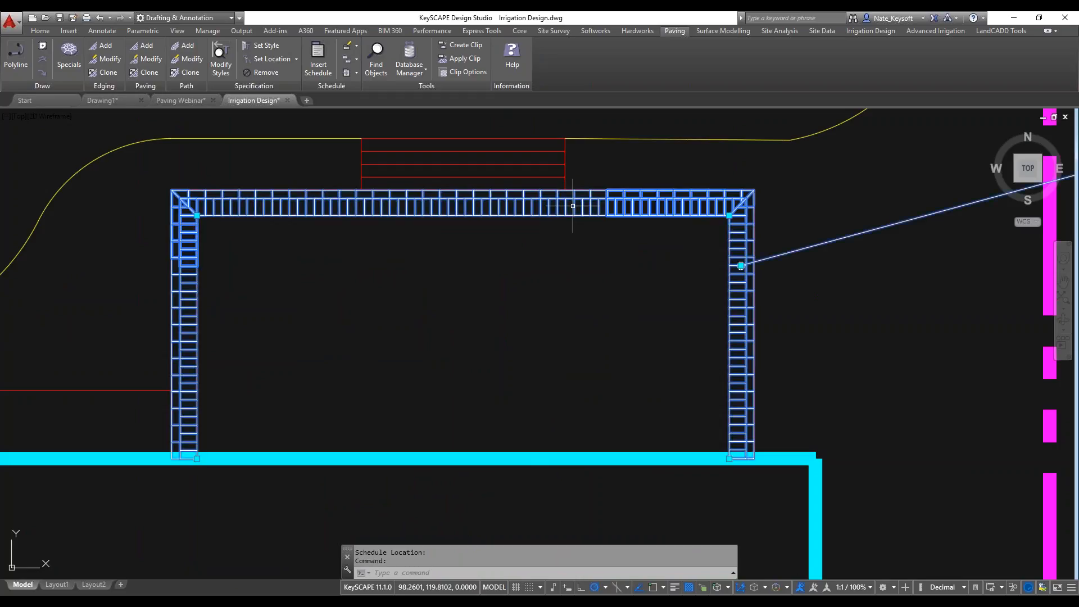
pyautogui.write('dr')
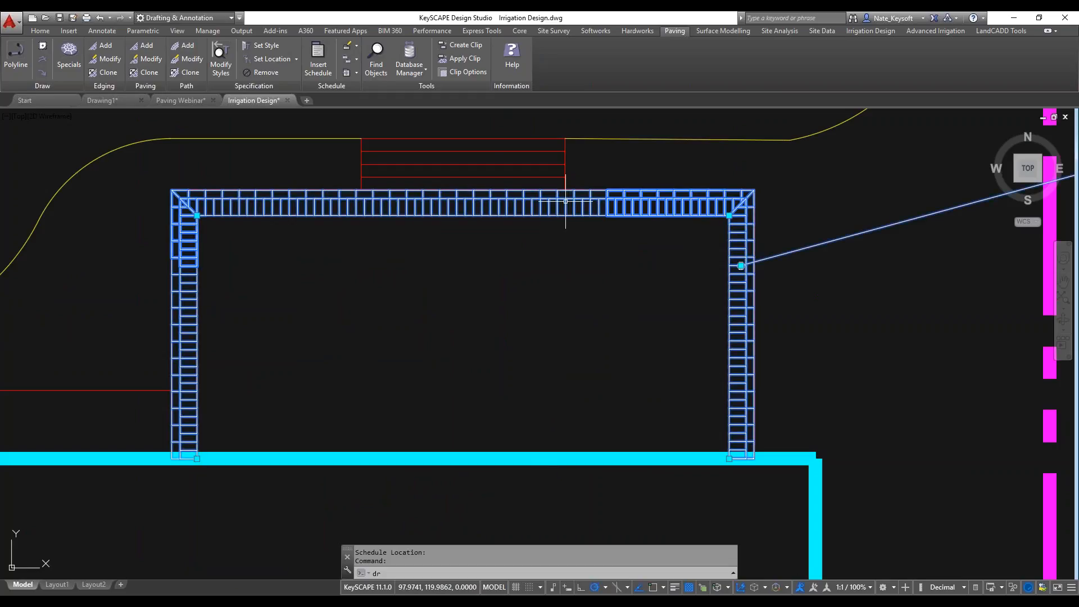
pyautogui.press('Return')
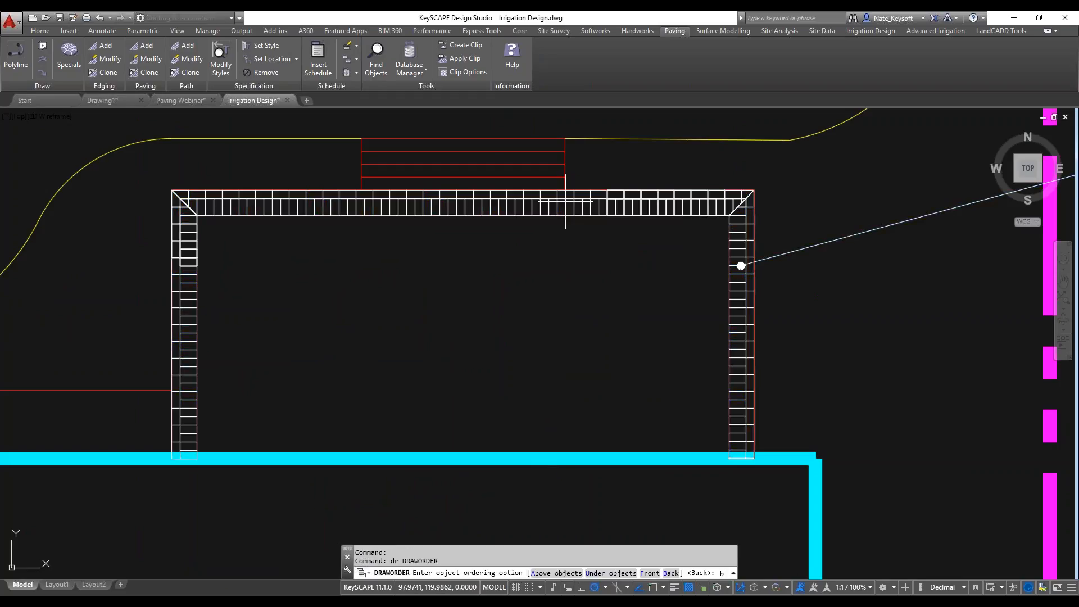
pyautogui.press('Return')
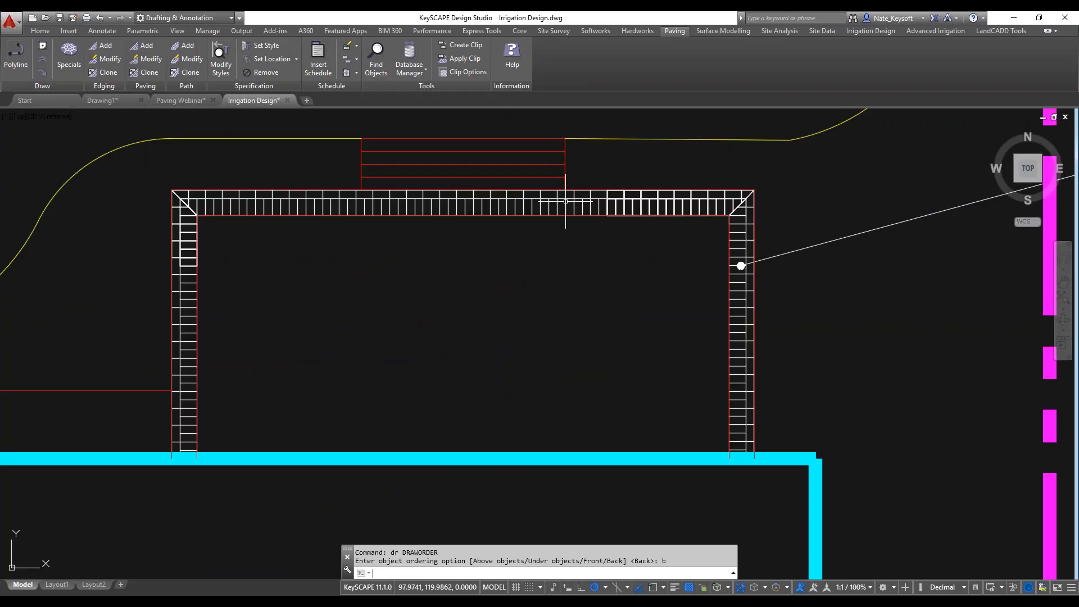
pyautogui.click(512, 215)
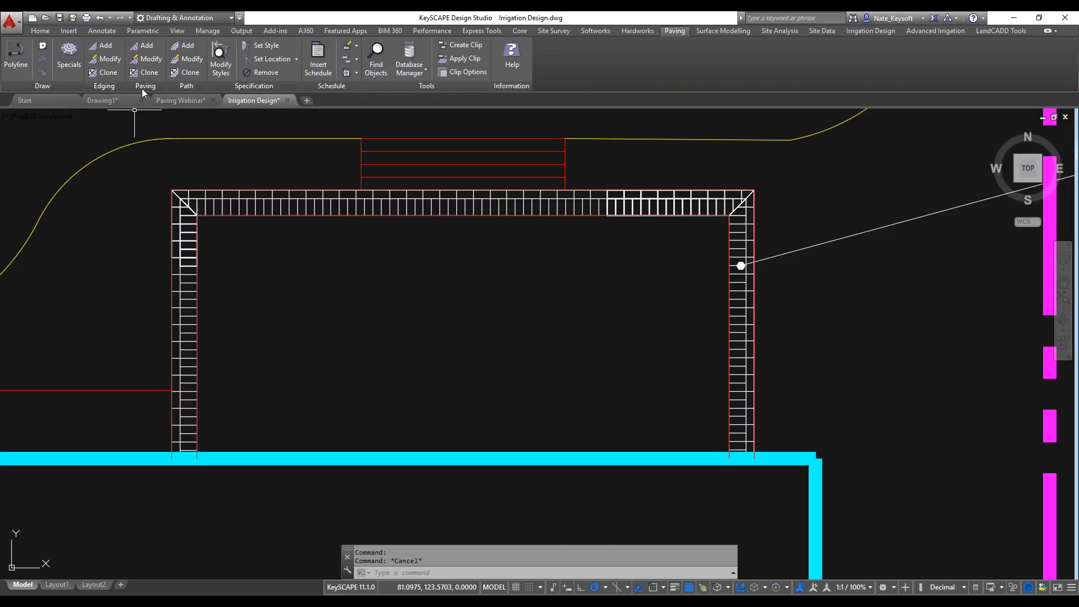
# Start a new paving and define its area from the boundary enclosed by the patio edging and the house wall.
pyautogui.click(145, 46)
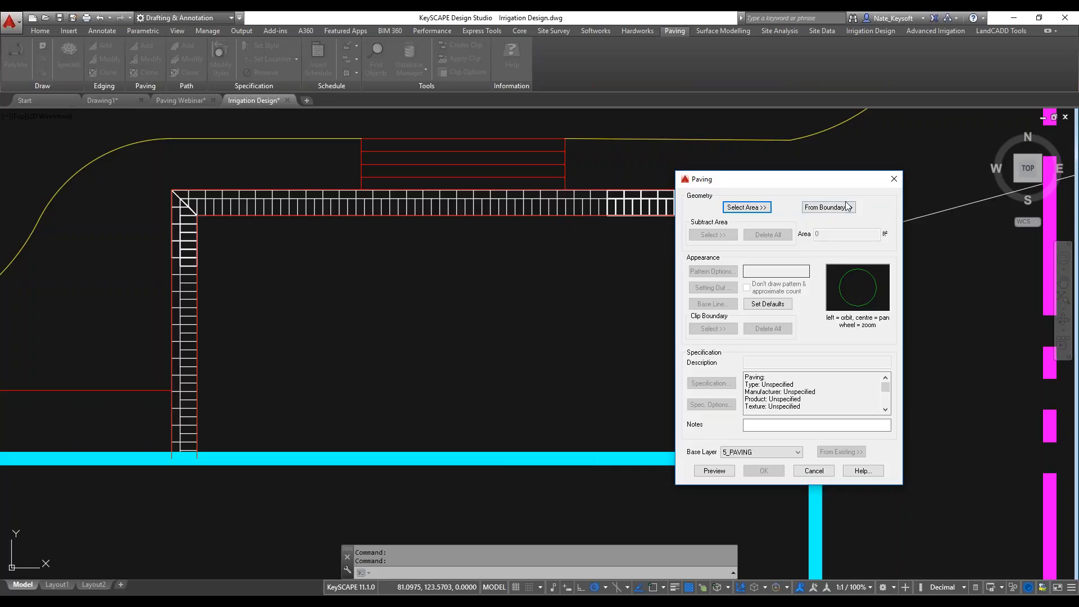
pyautogui.click(829, 208)
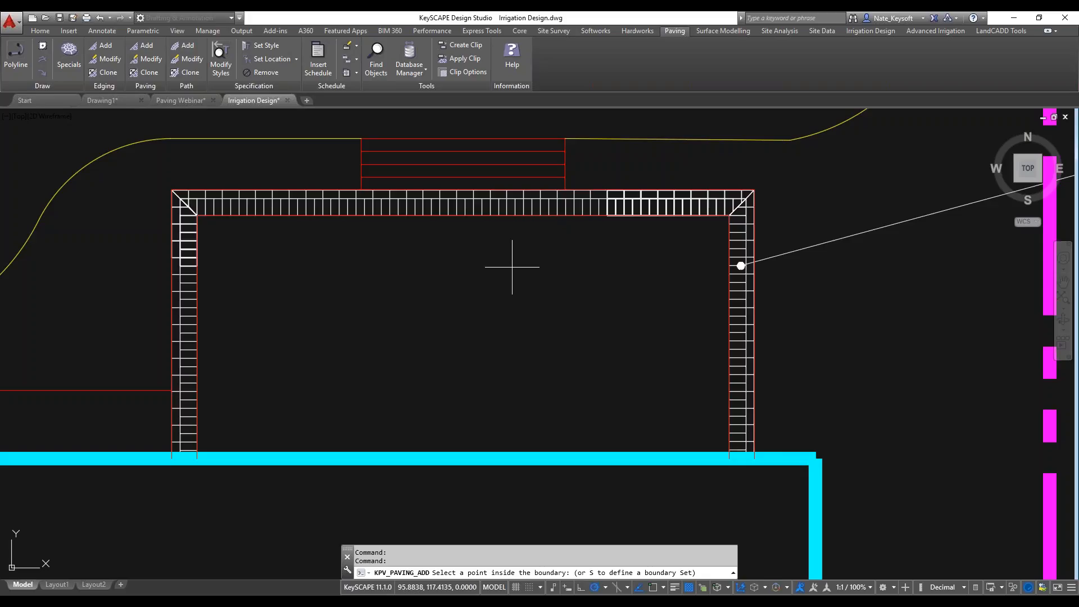
pyautogui.click(490, 296)
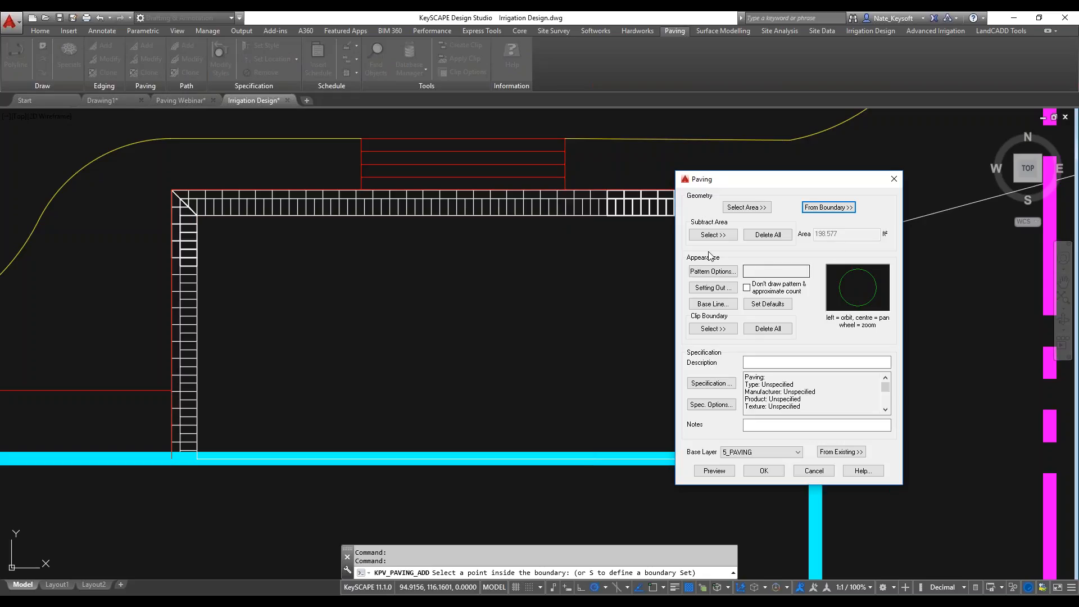
# Preview the block paving patterns in the stacked, basketweave and herringbone bonds, including stacked 210x105x50 and herringbone 200x100x3mm joint.
pyautogui.click(712, 273)
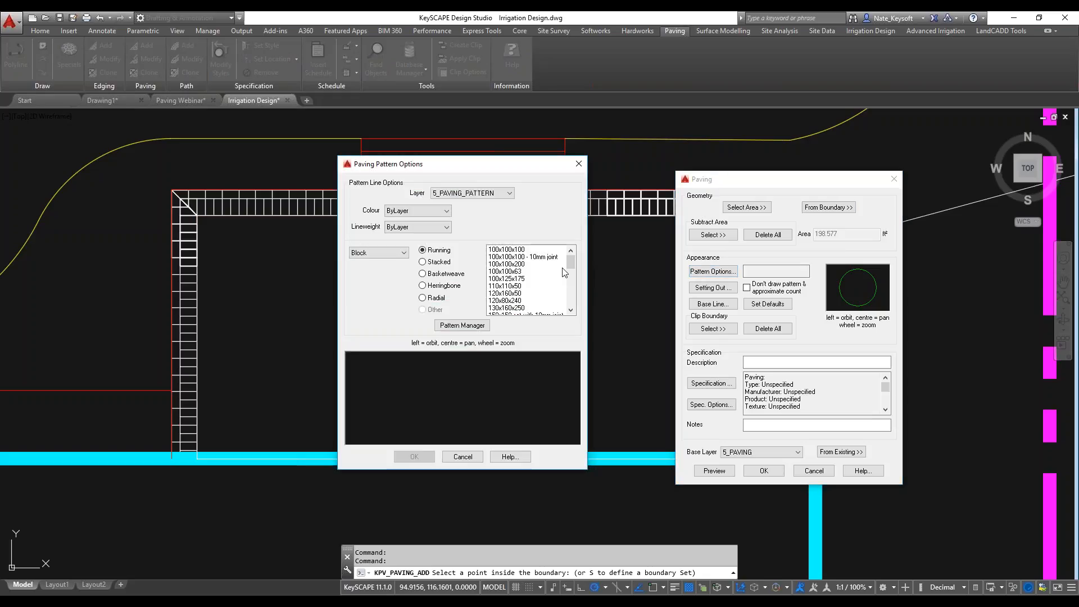
pyautogui.moveTo(569, 261); pyautogui.dragTo(571, 274)
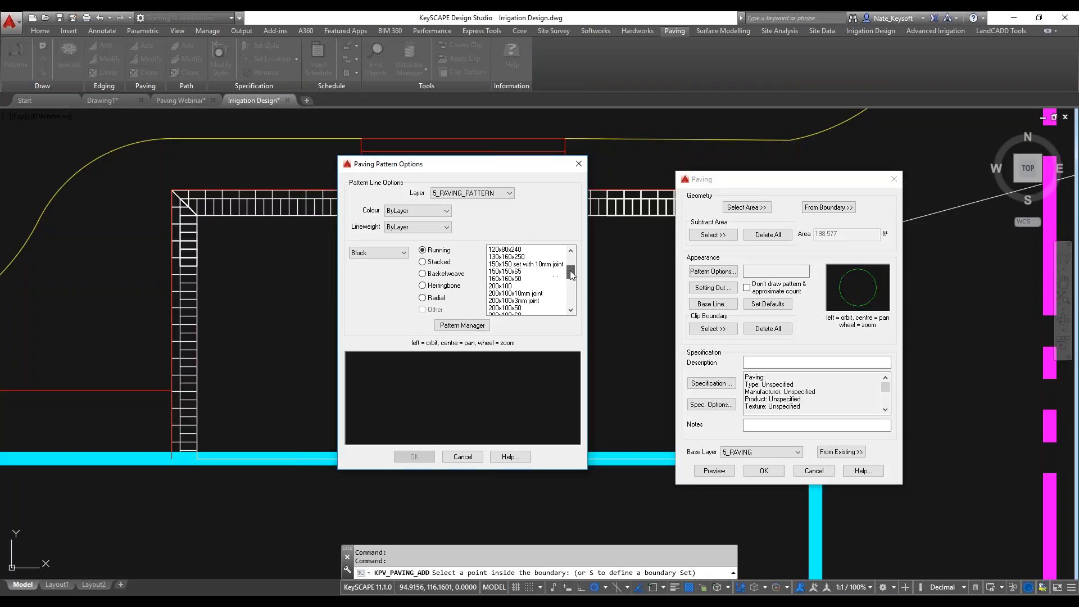
pyautogui.click(436, 262)
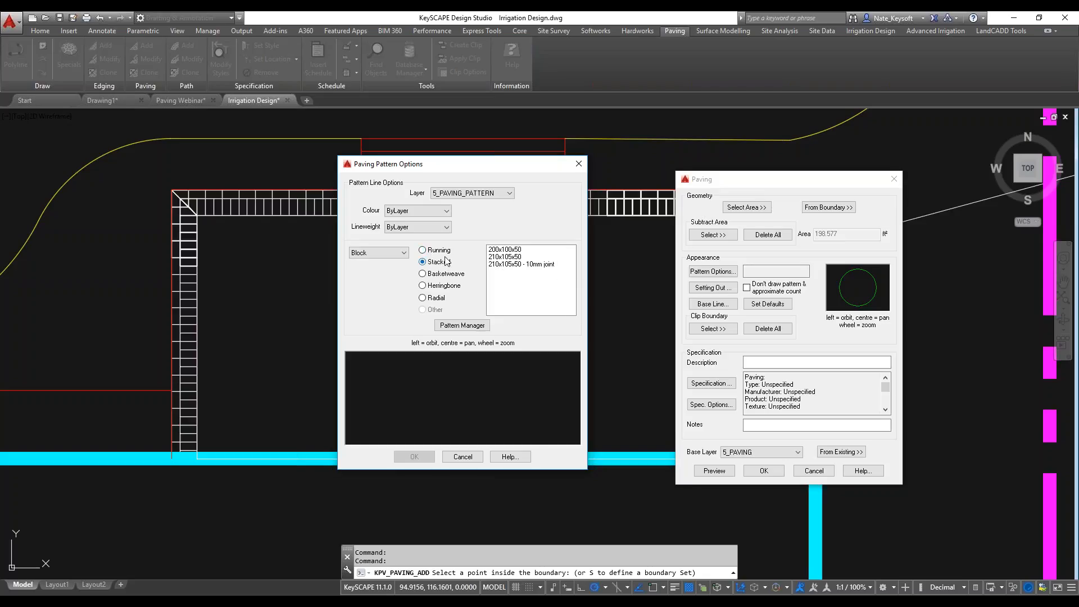
pyautogui.click(506, 257)
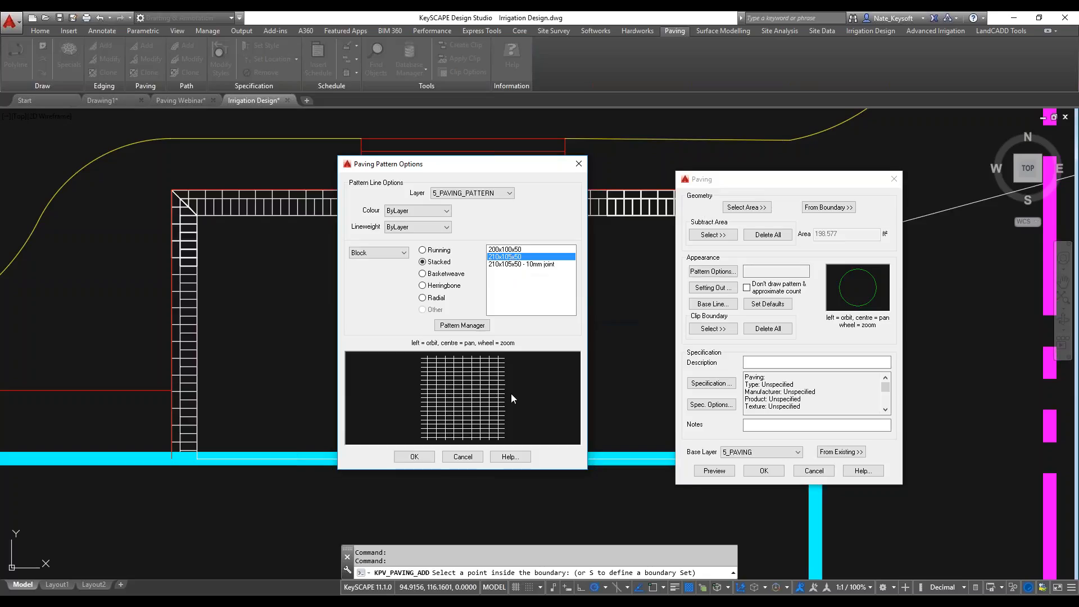
pyautogui.click(449, 274)
pyautogui.click(508, 264)
pyautogui.click(457, 285)
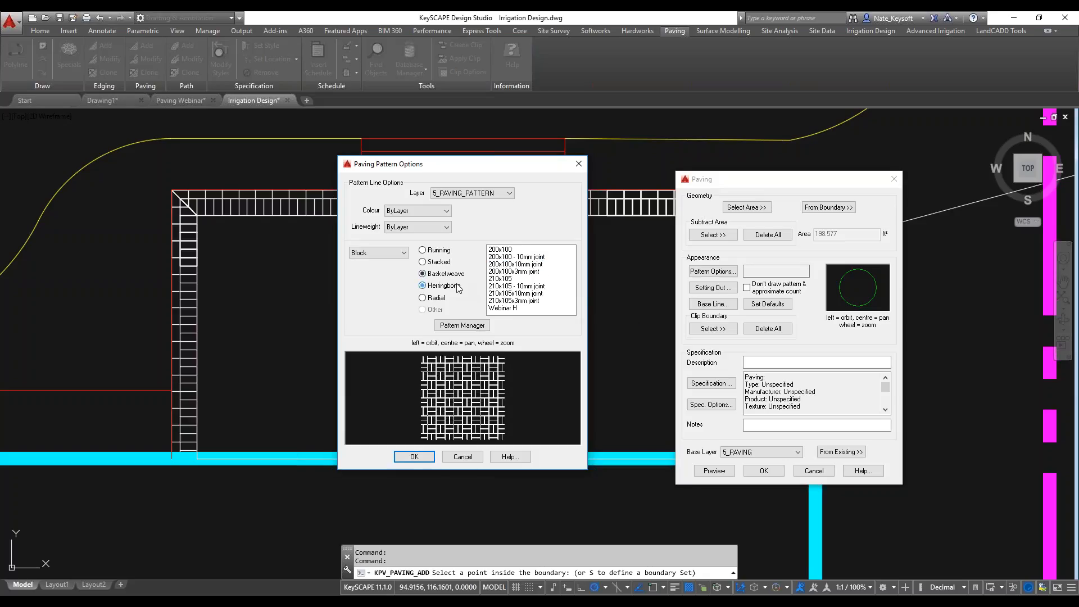
pyautogui.click(512, 271)
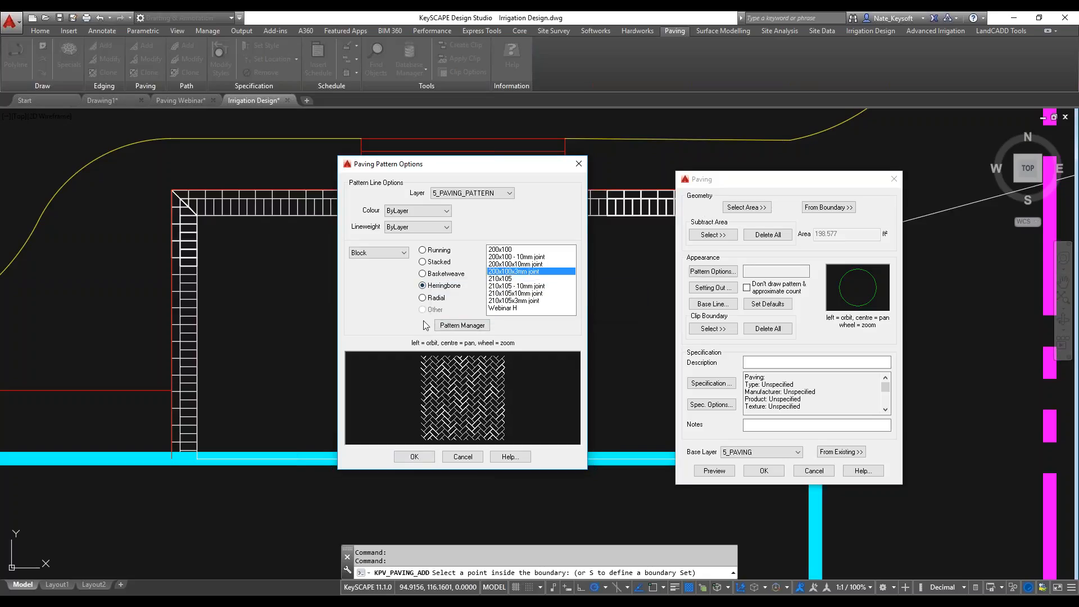
# Look at the Continuous type and preview the 900x600x50, 600x600x50 and 500x500x50 flag patterns with 3mm joints.
pyautogui.click(404, 253)
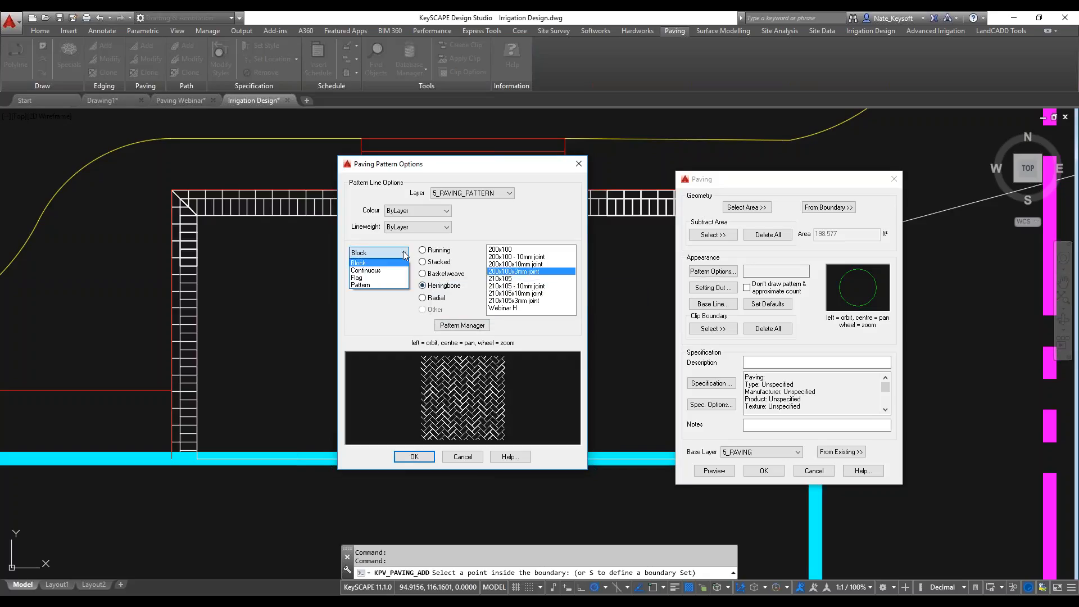
pyautogui.click(371, 271)
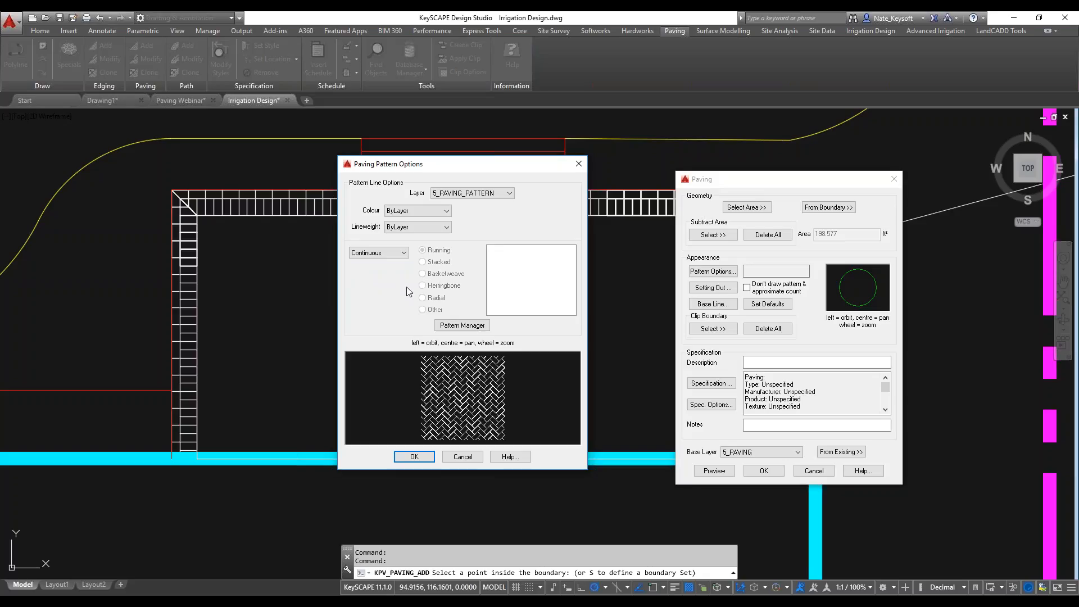
pyautogui.click(403, 253)
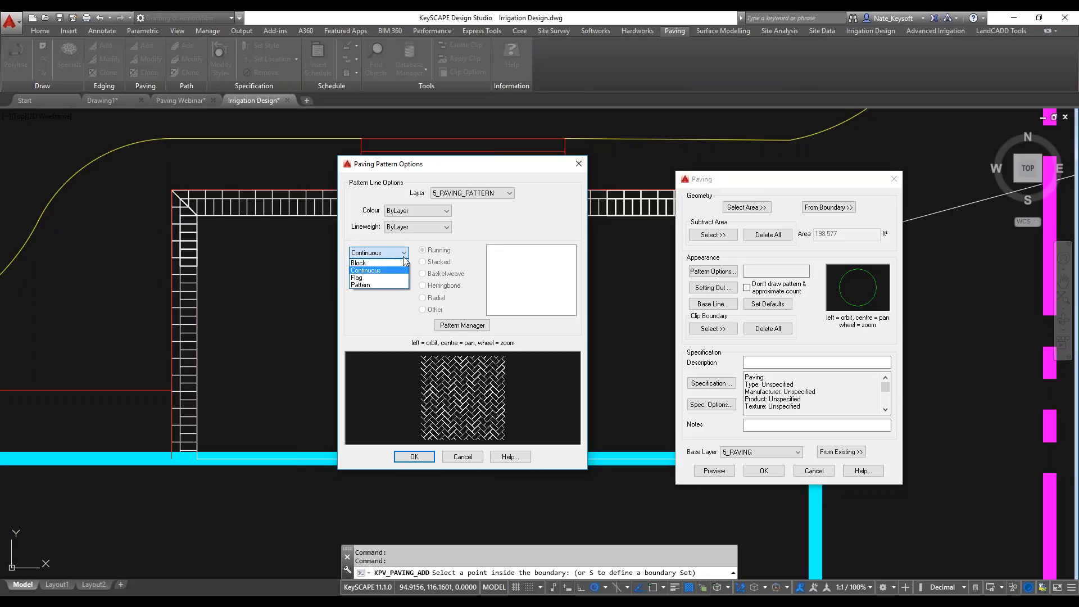
pyautogui.click(377, 278)
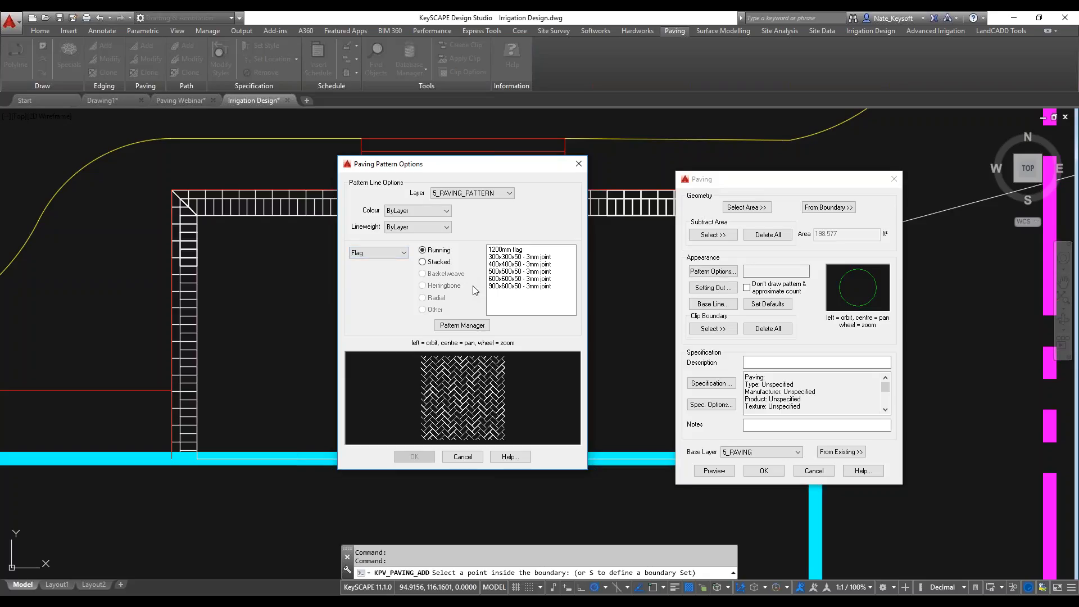
pyautogui.click(512, 287)
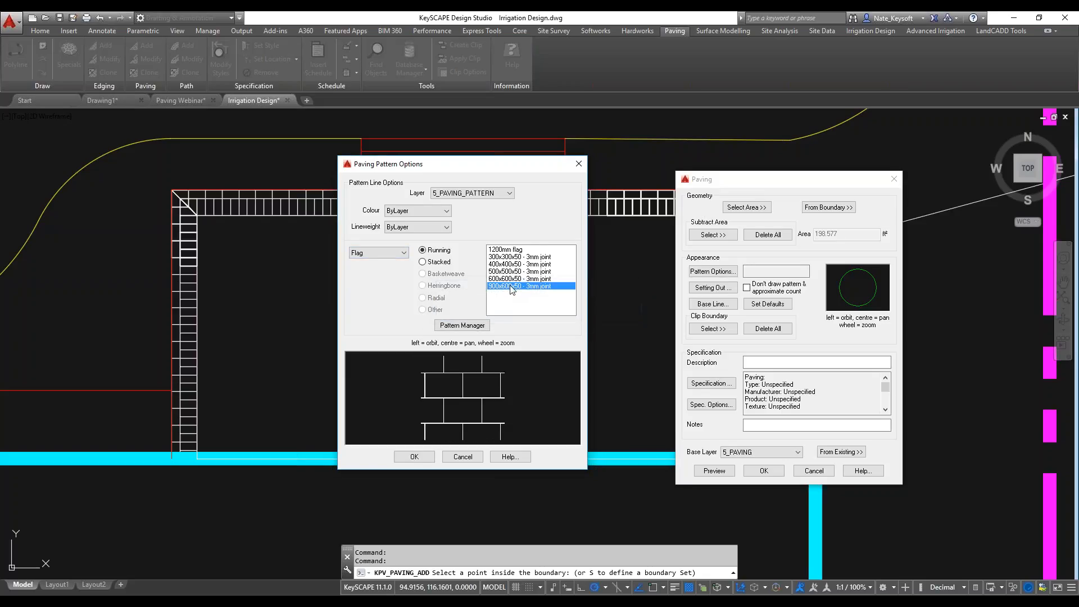
pyautogui.click(512, 278)
pyautogui.click(511, 271)
# Browse the Pattern type's designs, previewing Avant-garde, Octant_02, Random Paving 01 with joint and UL_Antara E.
pyautogui.click(404, 253)
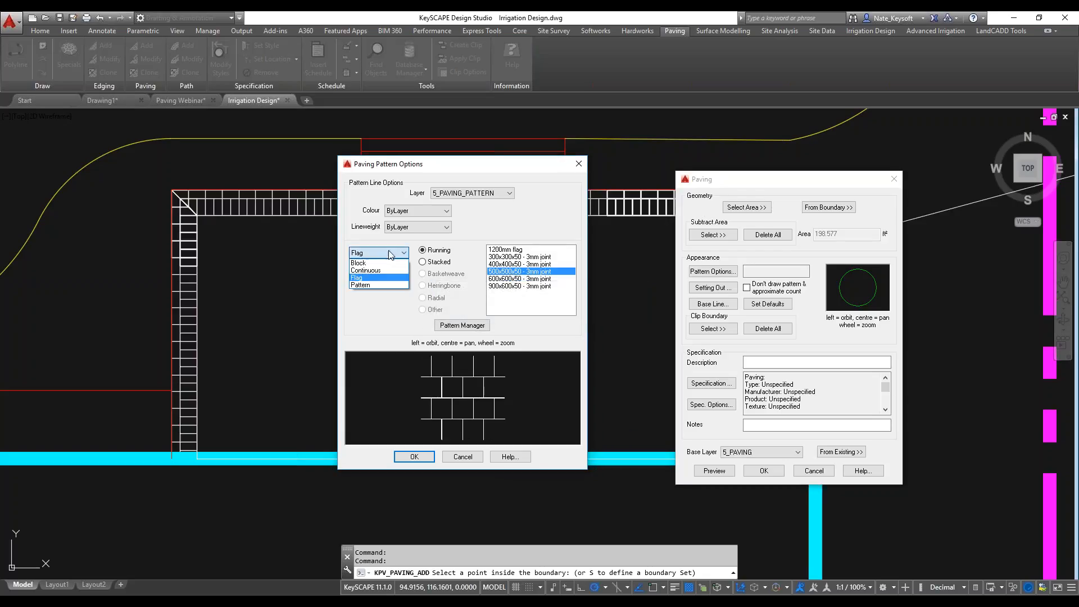
pyautogui.click(365, 285)
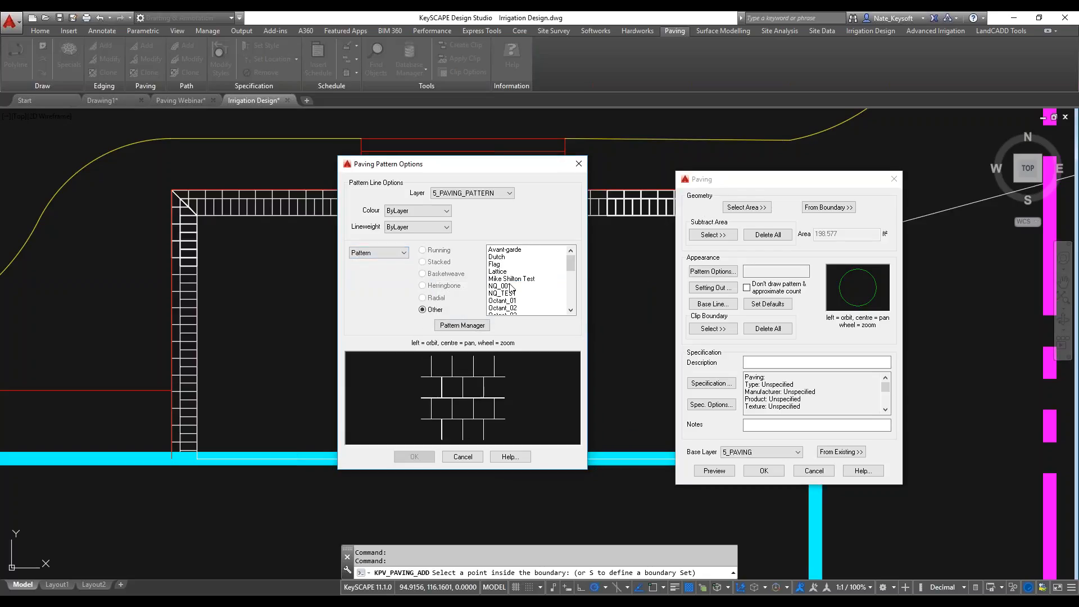
pyautogui.click(511, 251)
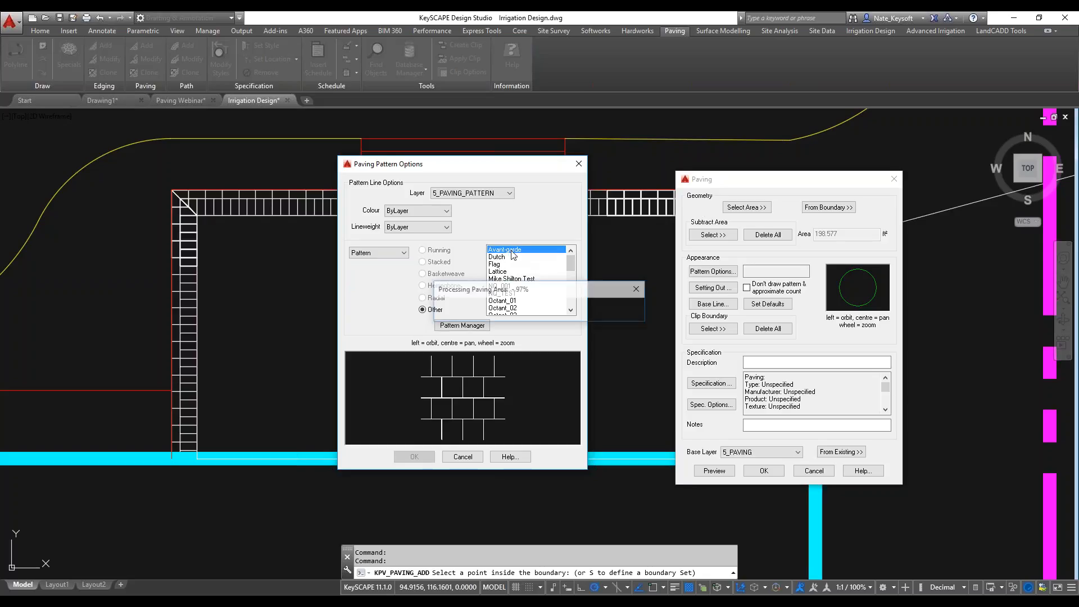
pyautogui.scroll(-1, 514, 279)
pyautogui.click(512, 286)
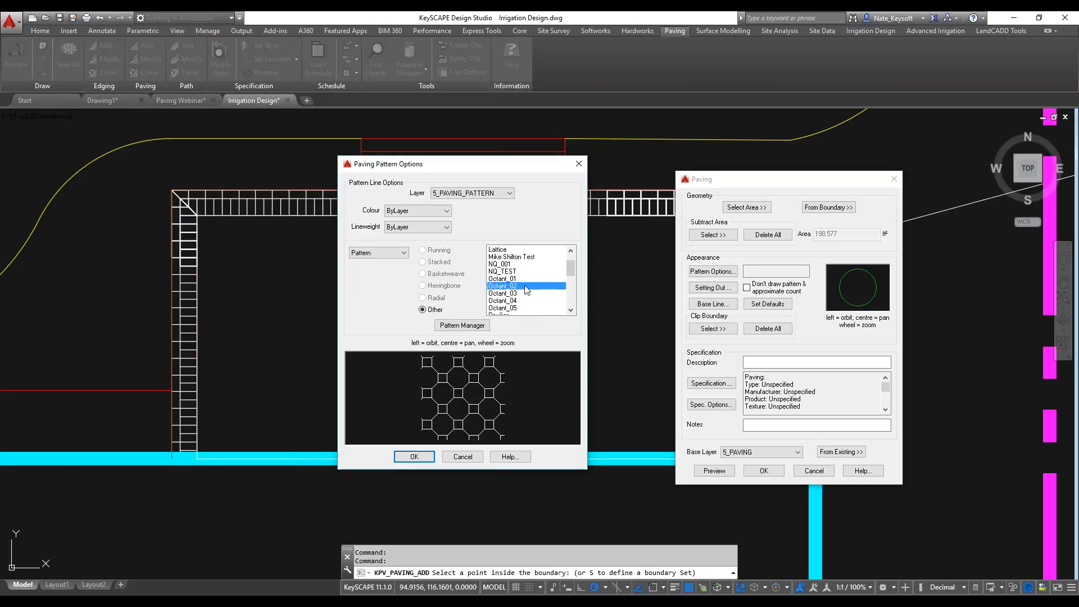
pyautogui.scroll(-2, 514, 289)
pyautogui.click(508, 264)
pyautogui.scroll(-1, 511, 296)
pyautogui.click(510, 300)
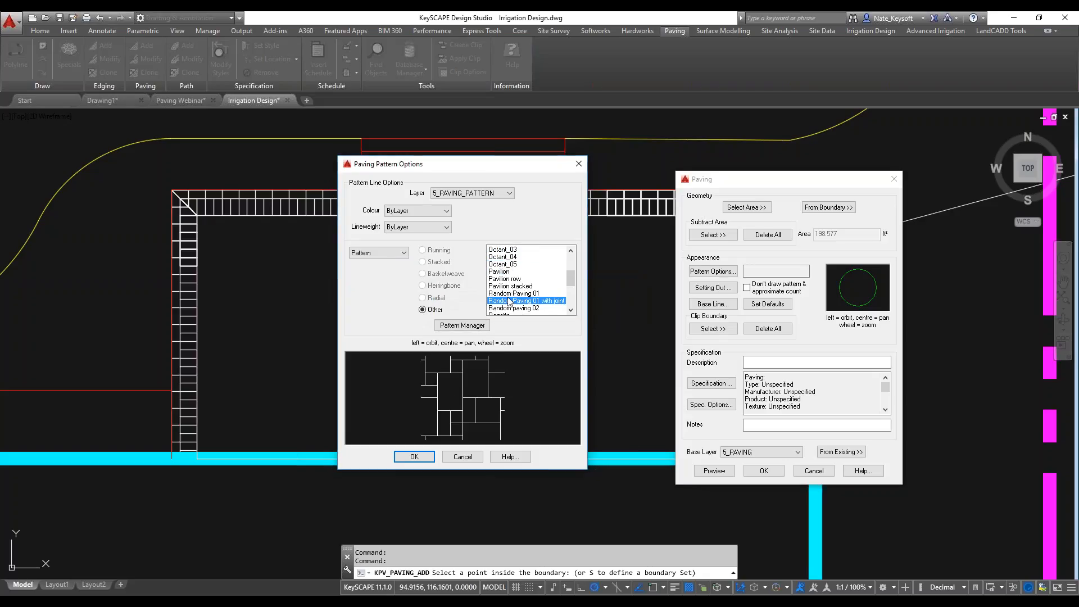
pyautogui.scroll(-4, 509, 300)
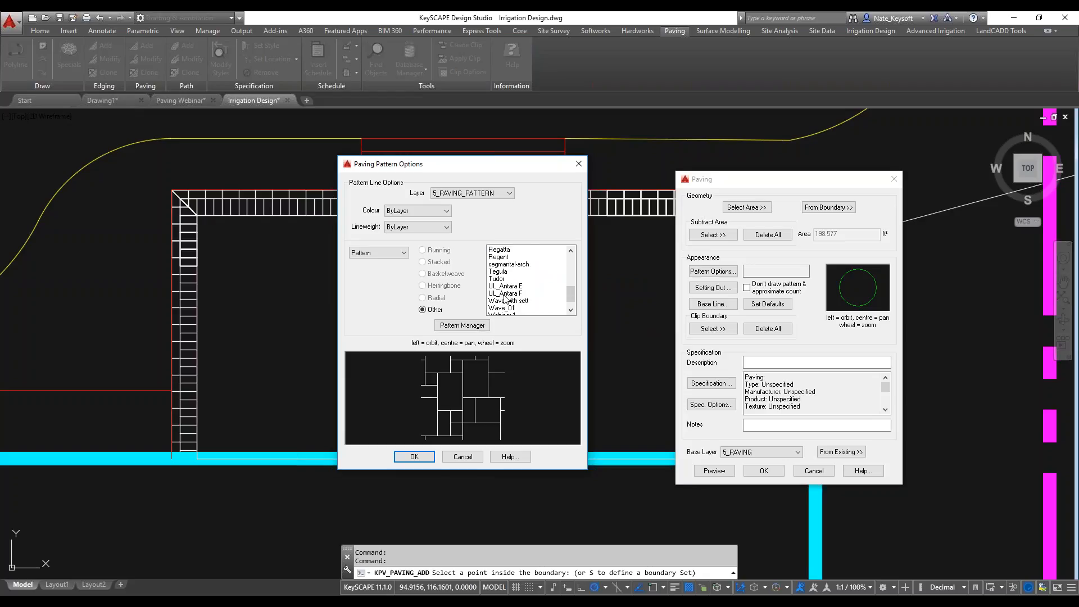
pyautogui.click(511, 286)
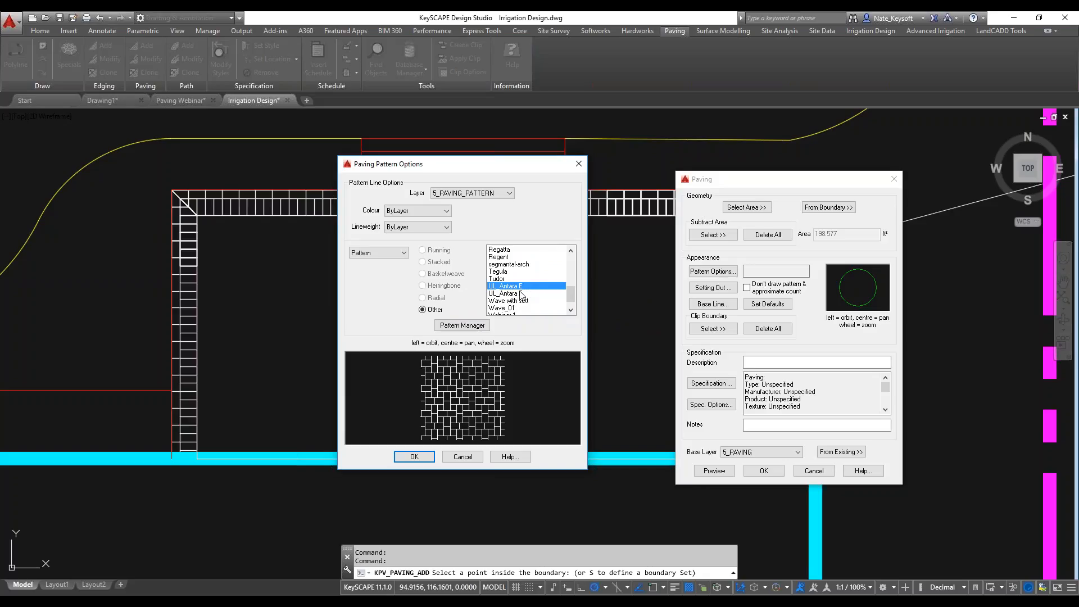
pyautogui.scroll(-1, 540, 293)
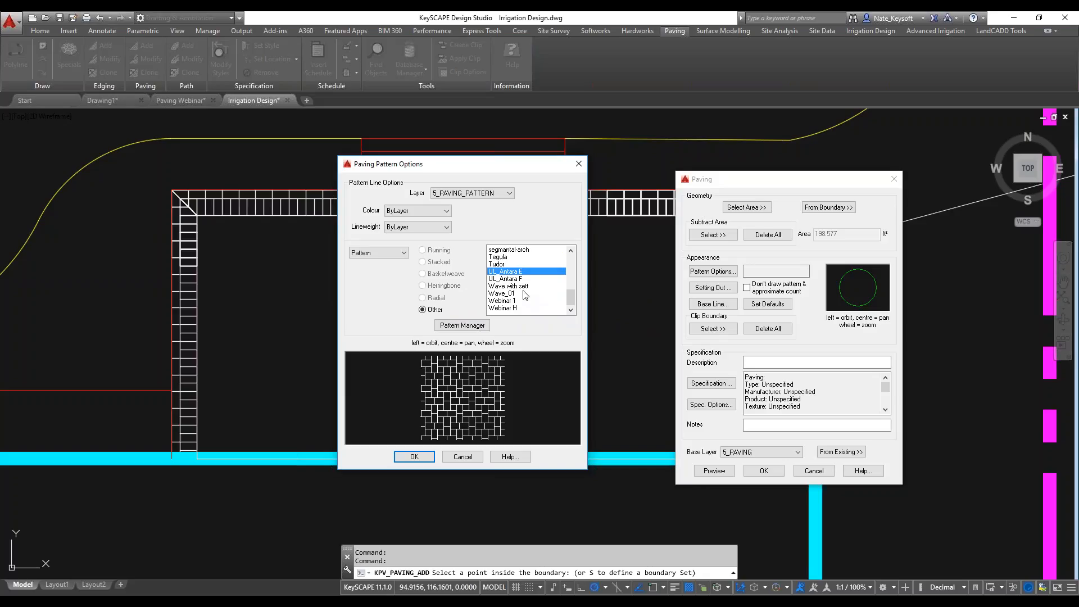
# Set the paving pattern to the 200x100 block in running bond.
pyautogui.click(403, 252)
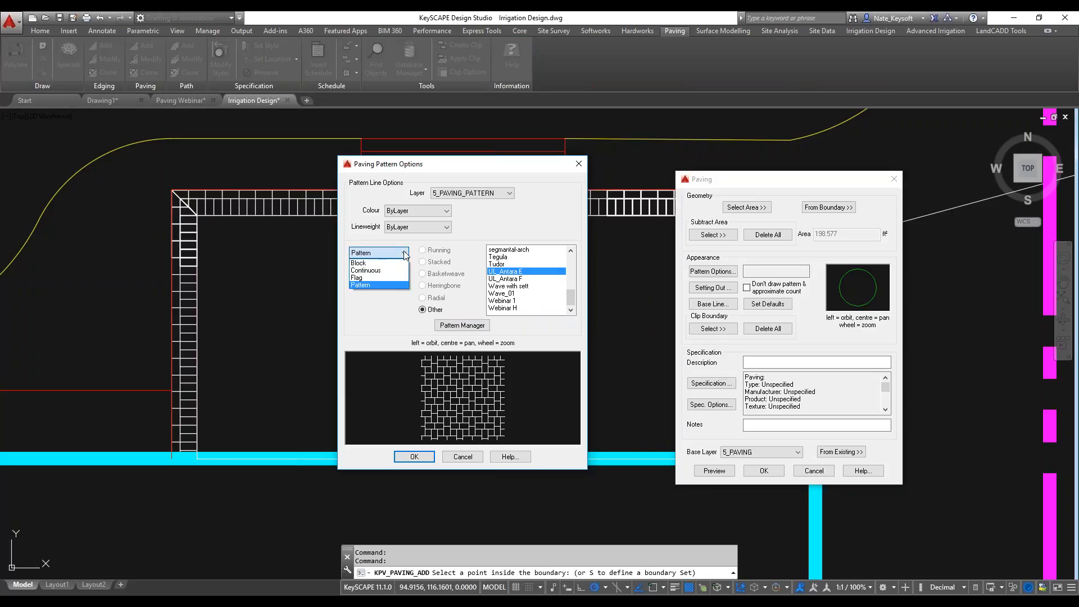
pyautogui.click(391, 263)
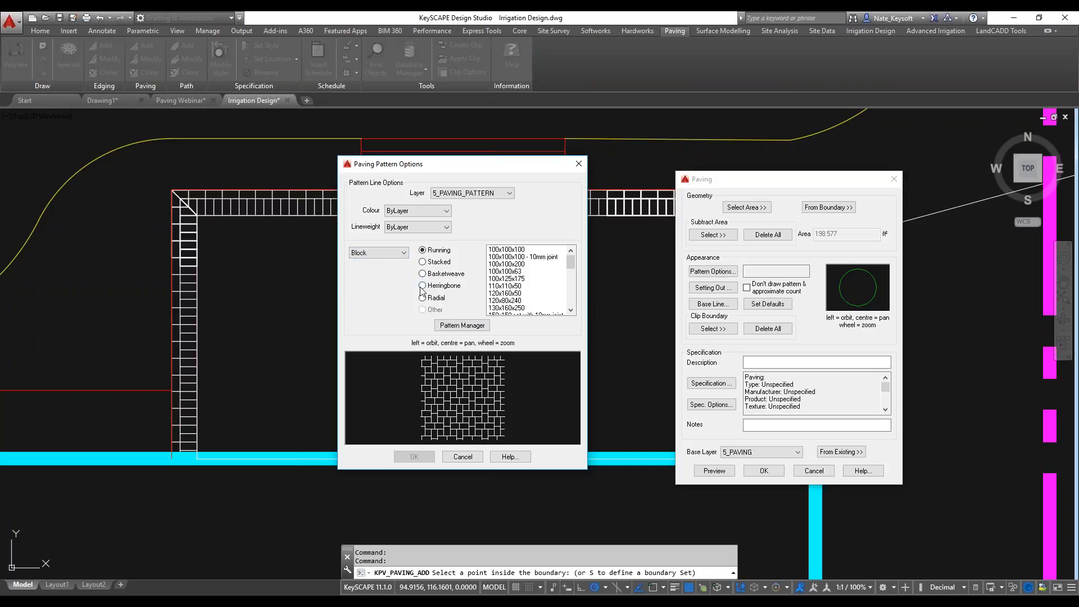
pyautogui.click(524, 279)
pyautogui.scroll(-2, 514, 298)
pyautogui.scroll(-1, 514, 299)
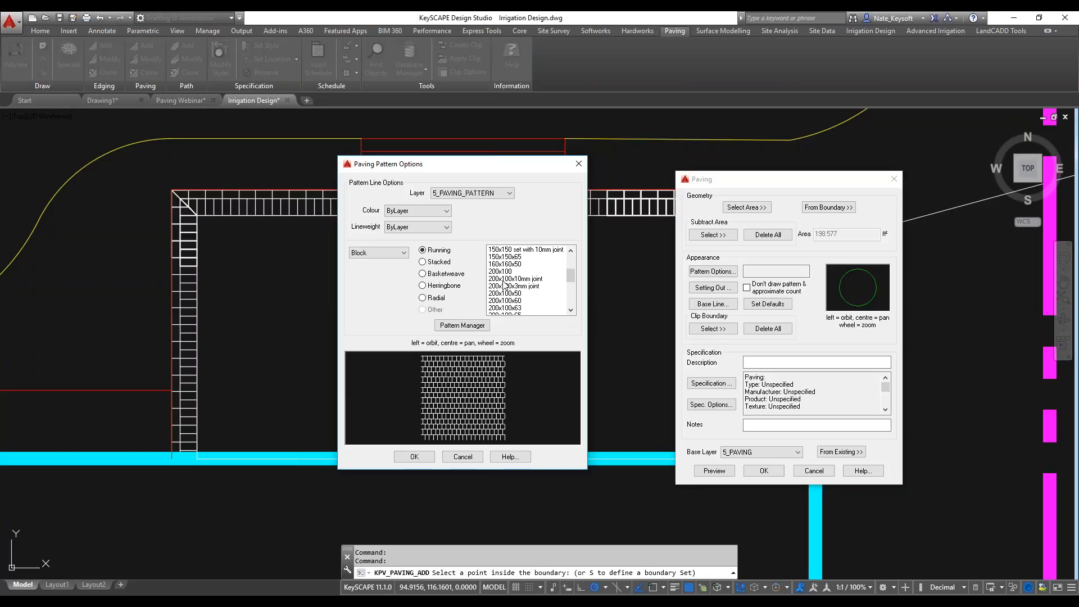
pyautogui.click(504, 272)
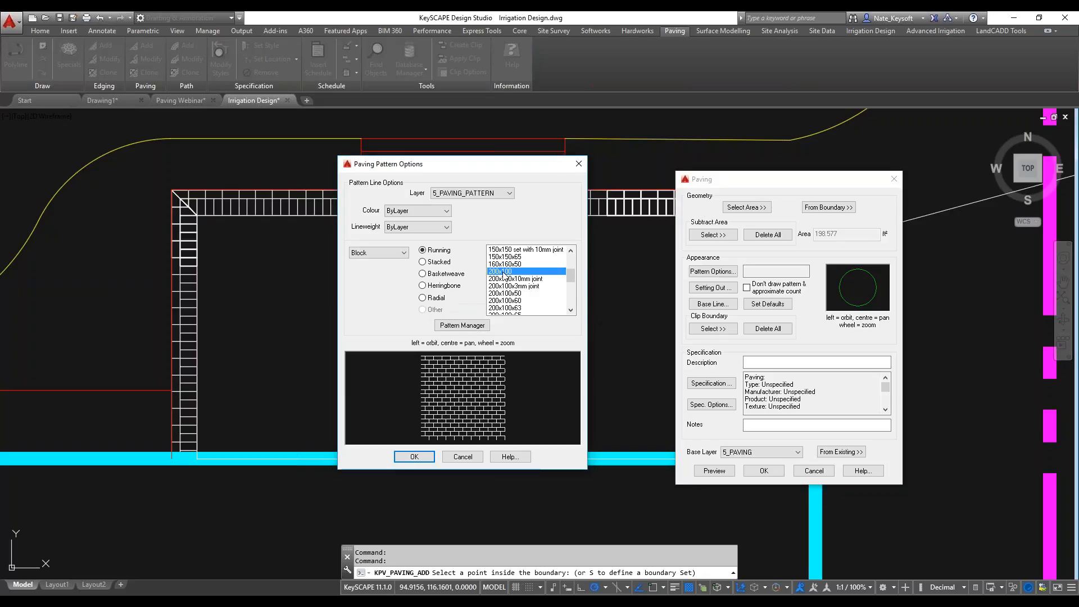
pyautogui.click(415, 456)
# Specify the paving type as Brick and the manufacturer as Brick Guy.
pyautogui.click(700, 383)
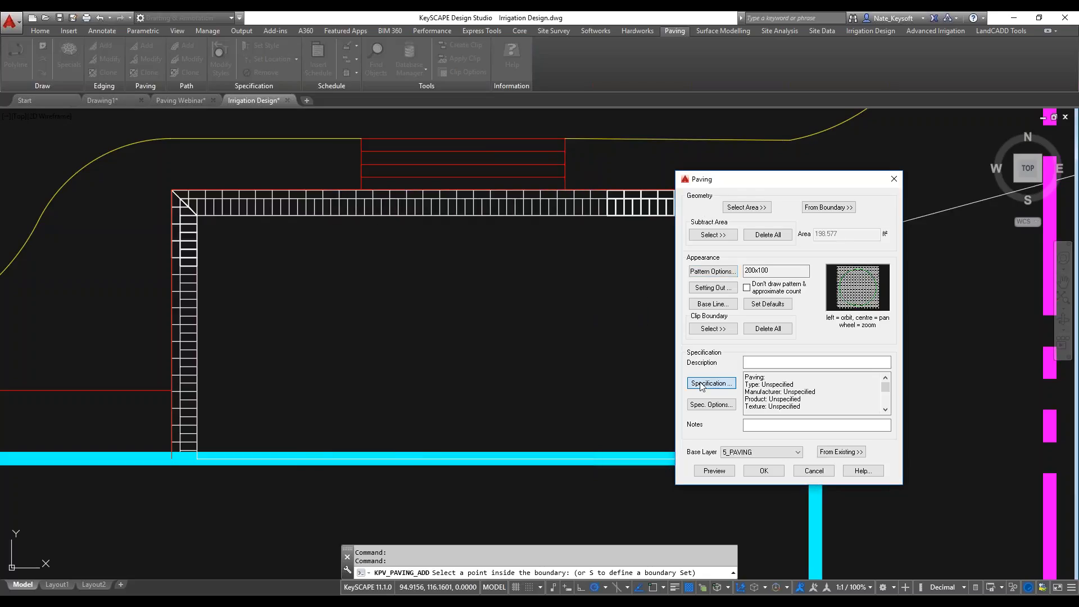
pyautogui.click(616, 169)
pyautogui.click(559, 187)
pyautogui.click(554, 185)
pyautogui.click(549, 195)
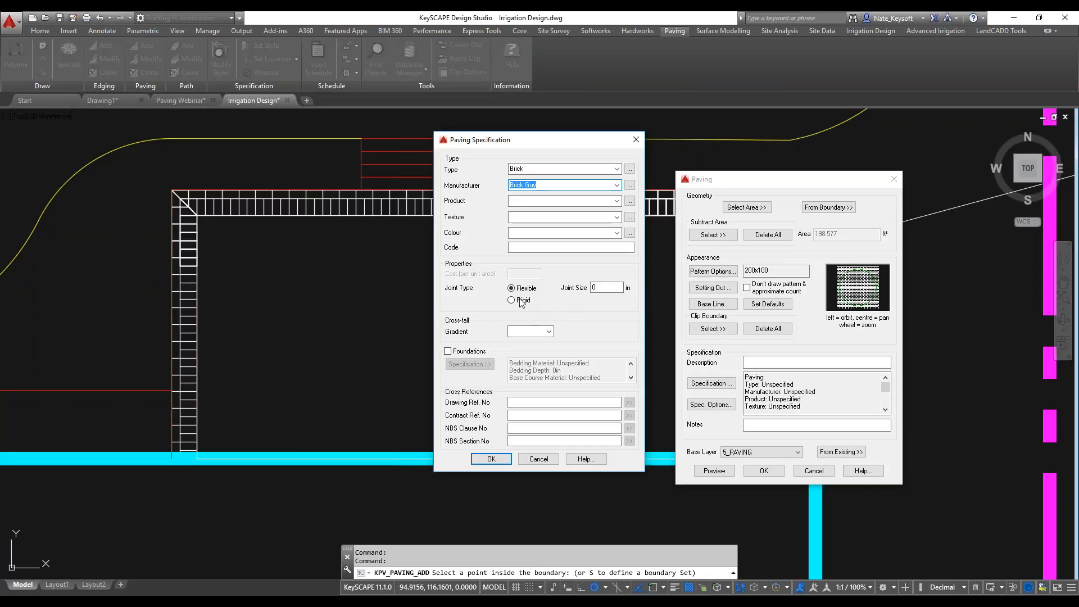
pyautogui.click(549, 331)
pyautogui.click(549, 332)
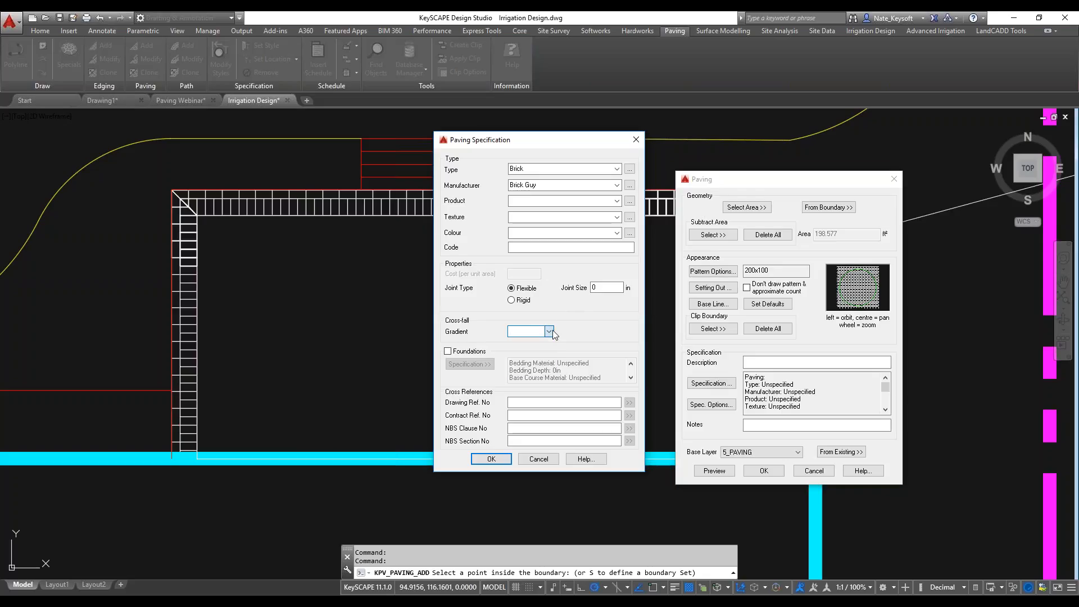
pyautogui.click(492, 457)
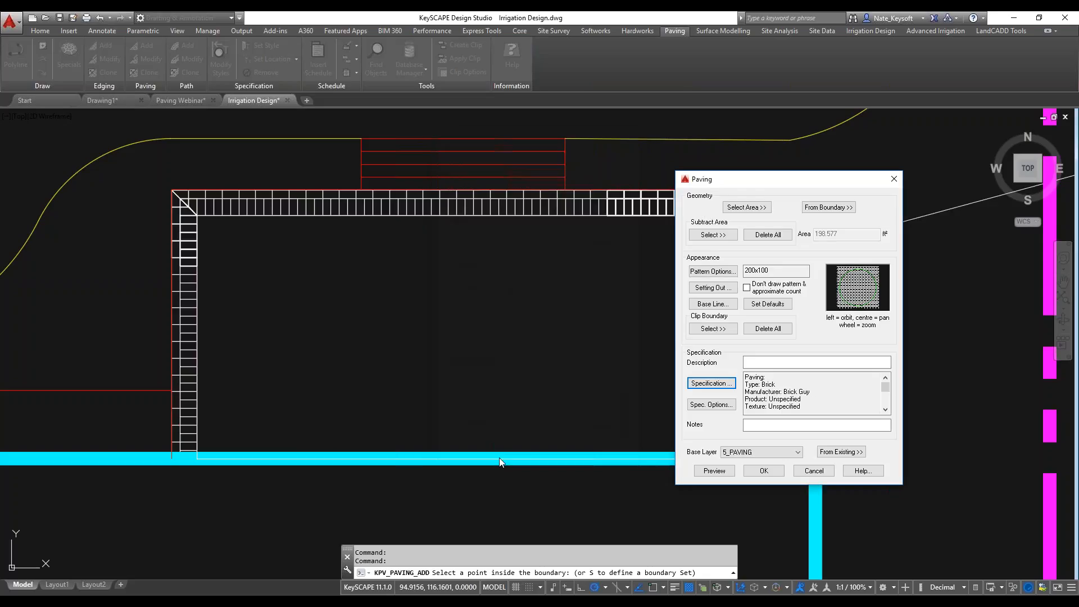
# Preview the paving in the drawing and examine how its courses meet the inner line of the northern edging.
pyautogui.click(707, 472)
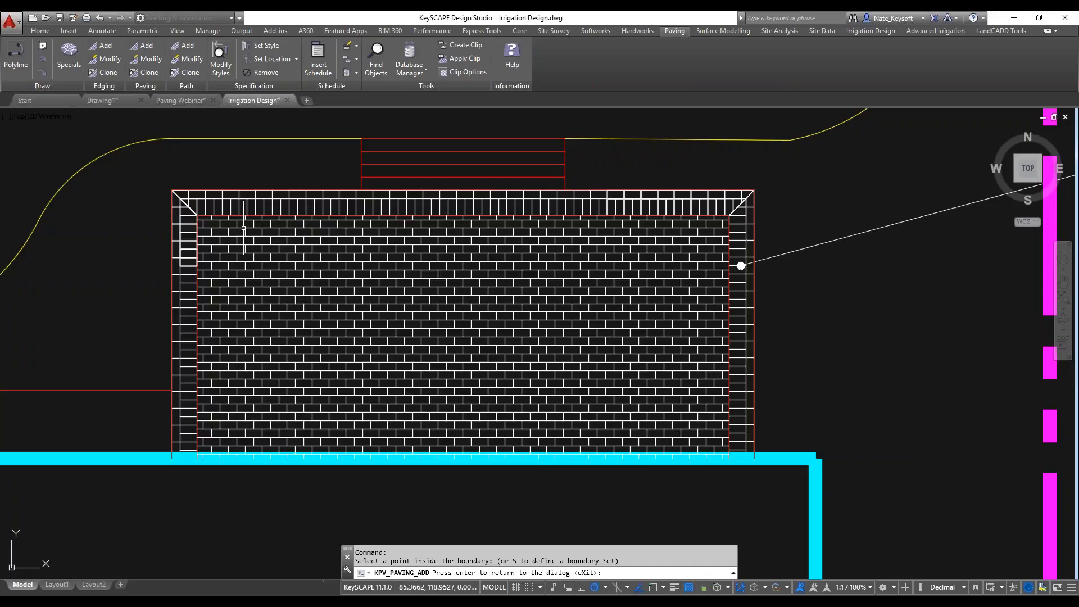
pyautogui.scroll(2, 246, 220)
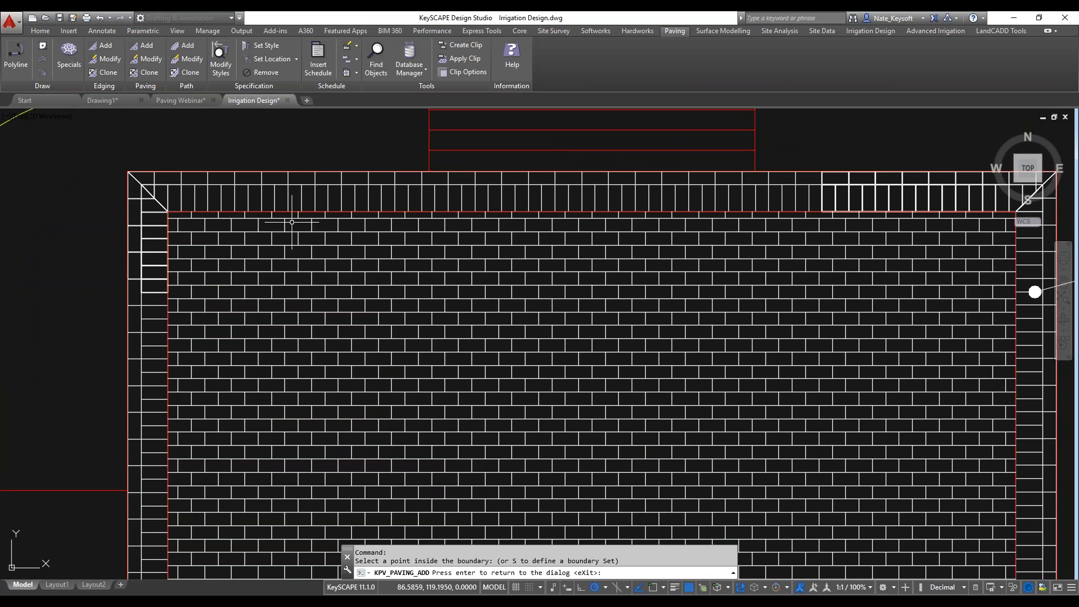
pyautogui.scroll(2, 239, 221)
pyautogui.scroll(2, 216, 209)
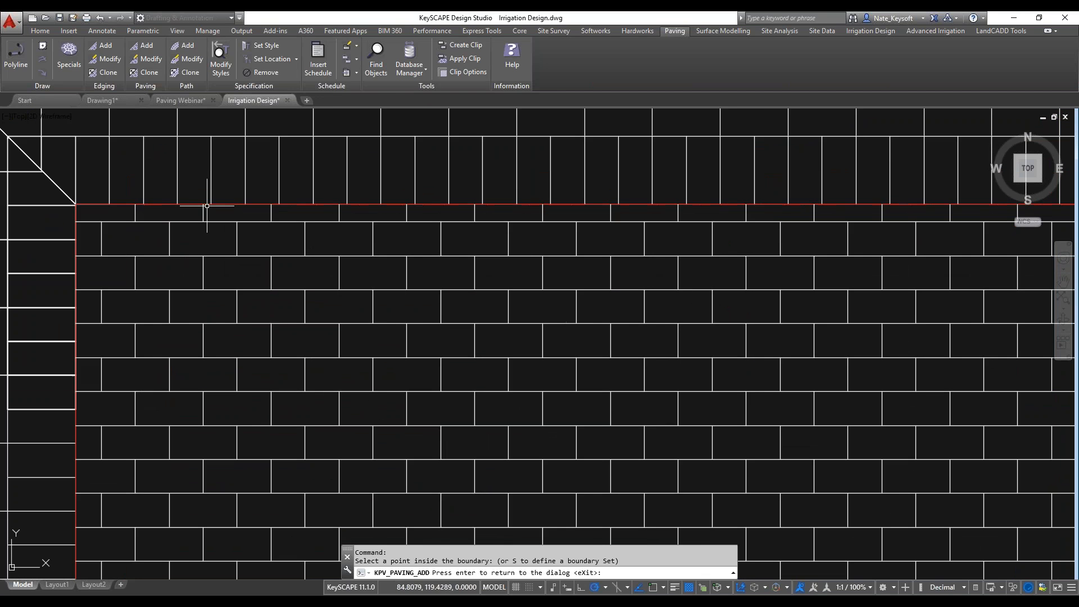
pyautogui.scroll(-5, 231, 213)
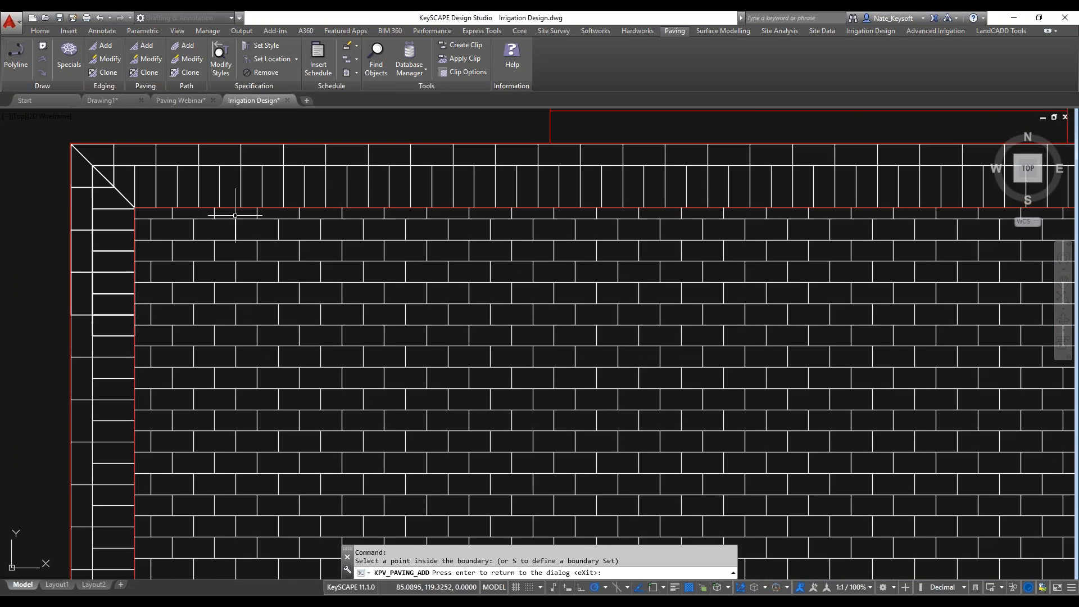
pyautogui.press('Return')
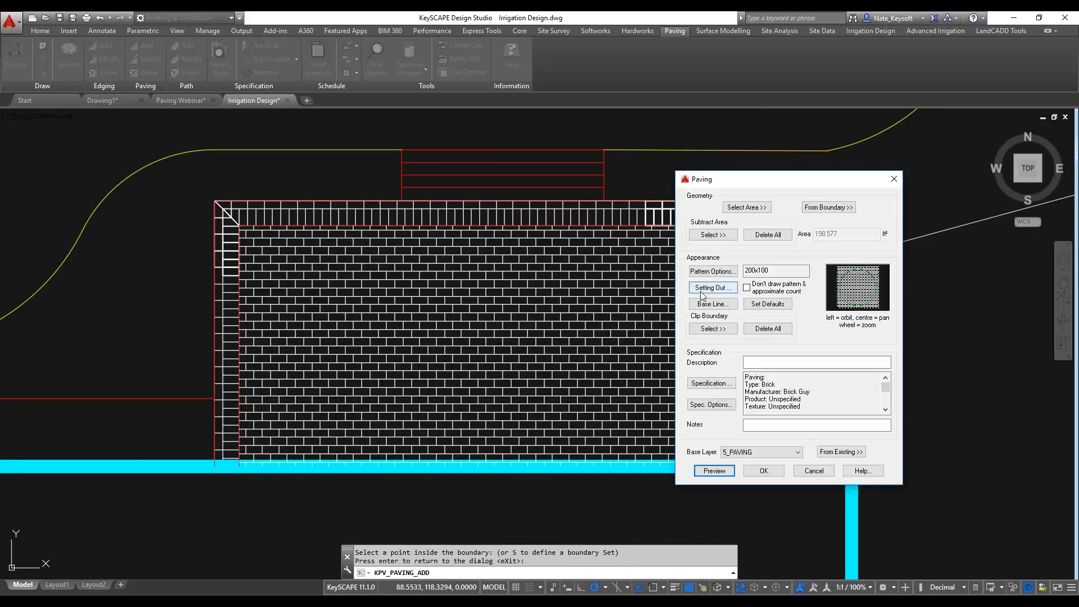
# Set the paving pattern's start point at the northwest inner corner of the brick edging, using object snap.
pyautogui.click(724, 291)
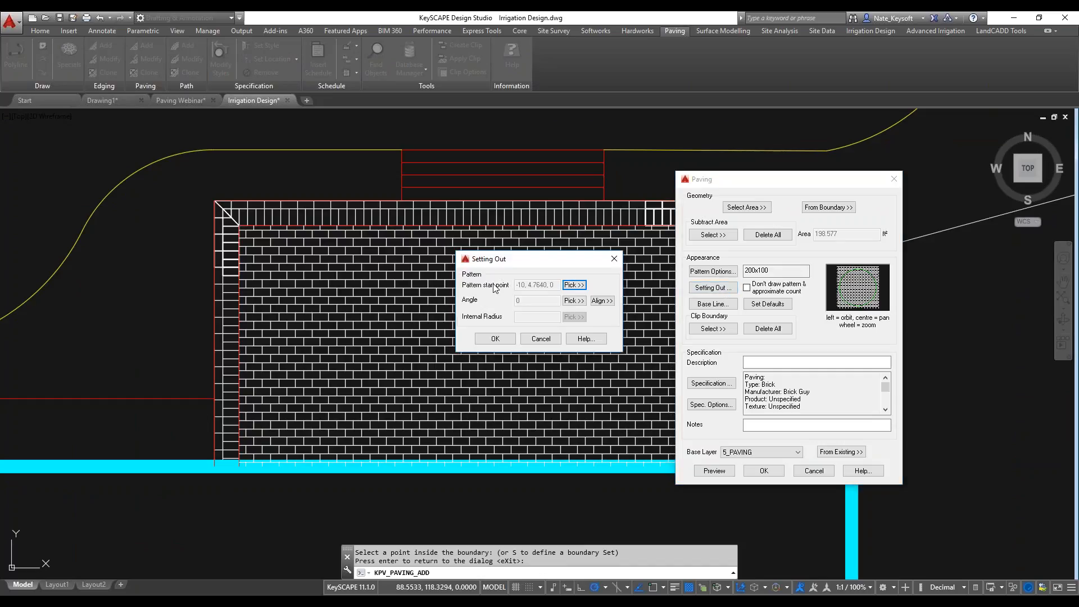
pyautogui.click(574, 286)
pyautogui.scroll(4, 250, 238)
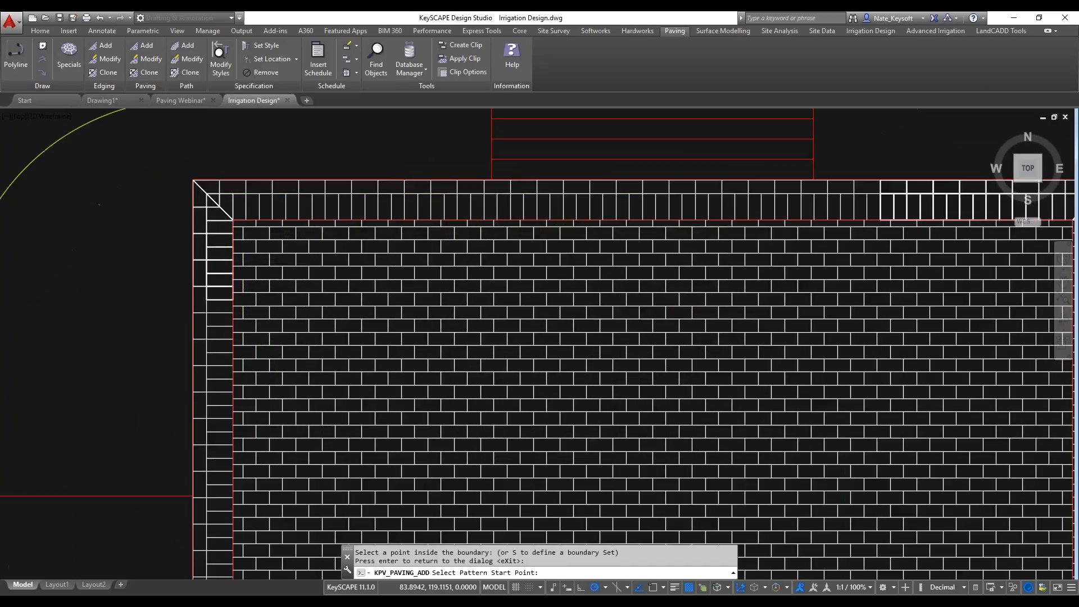
pyautogui.press('F3')
pyautogui.click(224, 212)
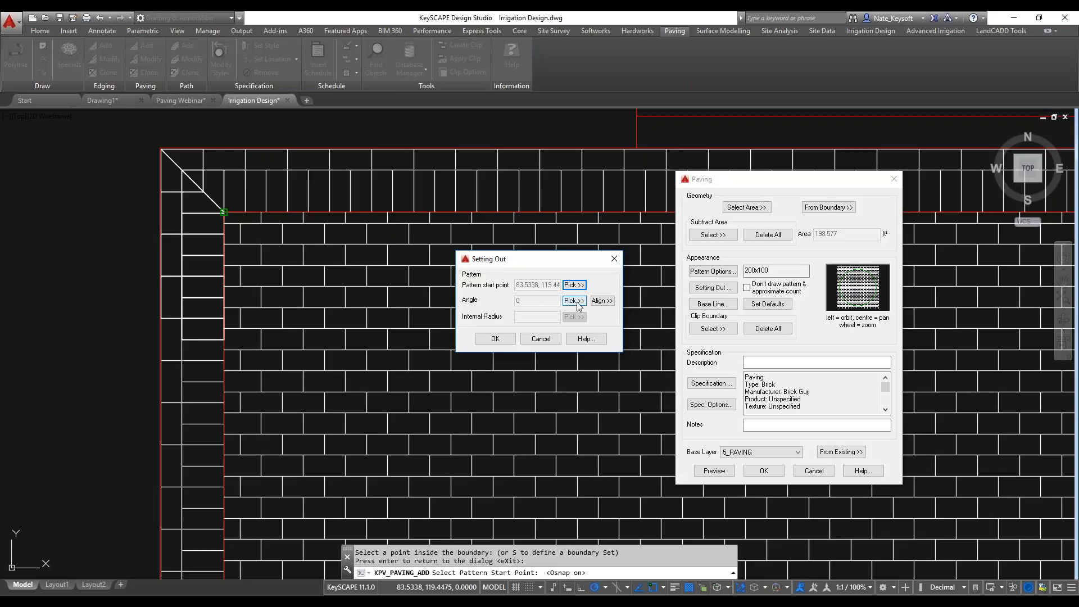
pyautogui.click(500, 339)
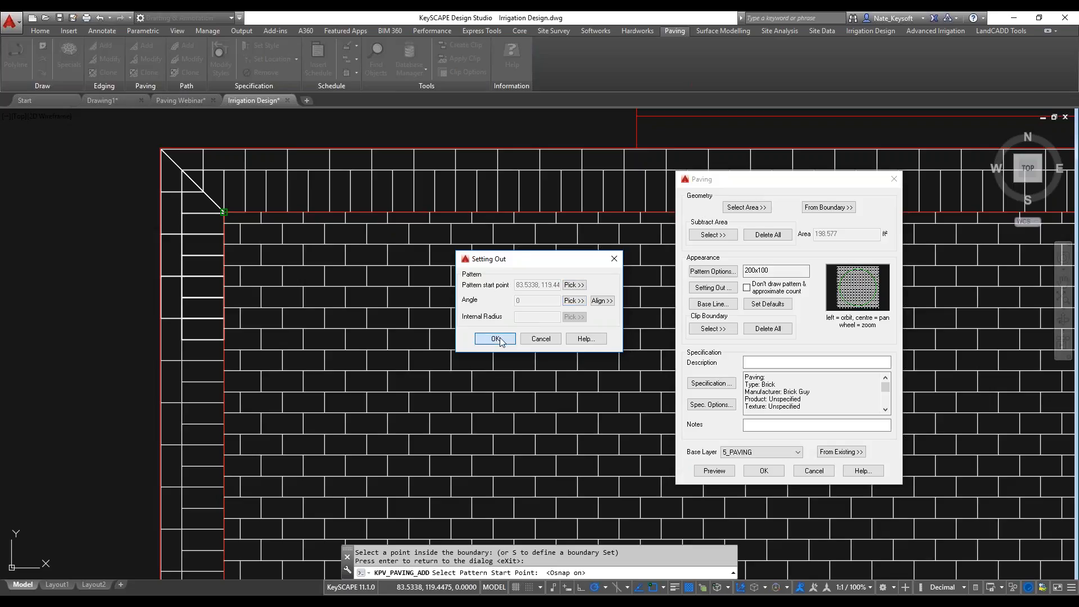
# Preview the realigned paving, check its brick courses against the edging, and accept the paving.
pyautogui.click(712, 471)
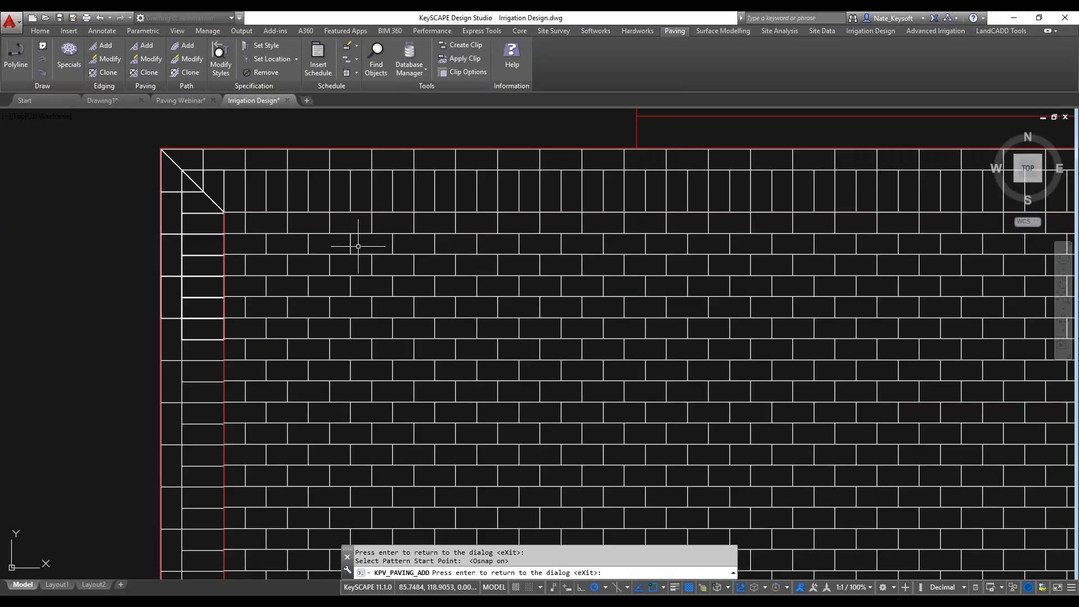
pyautogui.scroll(2, 245, 218)
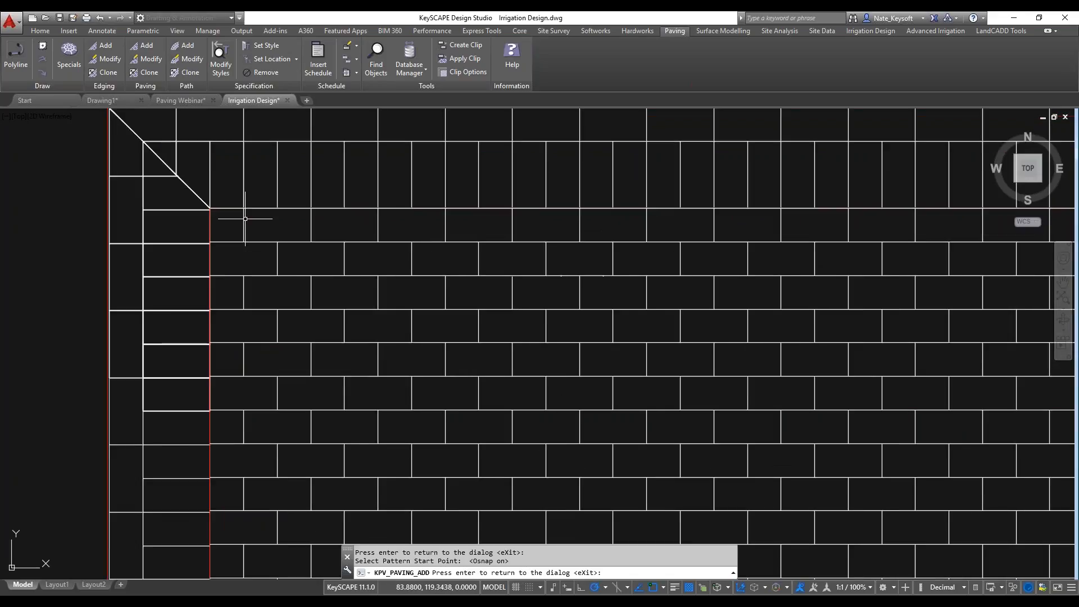
pyautogui.scroll(2, 245, 218)
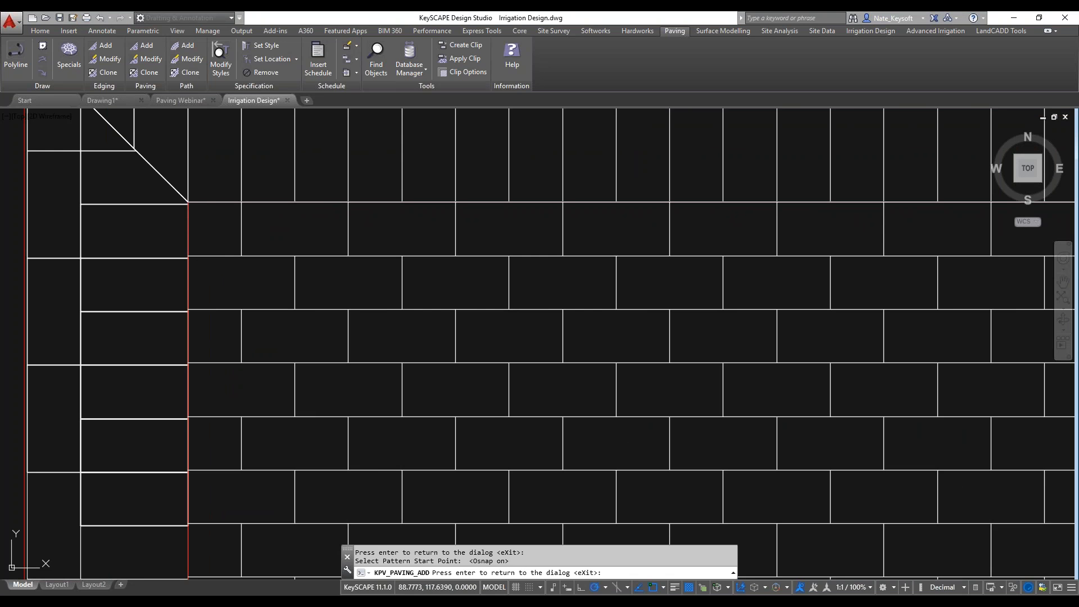
pyautogui.scroll(-2, 464, 319)
pyautogui.scroll(-5, 464, 318)
pyautogui.scroll(3, 655, 366)
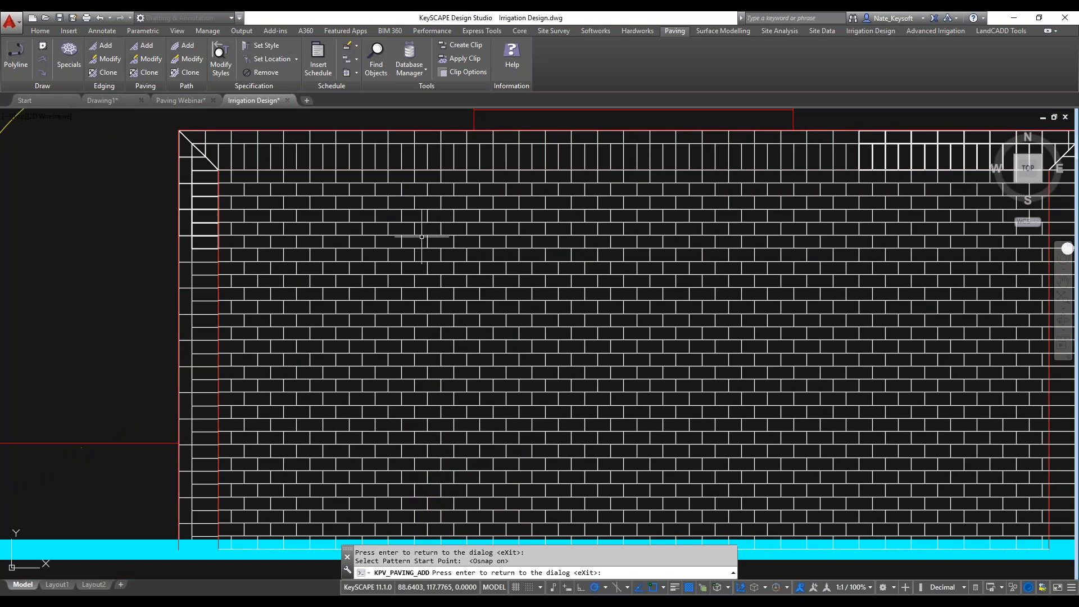
pyautogui.press('Return')
pyautogui.click(764, 471)
# Place the paving's specification label below the edging label, with a leader pointing into the brick area.
pyautogui.scroll(-5, 595, 331)
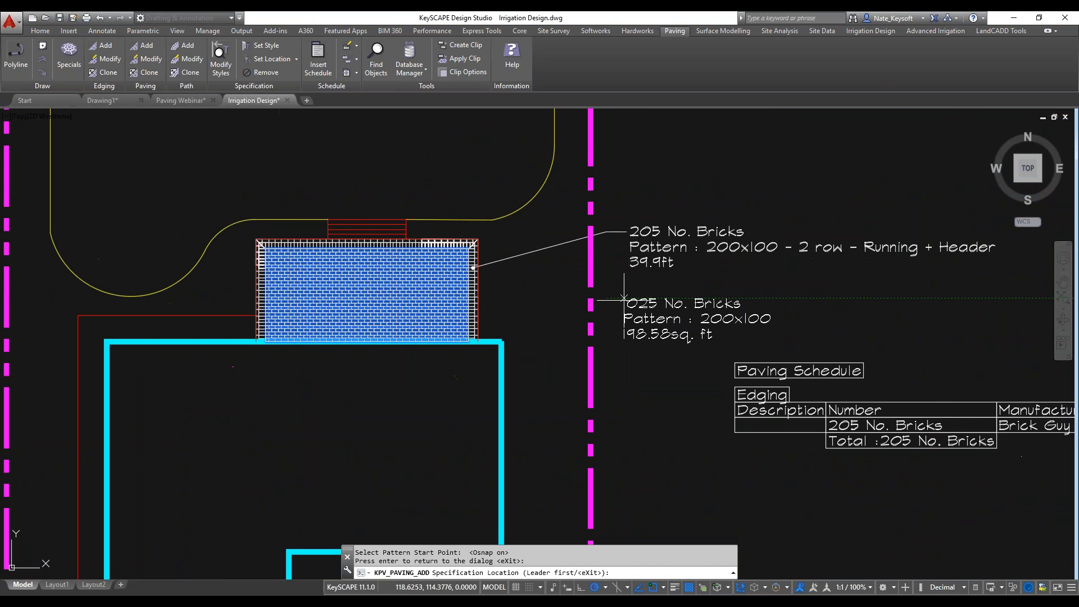
pyautogui.scroll(2, 634, 299)
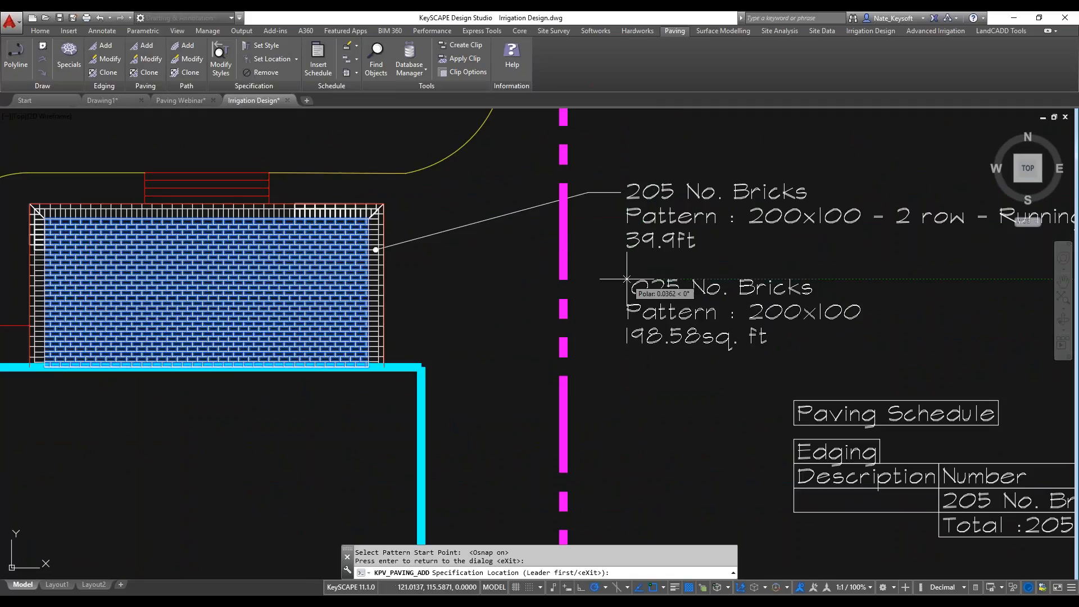
pyautogui.click(303, 324)
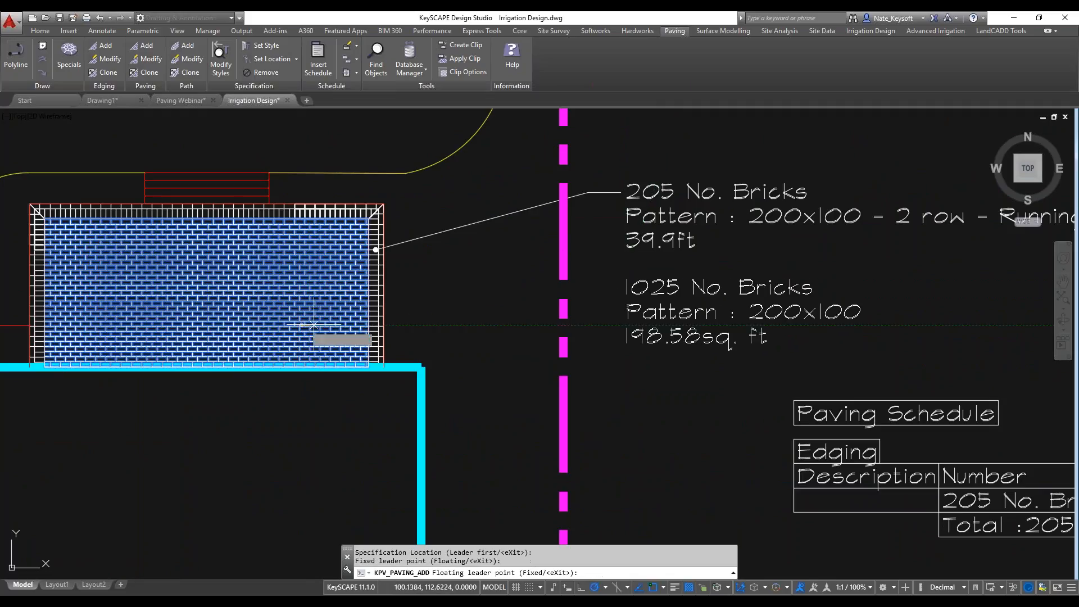
pyautogui.click(601, 288)
pyautogui.press('Return')
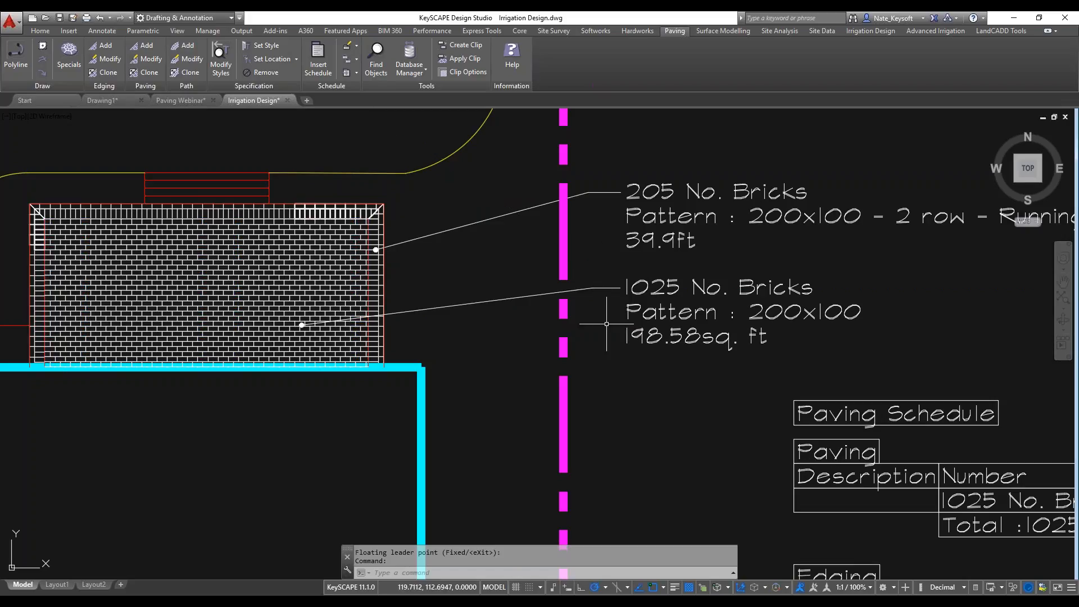
# Review the paving schedule and examine the centreline polyline of the curved path southeast of the house.
pyautogui.scroll(-2, 633, 374)
pyautogui.moveTo(633, 373); pyautogui.dragTo(486, 219, button='middle')
pyautogui.scroll(-2, 706, 316)
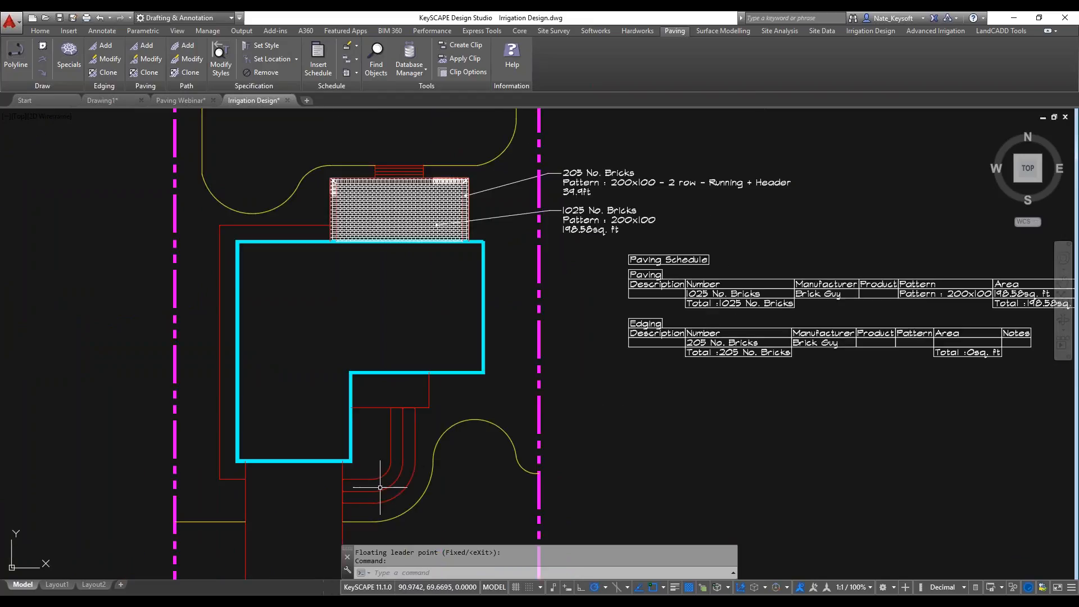
pyautogui.scroll(4, 367, 504)
pyautogui.moveTo(368, 498); pyautogui.dragTo(408, 451, button='middle')
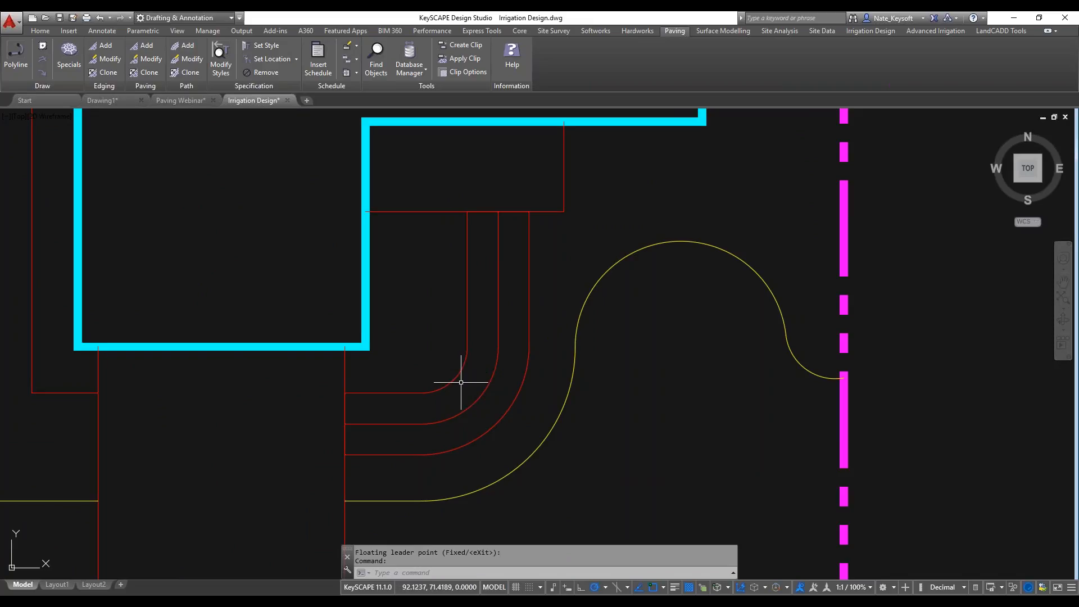
pyautogui.moveTo(479, 398)
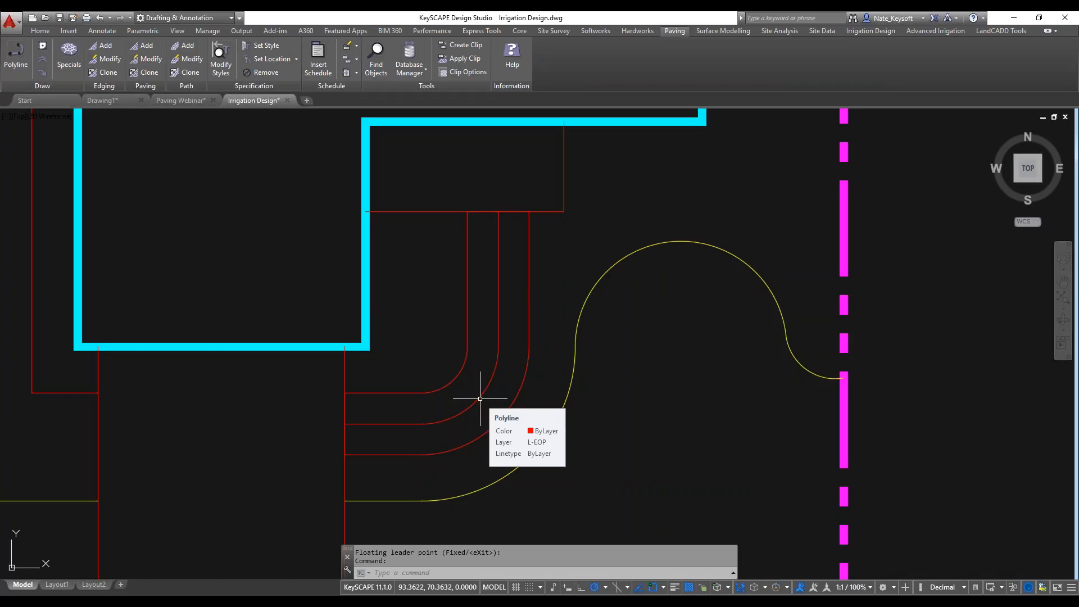
pyautogui.scroll(2, 480, 398)
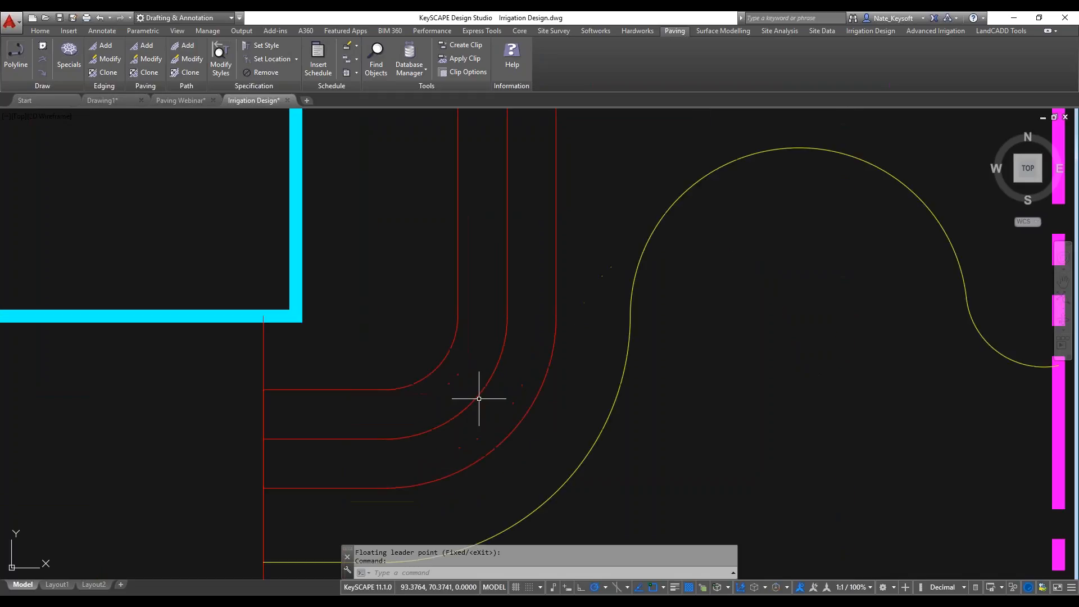
pyautogui.click(477, 398)
pyautogui.scroll(-2, 472, 356)
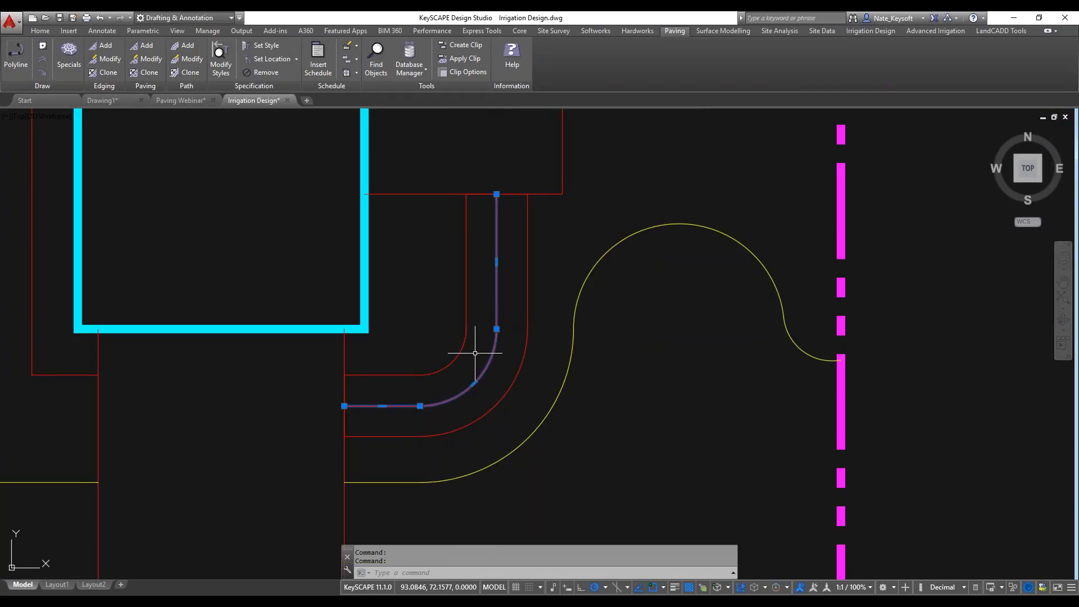
pyautogui.scroll(2, 478, 353)
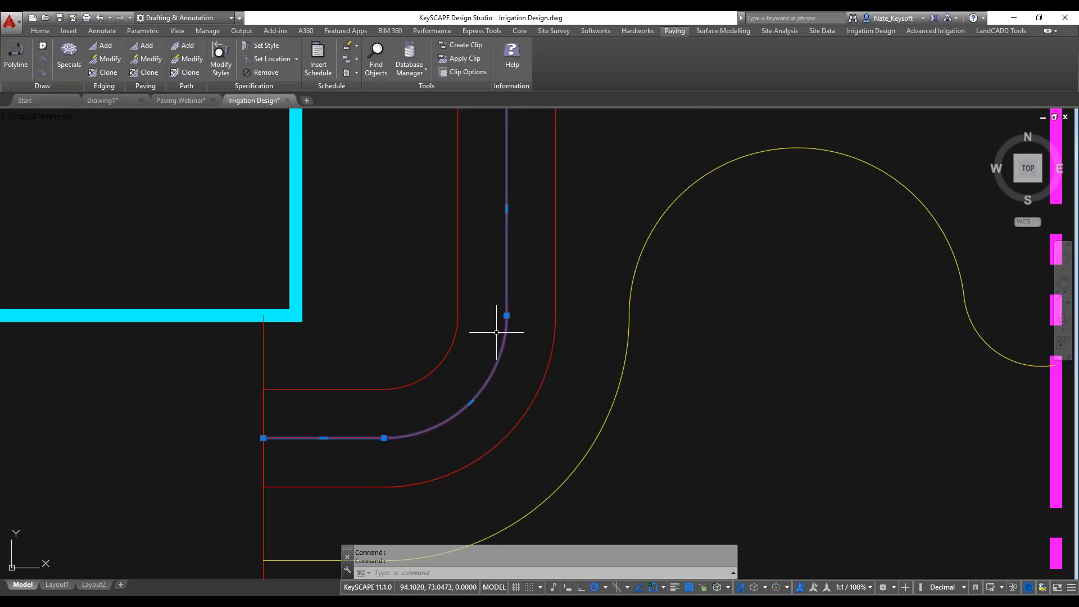
pyautogui.scroll(-2, 496, 332)
pyautogui.press('Escape')
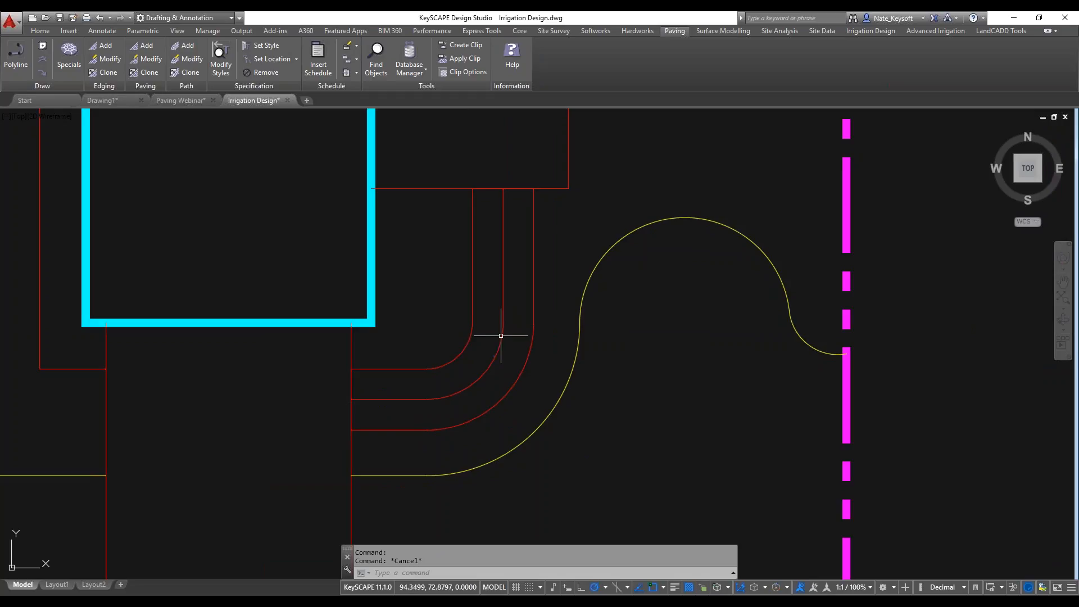
# Examine the closed polyline that outlines the curved path, including both of its ends.
pyautogui.click(466, 346)
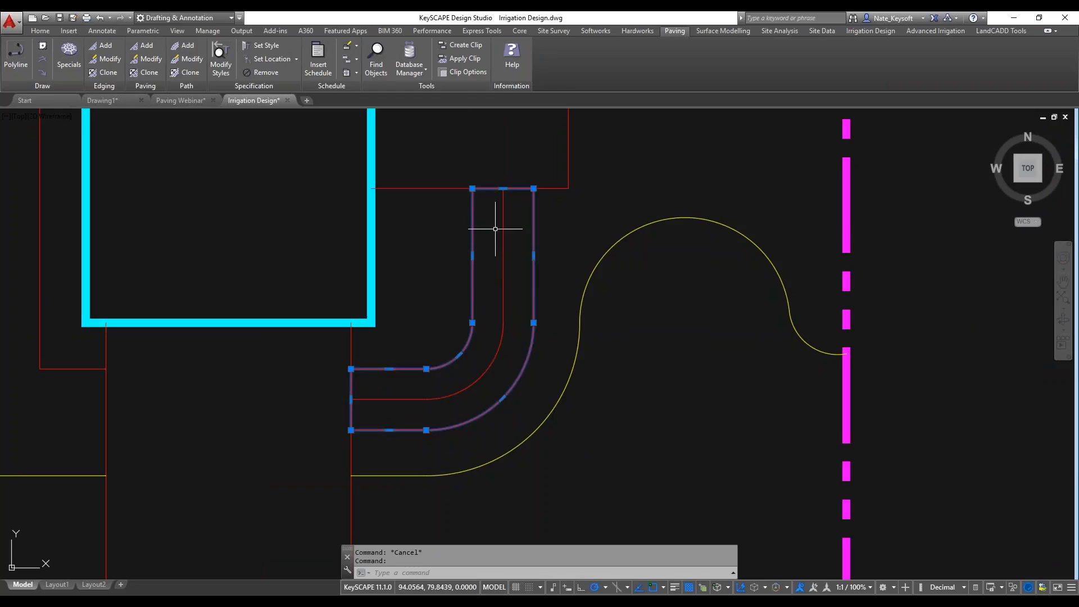
pyautogui.scroll(2, 495, 230)
pyautogui.moveTo(494, 228); pyautogui.dragTo(545, 202, button='middle')
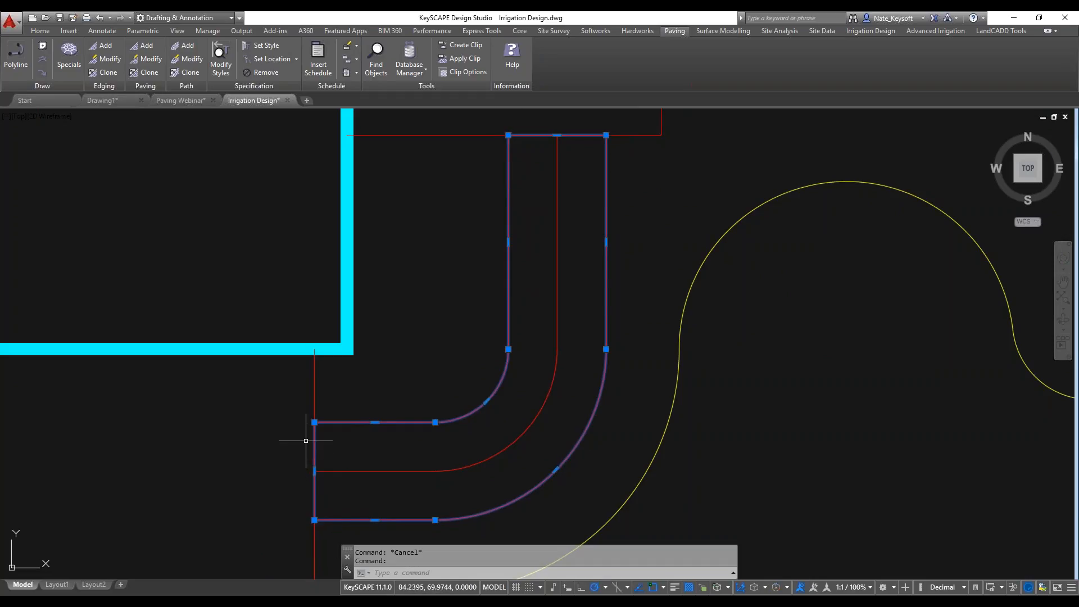
pyautogui.press('Escape')
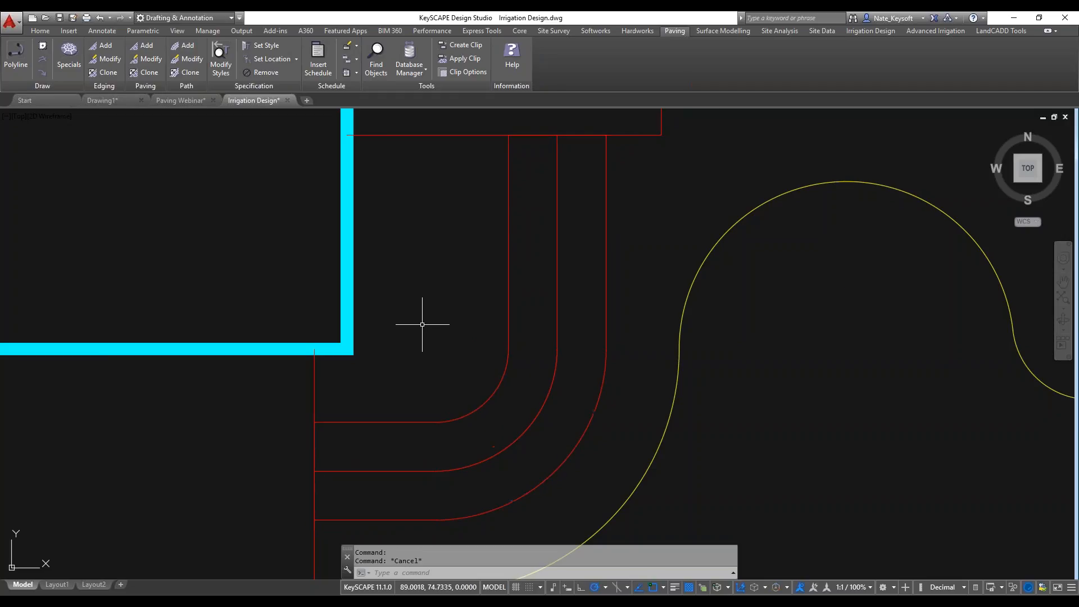
pyautogui.scroll(-2, 424, 324)
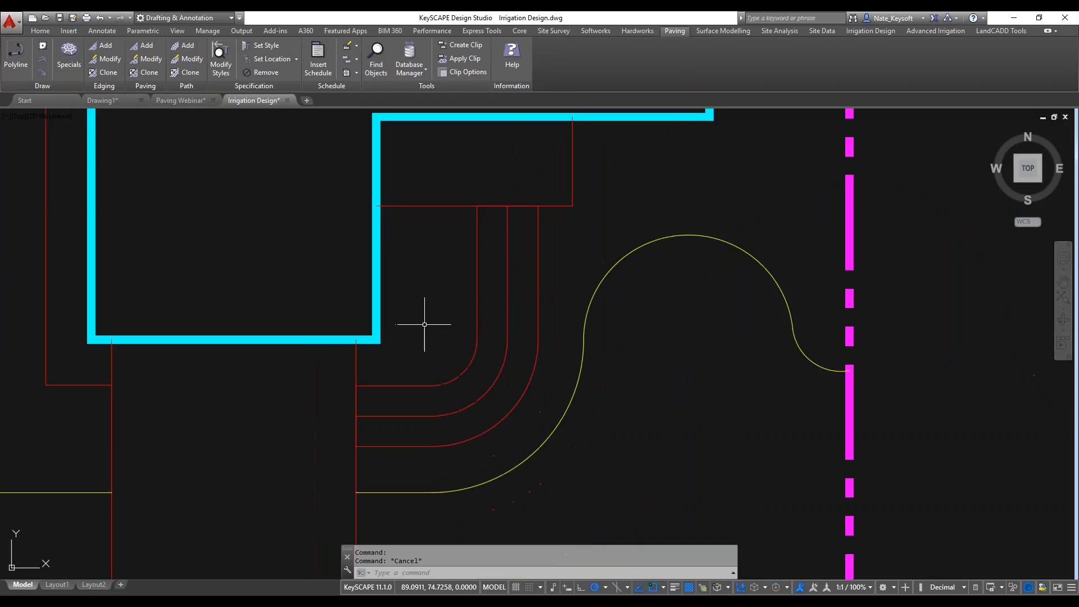
# Start a new path with the curved outline as its boundary and the centreline as its pattern path, keeping both source objects.
pyautogui.click(184, 46)
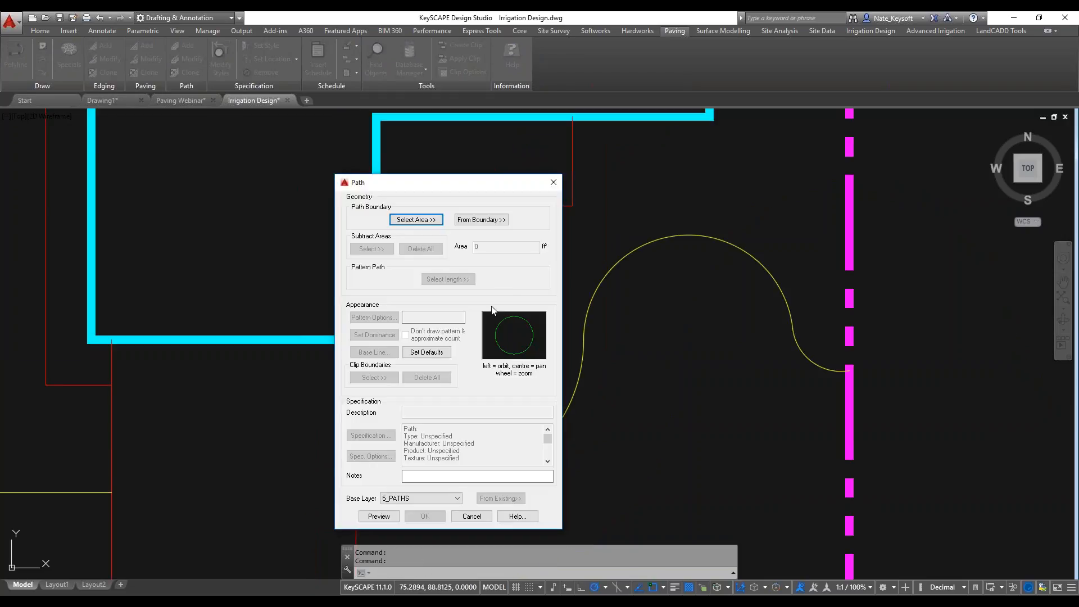
pyautogui.click(429, 219)
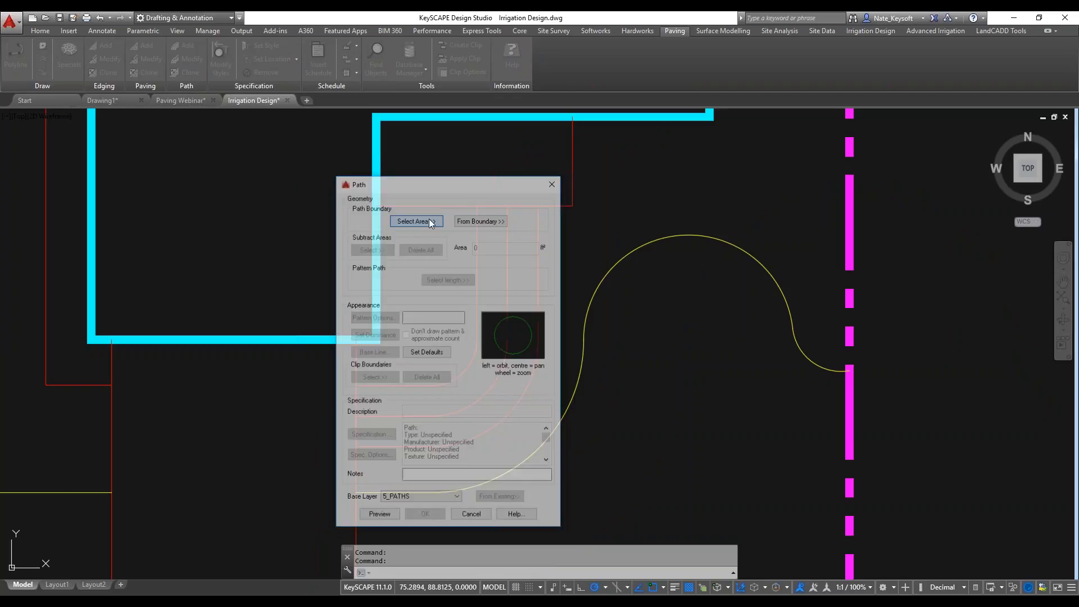
pyautogui.click(476, 240)
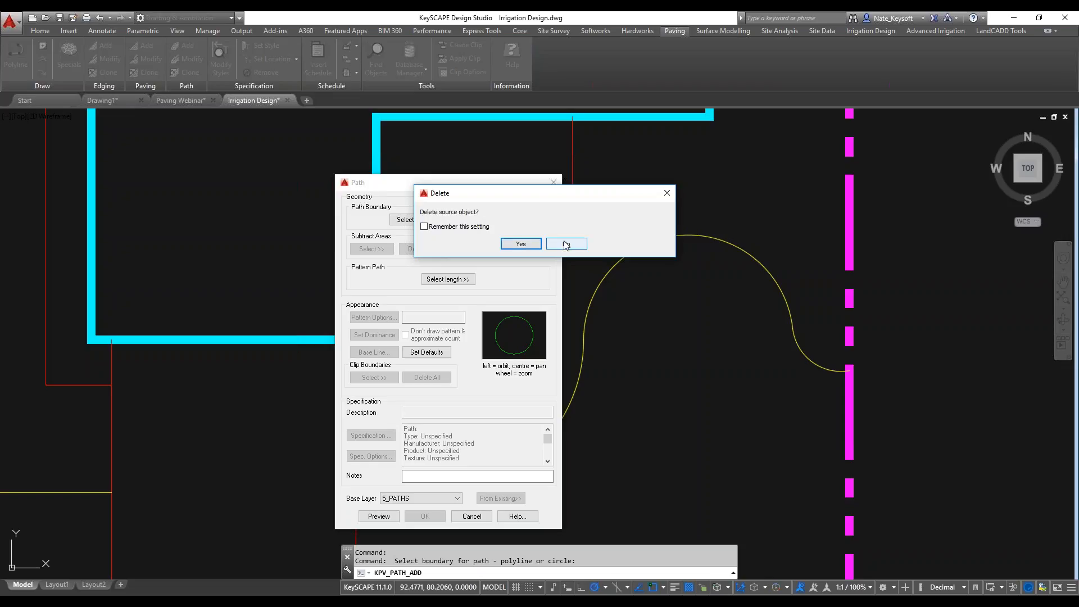
pyautogui.click(565, 245)
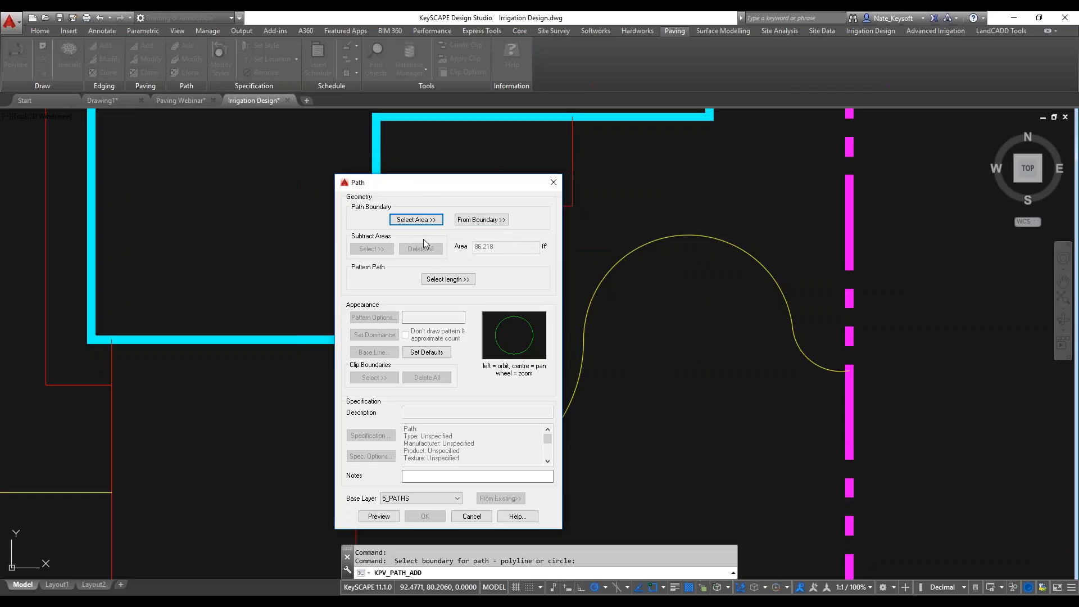
pyautogui.click(449, 279)
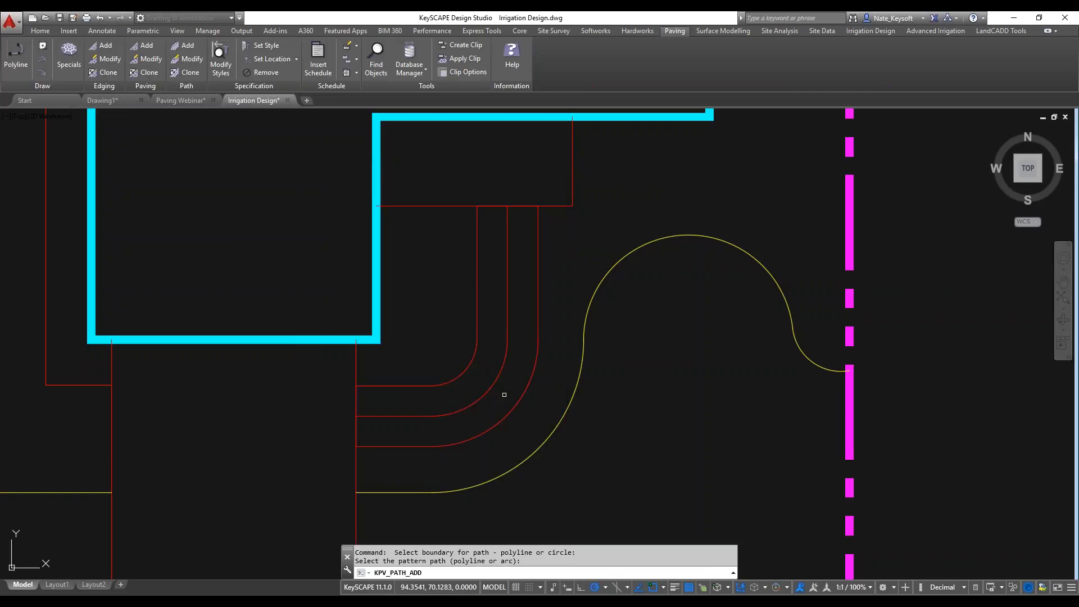
pyautogui.click(490, 393)
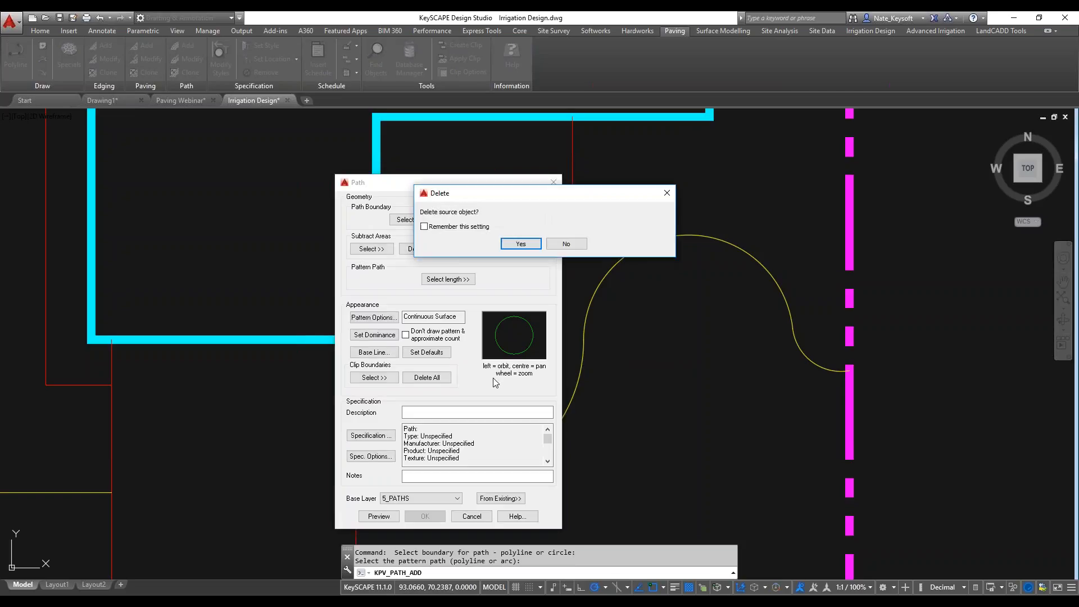
pyautogui.click(562, 244)
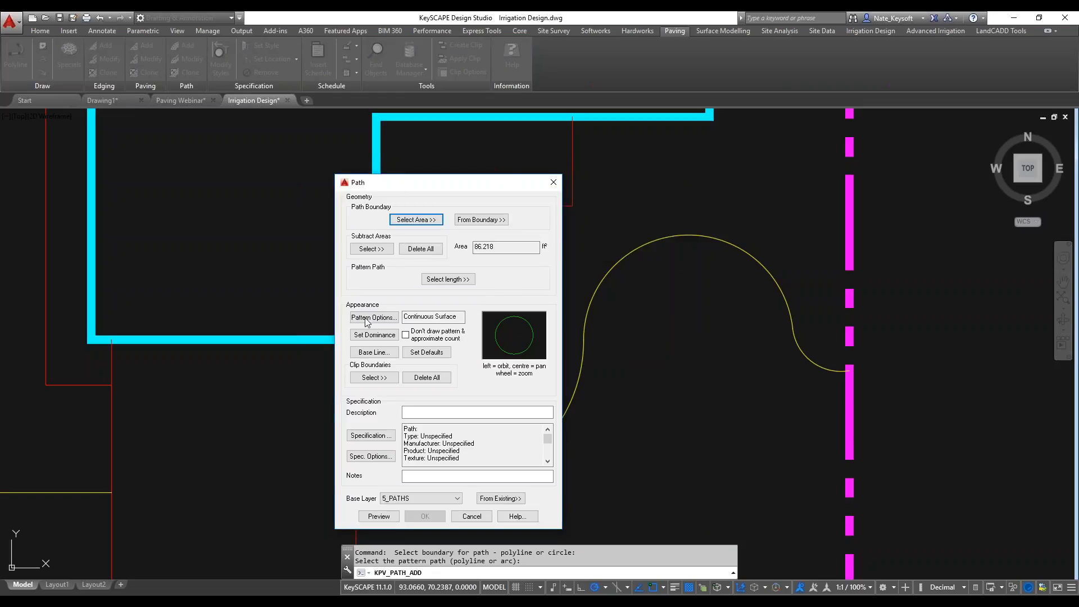
# Set the path's pattern to the 200x100 Header block.
pyautogui.click(384, 318)
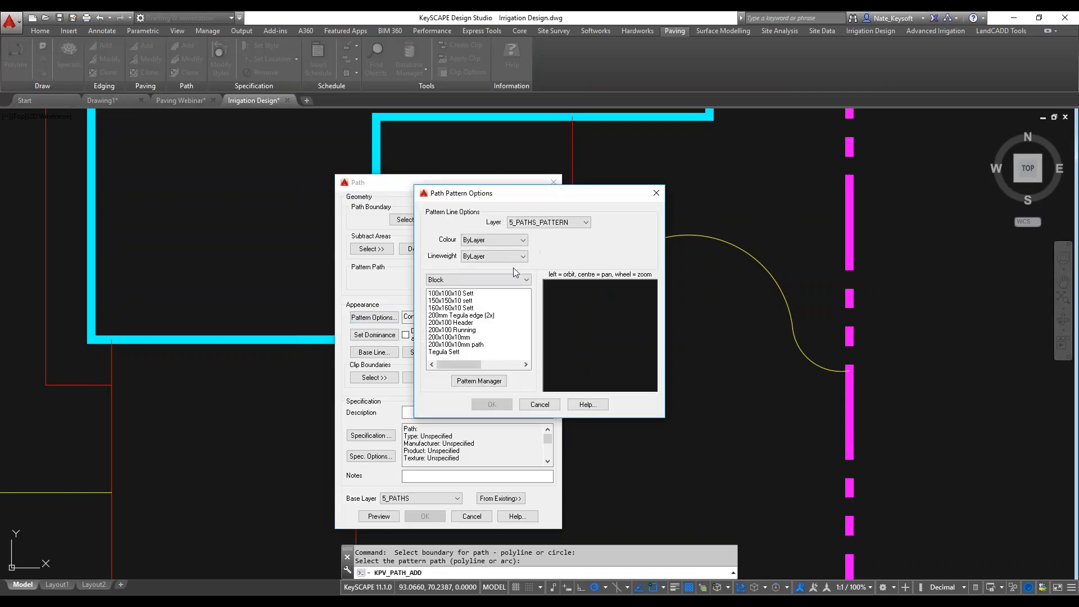
pyautogui.click(468, 330)
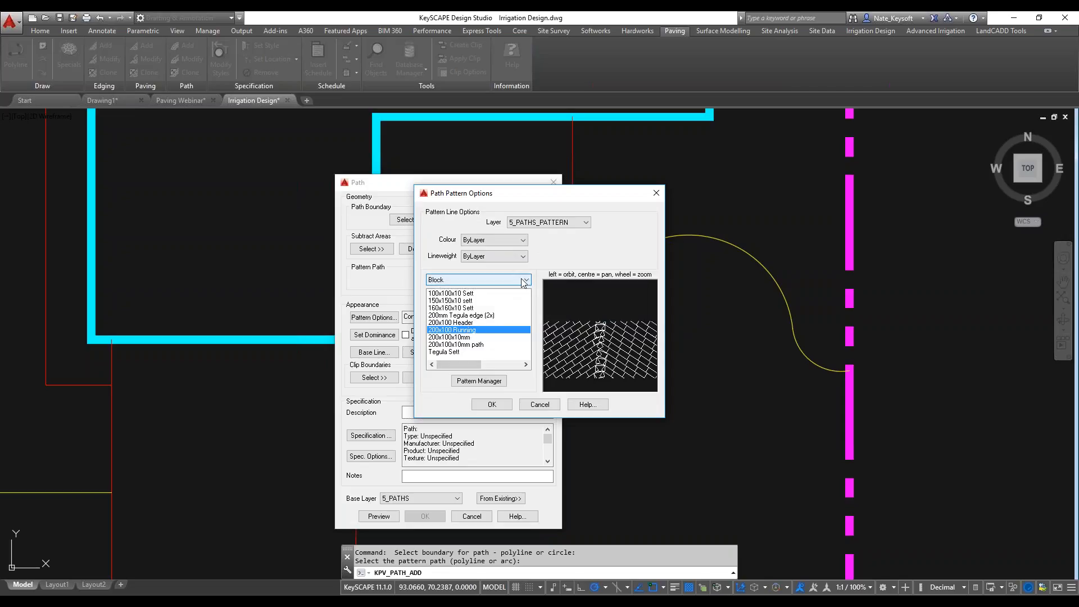
pyautogui.click(470, 323)
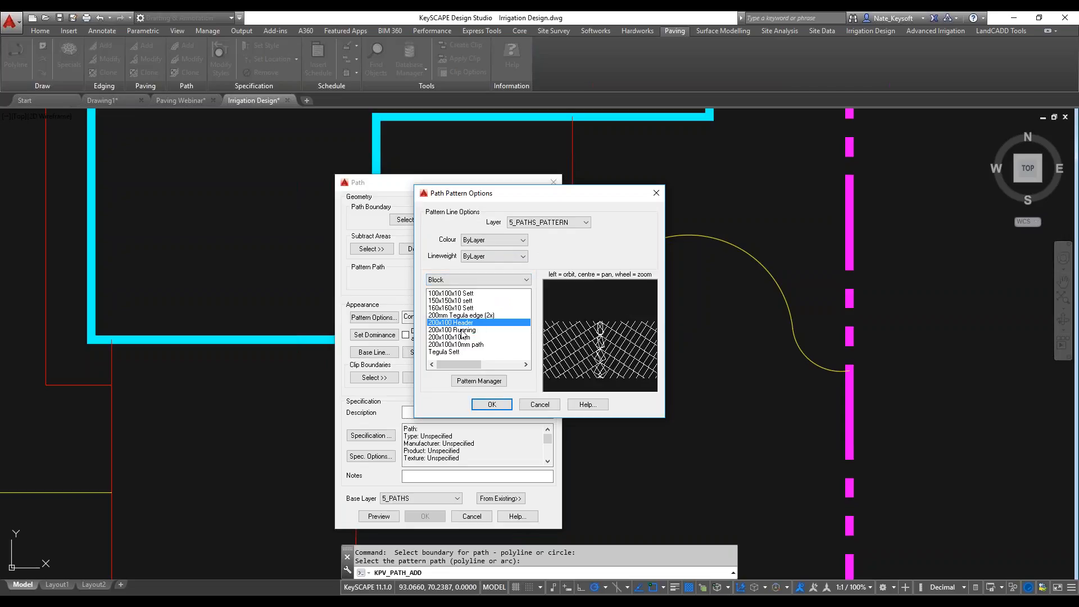
pyautogui.click(496, 405)
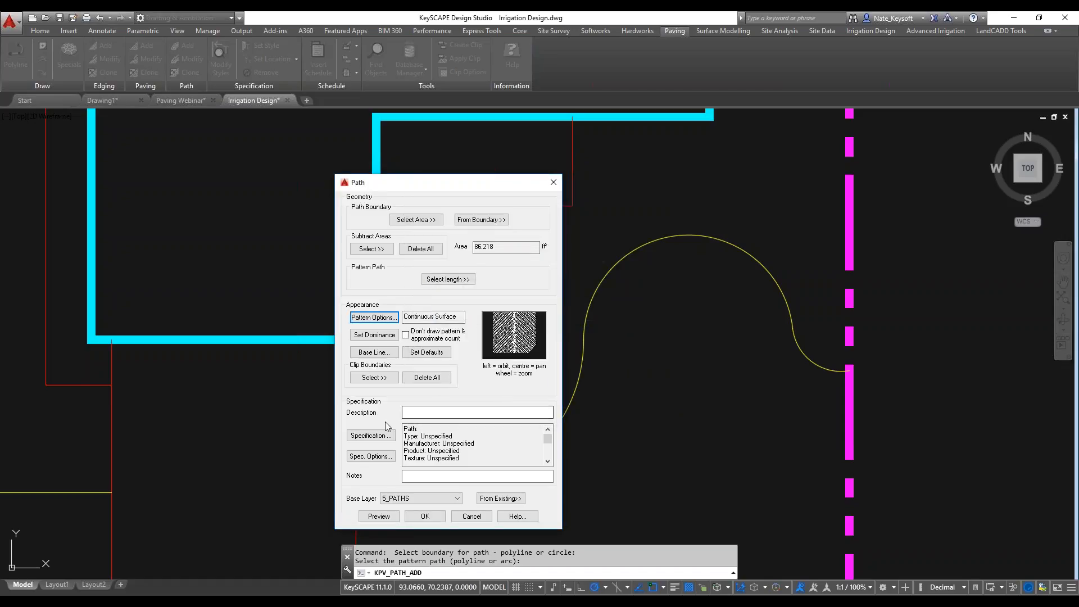
# Preview the header brick pattern around the path's bend, then create the path with its specification left blank.
pyautogui.click(371, 435)
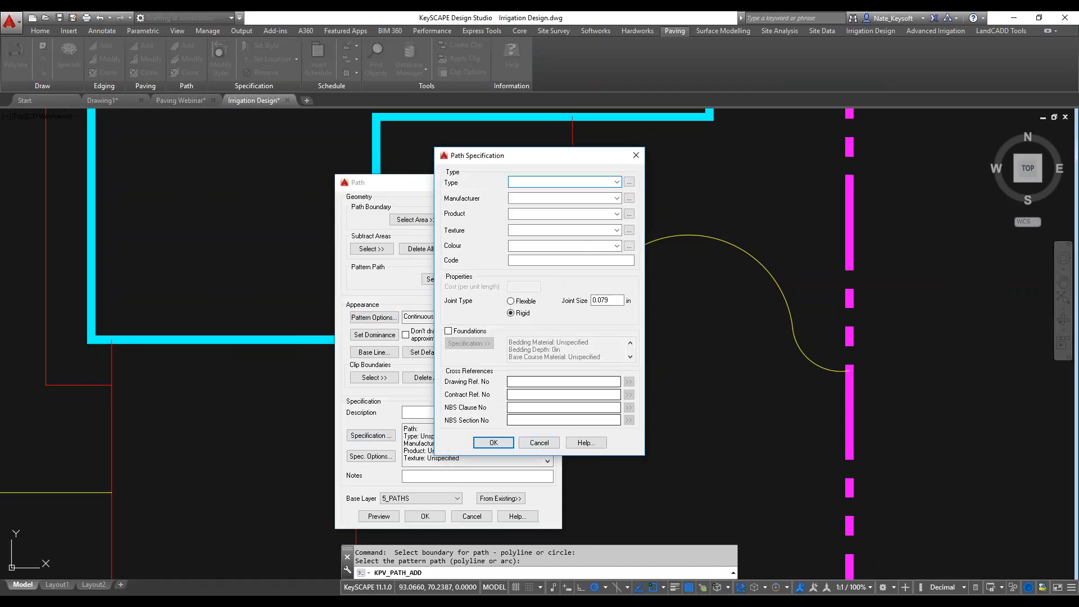
pyautogui.click(505, 443)
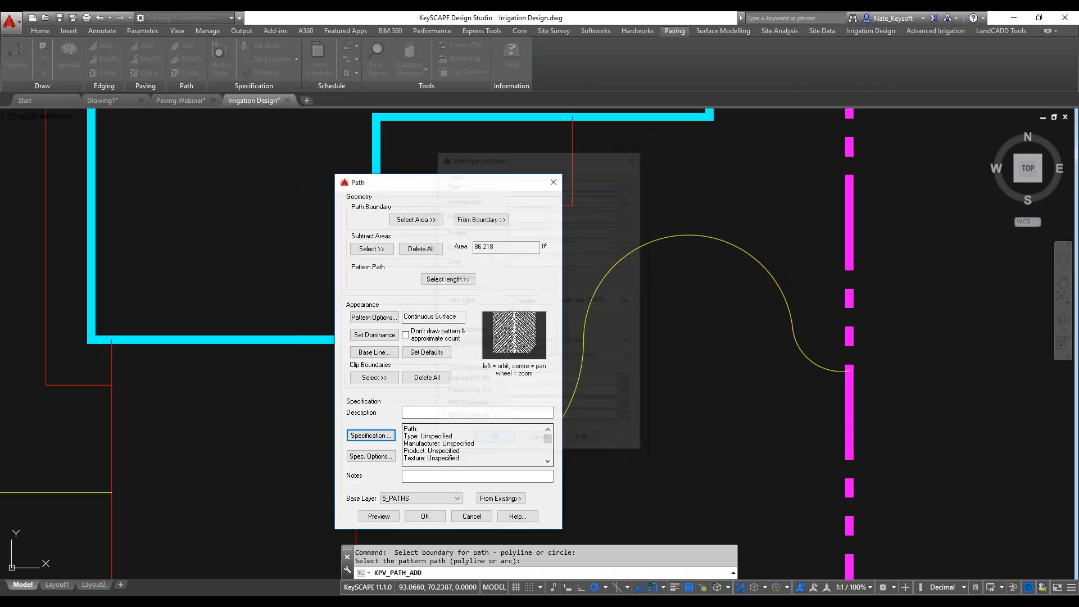
pyautogui.click(376, 517)
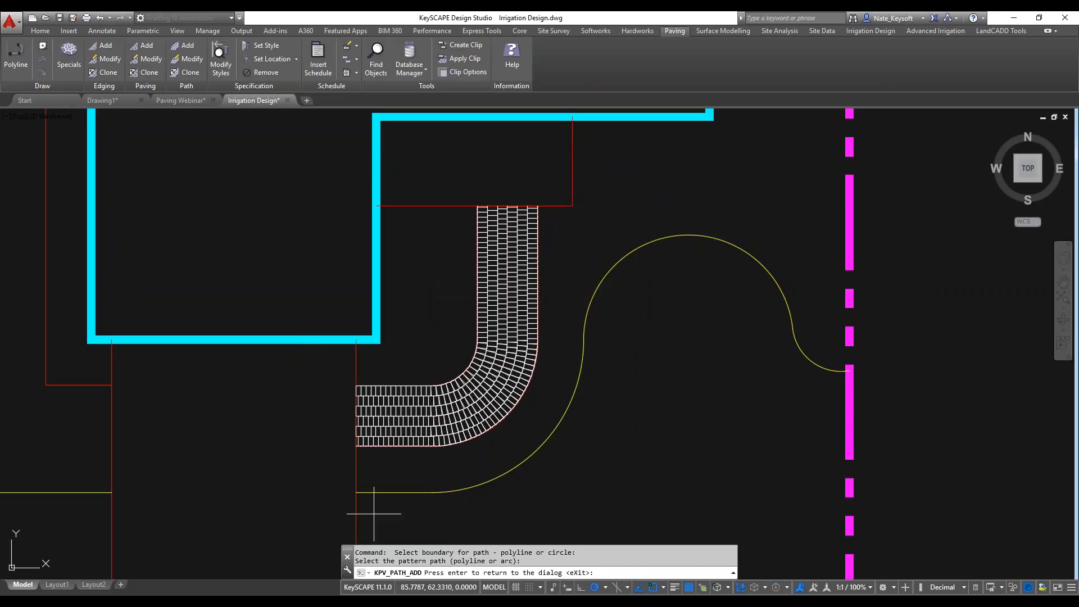
pyautogui.scroll(2, 396, 466)
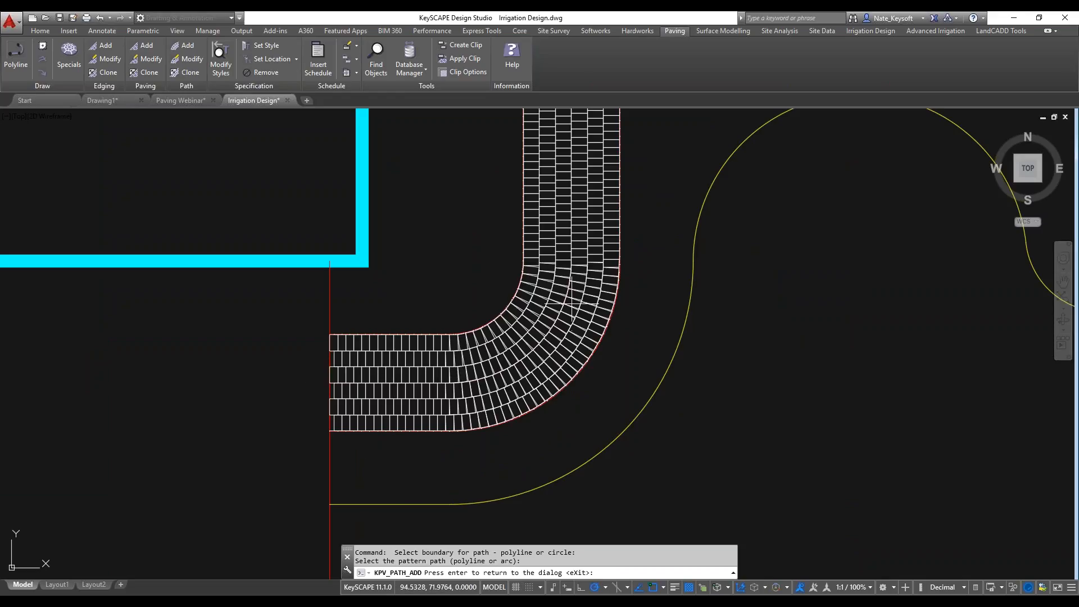
pyautogui.moveTo(571, 264)
pyautogui.mouseDown(button='middle')
pyautogui.moveTo(498, 382)
pyautogui.moveTo(518, 261)
pyautogui.moveTo(516, 286)
pyautogui.mouseUp(button='middle')
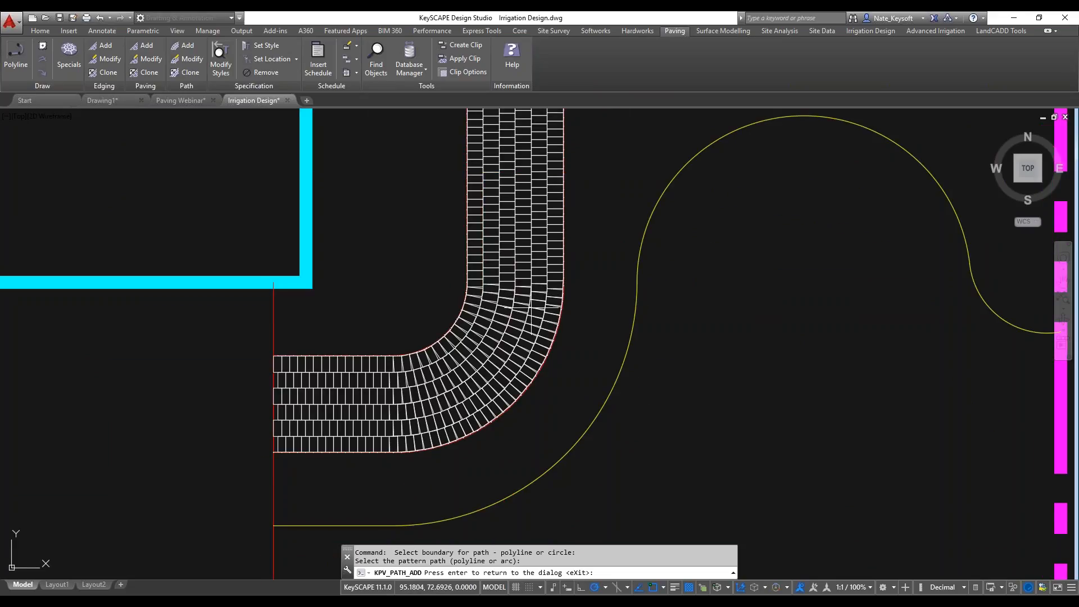
pyautogui.scroll(4, 494, 361)
pyautogui.scroll(10, 579, 370)
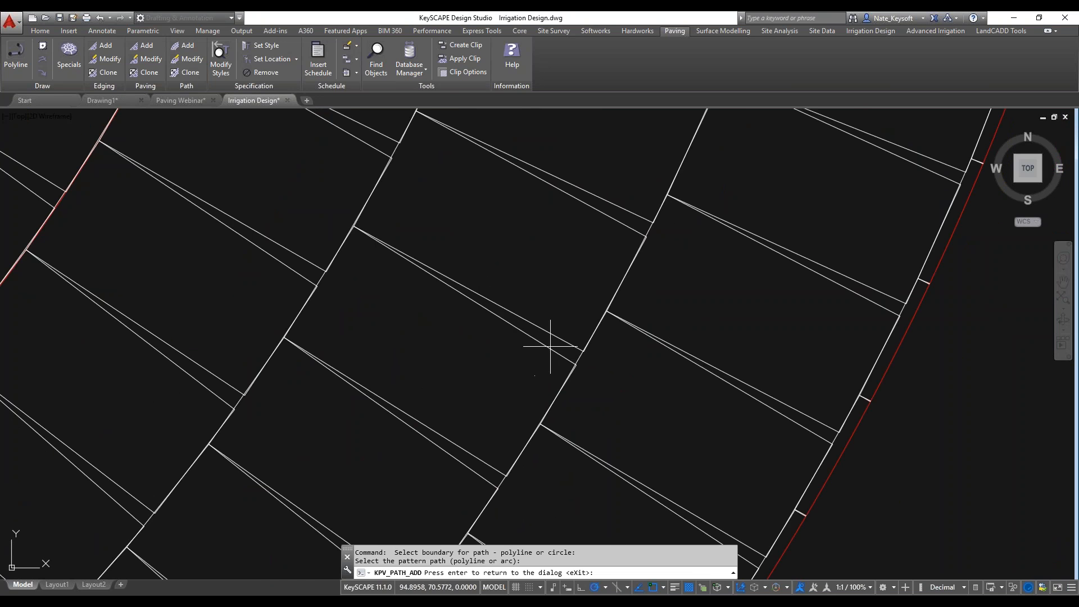
pyautogui.scroll(-4, 552, 349)
pyautogui.scroll(-6, 552, 350)
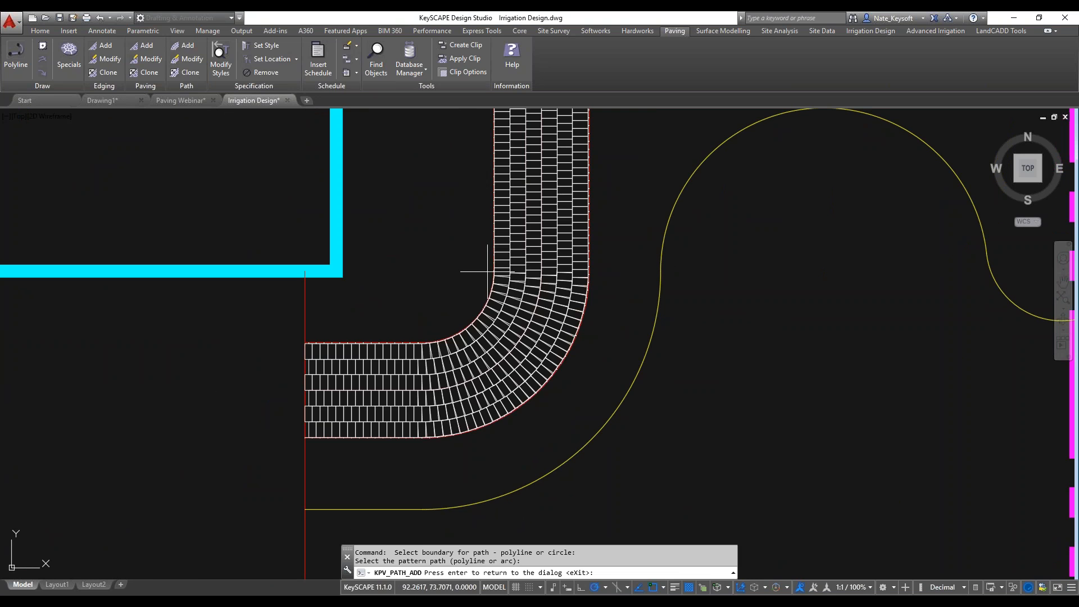
pyautogui.press('Return')
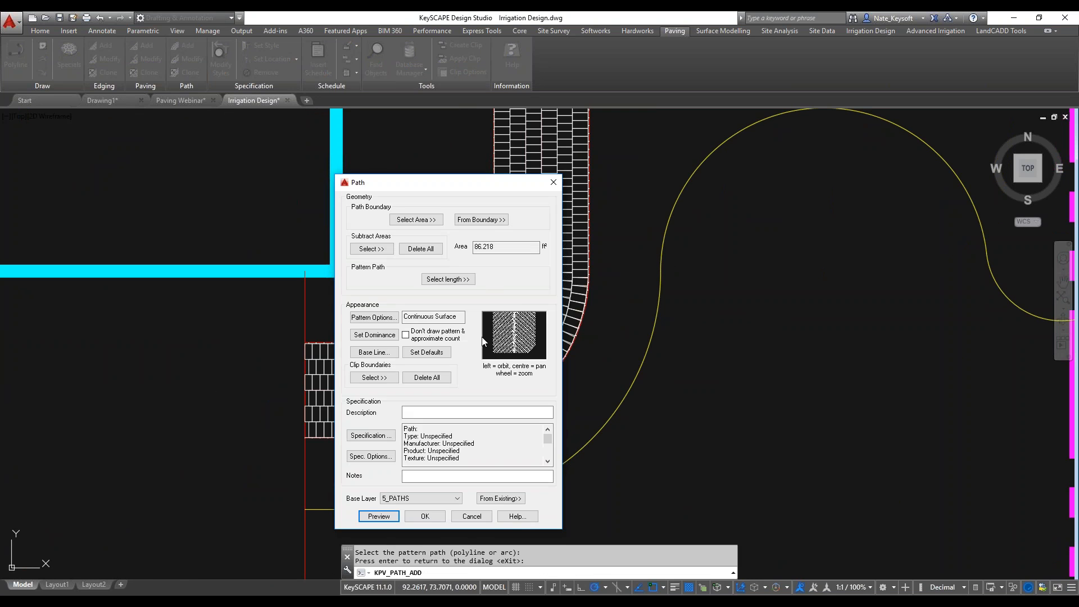
pyautogui.click(425, 516)
# Place the path's specification label east of the magenta property boundary, with a leader running from the brick path to the text.
pyautogui.scroll(-4, 622, 315)
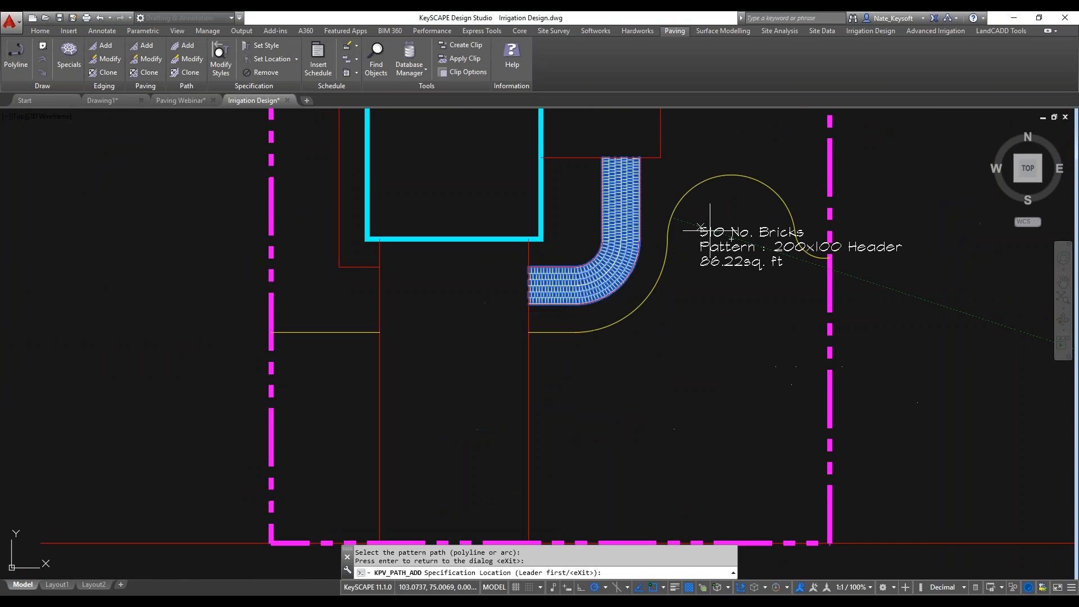
pyautogui.scroll(2, 642, 248)
pyautogui.click(633, 281)
pyautogui.click(384, 326)
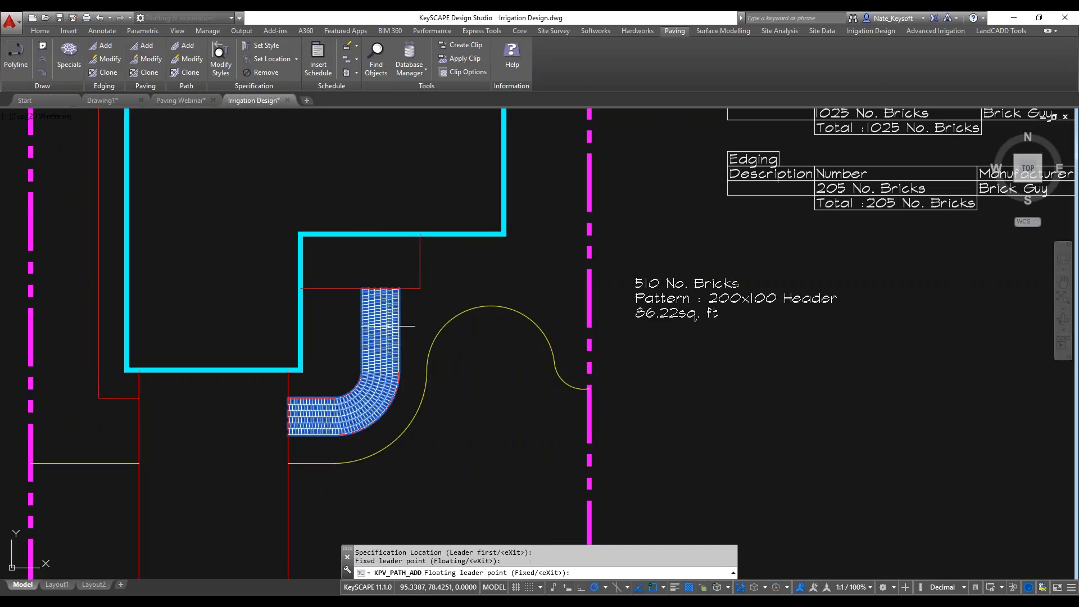
pyautogui.scroll(4, 608, 283)
pyautogui.click(605, 285)
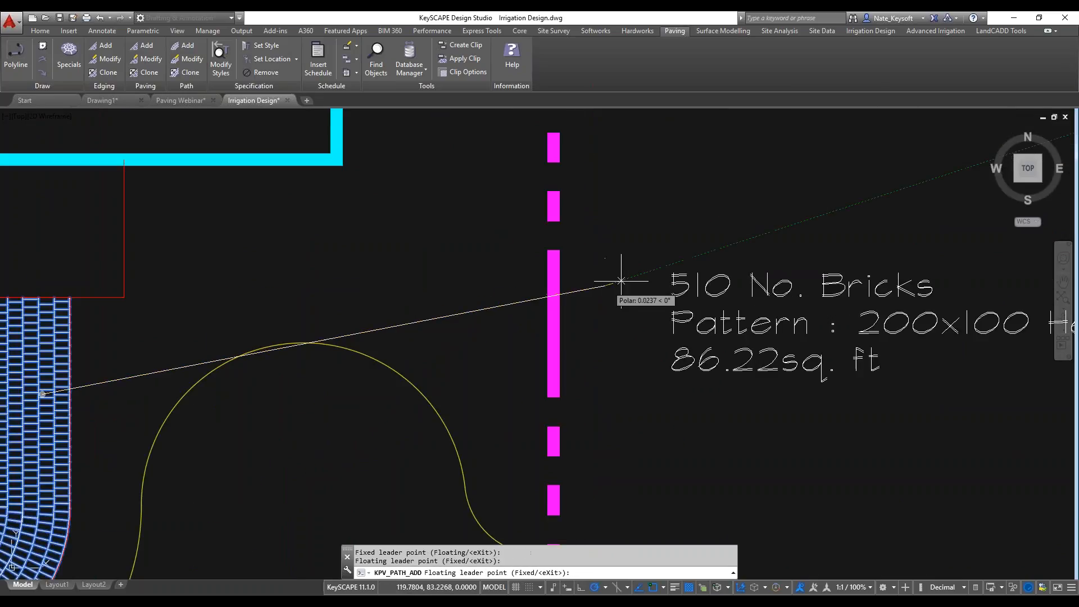
pyautogui.press('Return')
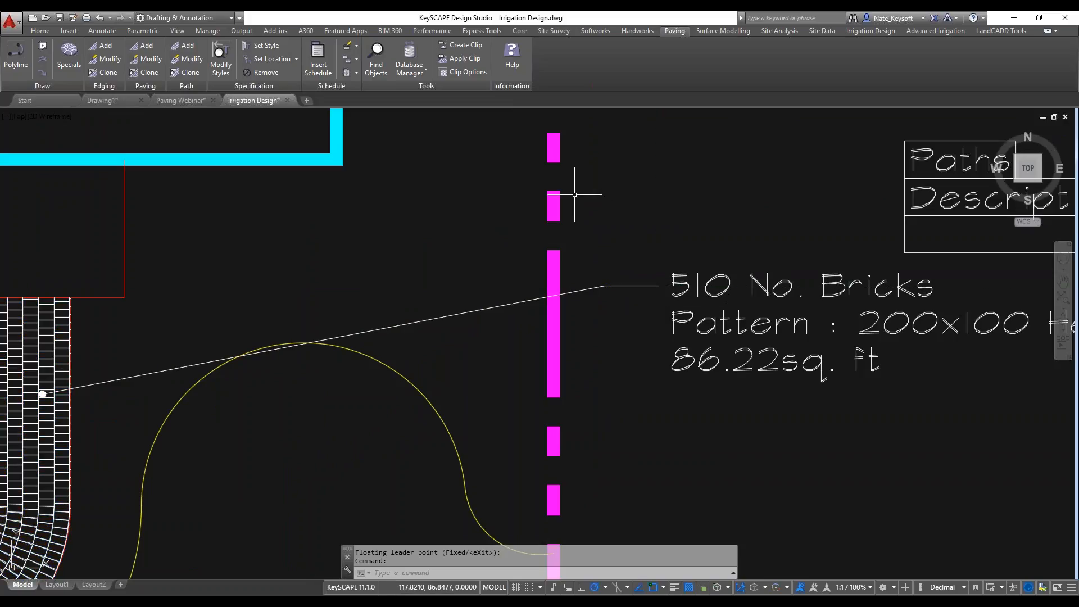
# Review the Paths group in the paving schedule and compare the schedule with the patio and path labels.
pyautogui.scroll(-4, 582, 201)
pyautogui.moveTo(602, 205); pyautogui.dragTo(541, 357, button='middle')
pyautogui.moveTo(652, 296); pyautogui.dragTo(554, 322, button='middle')
pyautogui.click(688, 250)
pyautogui.moveTo(753, 305); pyautogui.dragTo(460, 309, button='middle')
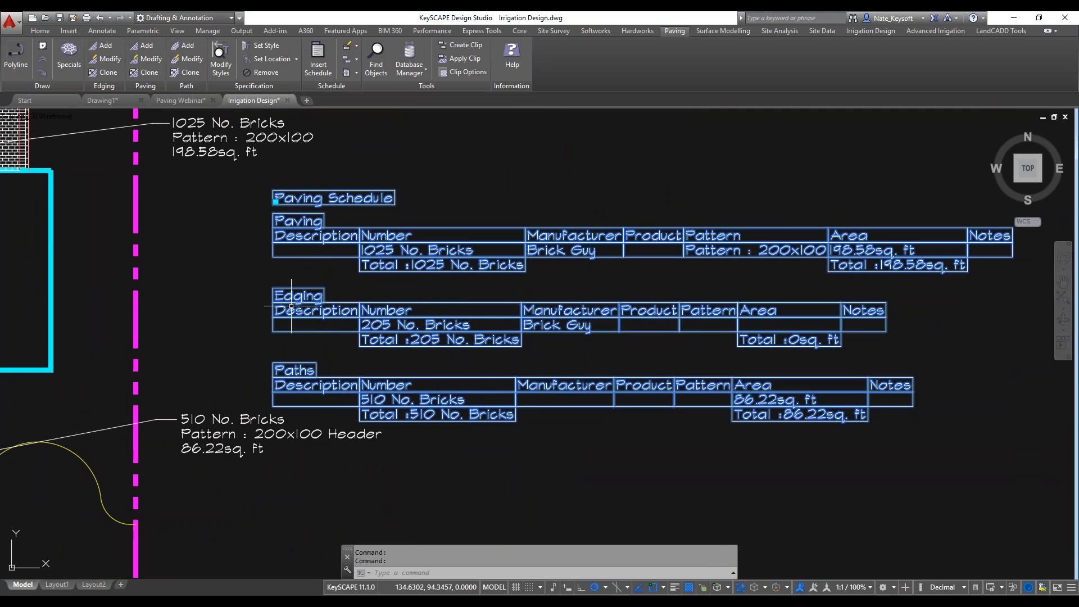
pyautogui.scroll(-2, 224, 257)
pyautogui.moveTo(224, 257)
pyautogui.mouseDown(button='middle')
pyautogui.moveTo(548, 215)
pyautogui.moveTo(540, 293)
pyautogui.mouseUp(button='middle')
pyautogui.press('Escape')
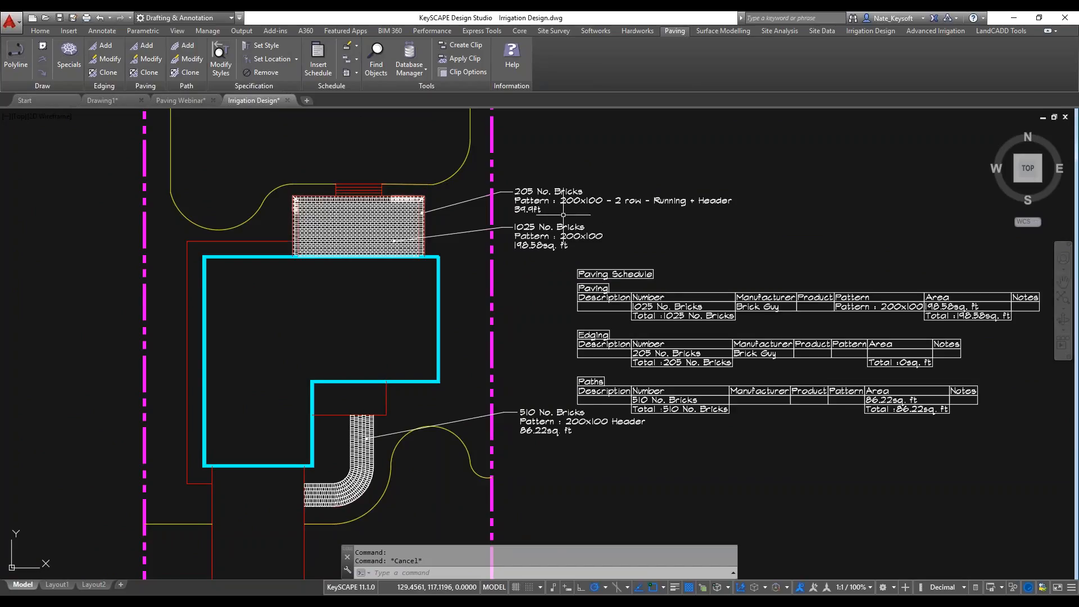
# Open the KeyPAVING Standard specification style, widen its first column and view the available paving specification fields.
pyautogui.scroll(2, 540, 220)
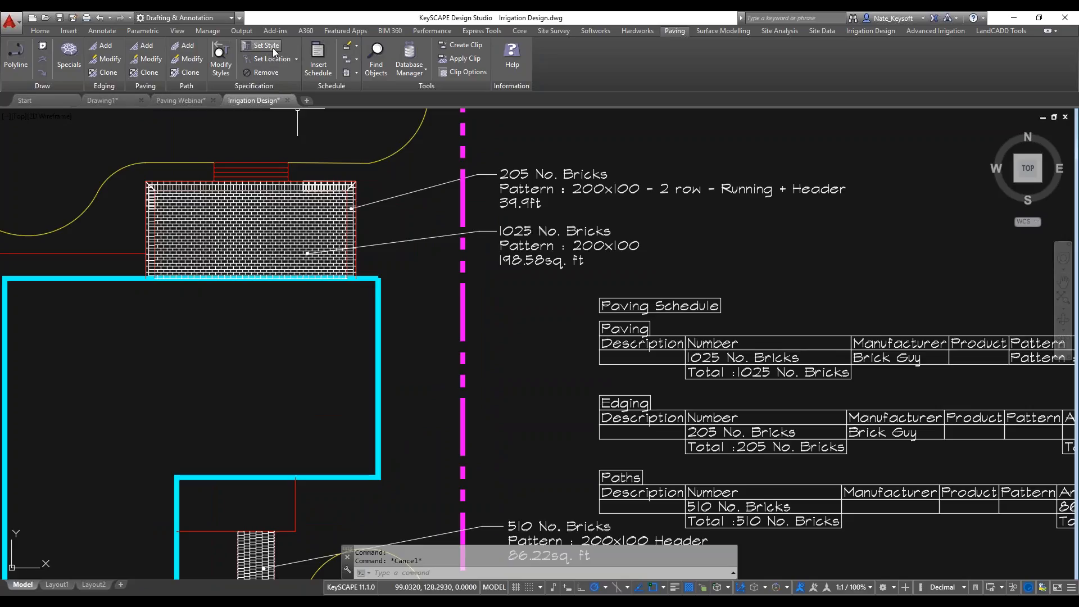
pyautogui.click(221, 63)
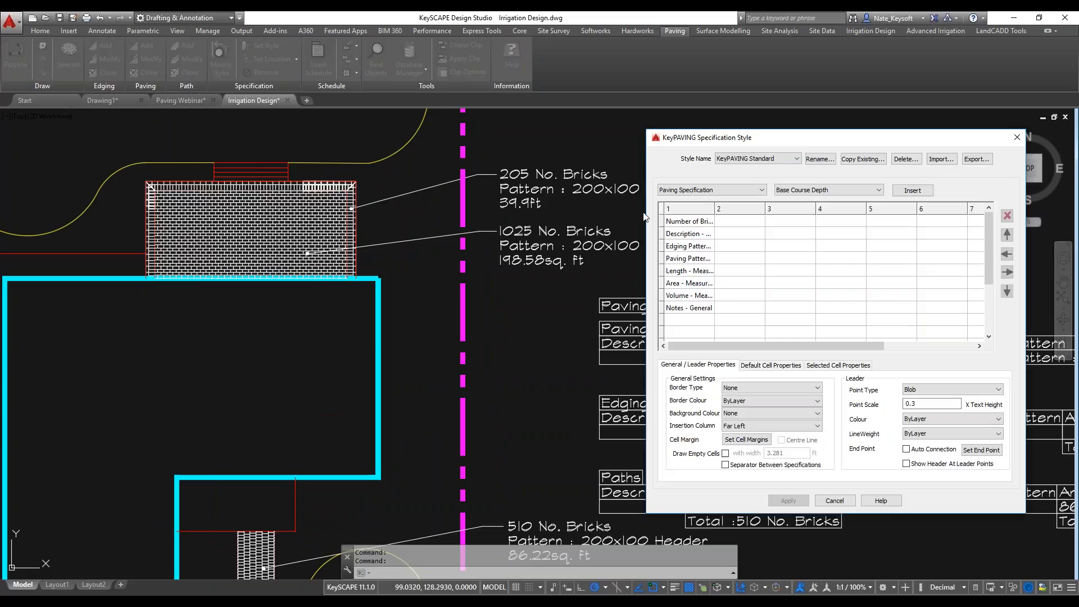
pyautogui.moveTo(716, 209); pyautogui.dragTo(766, 210)
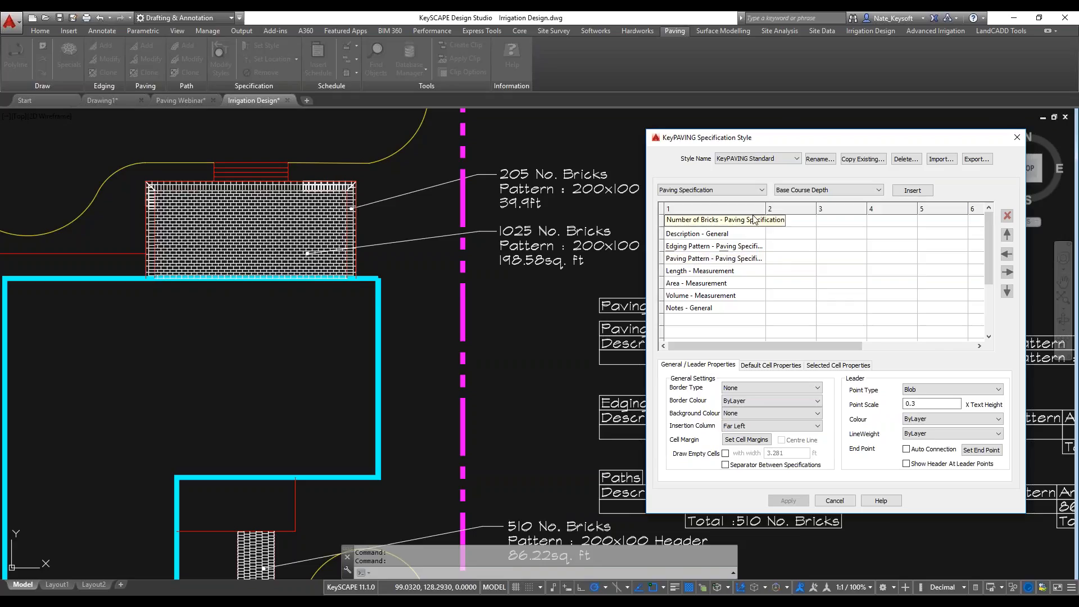
pyautogui.click(810, 191)
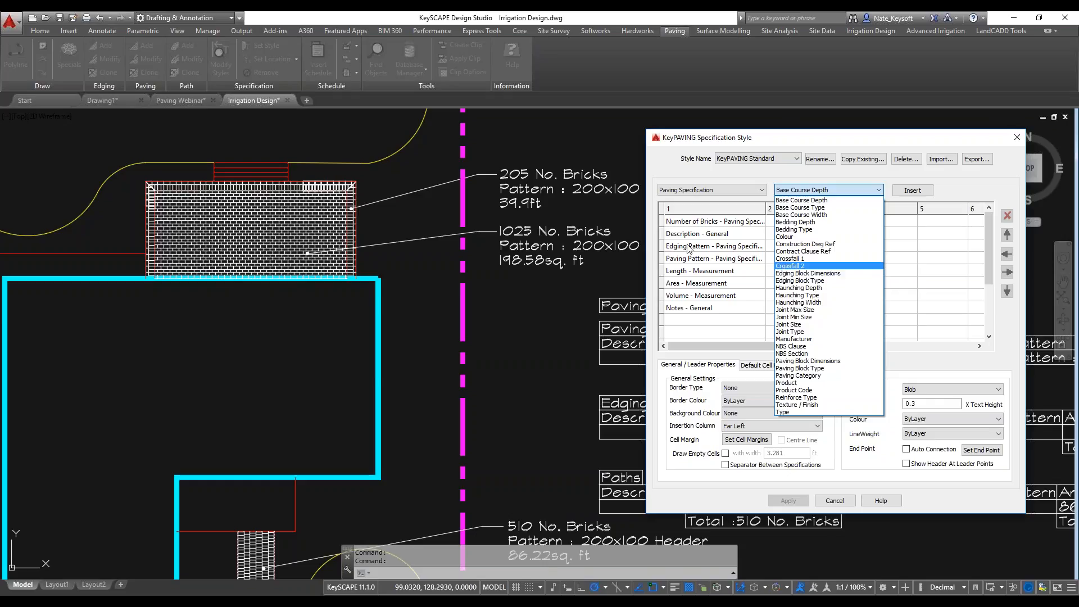
pyautogui.click(709, 227)
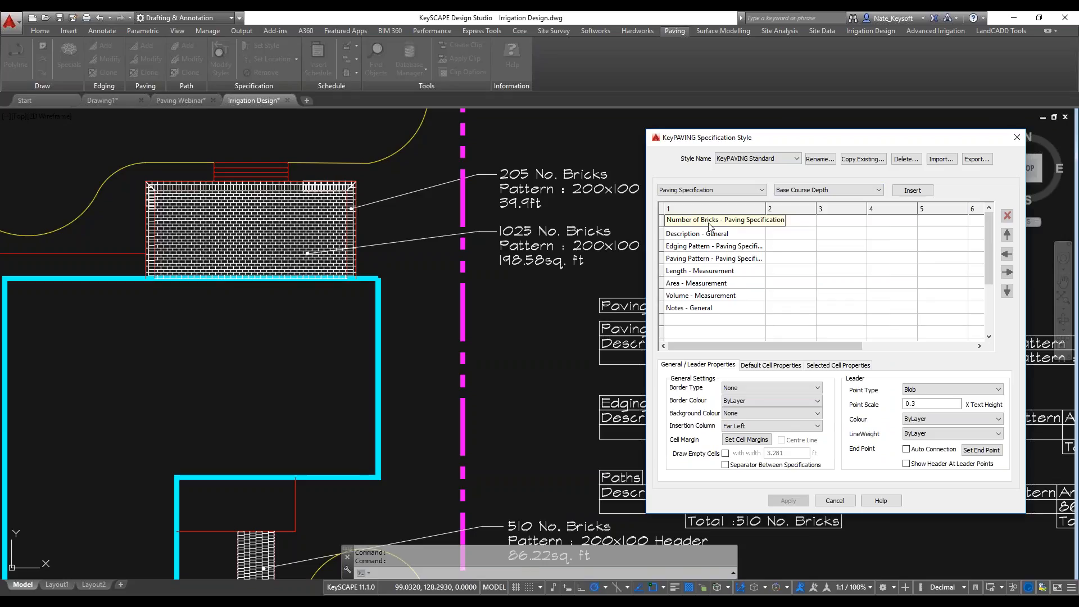
# Remove the Number of Bricks field from the KeyPAVING Standard specification style and apply the change to the labels.
pyautogui.click(745, 225)
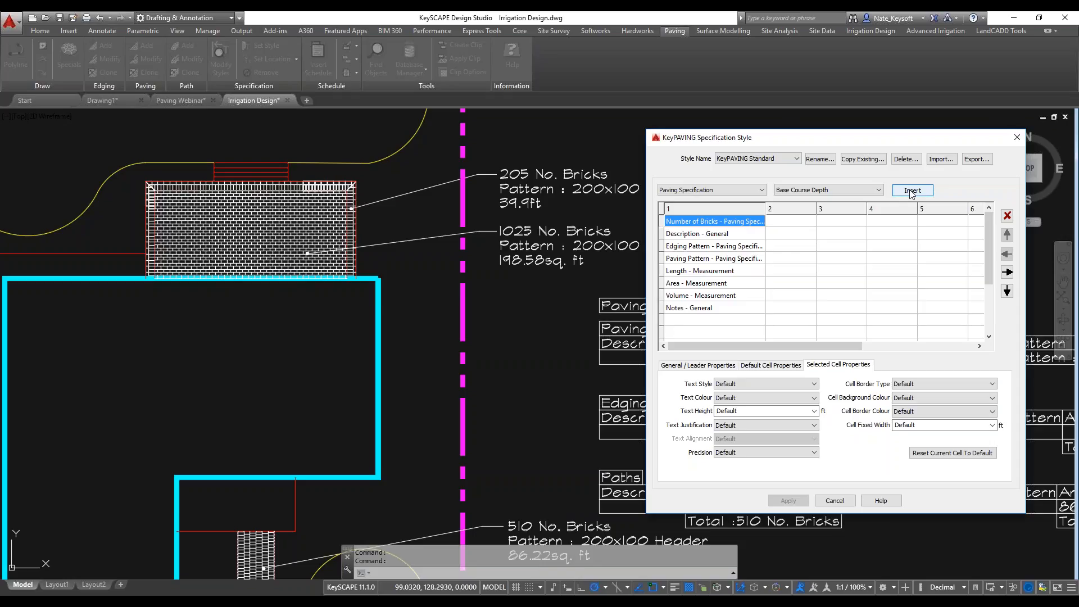
pyautogui.click(1006, 216)
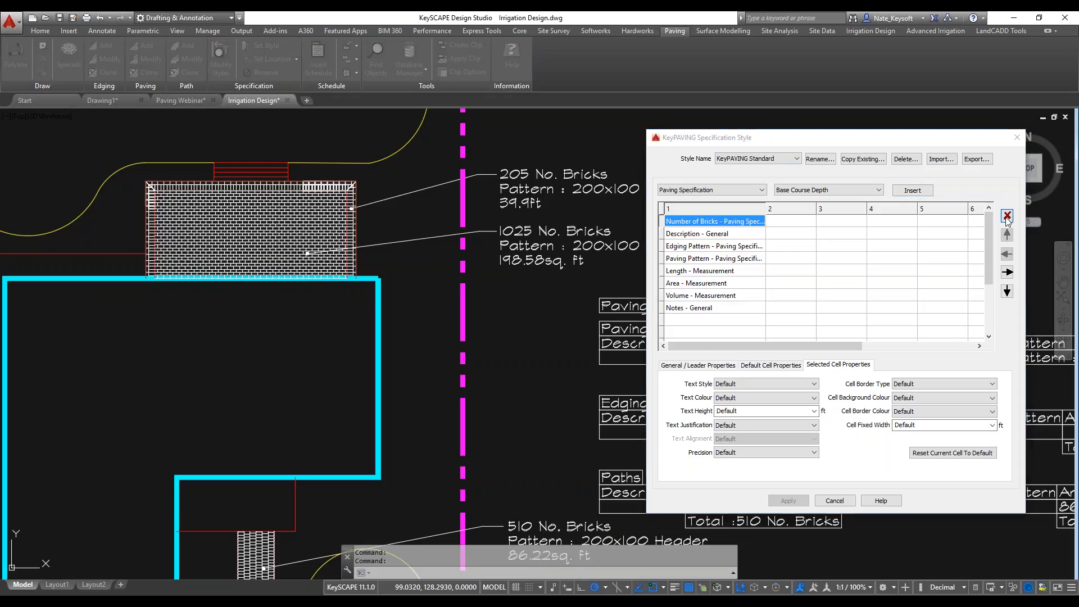
pyautogui.click(856, 354)
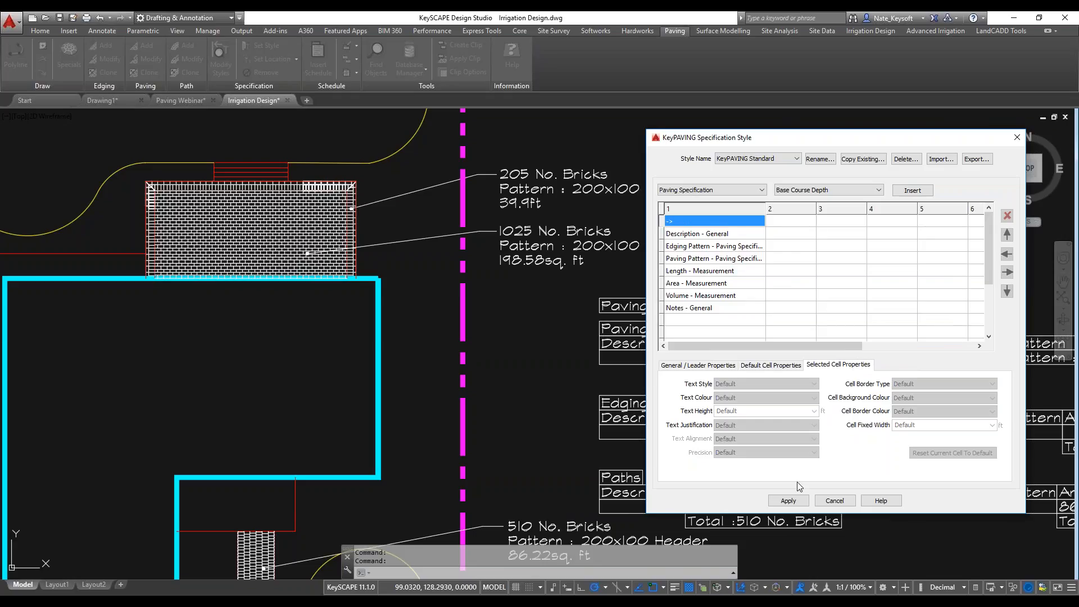
pyautogui.click(788, 500)
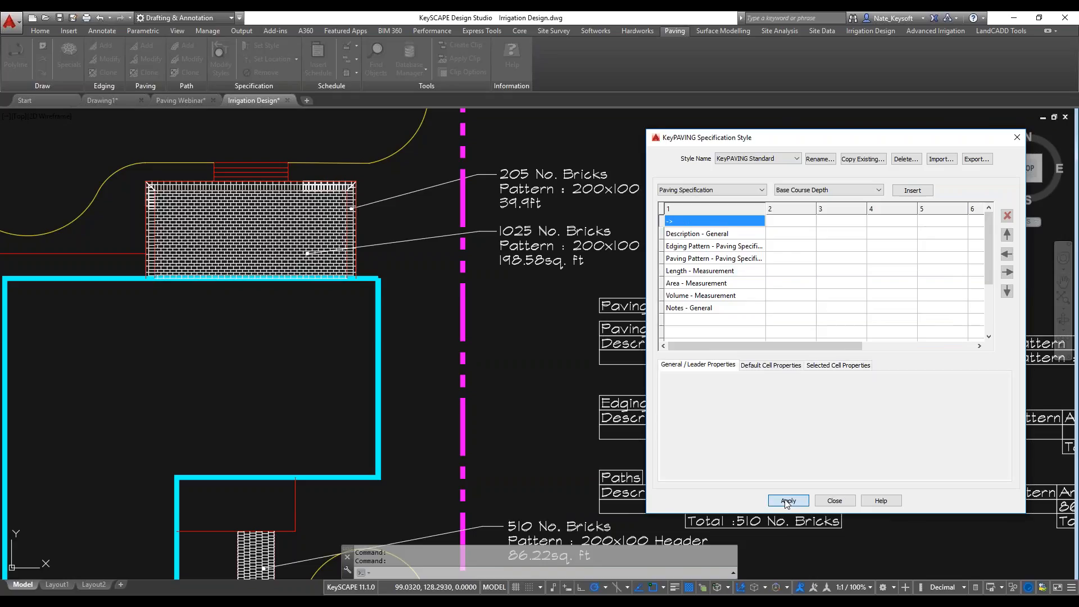
pyautogui.click(834, 501)
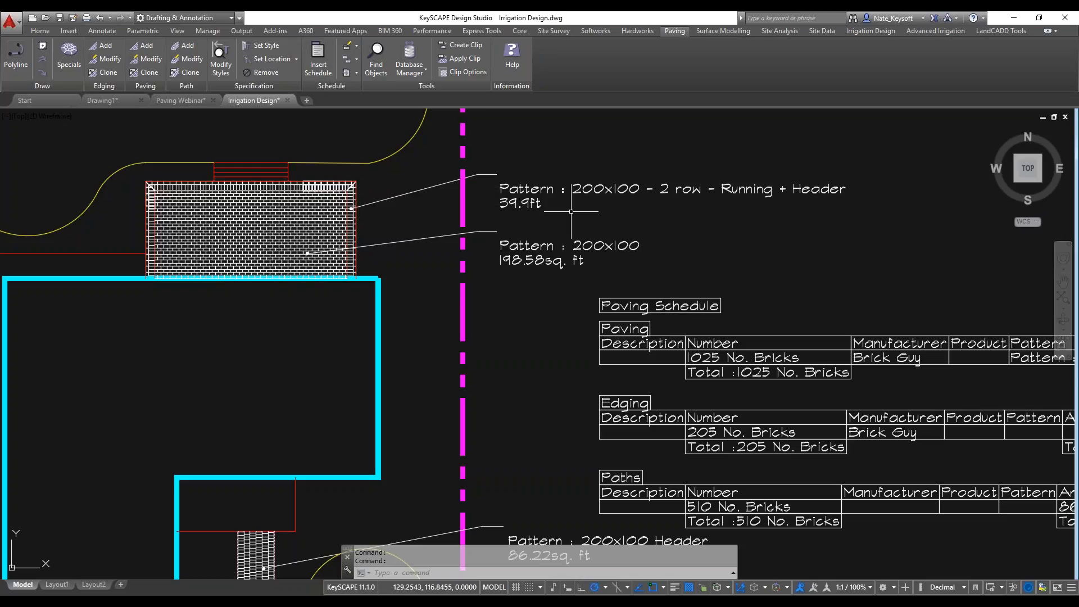
# In the KeyPAVING Standard specification style, move the Description row up and back down, and apply a default text height of 1 ft.
pyautogui.click(220, 58)
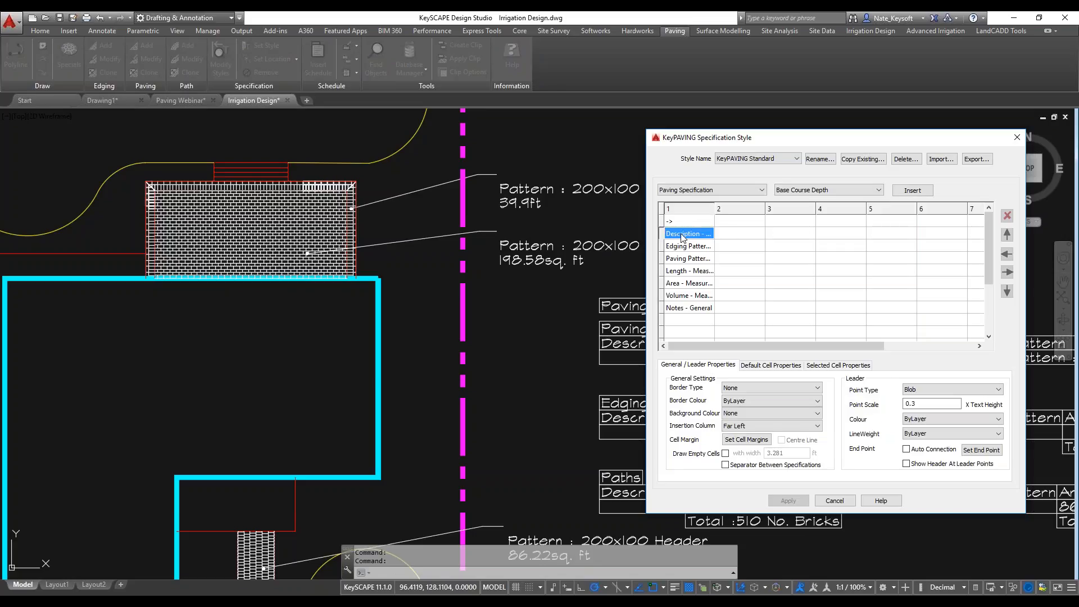
pyautogui.click(1007, 234)
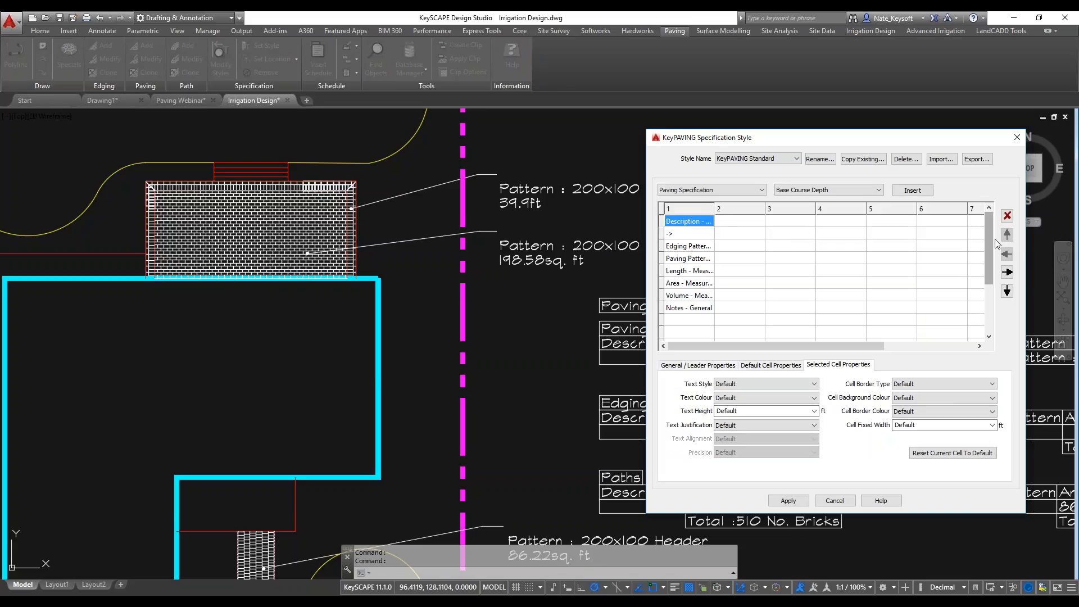
pyautogui.click(1006, 291)
pyautogui.click(773, 499)
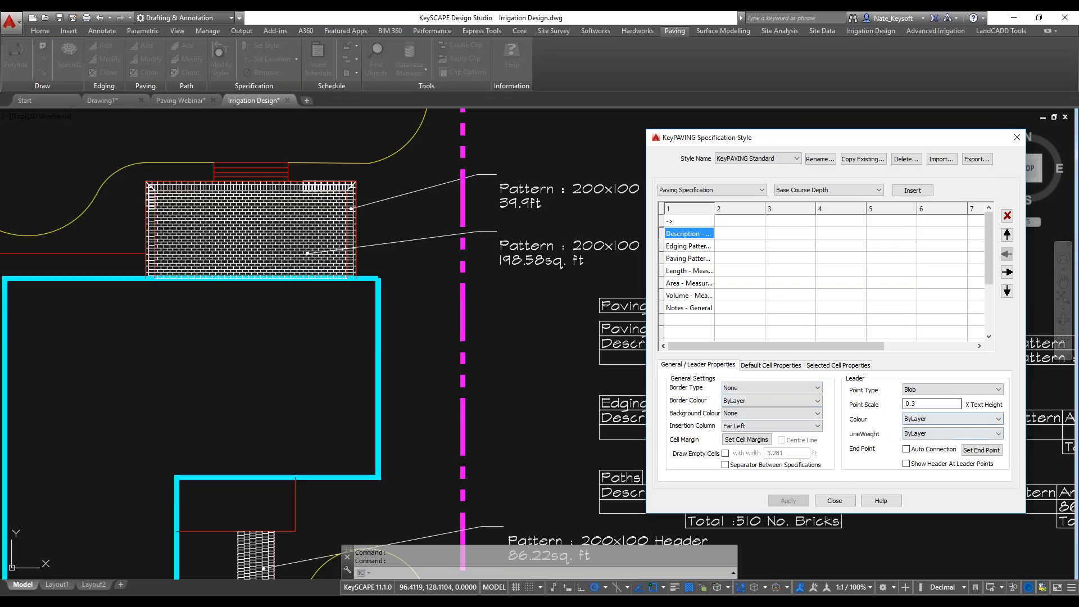
pyautogui.click(775, 365)
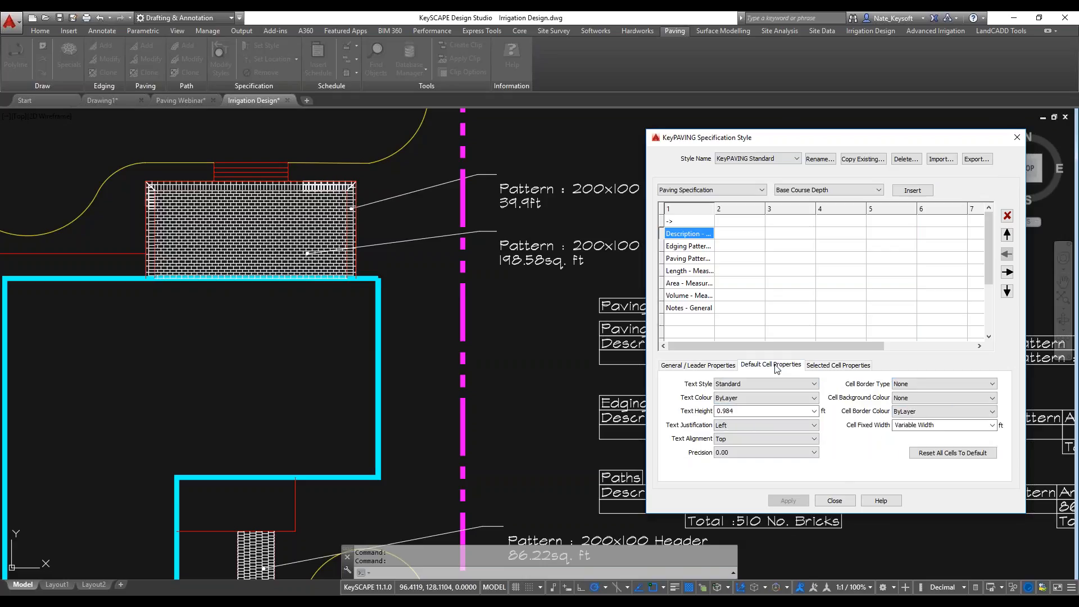
pyautogui.doubleClick(725, 411)
pyautogui.write('1')
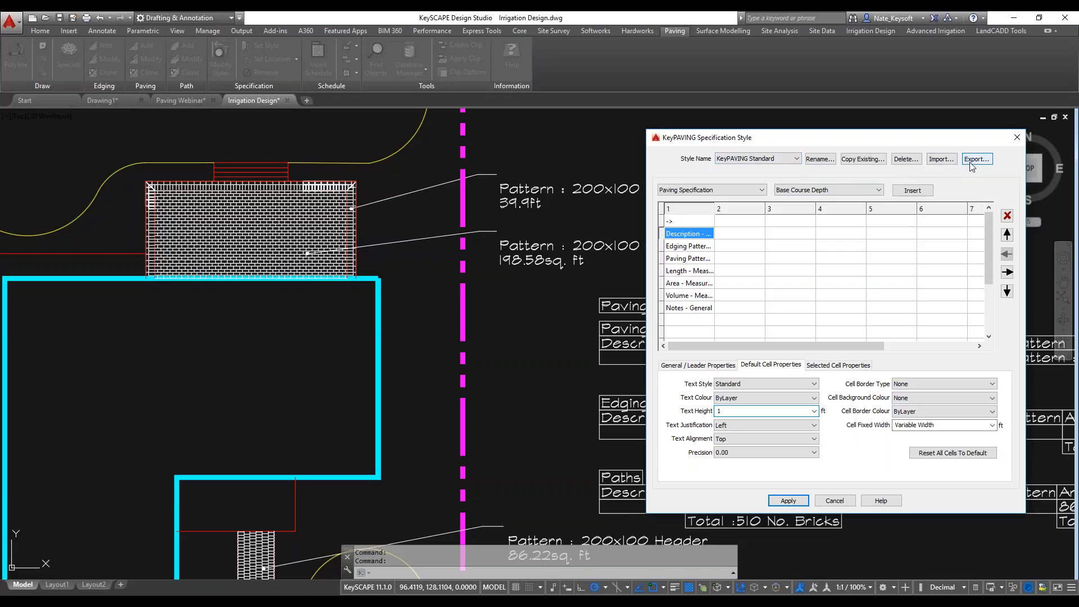
pyautogui.click(785, 500)
pyautogui.click(834, 502)
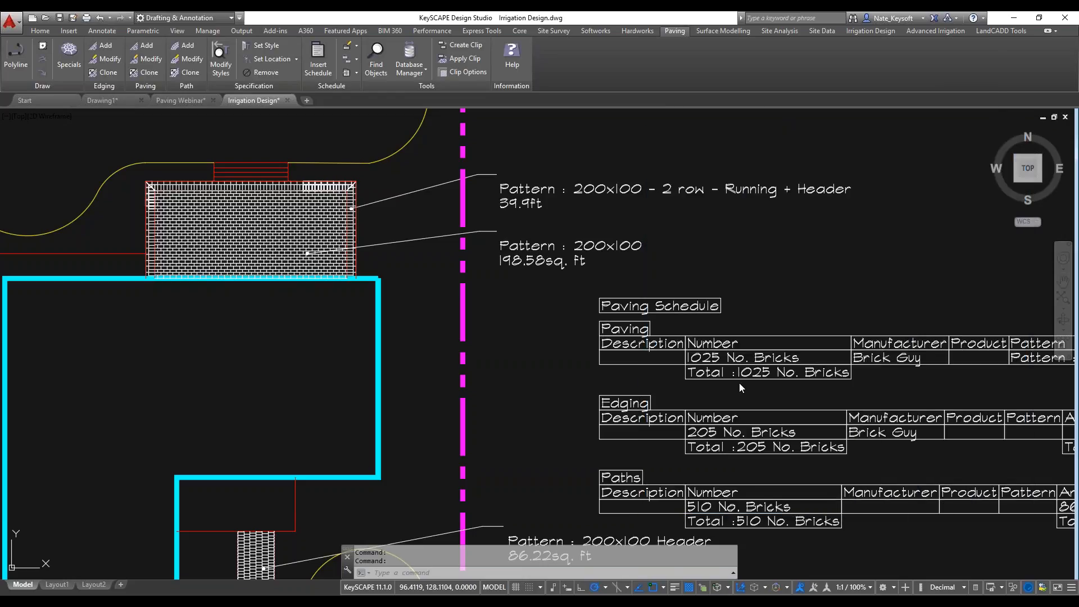
# Open the KeyPAVING Standard schedule style used by the paving schedule for editing.
pyautogui.click(771, 260)
pyautogui.scroll(-2, 758, 242)
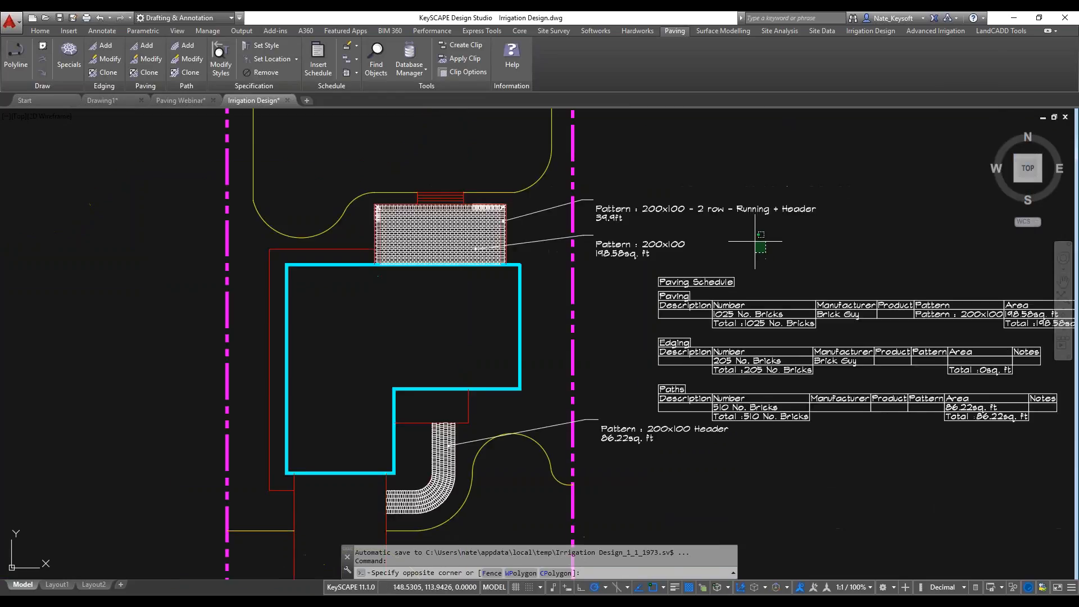
pyautogui.click(757, 242)
pyautogui.moveTo(792, 264); pyautogui.dragTo(574, 261, button='middle')
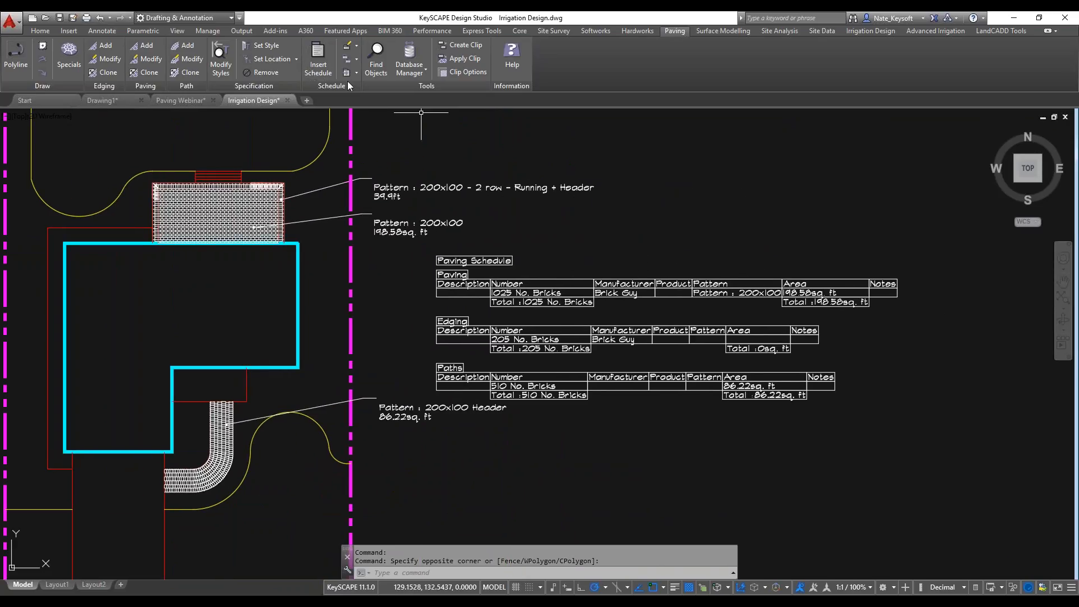
pyautogui.click(359, 45)
pyautogui.click(360, 58)
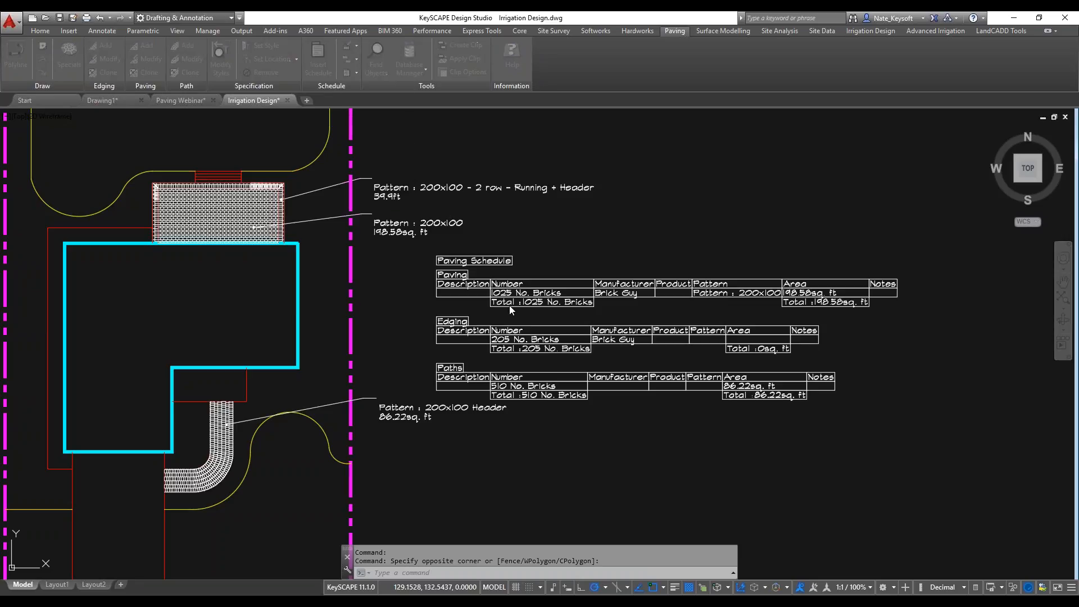
pyautogui.click(548, 326)
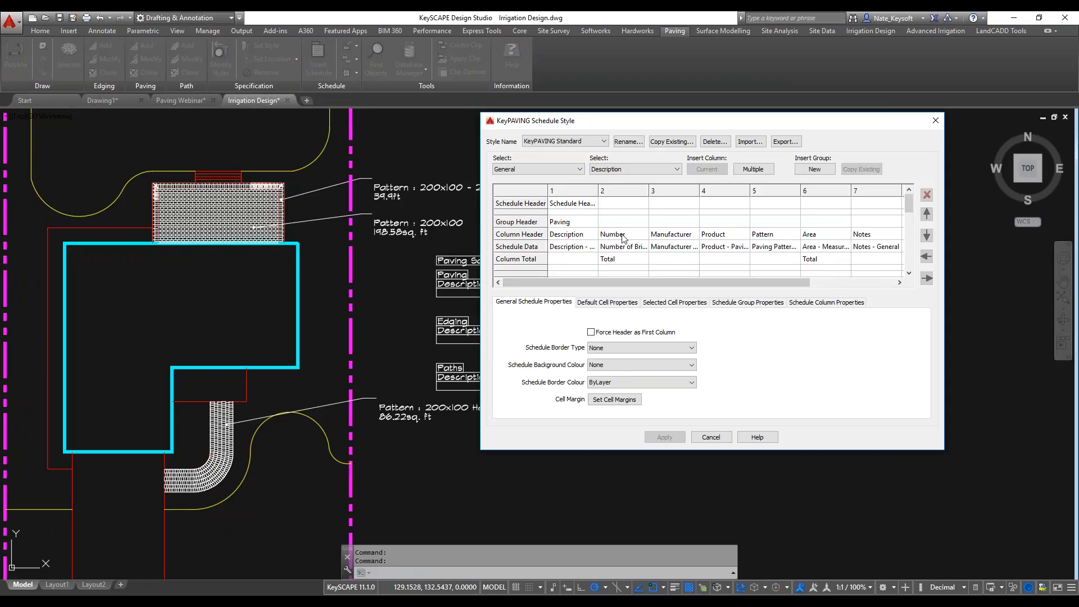
# Look through the Paving Specification fields available for the schedule style and leave the style without applying changes.
pyautogui.click(551, 170)
pyautogui.click(541, 197)
pyautogui.click(638, 170)
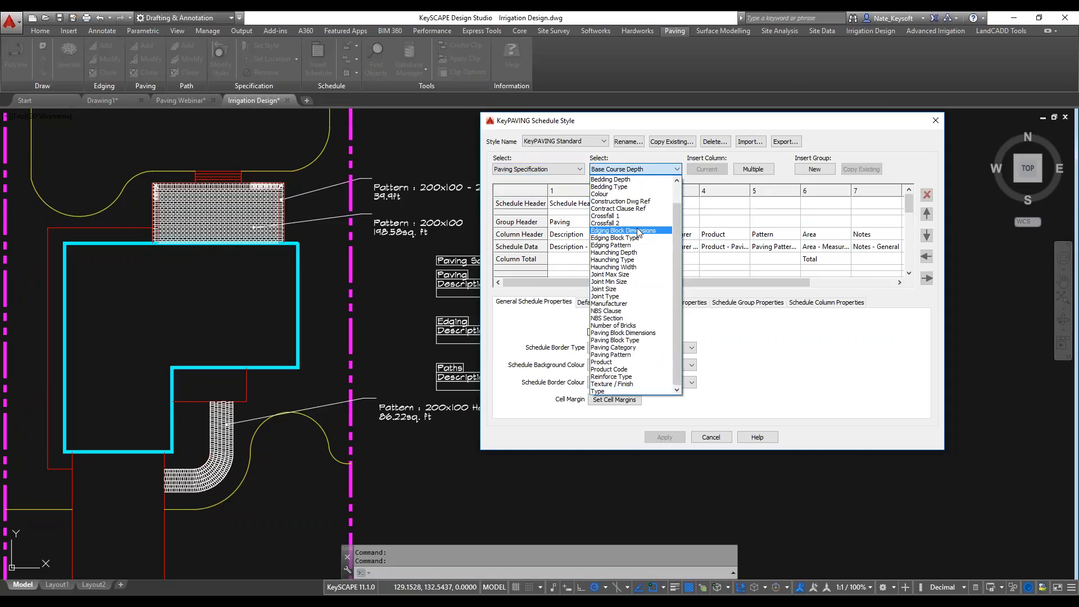
pyautogui.scroll(1, 651, 327)
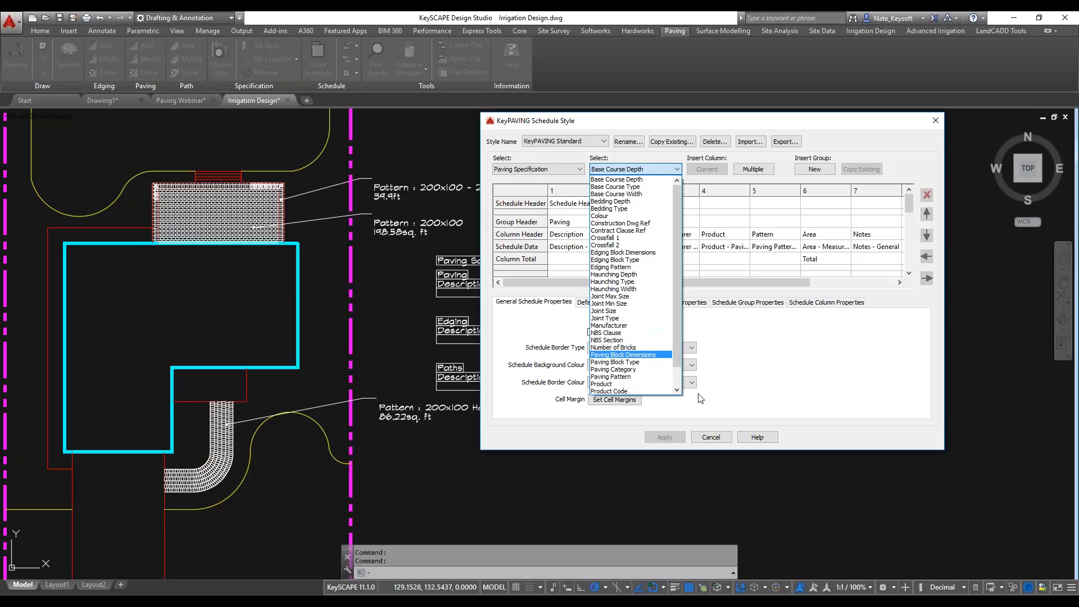
pyautogui.click(685, 385)
pyautogui.click(711, 438)
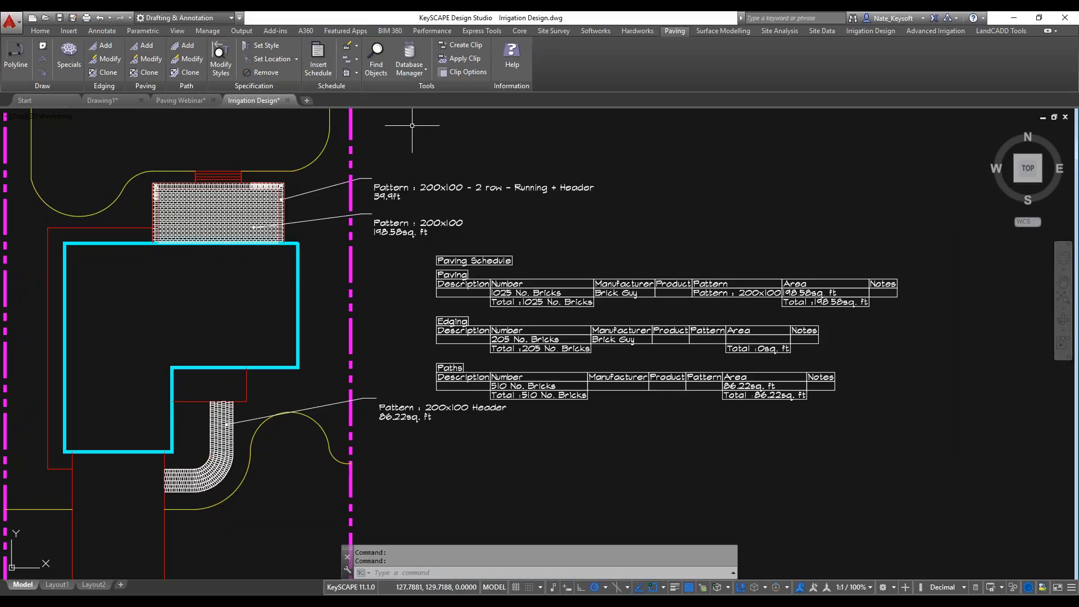
pyautogui.click(356, 73)
pyautogui.click(356, 58)
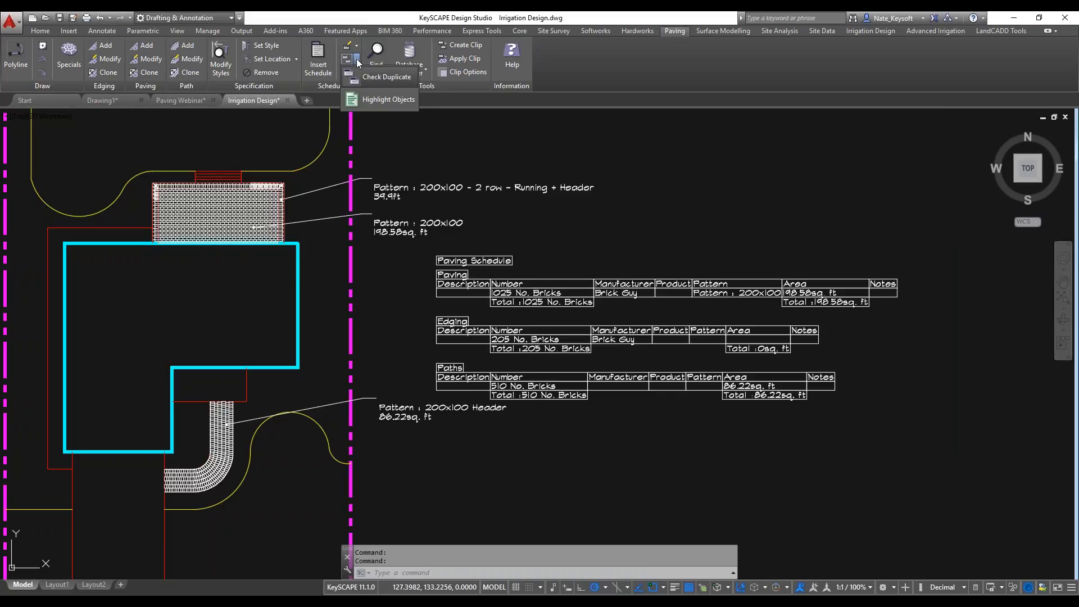
pyautogui.click(357, 58)
pyautogui.click(358, 70)
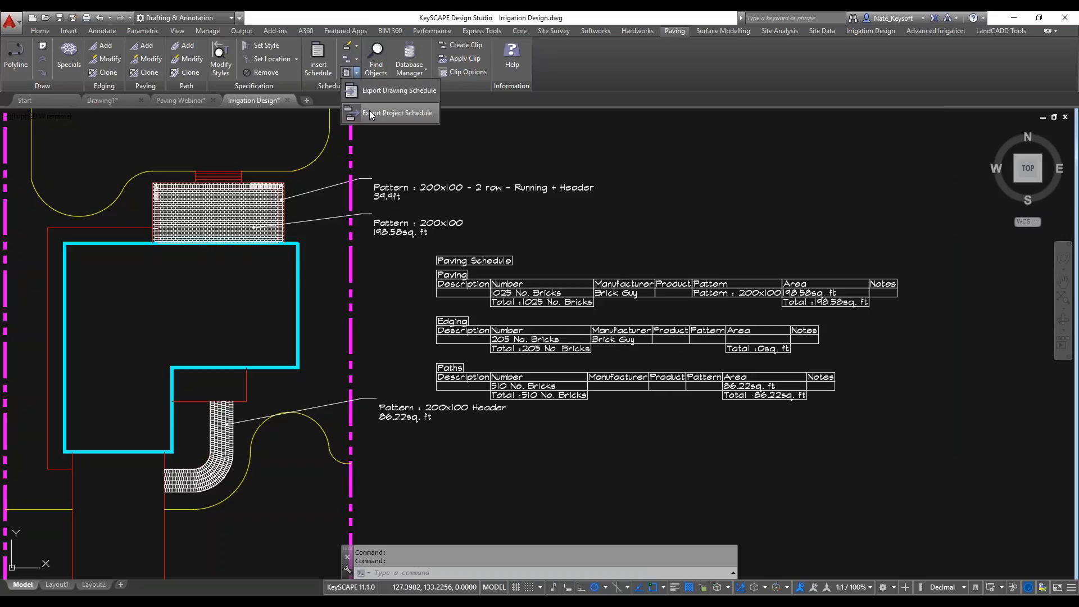
pyautogui.click(356, 47)
pyautogui.click(357, 48)
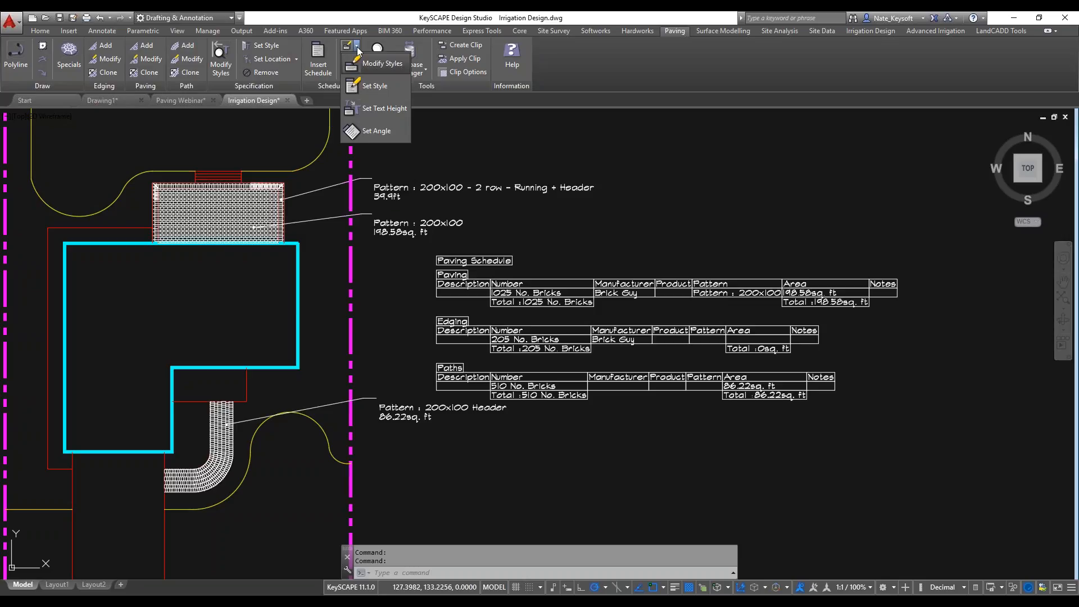
pyautogui.click(465, 123)
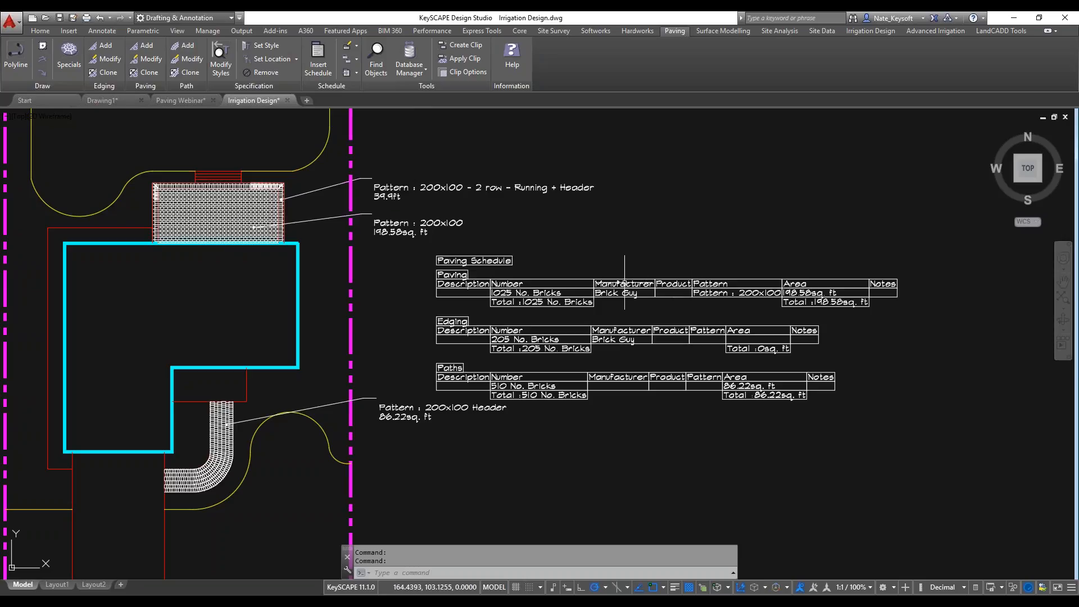
# Search the whole drawing for paving objects, locate the 200x100 2 row Running + Header edging on the patio and finish the search.
pyautogui.moveTo(515, 231); pyautogui.dragTo(639, 198, button='middle')
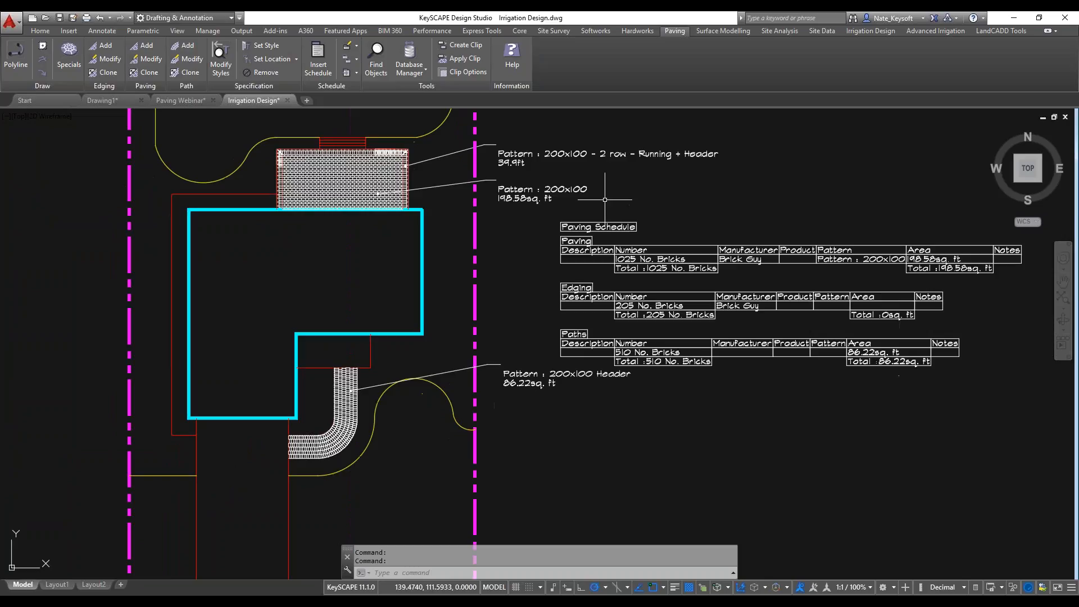
pyautogui.click(374, 69)
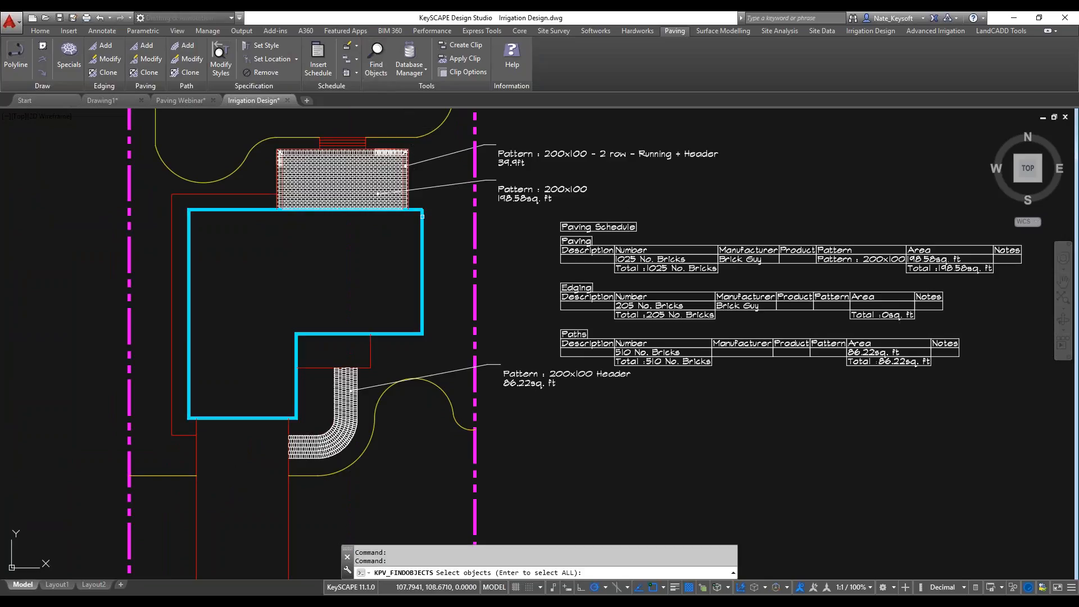
pyautogui.press('Return')
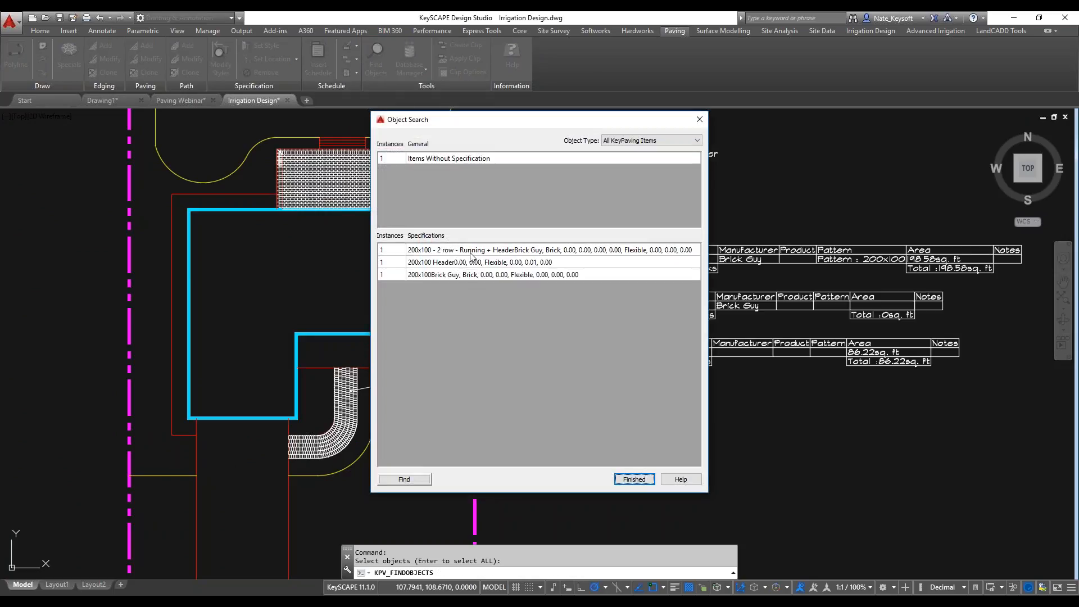
pyautogui.click(489, 252)
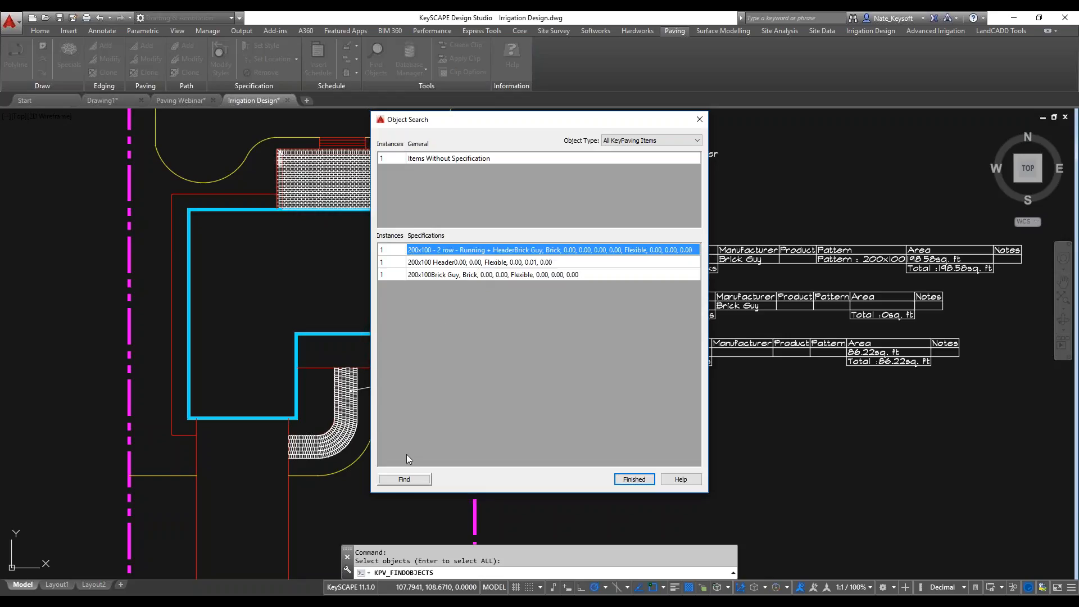
pyautogui.click(404, 479)
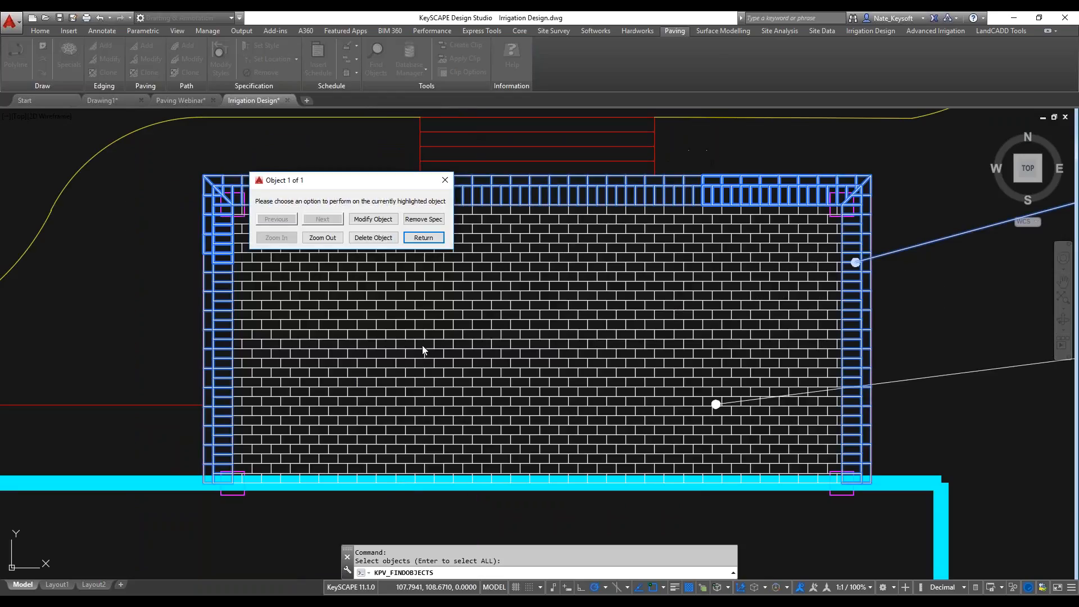
pyautogui.click(423, 238)
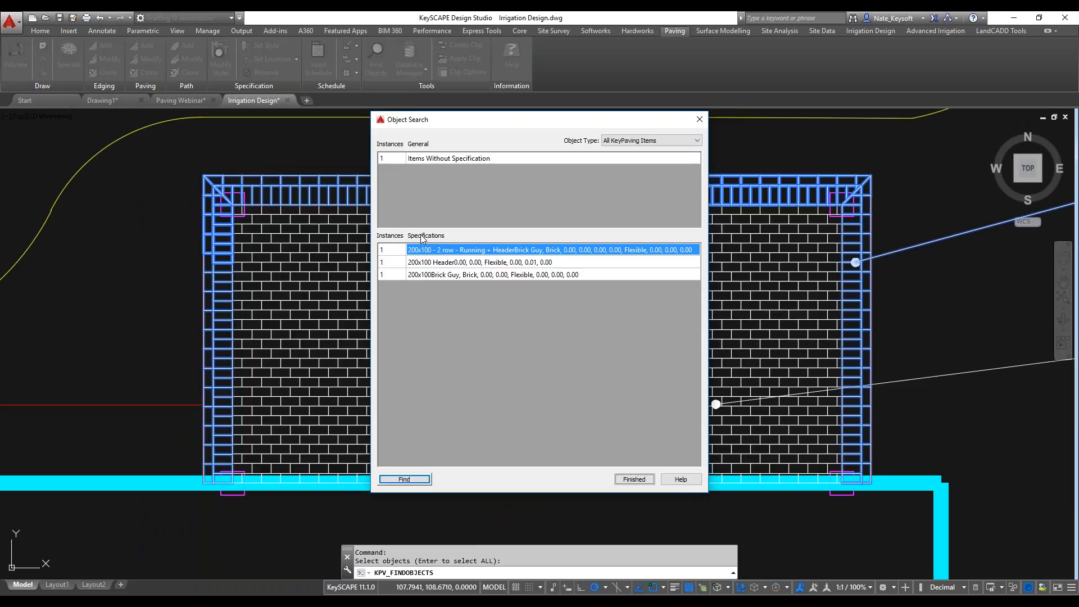
pyautogui.click(634, 478)
# Open the paving Database Manager and view the list of available material types.
pyautogui.scroll(-2, 956, 306)
pyautogui.moveTo(956, 306)
pyautogui.mouseDown(button='middle')
pyautogui.moveTo(750, 315)
pyautogui.moveTo(707, 305)
pyautogui.mouseUp(button='middle')
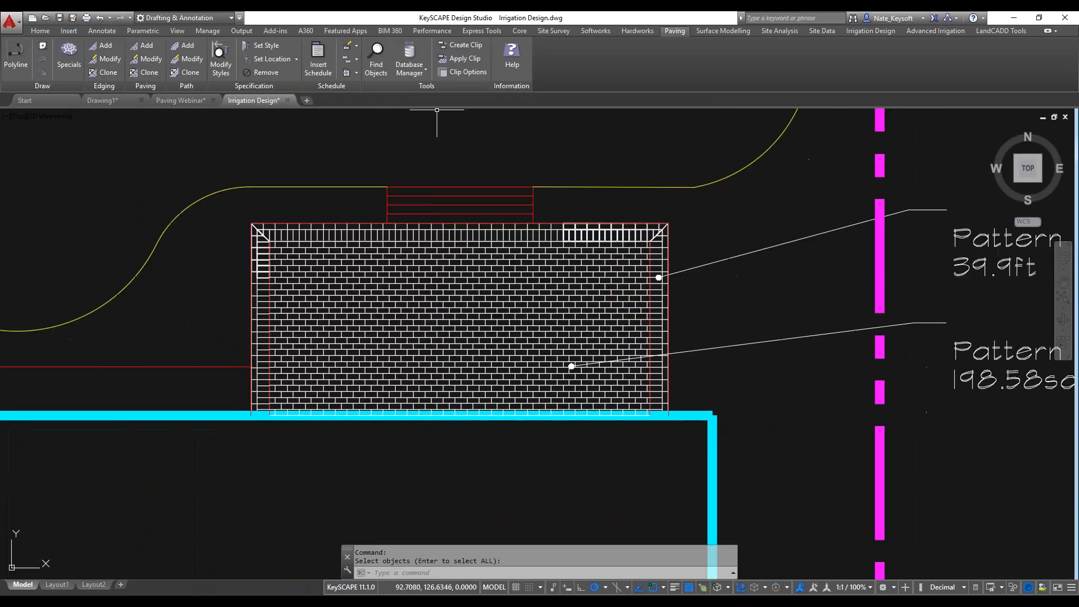
pyautogui.click(413, 71)
pyautogui.click(424, 93)
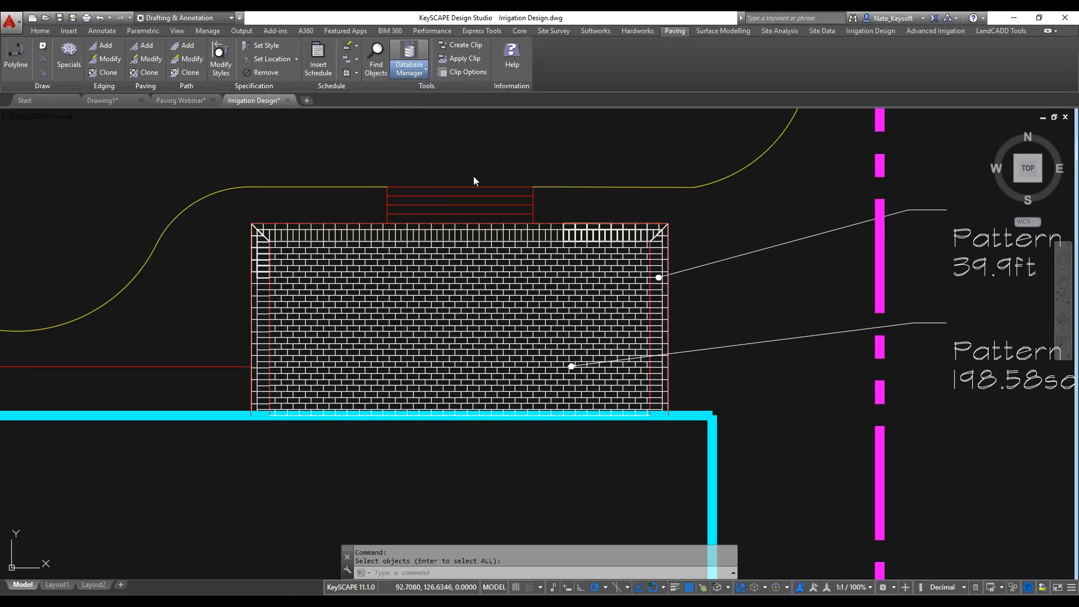
pyautogui.click(563, 235)
pyautogui.click(617, 273)
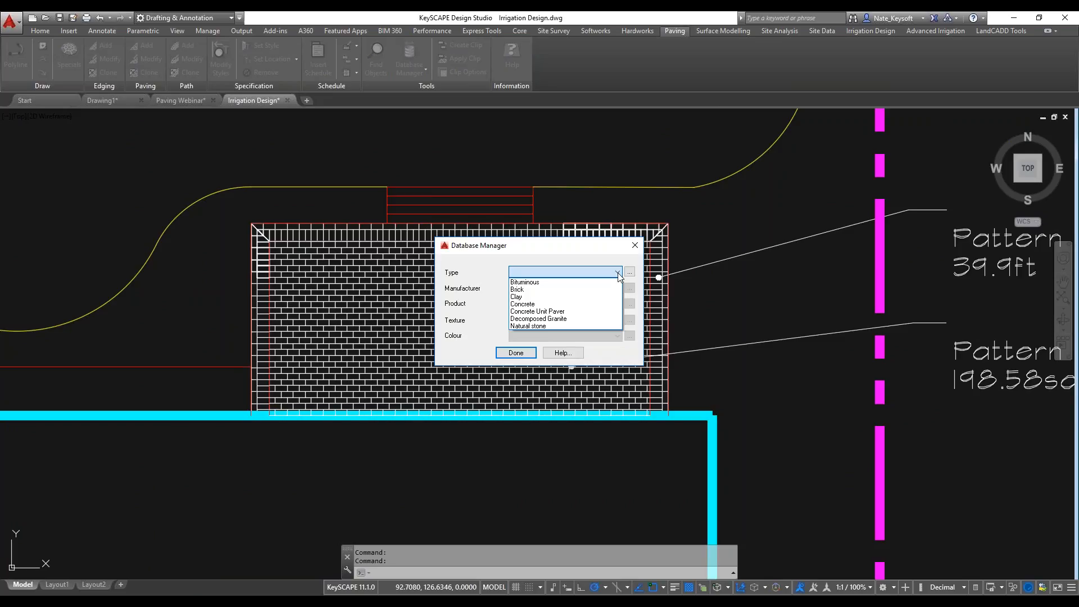
pyautogui.click(618, 273)
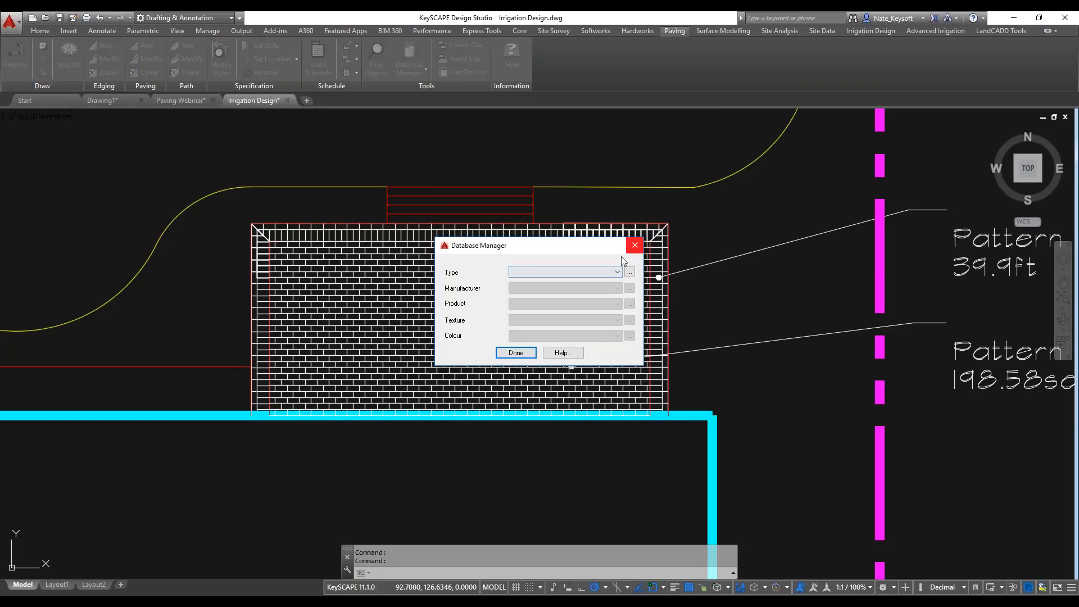
# Open the Pattern Manager, look through the Running block paving patterns and finish without changes.
pyautogui.click(417, 74)
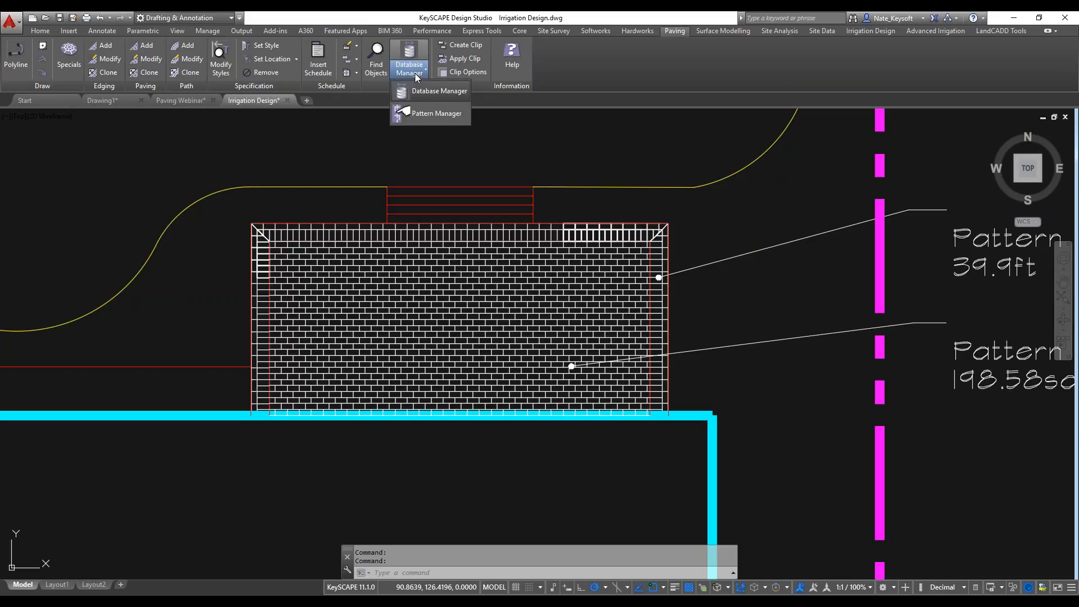
pyautogui.click(432, 114)
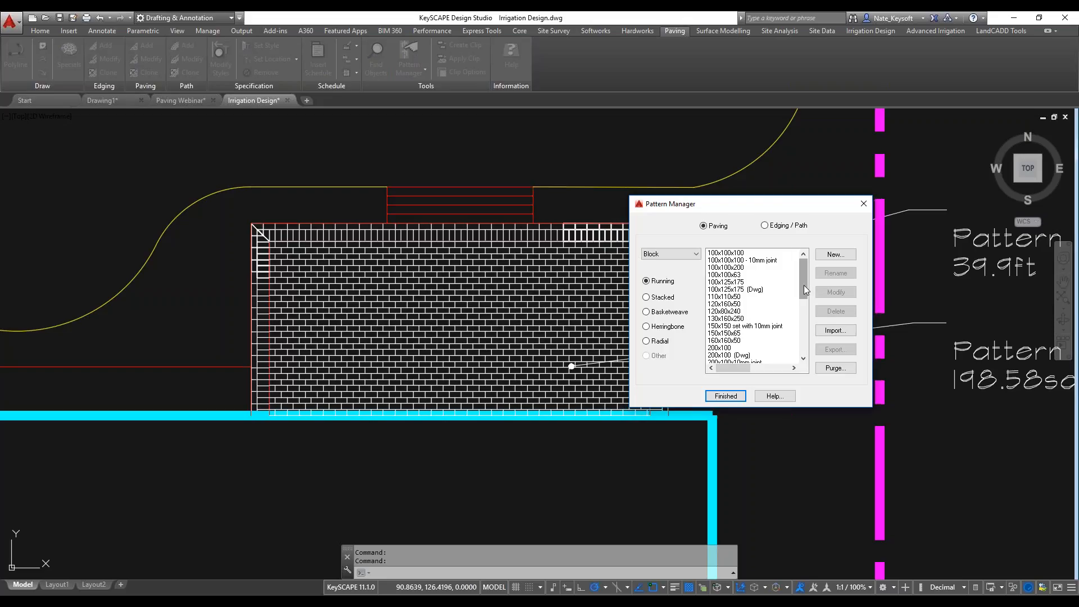
pyautogui.moveTo(804, 287); pyautogui.dragTo(814, 342)
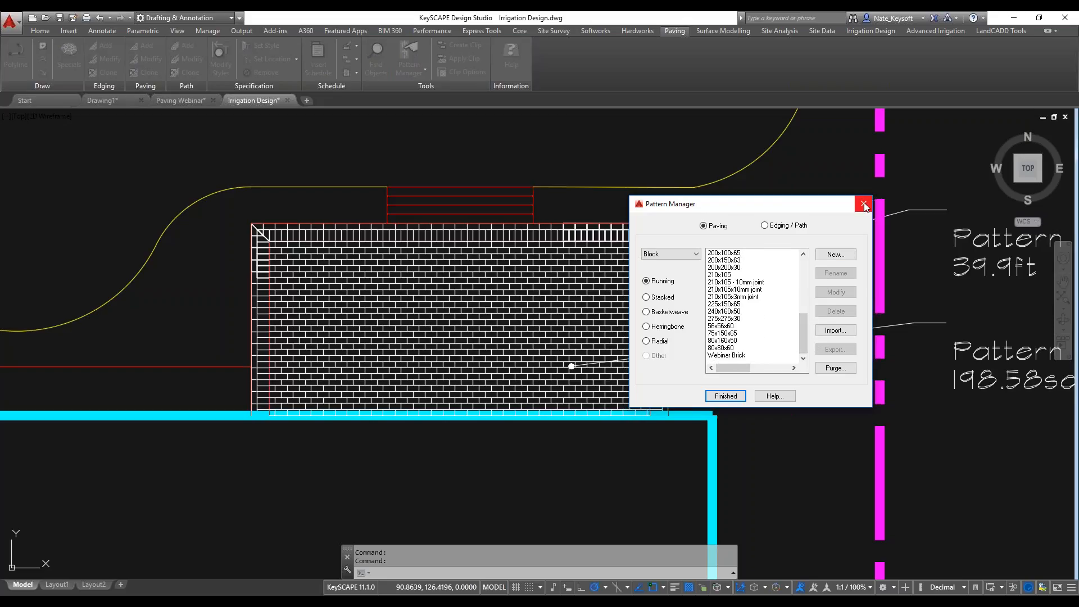
pyautogui.click(725, 396)
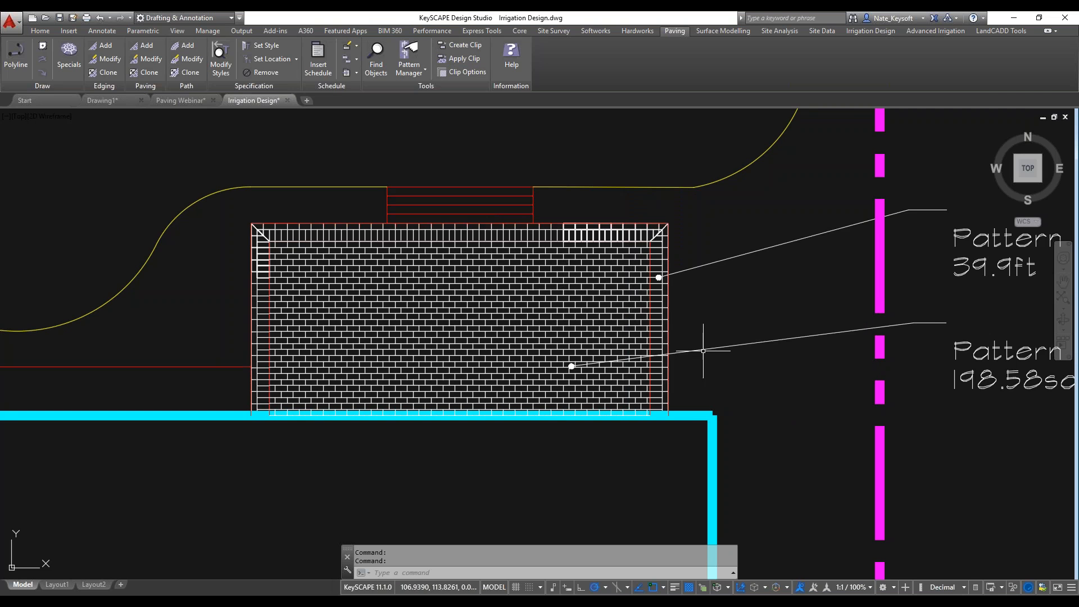
# Turn object snap off and draw a circle over the bend of the curved header path.
pyautogui.scroll(-2, 702, 350)
pyautogui.moveTo(795, 429); pyautogui.dragTo(688, 163, button='middle')
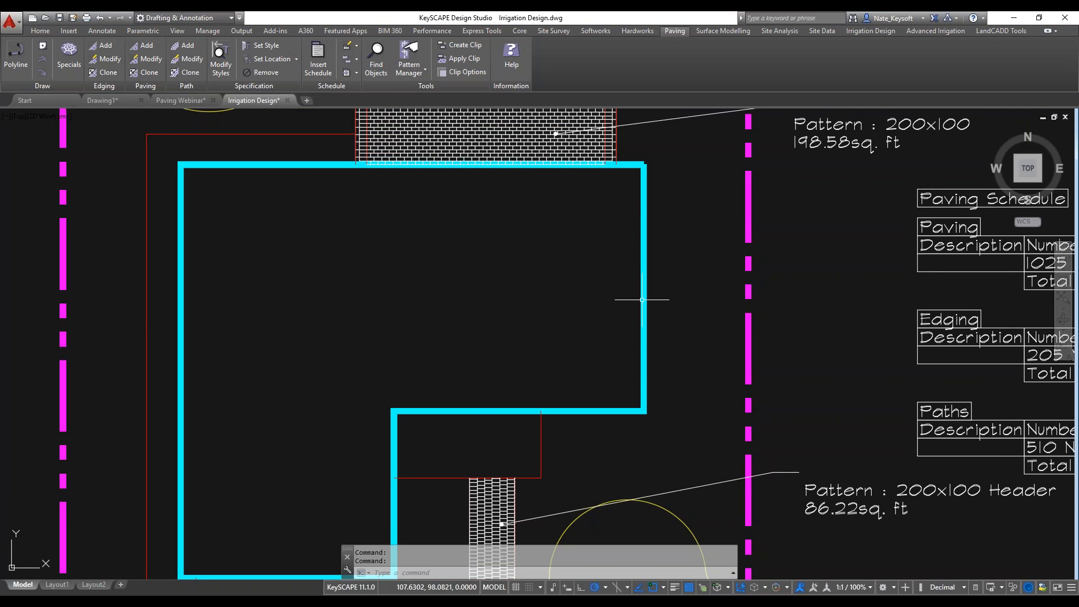
pyautogui.moveTo(602, 438); pyautogui.dragTo(616, 173, button='middle')
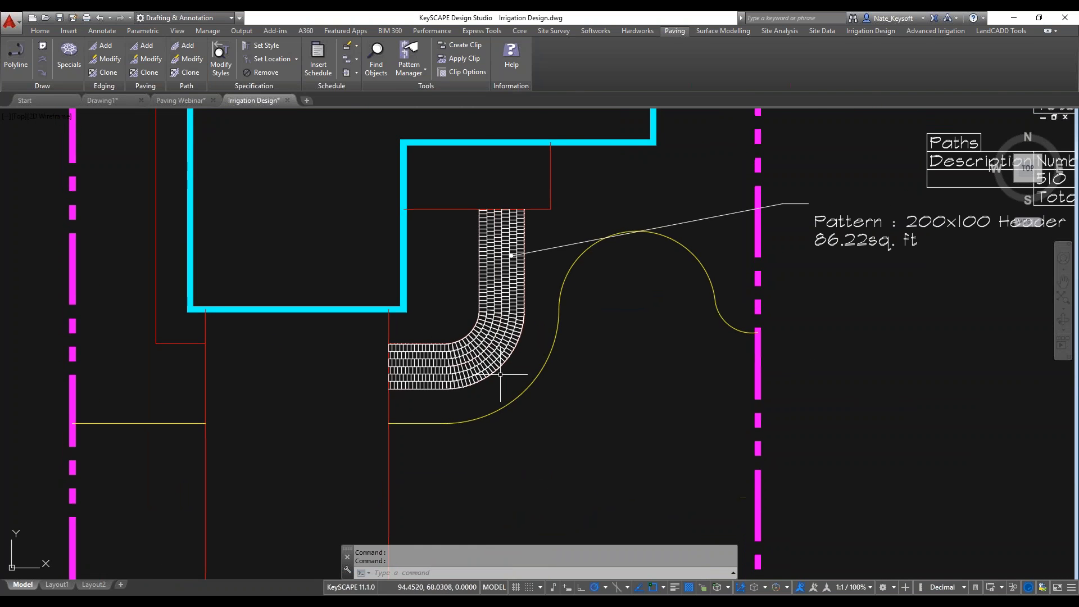
pyautogui.scroll(2, 510, 369)
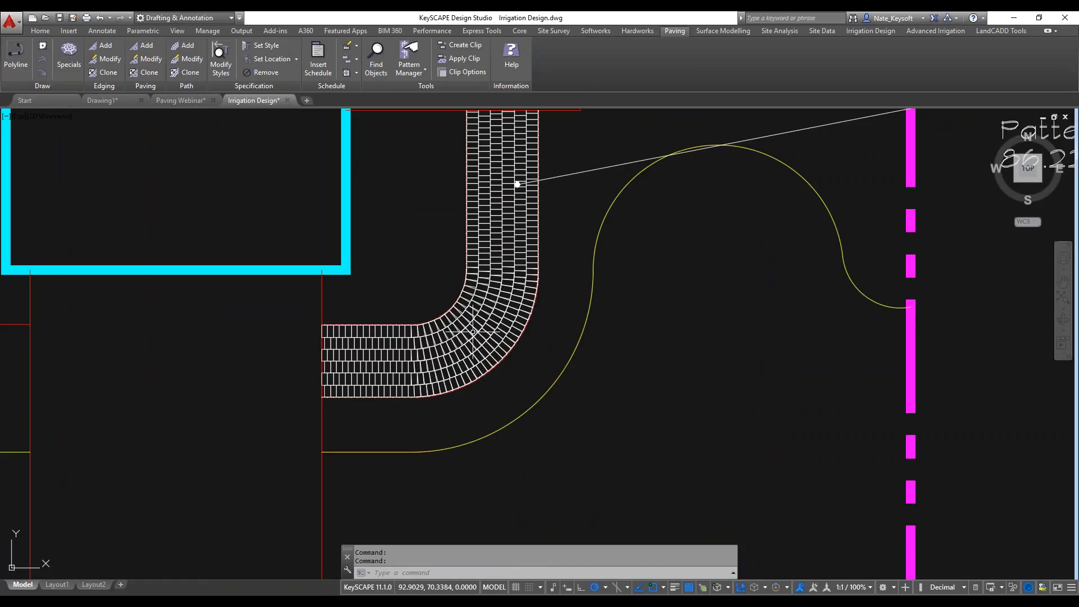
pyautogui.scroll(2, 470, 334)
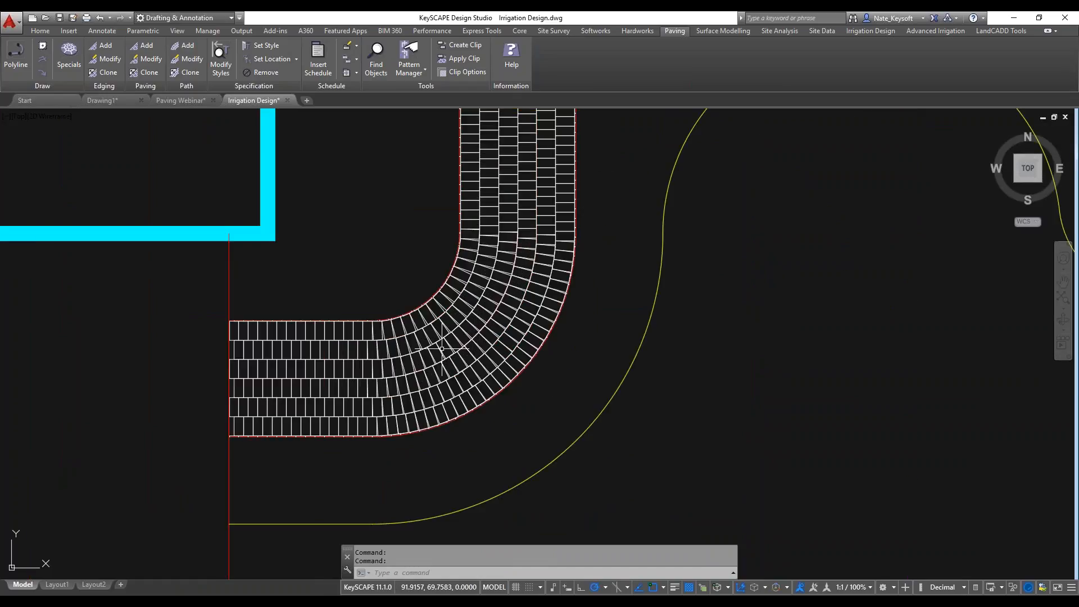
pyautogui.scroll(-2, 441, 349)
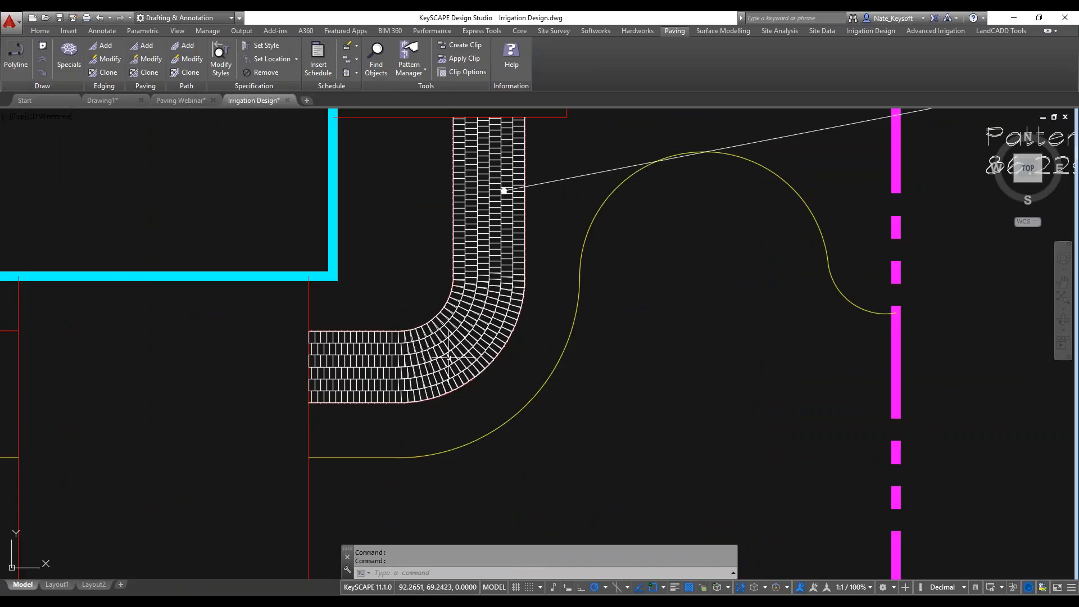
pyautogui.write('c')
pyautogui.press('Return')
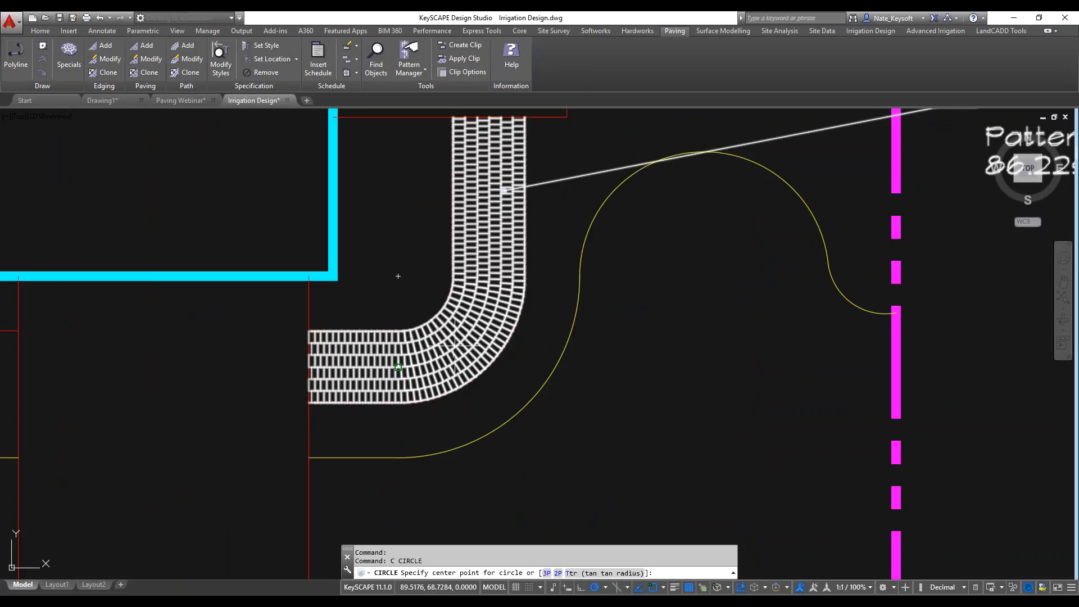
pyautogui.press('F3')
pyautogui.click(463, 346)
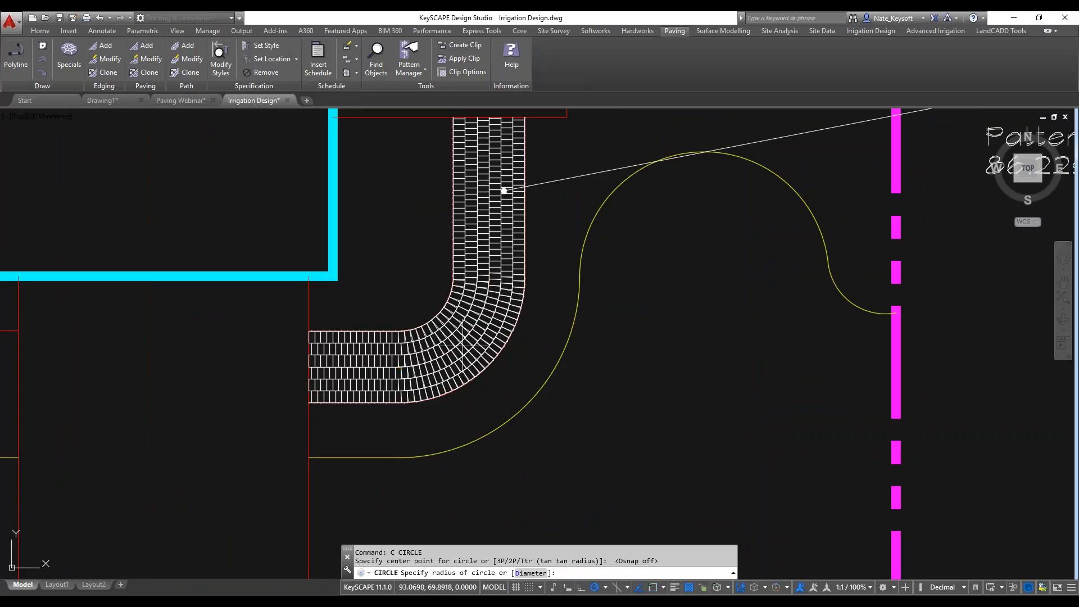
pyautogui.click(413, 289)
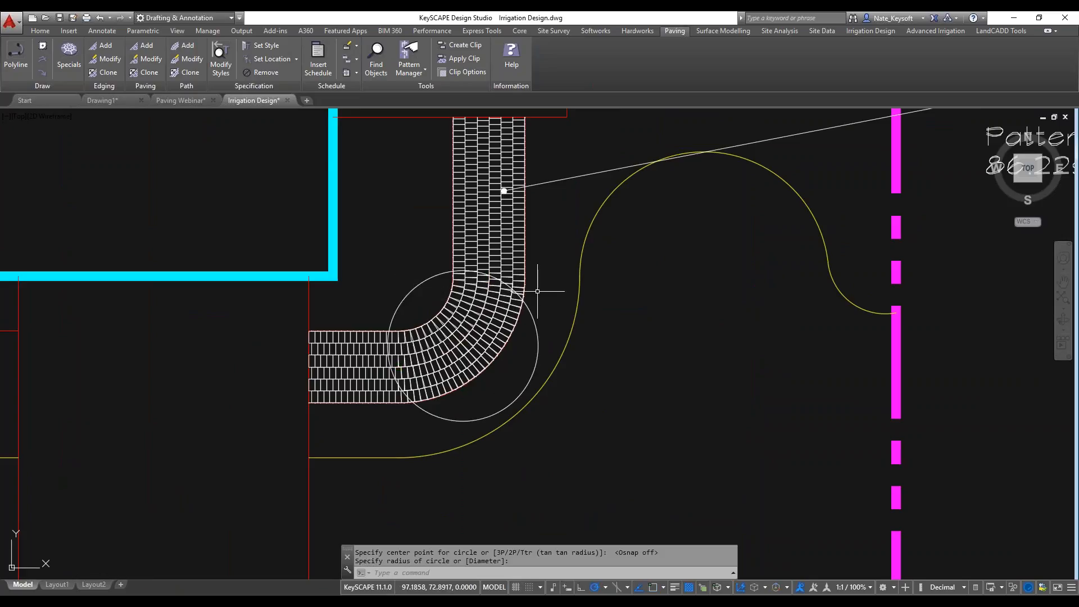
# Move the circle over the path bend slightly up and to the left.
pyautogui.scroll(2, 526, 294)
pyautogui.click(521, 315)
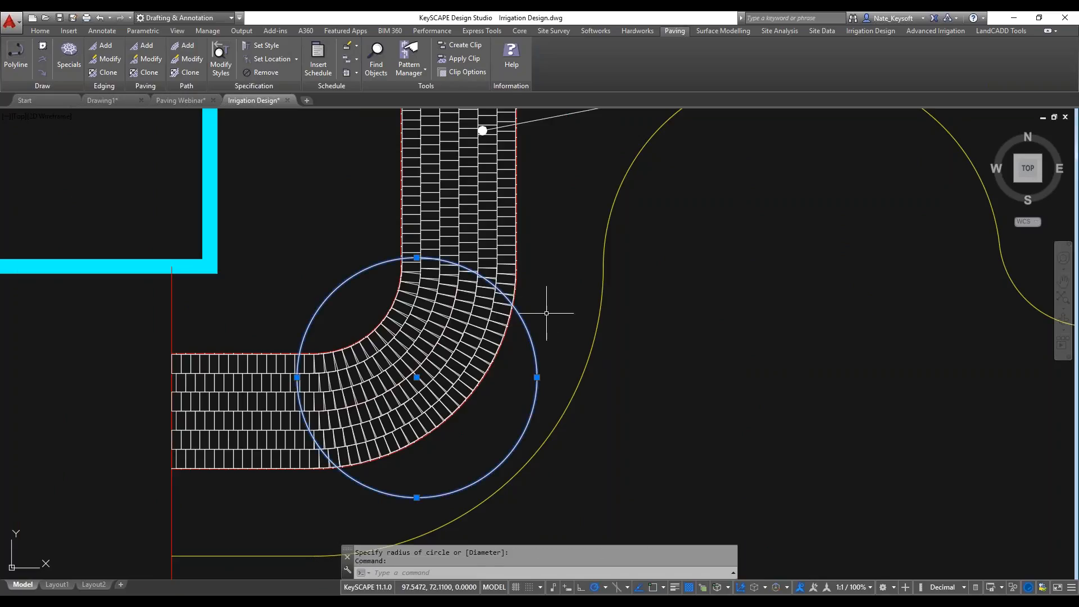
pyautogui.write('m')
pyautogui.press('Return')
pyautogui.click(550, 293)
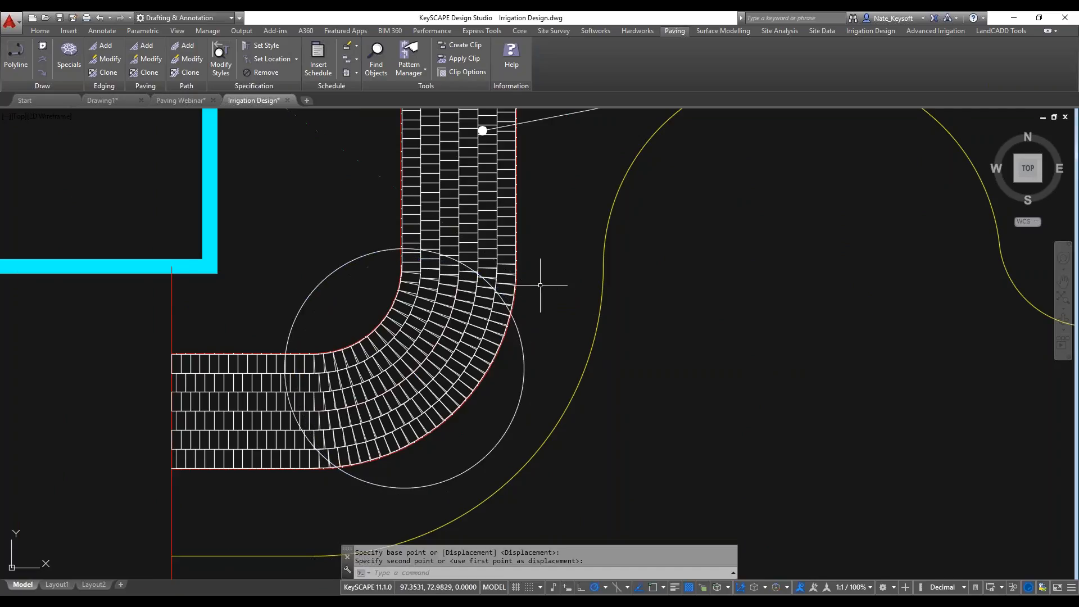
# Create a clip boundary from the circle over the path bend, keeping the source circle.
pyautogui.click(469, 48)
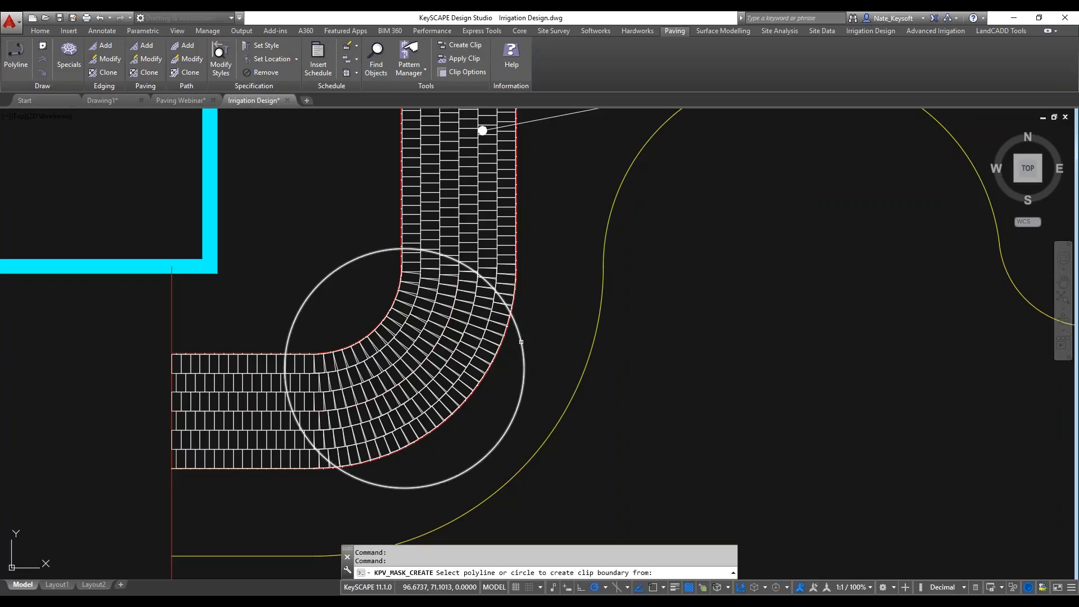
pyautogui.click(519, 340)
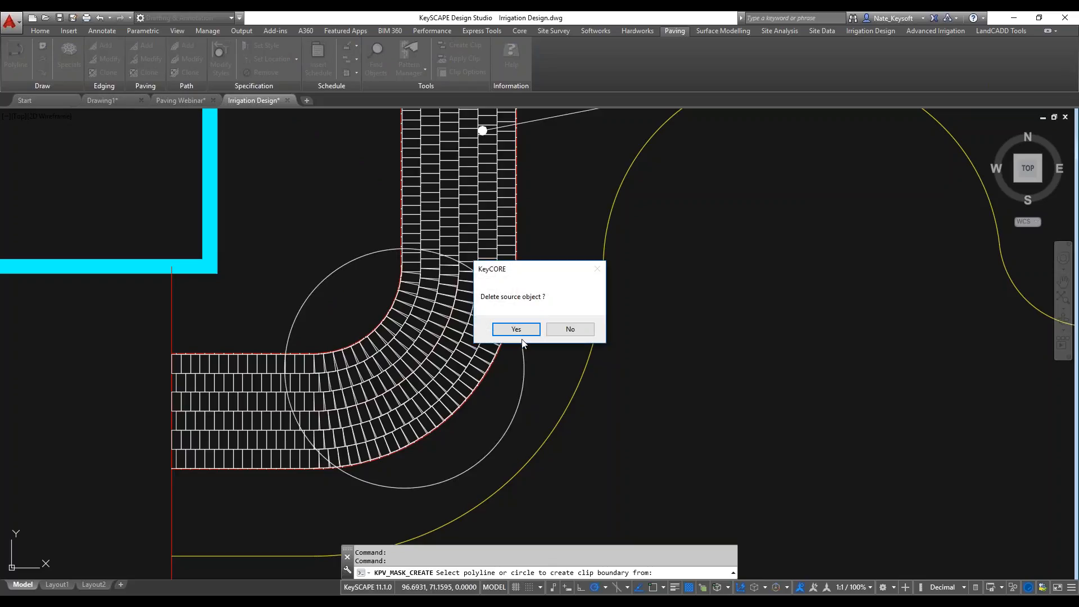
pyautogui.click(570, 328)
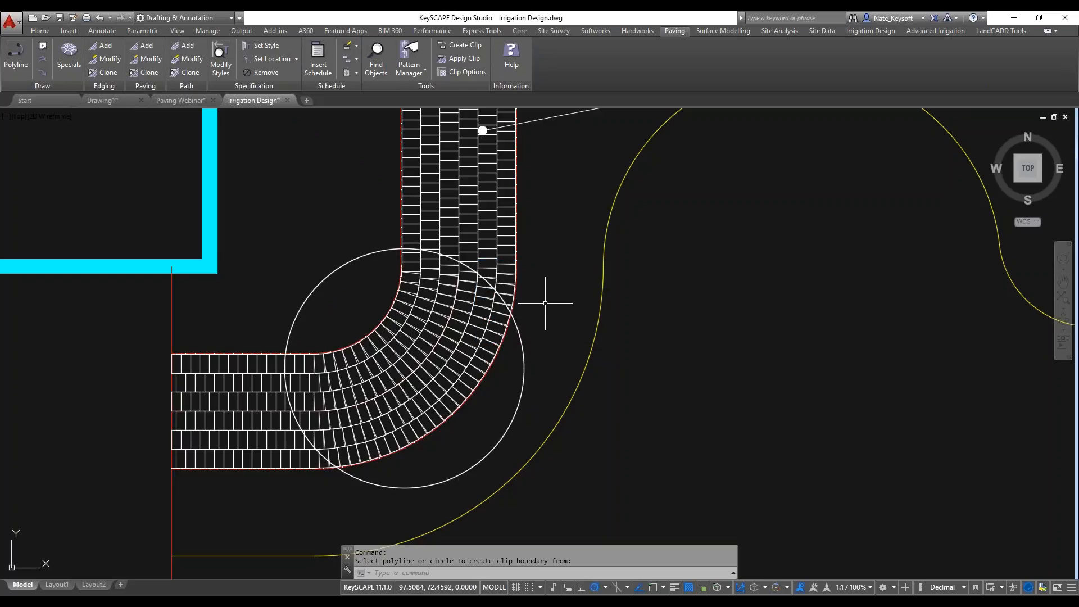
pyautogui.click(466, 59)
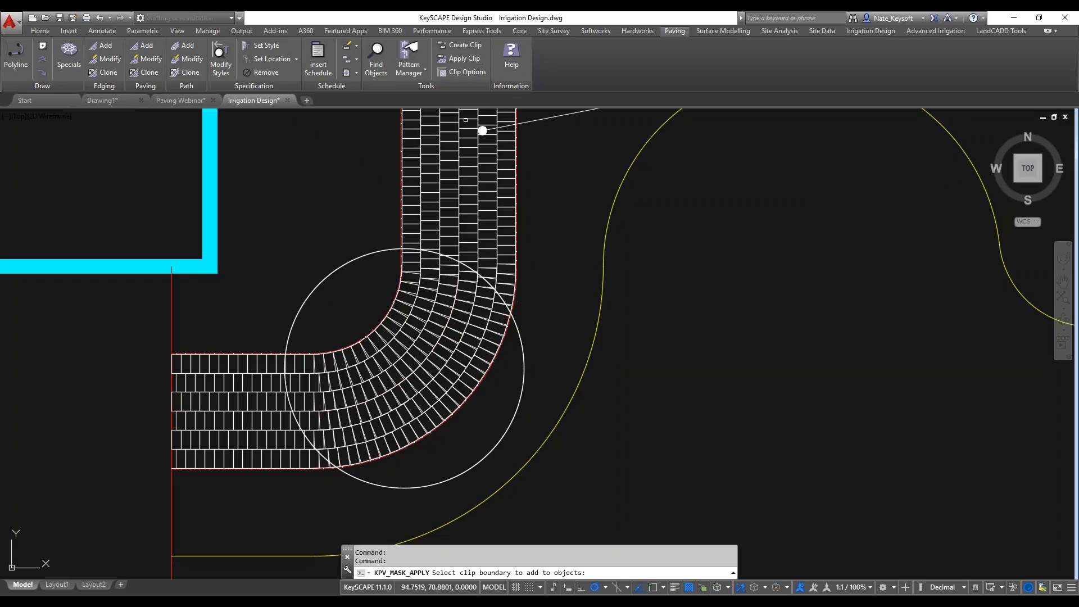
pyautogui.click(470, 242)
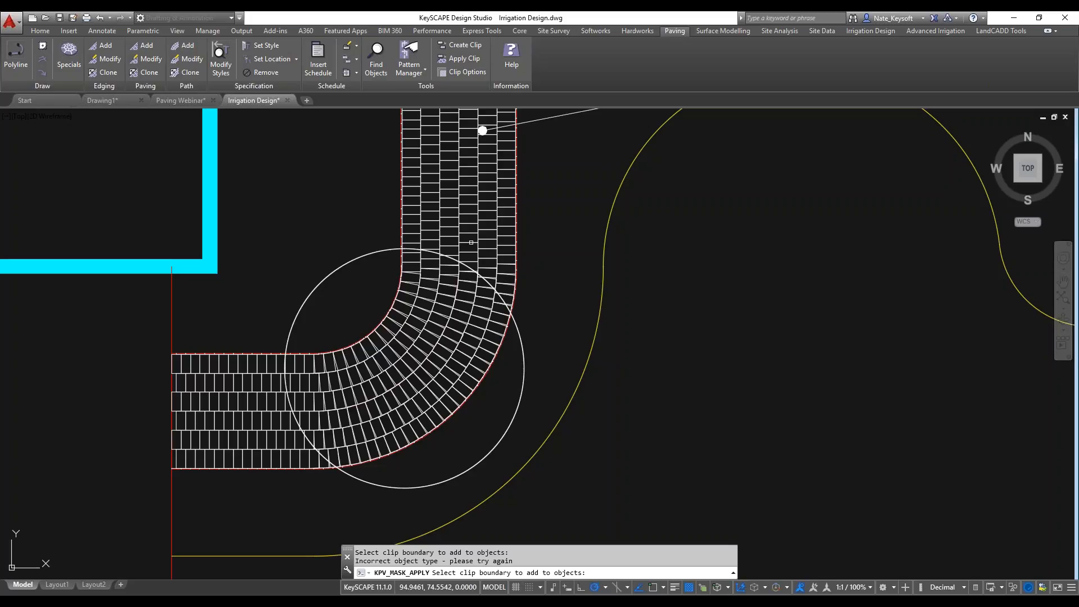
pyautogui.click(522, 355)
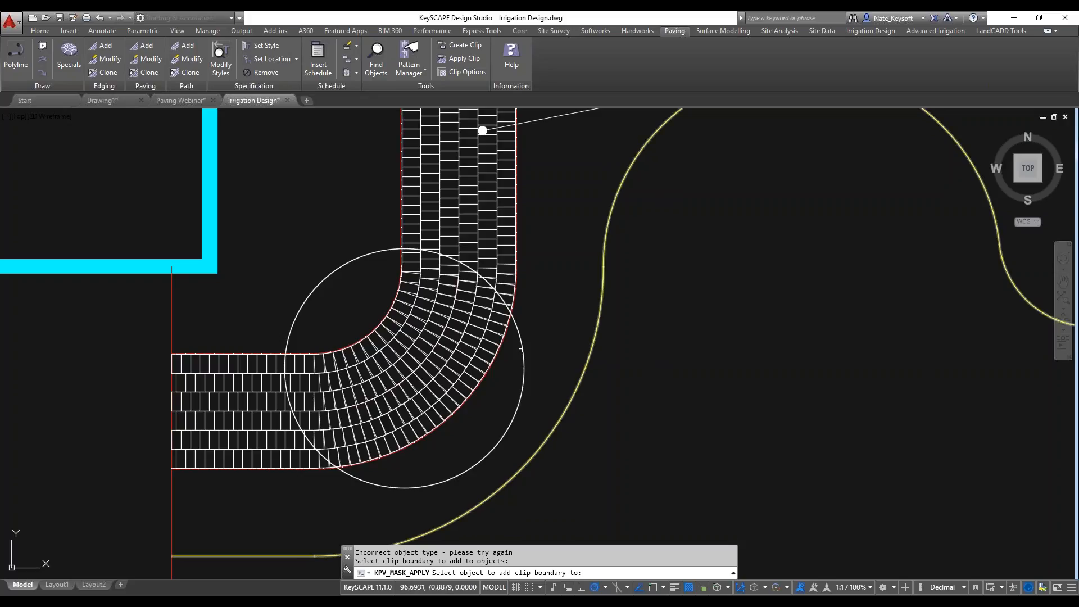
pyautogui.click(524, 359)
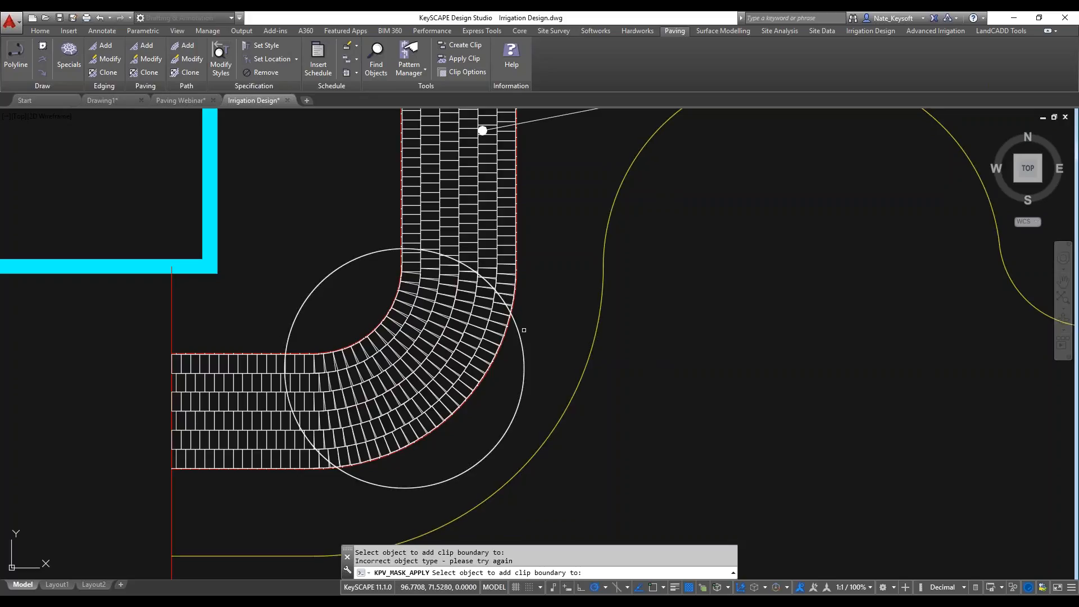
pyautogui.press('Return')
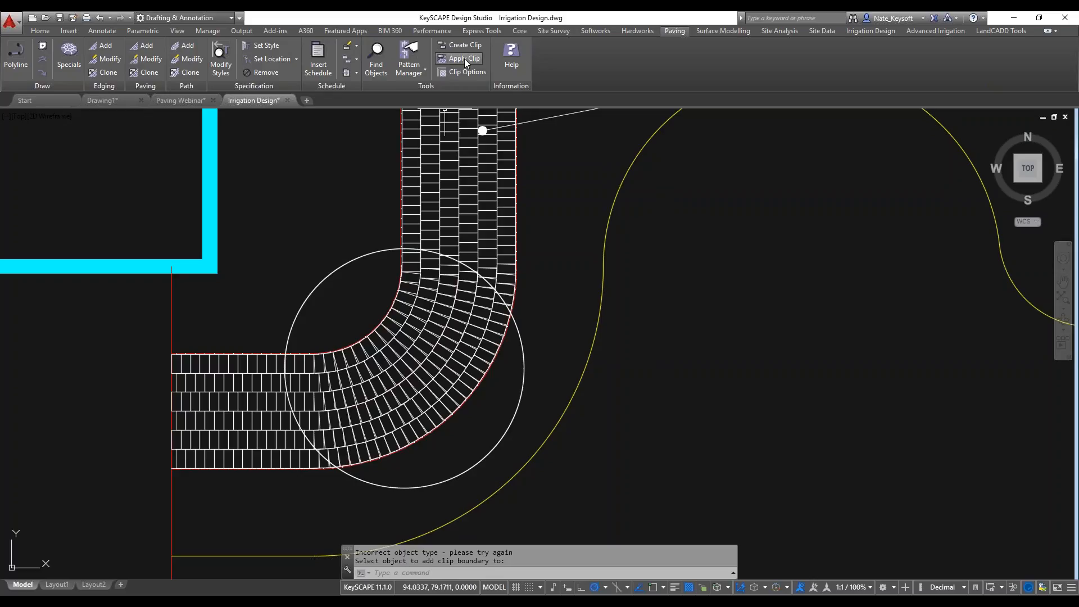
# Apply the circular clip boundary to the curved header path.
pyautogui.click(466, 60)
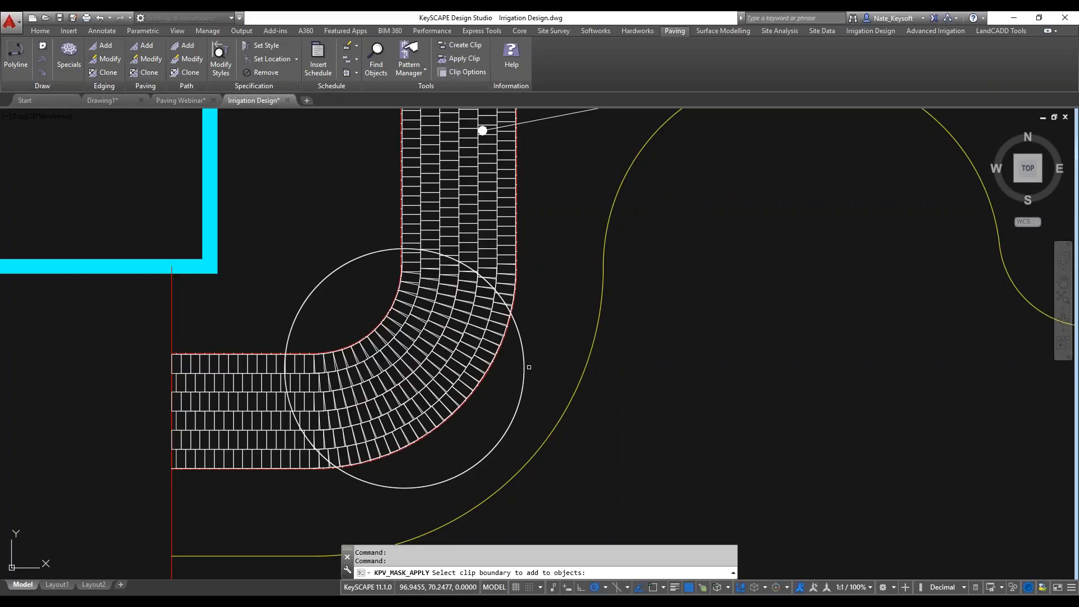
pyautogui.click(524, 367)
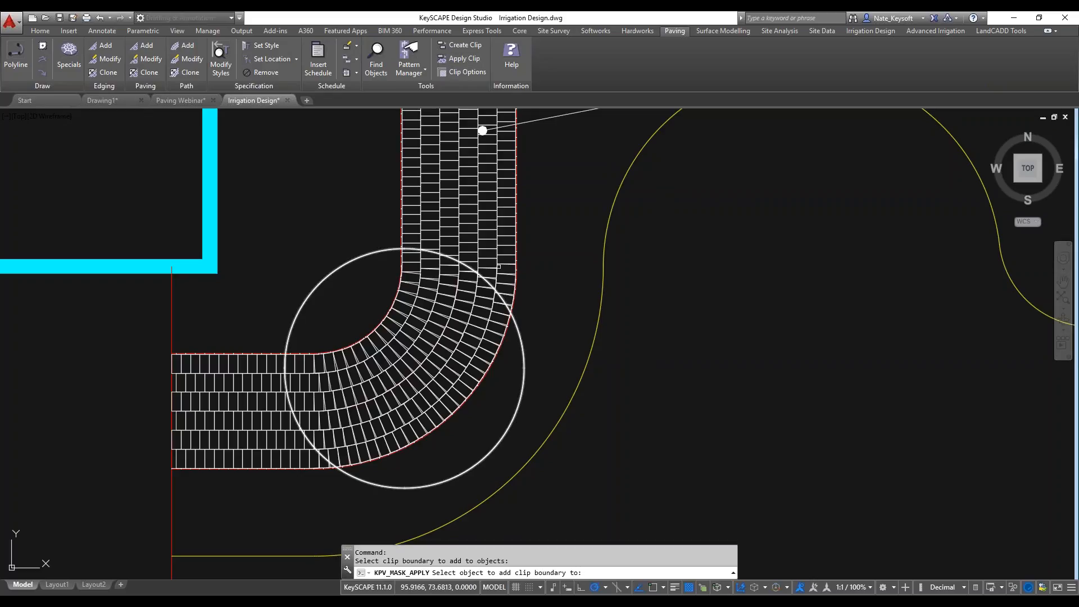
pyautogui.click(430, 167)
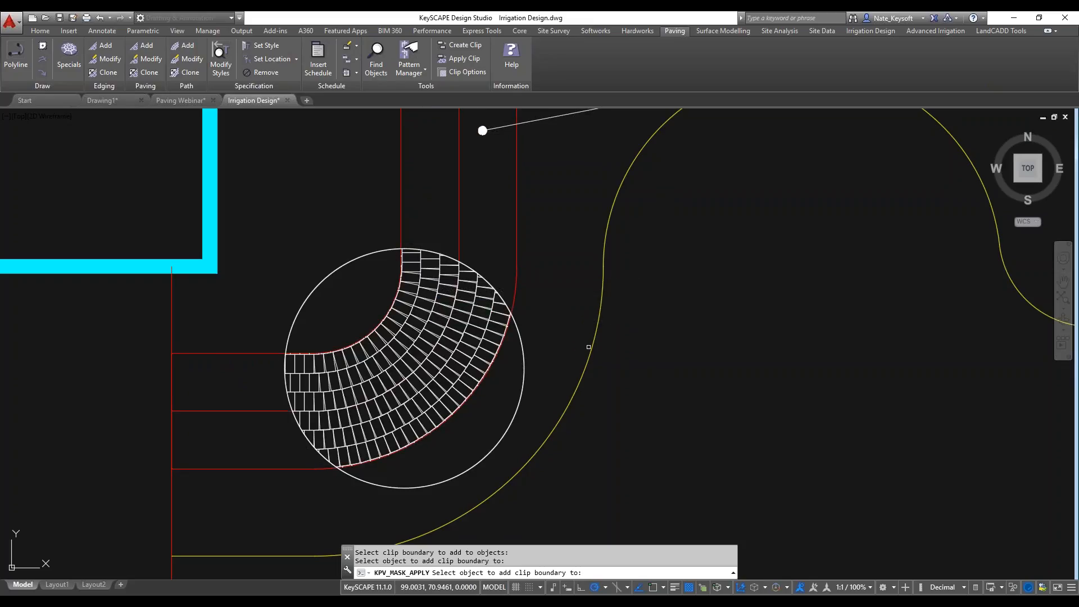
pyautogui.scroll(-2, 564, 333)
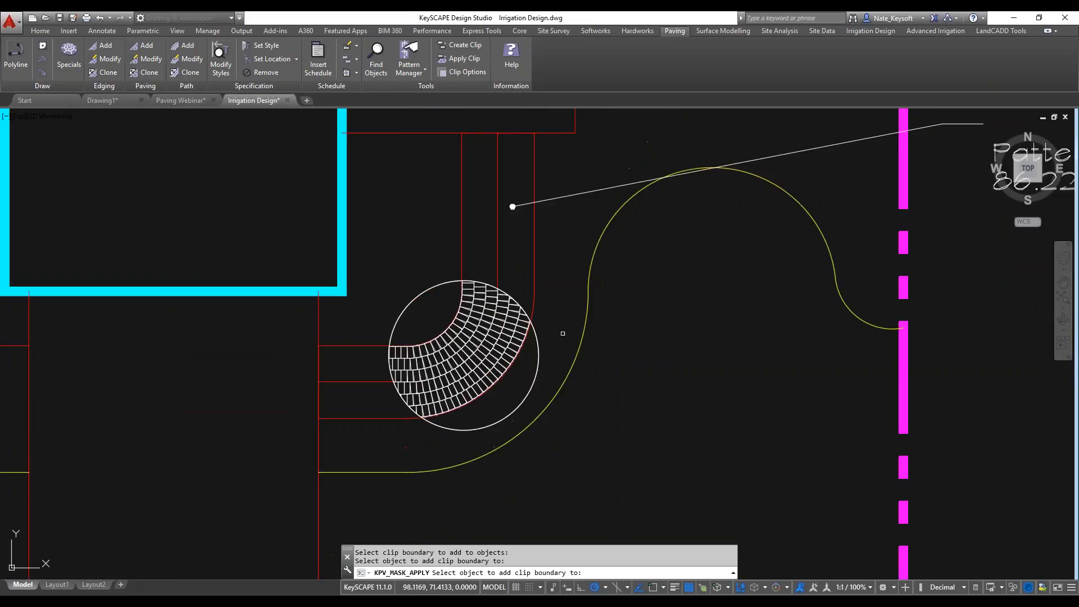
pyautogui.scroll(2, 563, 333)
pyautogui.press('Return')
# Move the circular clip boundary from the bend to the straight end of the header path beside the driveway.
pyautogui.click(524, 366)
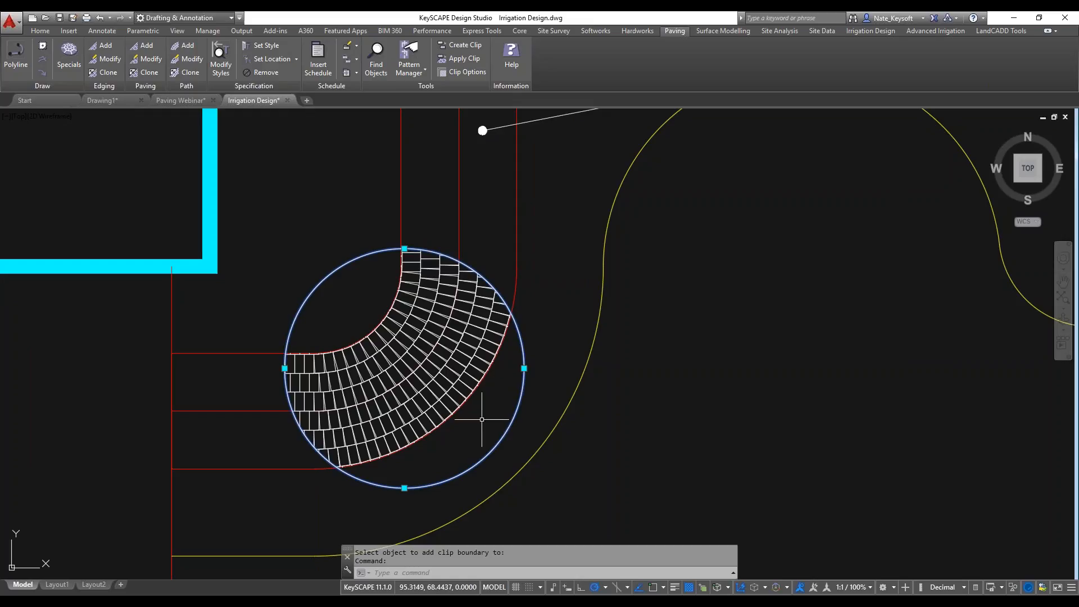
pyautogui.scroll(-3, 492, 403)
pyautogui.moveTo(489, 407); pyautogui.dragTo(532, 400, button='middle')
pyautogui.write('m')
pyautogui.press('Return')
pyautogui.click(518, 414)
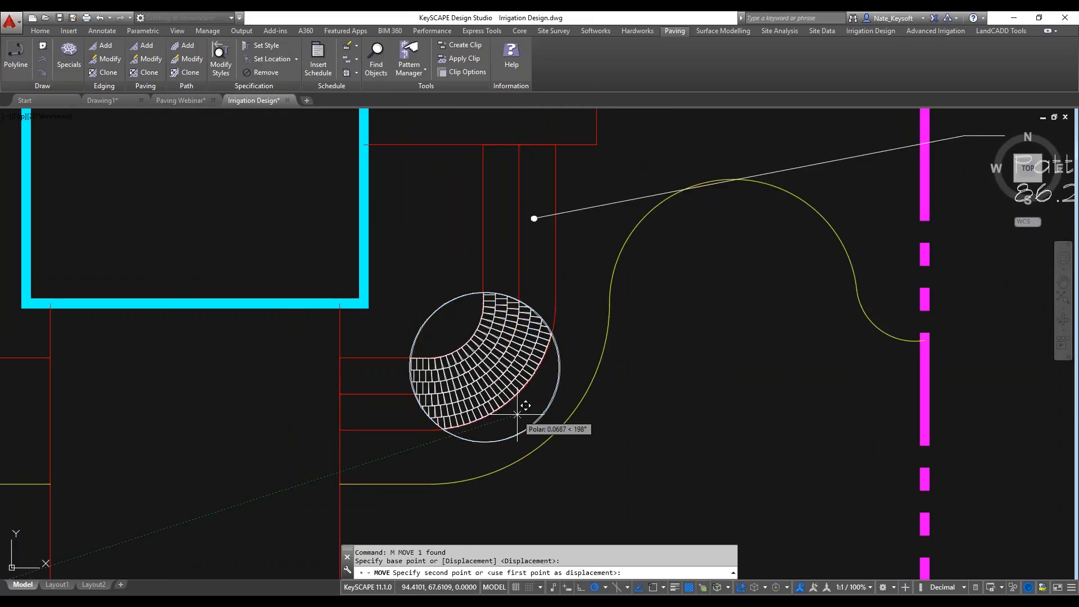
pyautogui.click(402, 441)
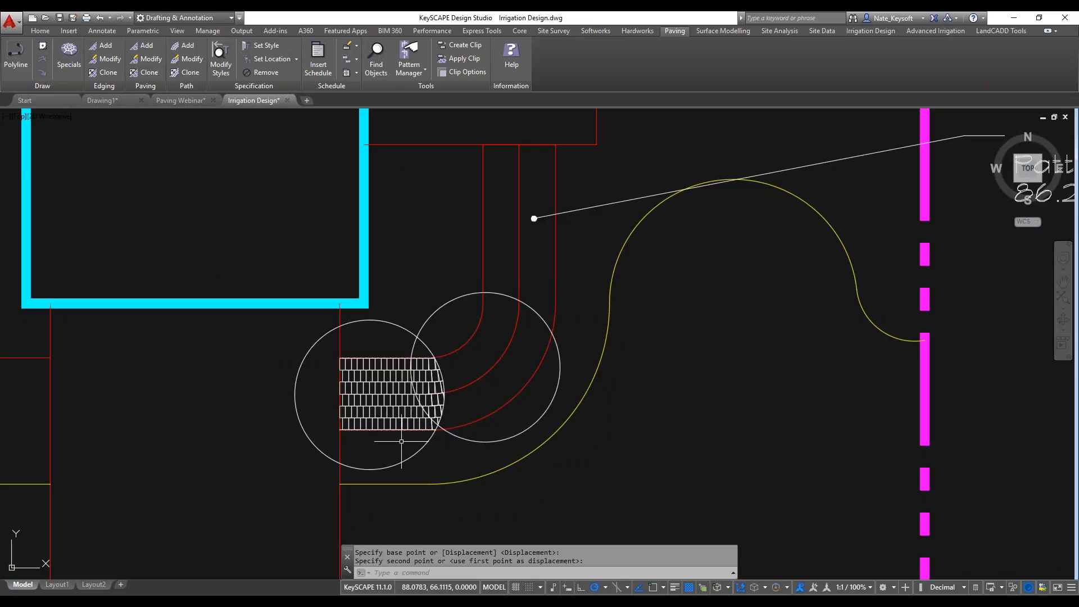
pyautogui.scroll(2, 361, 446)
pyautogui.scroll(-2, 364, 446)
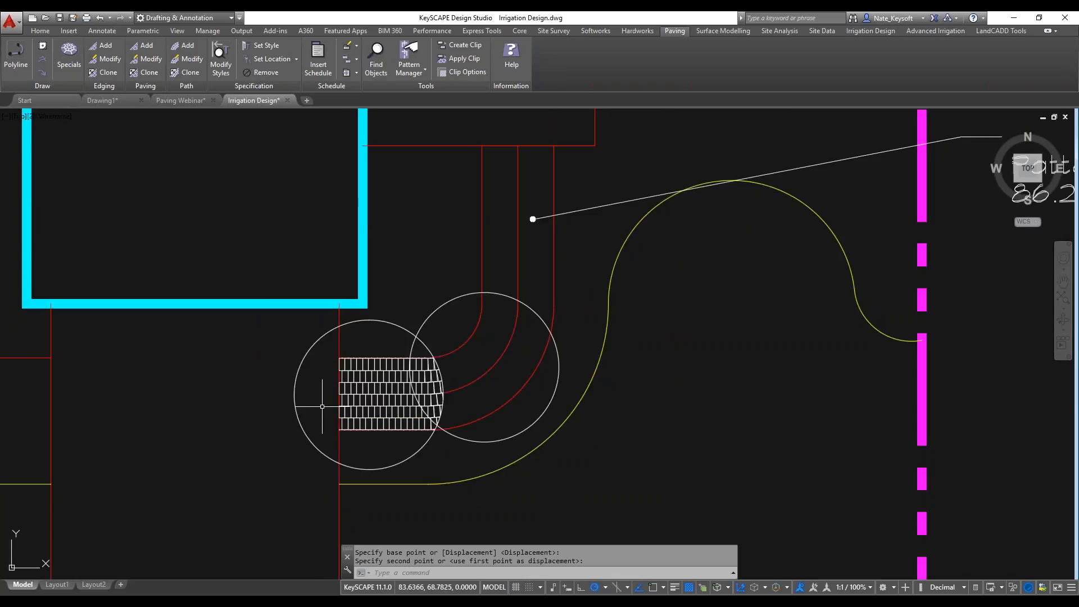
# Erase the leftover source circle over the path bend.
pyautogui.click(486, 435)
pyautogui.write('e')
pyautogui.press('Return')
pyautogui.click(422, 458)
pyautogui.press('Escape')
pyautogui.scroll(-4, 472, 443)
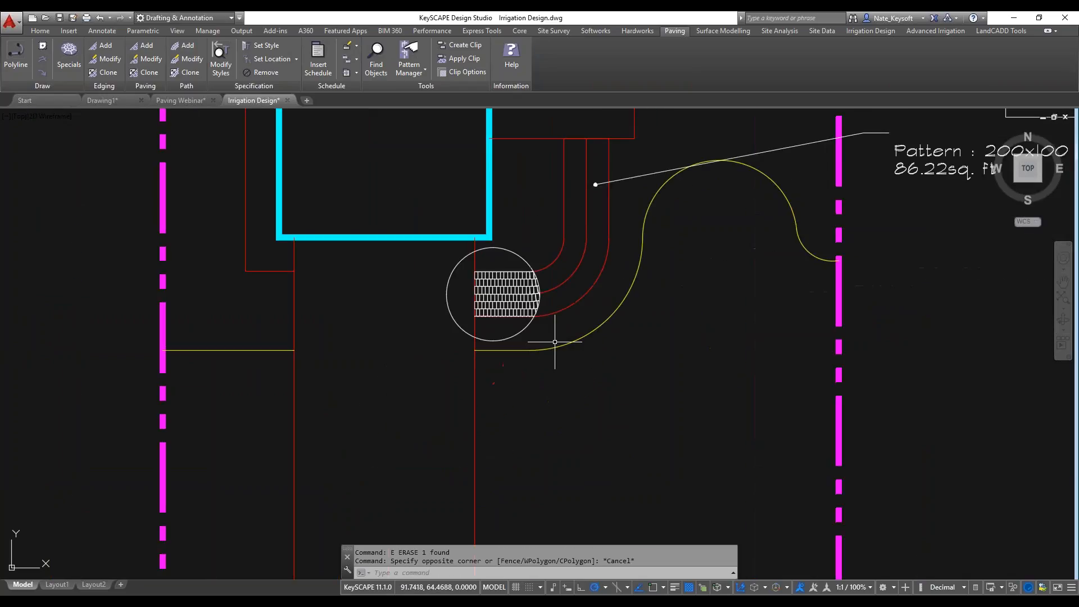
pyautogui.scroll(-2, 554, 341)
pyautogui.moveTo(491, 347)
pyautogui.mouseDown(button='middle')
pyautogui.moveTo(472, 282)
pyautogui.moveTo(404, 305)
pyautogui.mouseUp(button='middle')
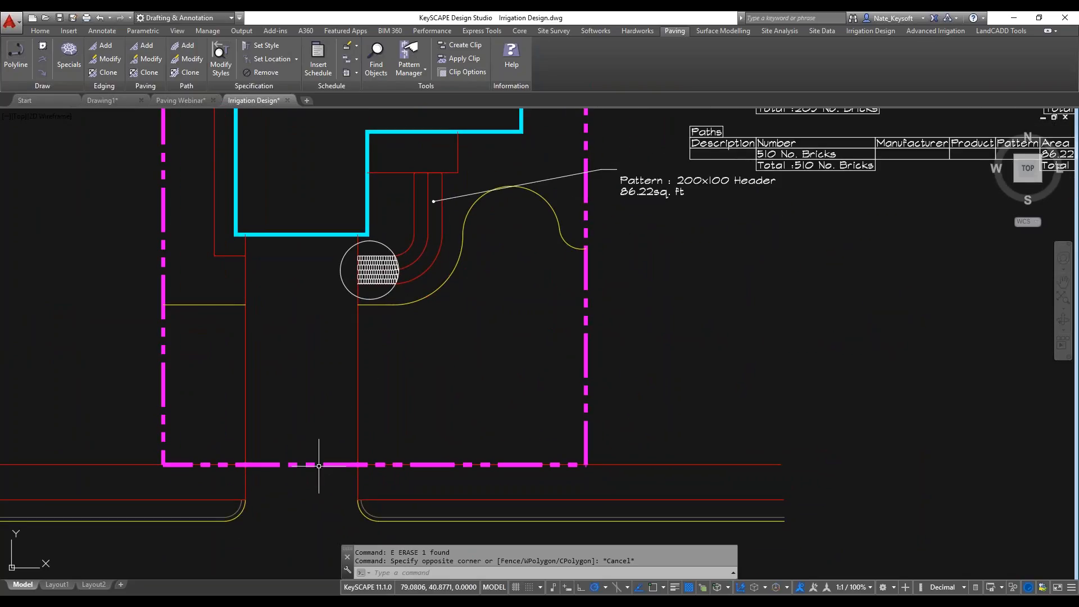
# Freeze the layer of the magenta dashed property boundary, L-PL.
pyautogui.click(46, 32)
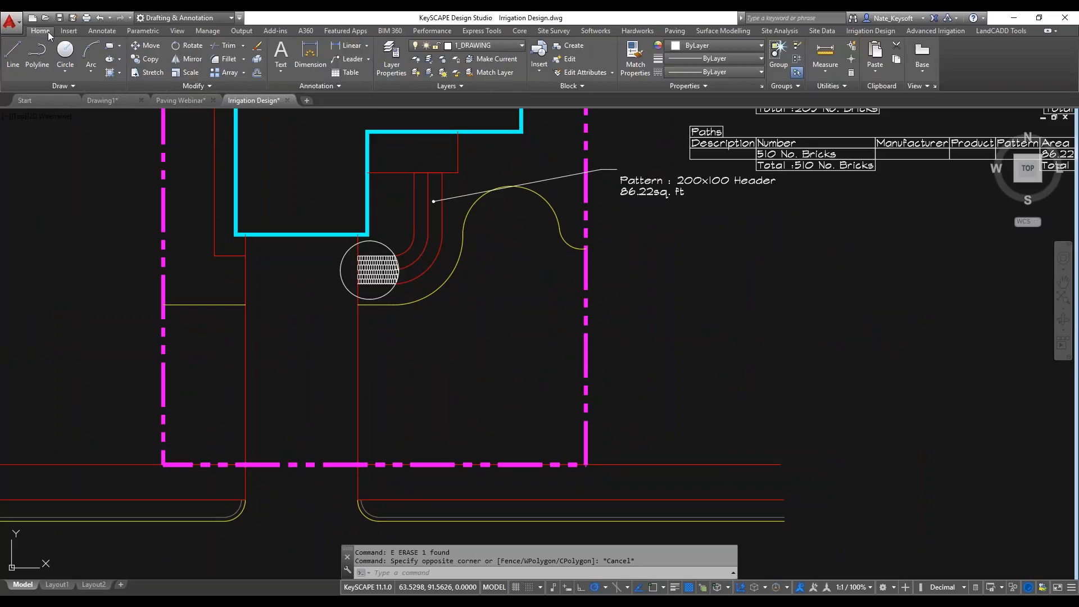
pyautogui.click(443, 64)
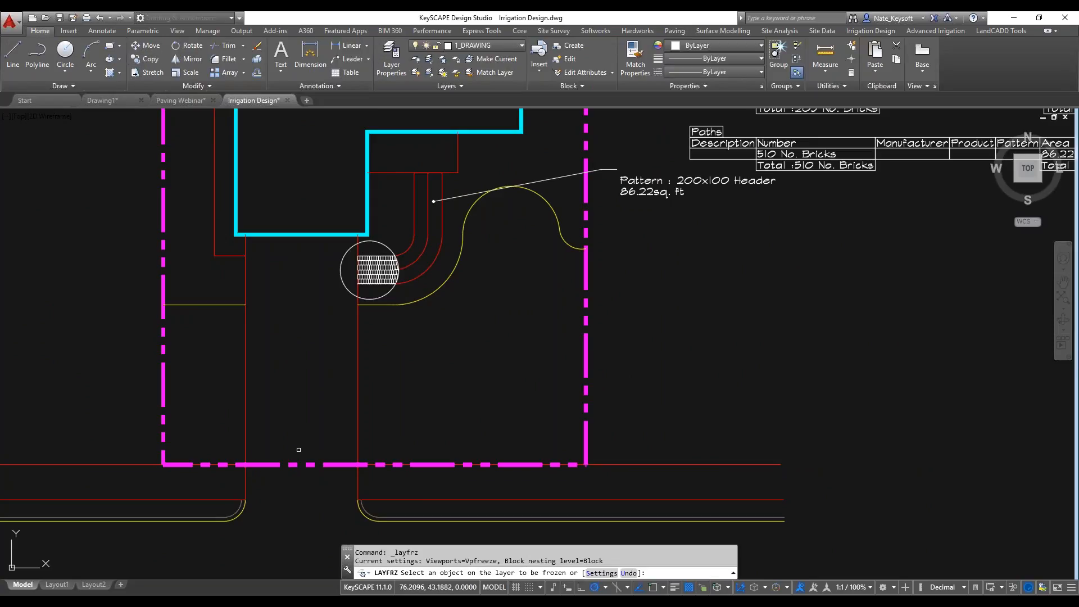
pyautogui.click(291, 464)
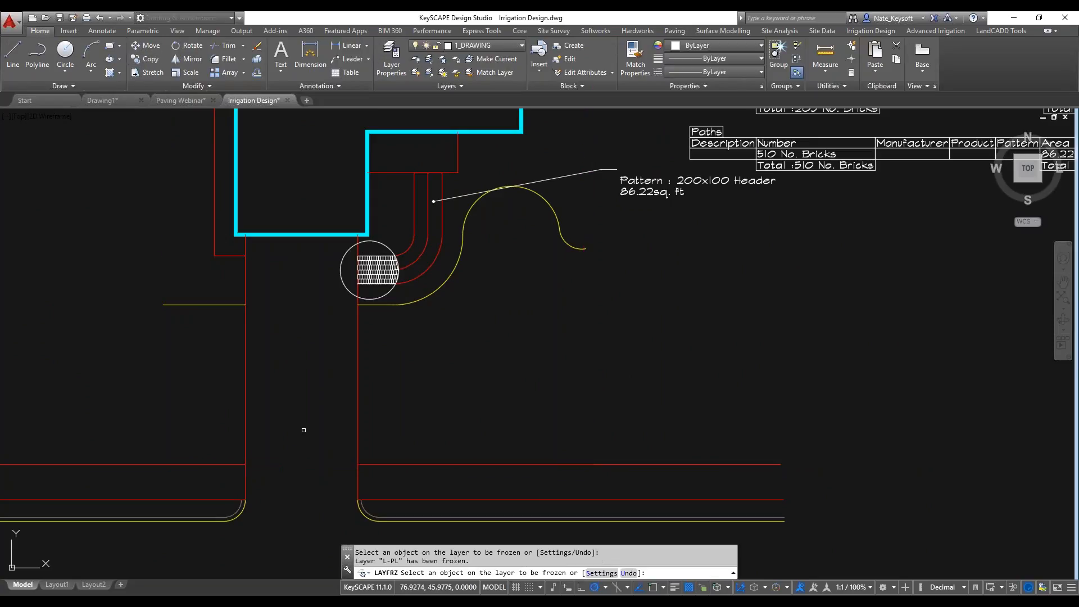
pyautogui.press('Return')
# Turn object snap on and draw a horizontal line about 15.4 units long across the driveway's street entrance between the two curb ends.
pyautogui.write('l')
pyautogui.press('Return')
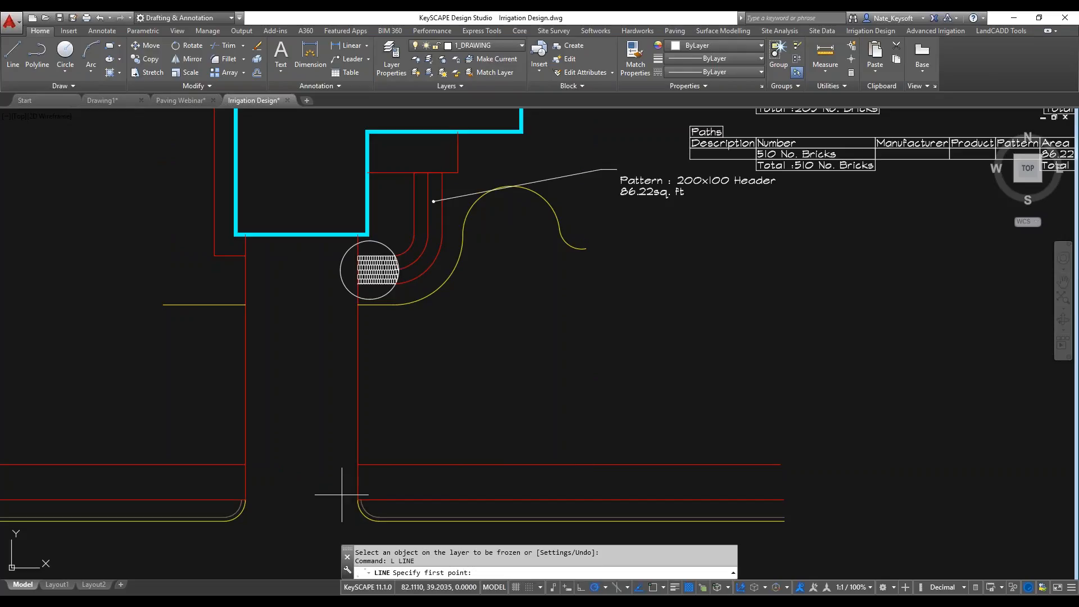
pyautogui.press('F3')
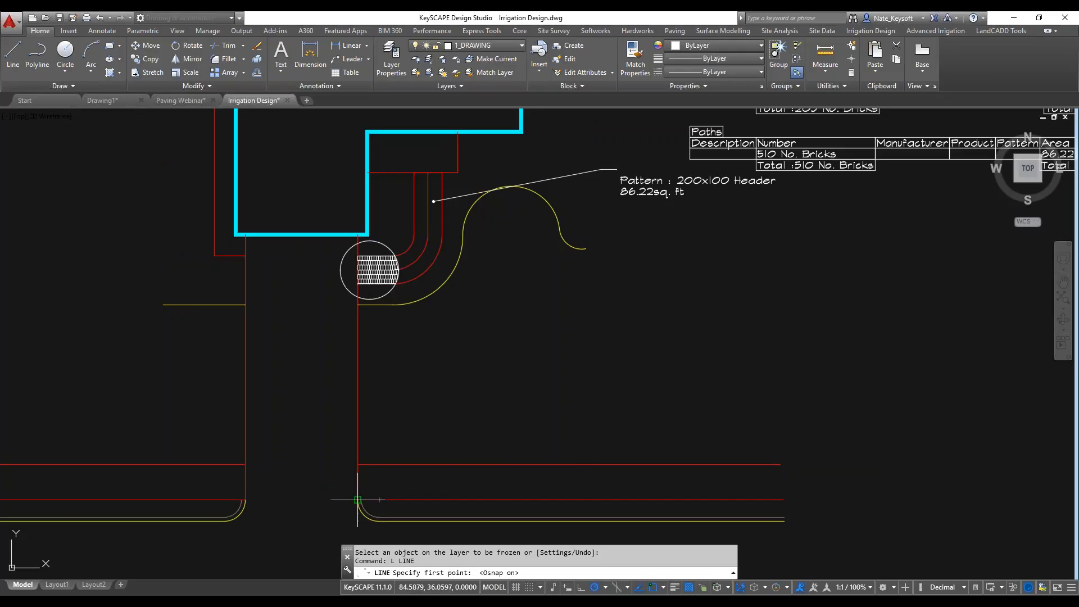
pyautogui.click(357, 499)
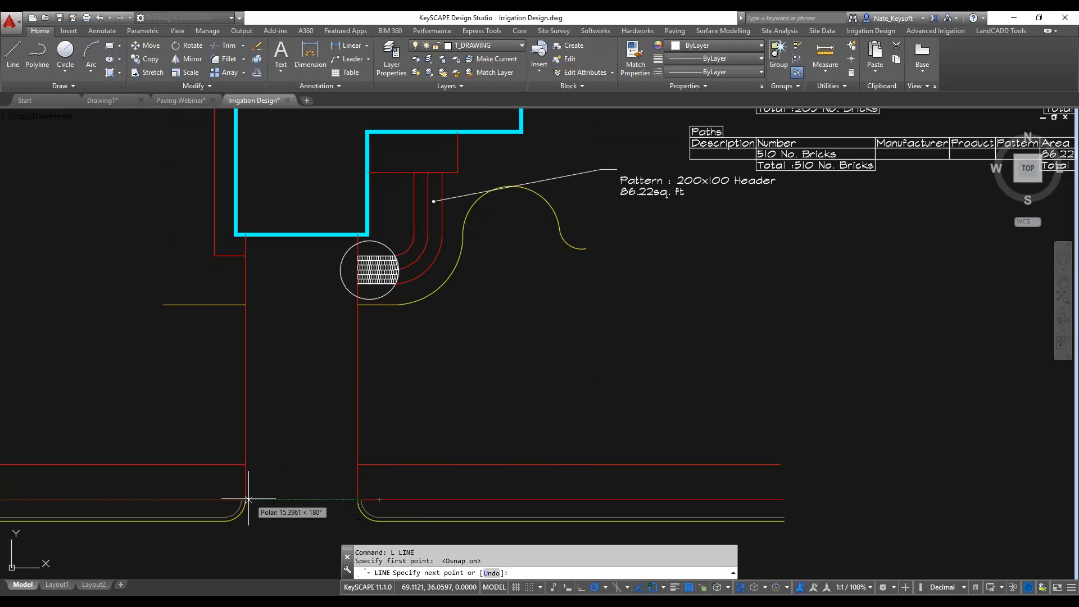
pyautogui.click(245, 500)
pyautogui.press('Return')
# Erase the circular clip boundary from the header path and bring up the paving tools.
pyautogui.click(345, 303)
pyautogui.click(325, 263)
pyautogui.write('e')
pyautogui.press('Return')
pyautogui.moveTo(314, 309); pyautogui.dragTo(366, 303, button='middle')
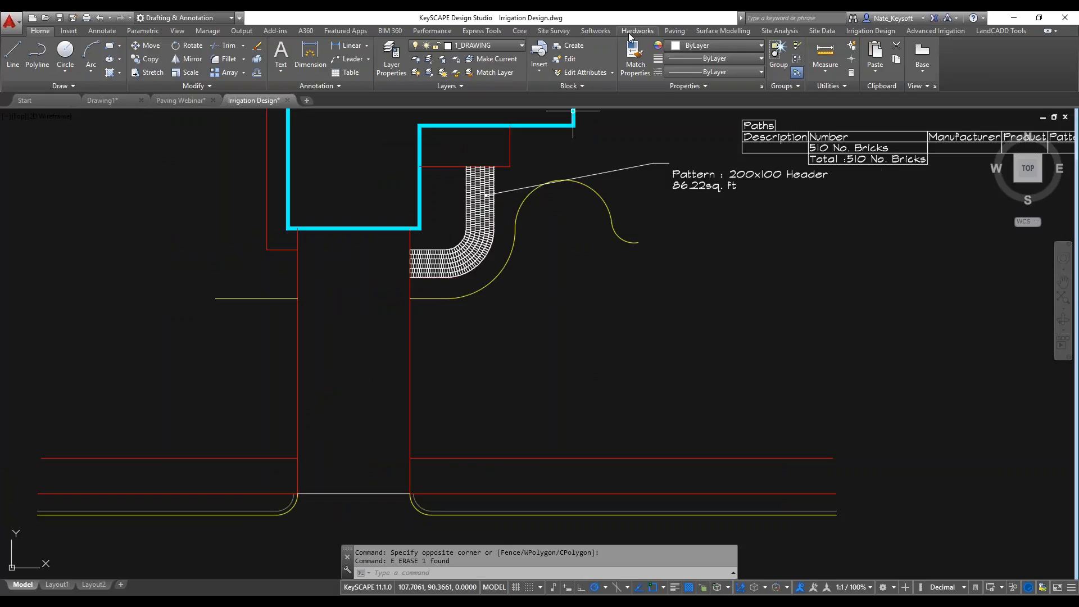
pyautogui.click(675, 31)
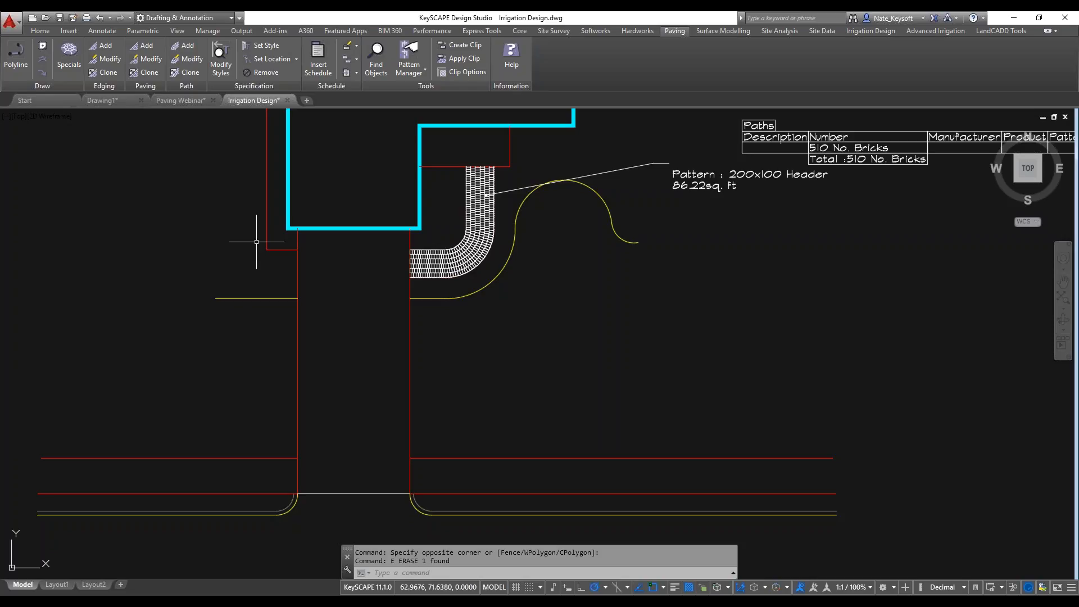
# Start a new paving area from the driveway's enclosed boundary and set its pattern to Continuous.
pyautogui.click(148, 47)
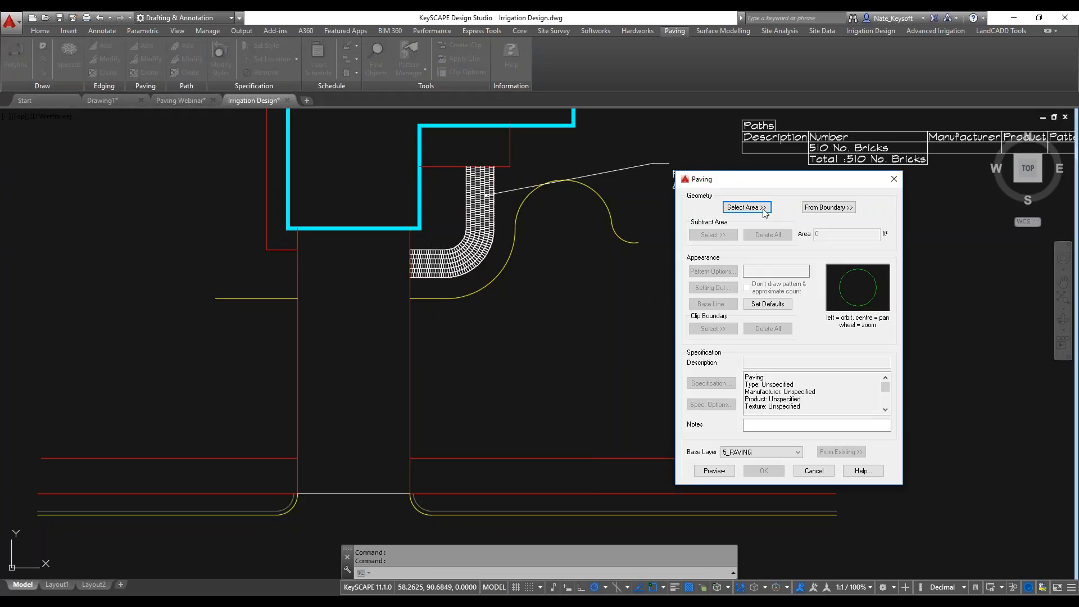
pyautogui.click(828, 207)
pyautogui.click(353, 364)
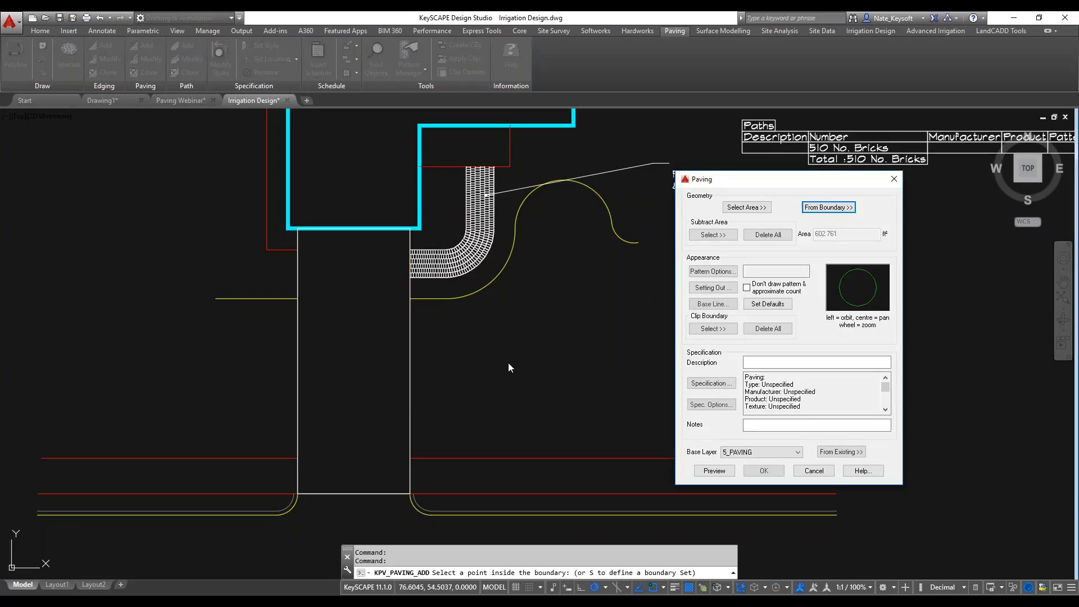
pyautogui.click(714, 272)
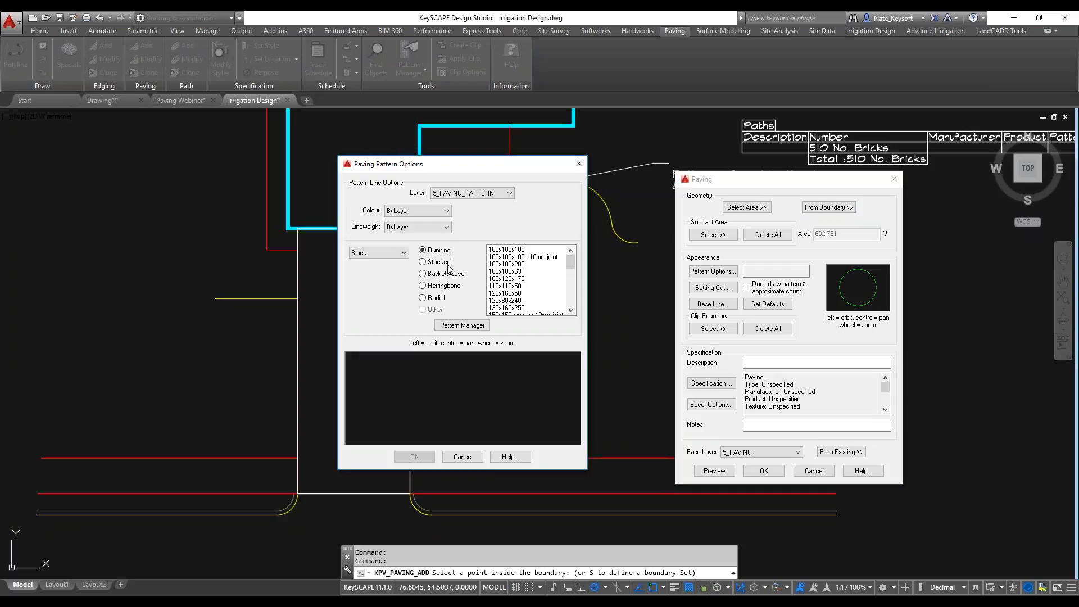
pyautogui.click(378, 253)
pyautogui.click(387, 283)
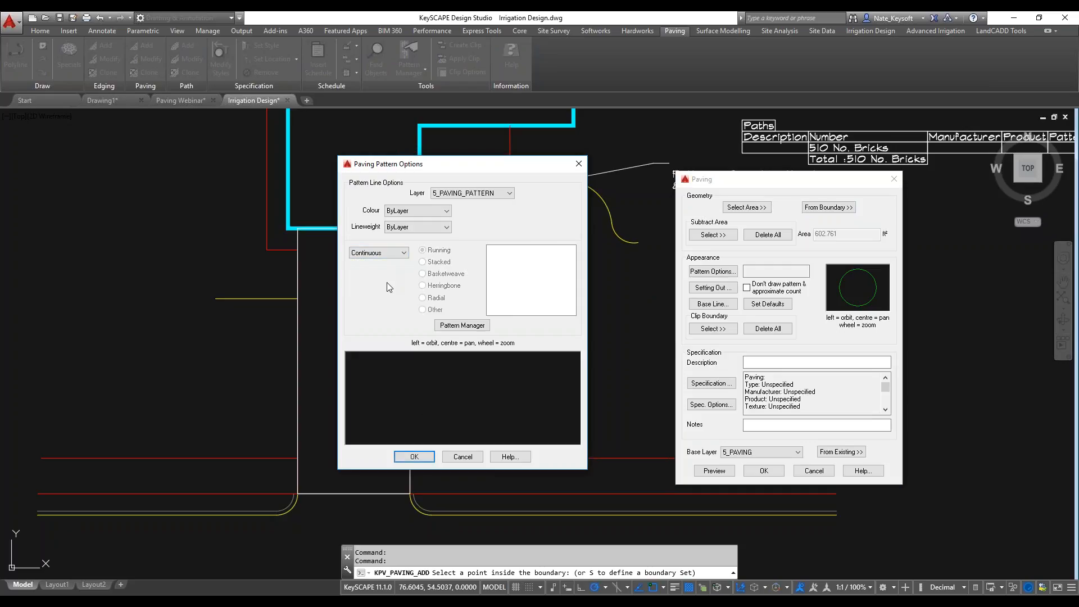
pyautogui.click(414, 456)
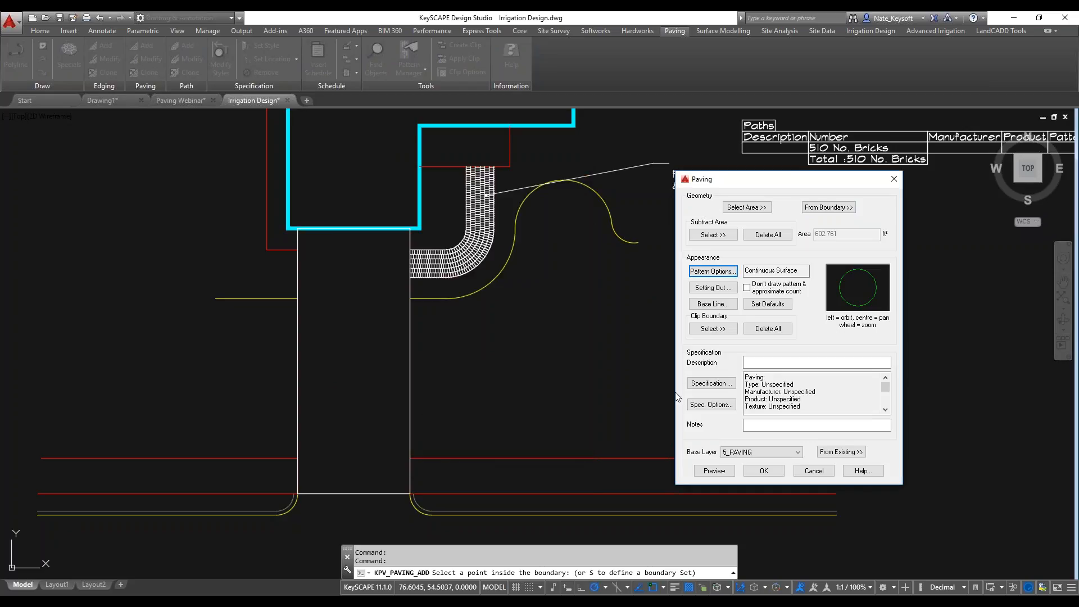
# Describe the paving as "Concrete Drive" with the note "8 In. Depth", and place its label beside the driveway with a leader pointing inside.
pyautogui.click(775, 362)
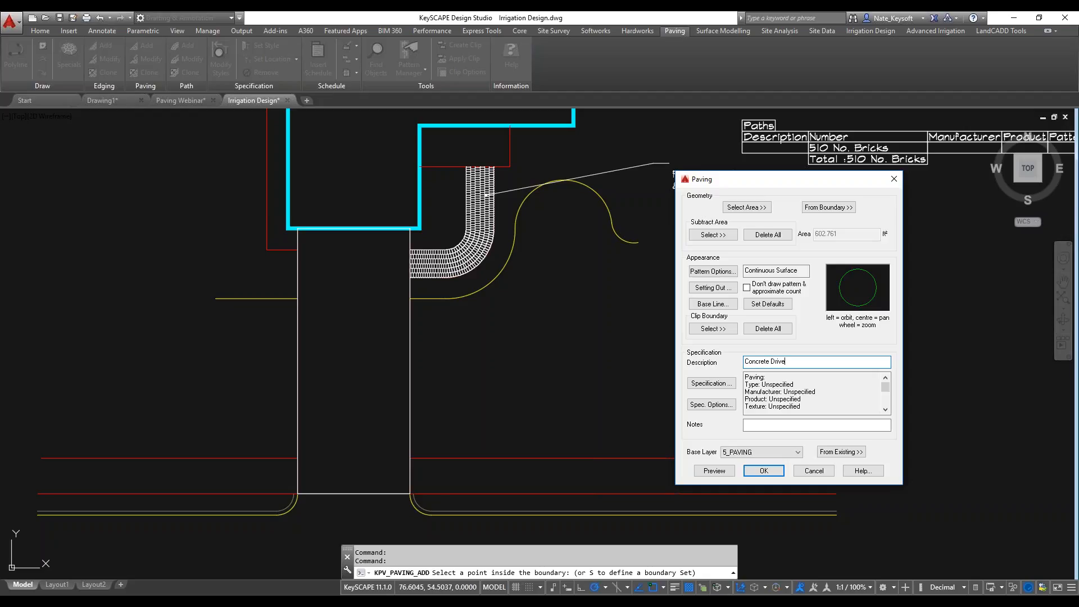
pyautogui.click(764, 424)
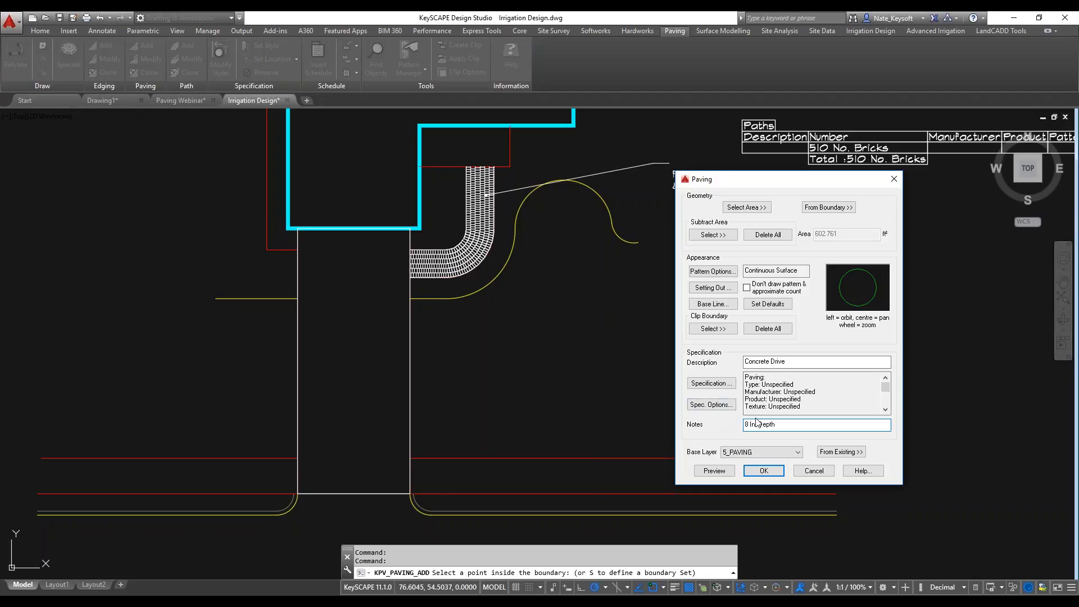
pyautogui.click(774, 472)
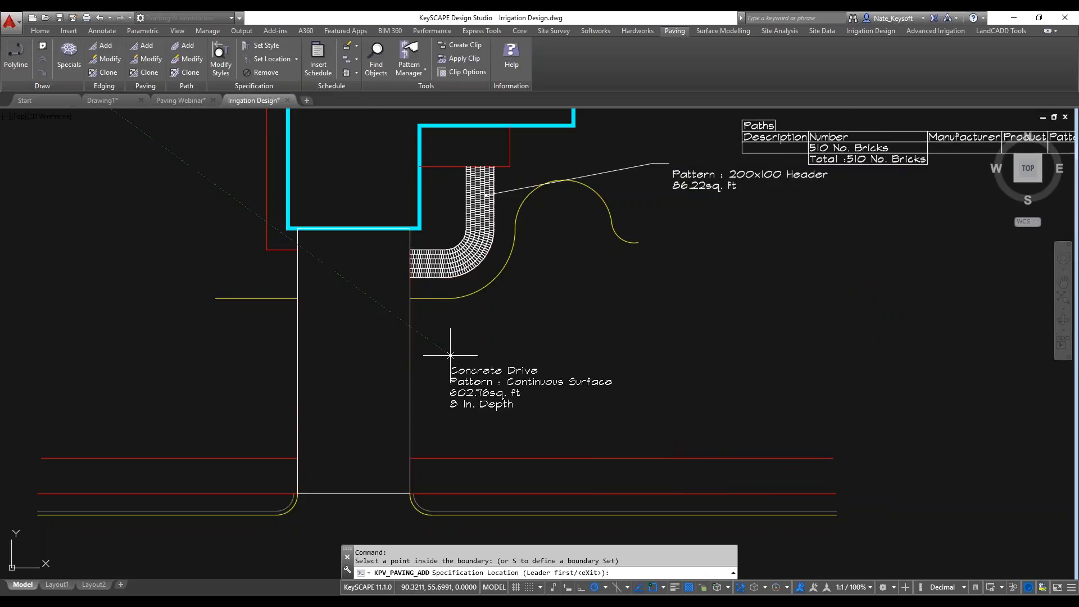
pyautogui.click(452, 351)
pyautogui.click(358, 360)
pyautogui.click(440, 366)
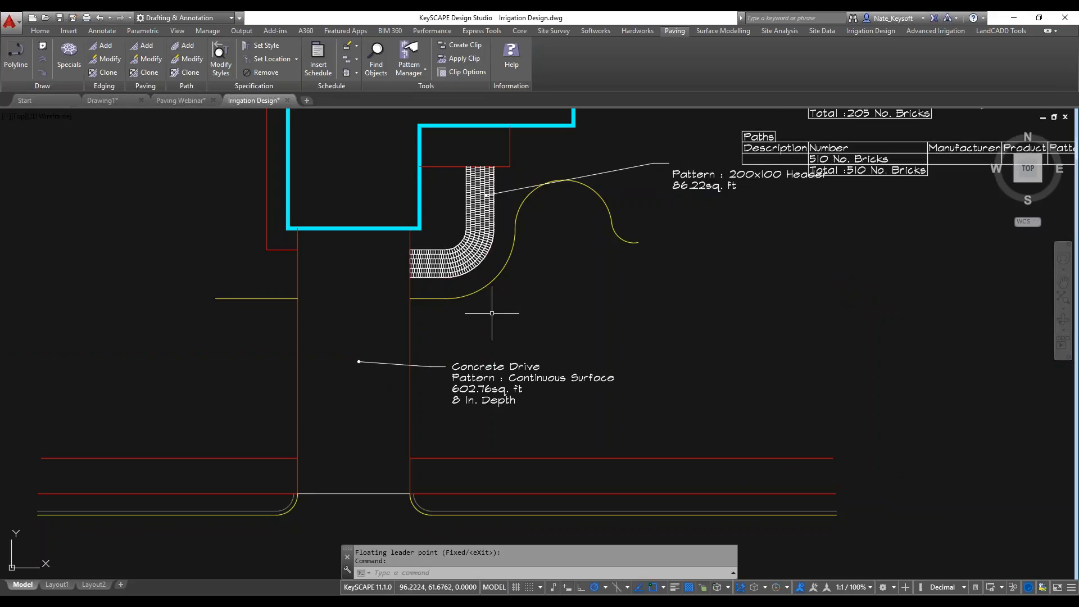
# Examine the Concrete Drive entry in the Paving Schedule, including its pattern, area and notes.
pyautogui.scroll(-2, 656, 282)
pyautogui.moveTo(657, 282); pyautogui.dragTo(523, 399, button='middle')
pyautogui.scroll(2, 630, 234)
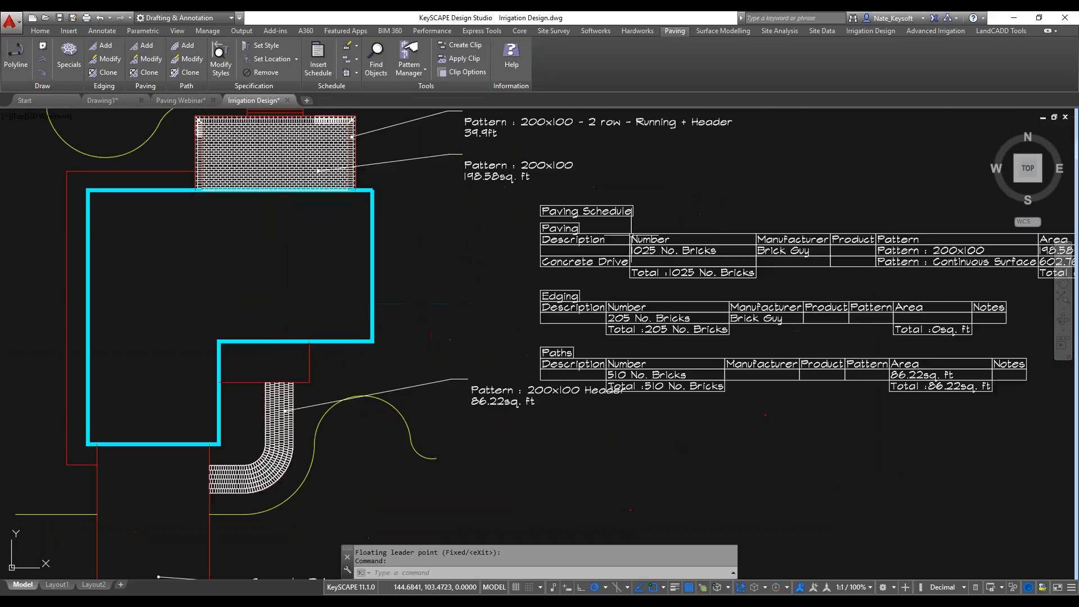
pyautogui.click(581, 265)
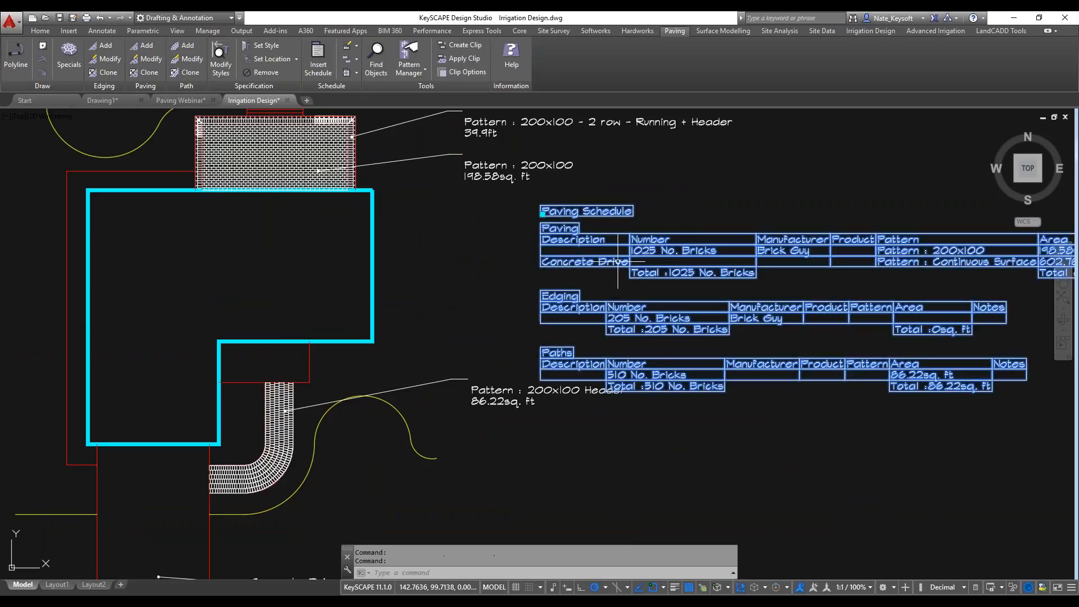
pyautogui.scroll(-3, 618, 261)
pyautogui.scroll(1, 808, 262)
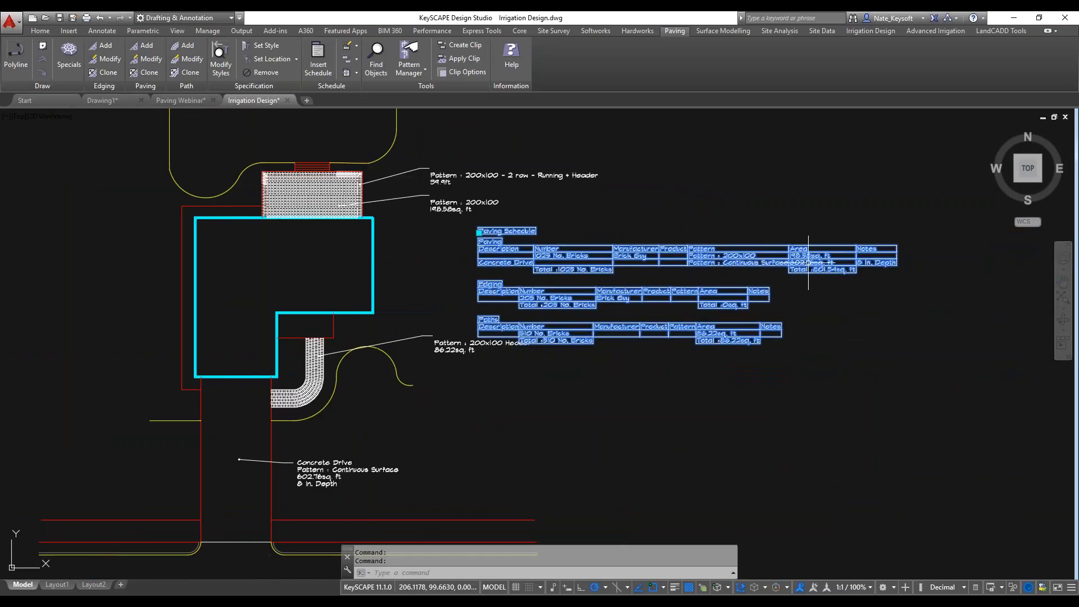
pyautogui.scroll(4, 873, 263)
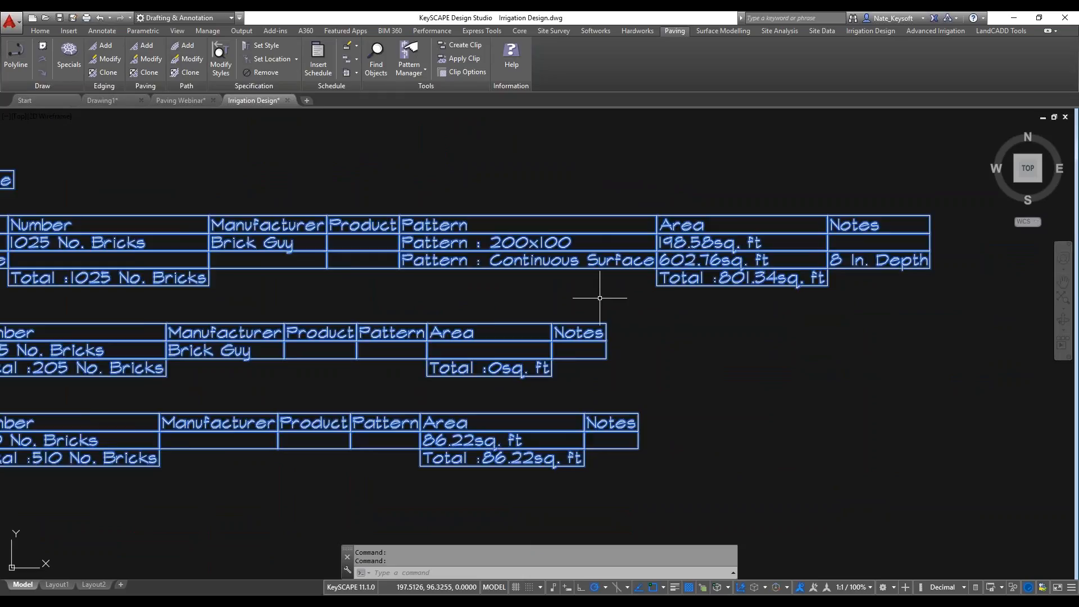
pyautogui.scroll(-2, 600, 297)
pyautogui.moveTo(449, 300); pyautogui.dragTo(740, 213, button='middle')
pyautogui.moveTo(242, 441); pyautogui.dragTo(503, 278, button='middle')
pyautogui.press('Escape')
# Send the line across the driveway's street entrance to the back of the draw order.
pyautogui.click(298, 471)
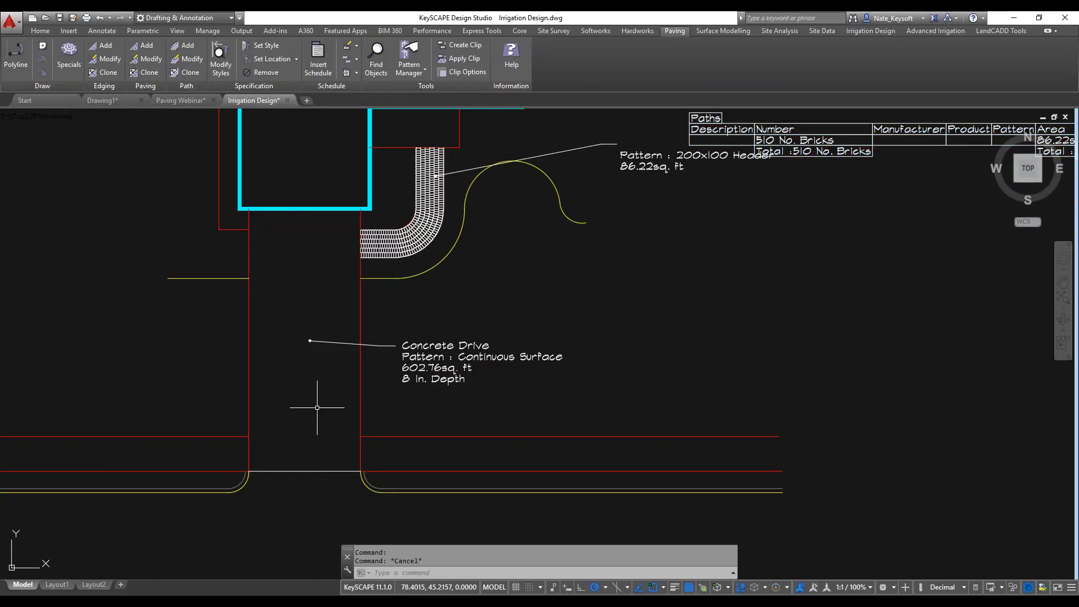
pyautogui.write('dr')
pyautogui.press('Return')
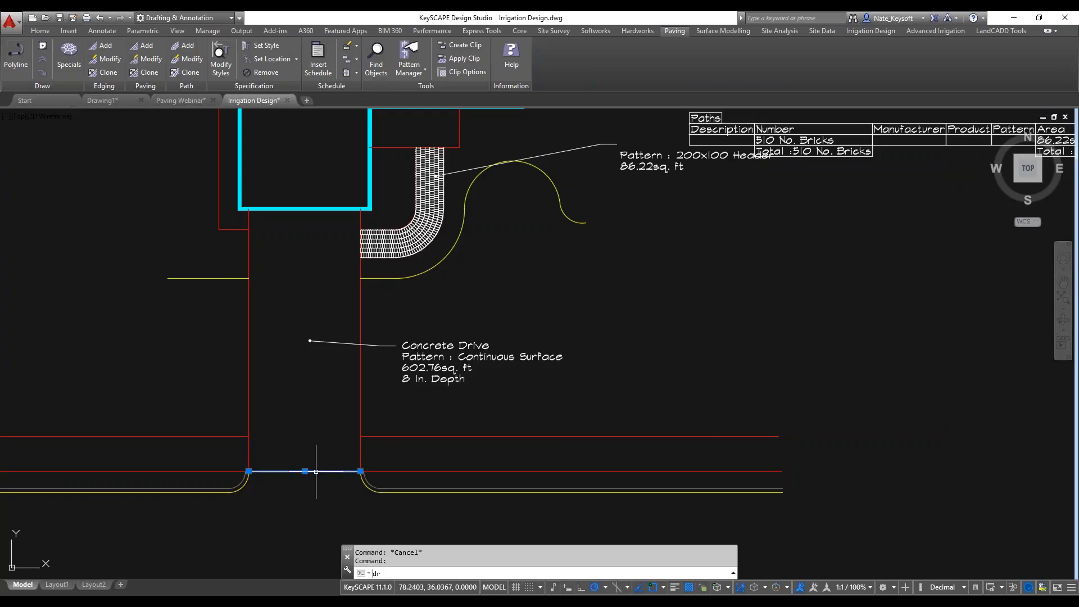
pyautogui.write('b')
pyautogui.press('Return')
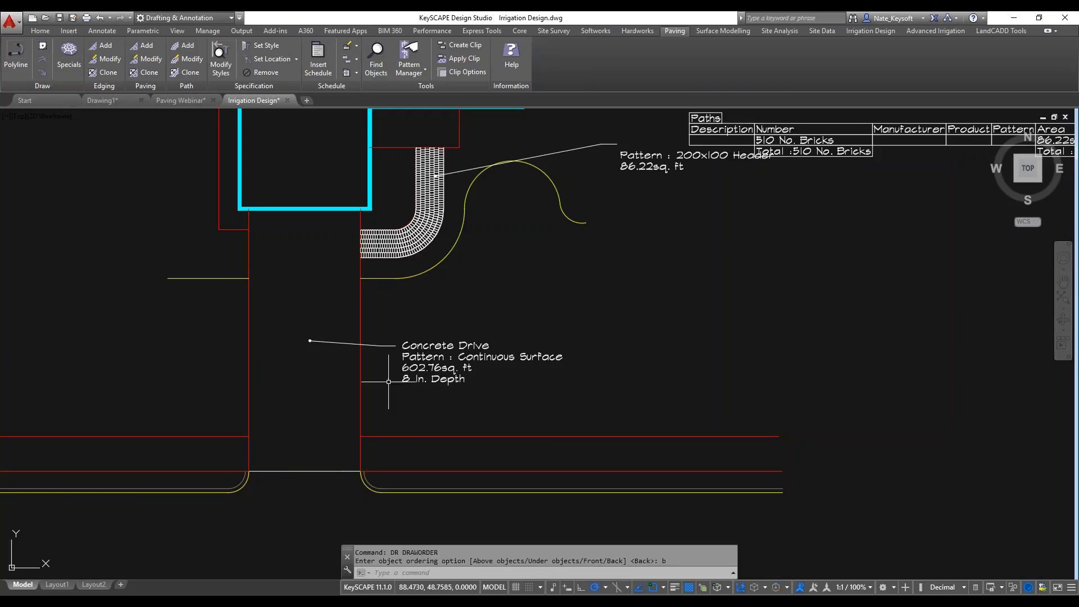
pyautogui.press('Escape')
# Select the Concrete Drive paving to inspect its outline and attached label, and clear the selection.
pyautogui.click(417, 377)
pyautogui.click(417, 352)
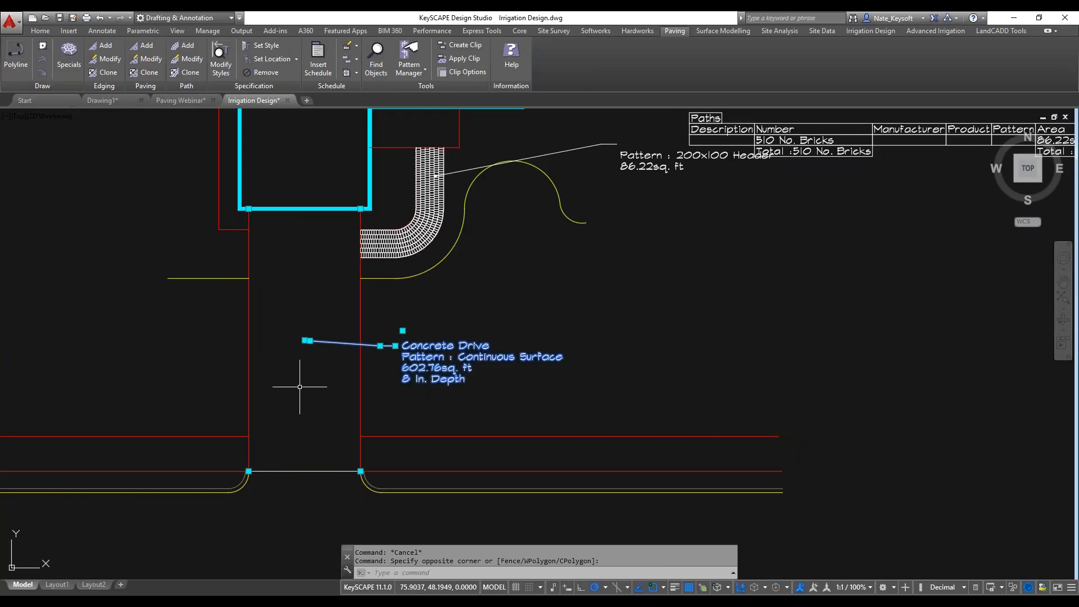
pyautogui.moveTo(300, 387); pyautogui.dragTo(367, 345, button='middle')
pyautogui.press('Escape')
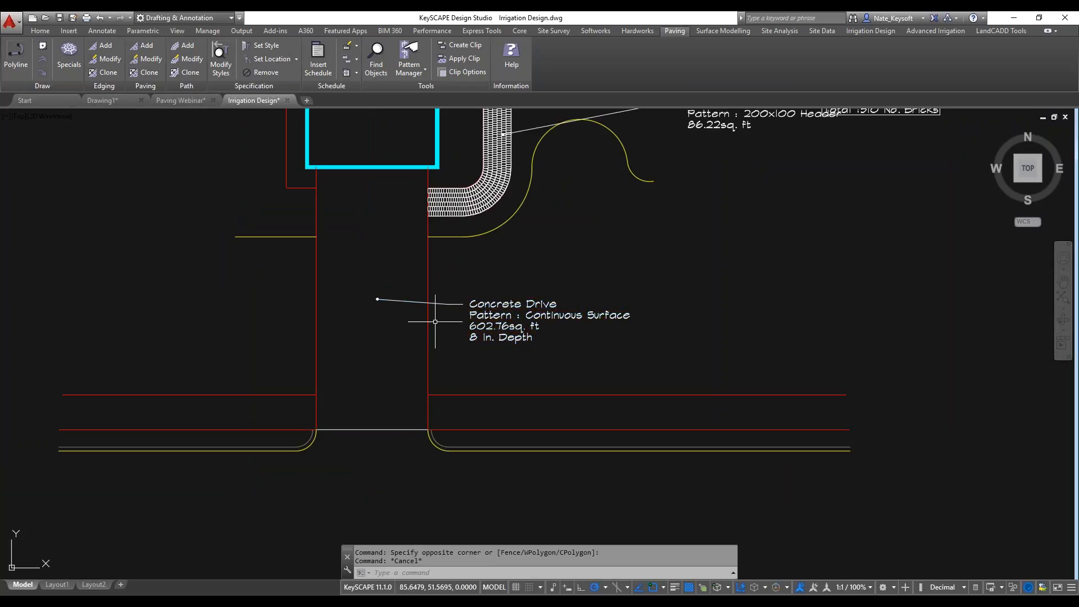
pyautogui.click(497, 306)
pyautogui.press('Escape')
pyautogui.scroll(-2, 630, 283)
pyautogui.moveTo(645, 278); pyautogui.dragTo(458, 428, button='middle')
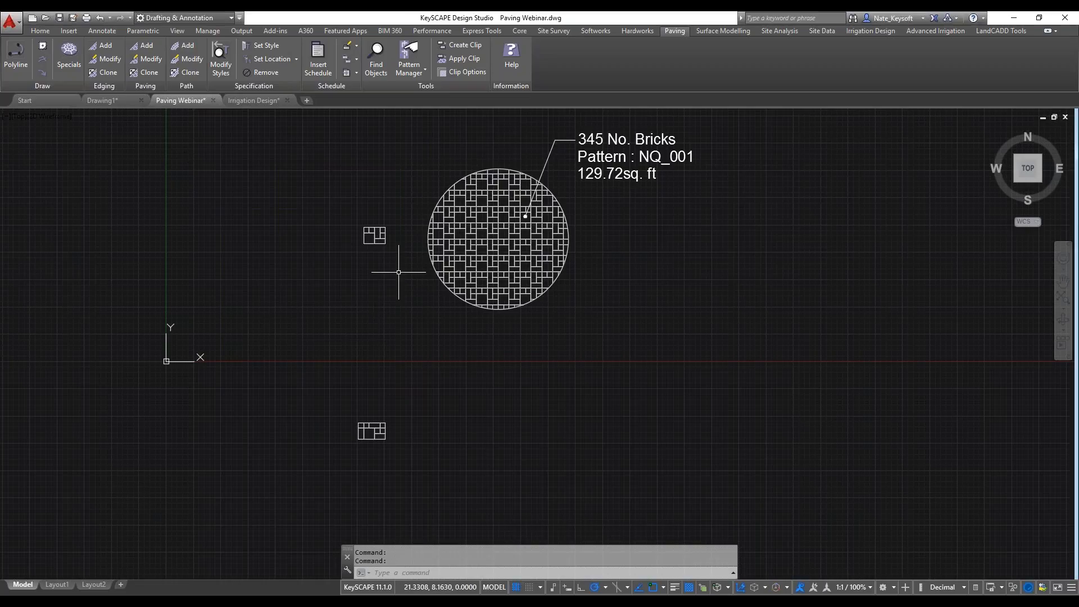
# Inspect the small brick layout and the paving settings of the circular NQ_001 area without changing them.
pyautogui.scroll(6, 353, 227)
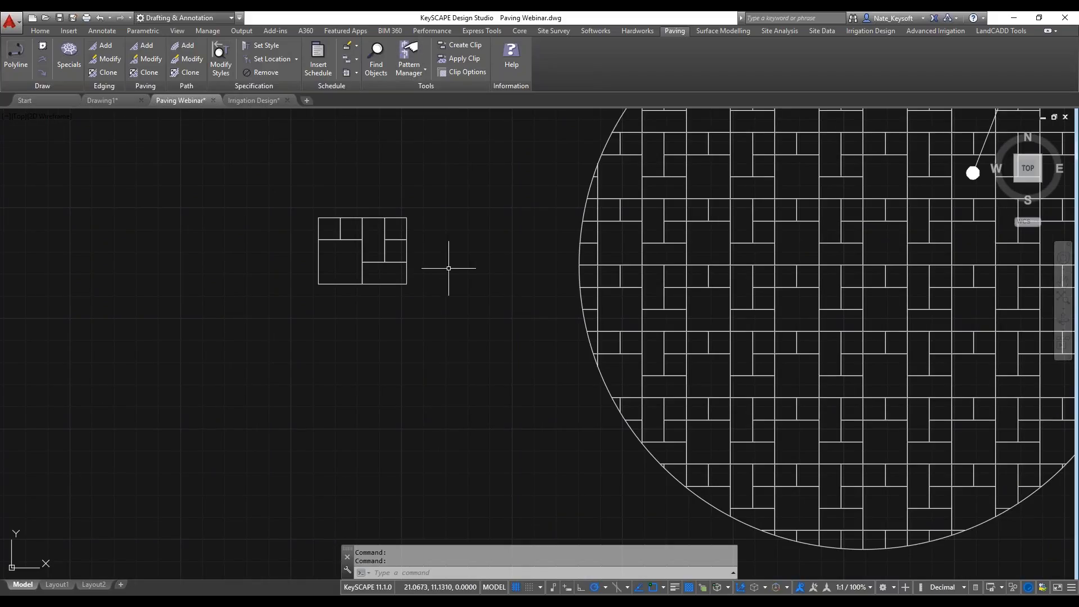
pyautogui.moveTo(448, 262); pyautogui.dragTo(224, 345, button='middle')
pyautogui.scroll(-2, 288, 324)
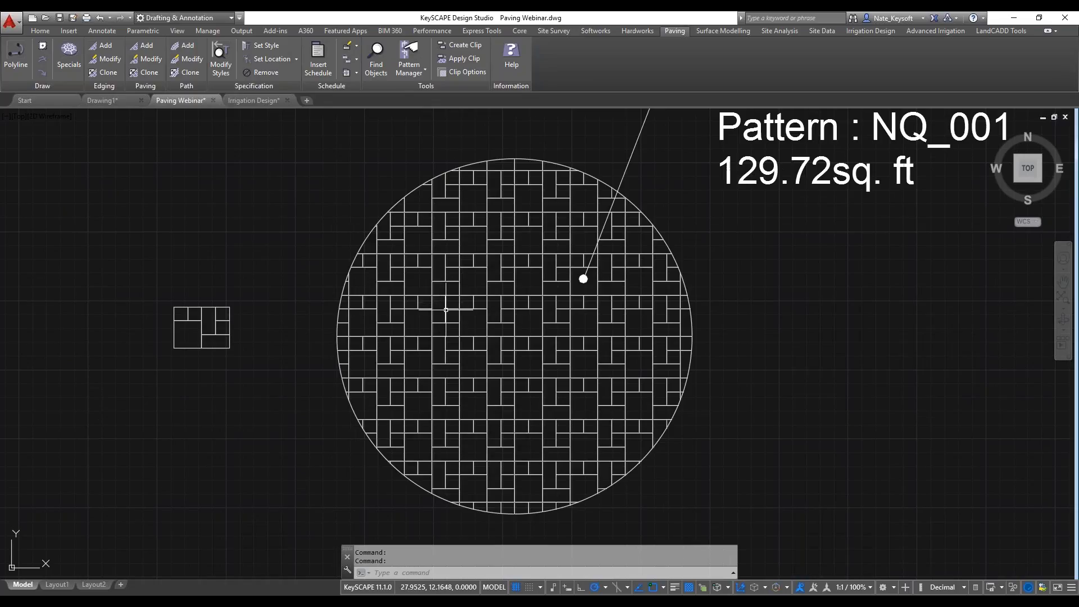
pyautogui.click(446, 304)
pyautogui.doubleClick(446, 305)
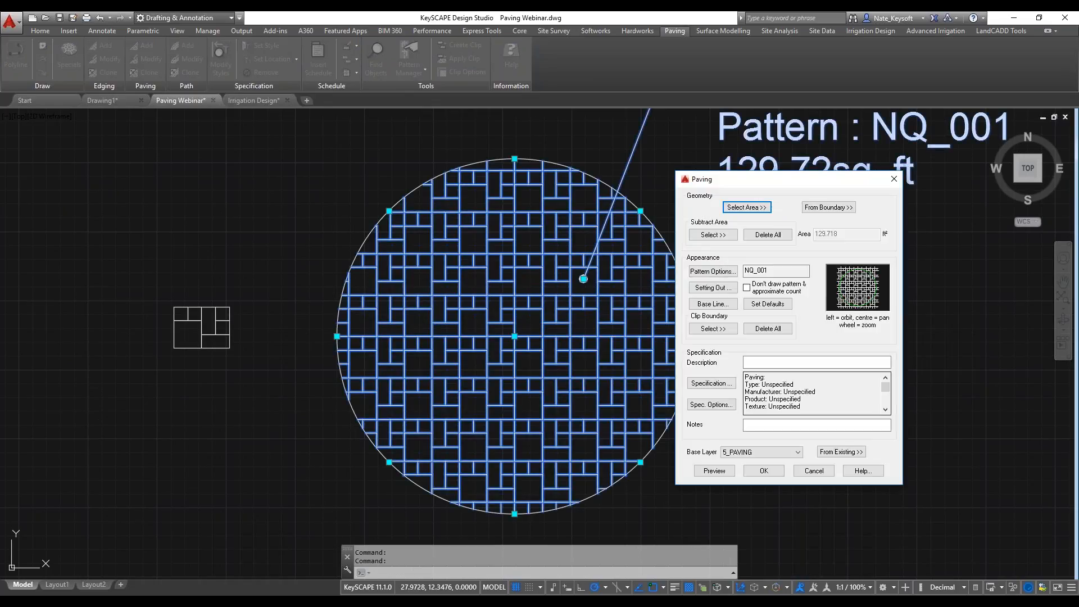
pyautogui.click(814, 470)
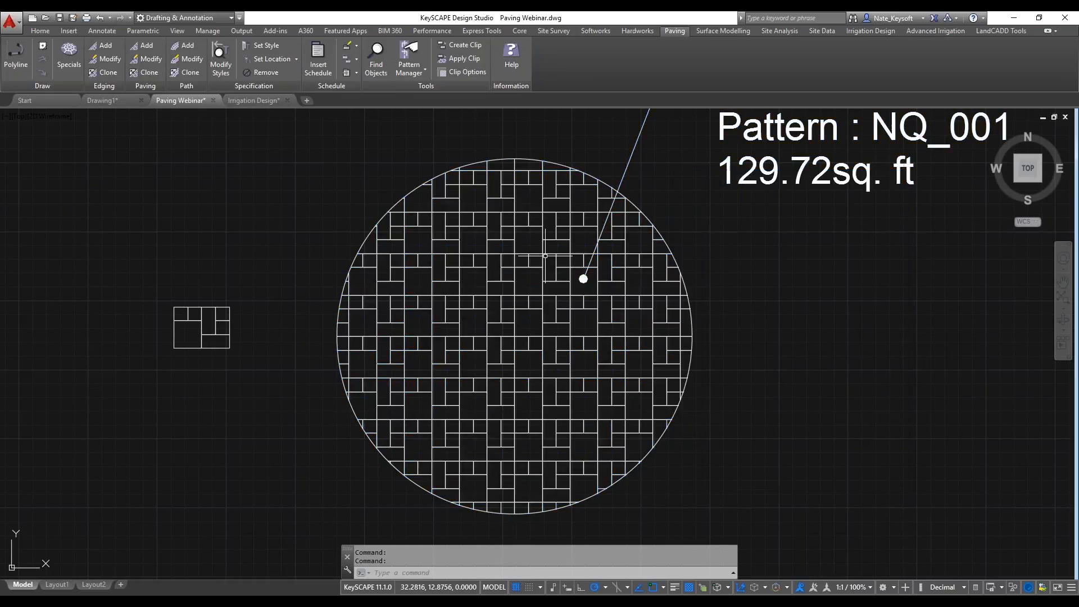
# Review the paving entries of the Pattern type in the Pattern Manager and locate NQ_001.
pyautogui.click(409, 71)
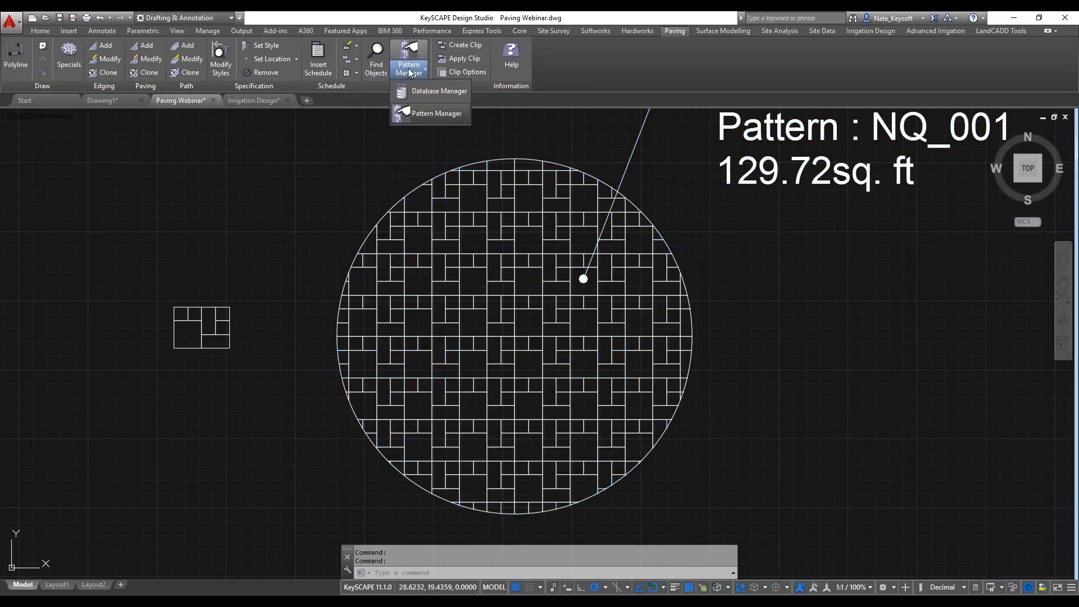
pyautogui.click(433, 116)
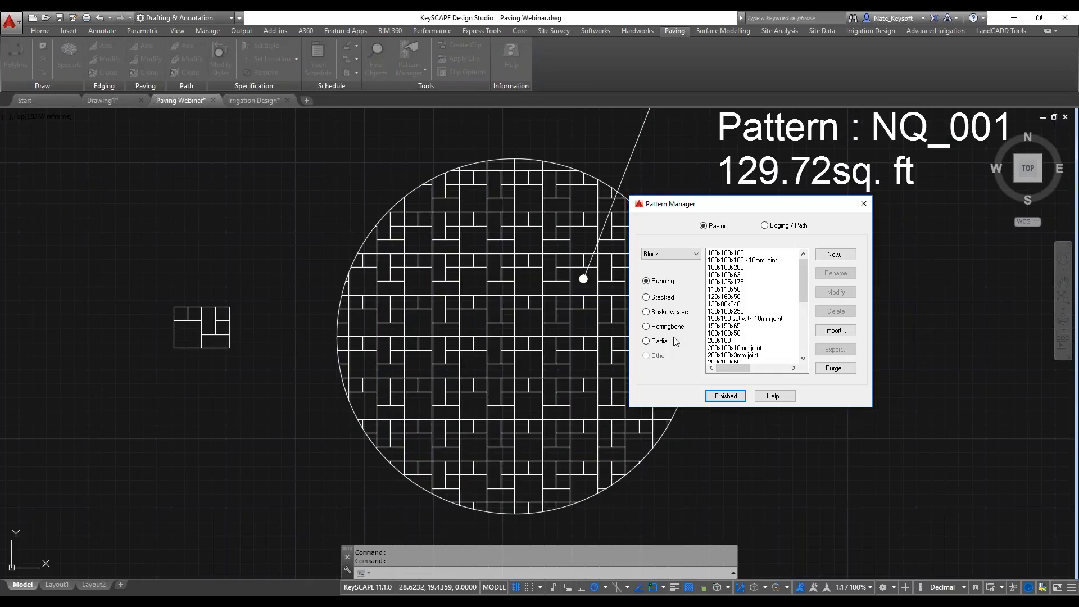
pyautogui.click(683, 255)
pyautogui.click(673, 280)
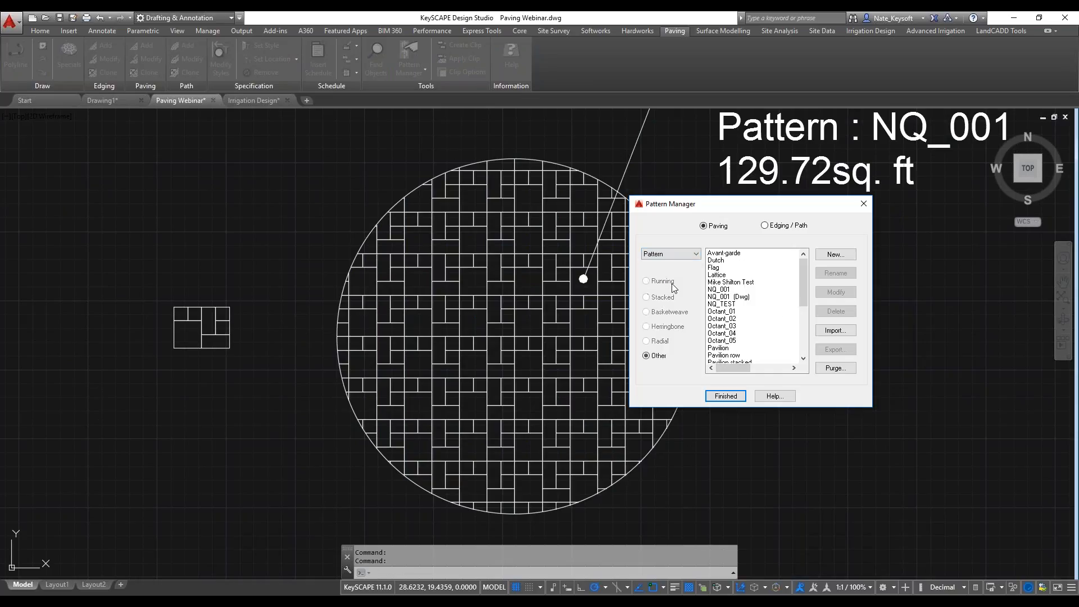
pyautogui.moveTo(802, 289)
pyautogui.mouseDown()
pyautogui.moveTo(812, 335)
pyautogui.moveTo(809, 287)
pyautogui.mouseUp()
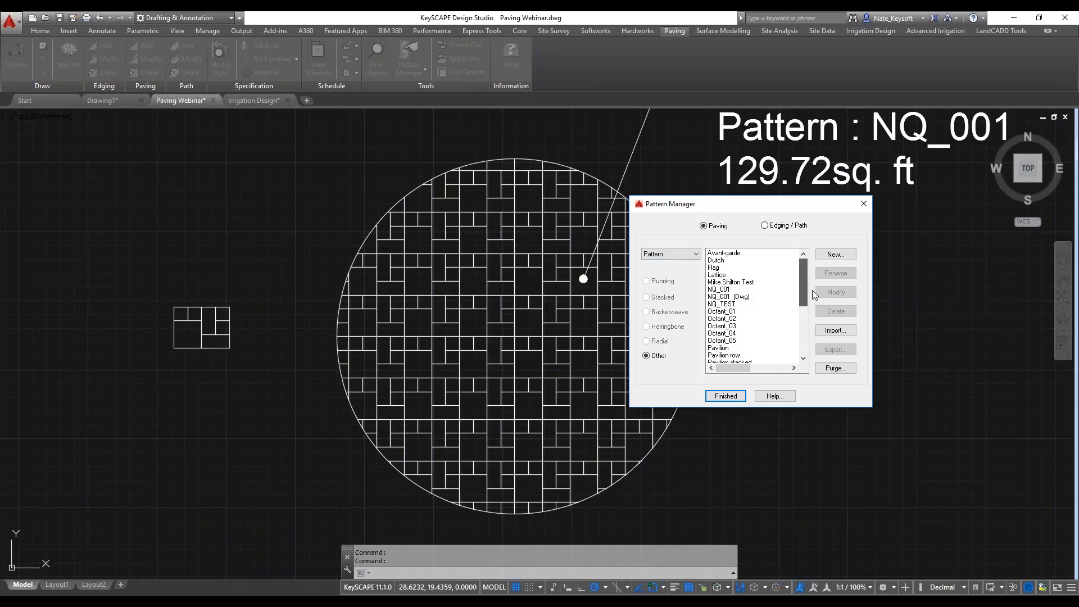
pyautogui.click(724, 290)
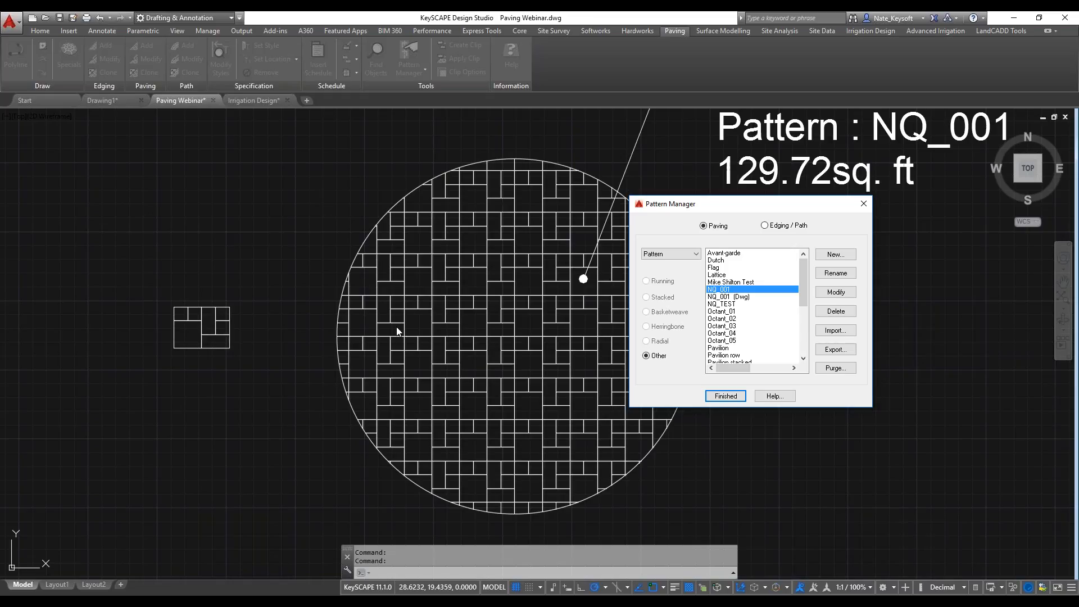
pyautogui.click(726, 396)
pyautogui.scroll(-4, 736, 424)
pyautogui.moveTo(431, 445); pyautogui.dragTo(414, 399, button='middle')
pyautogui.scroll(5, 449, 382)
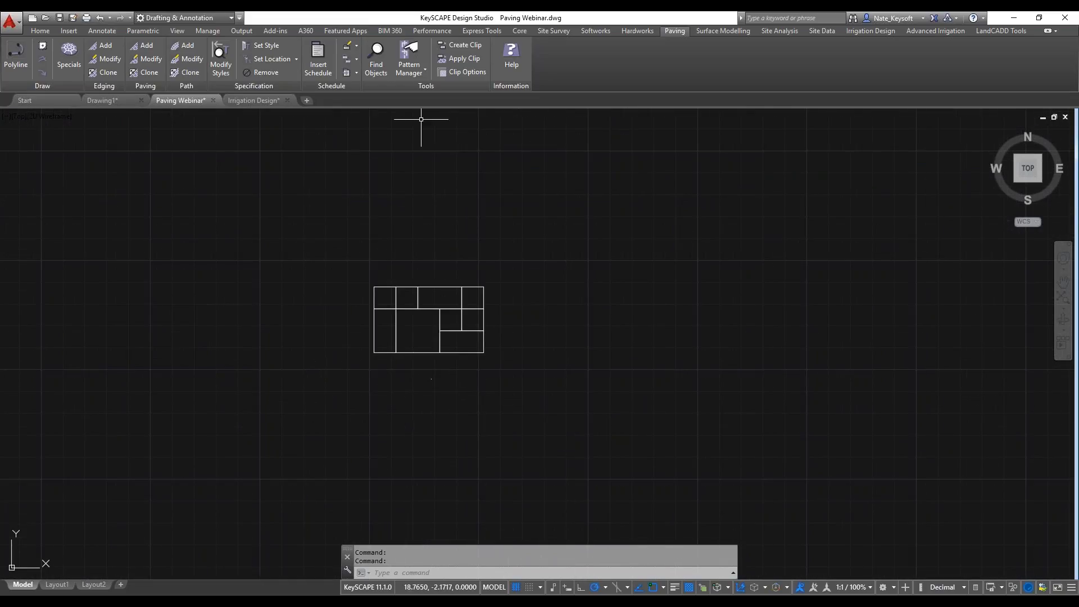
pyautogui.click(415, 74)
pyautogui.click(434, 114)
pyautogui.click(685, 256)
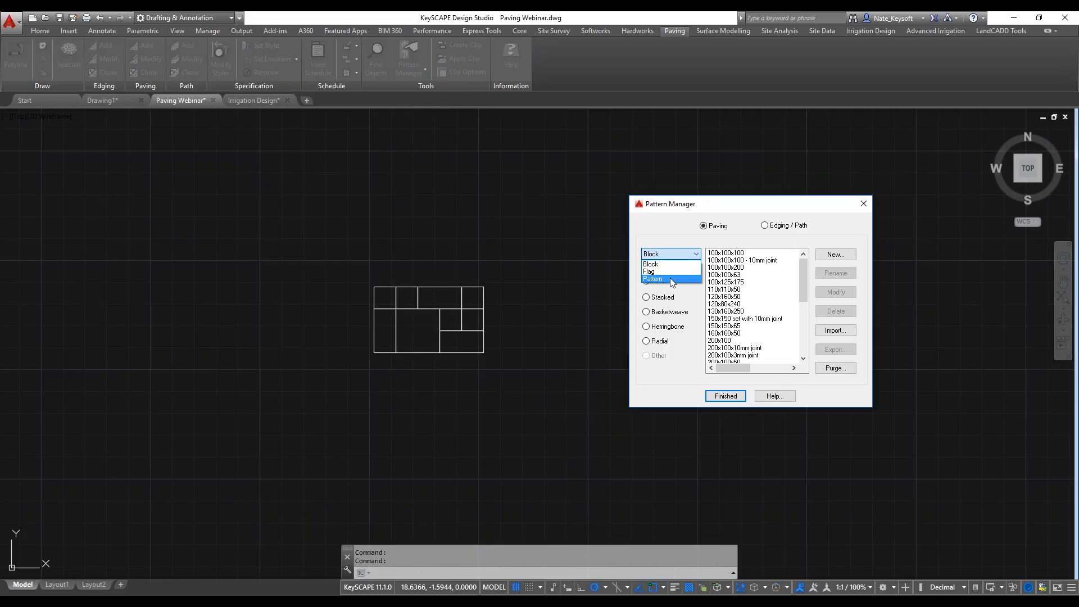
pyautogui.click(669, 277)
pyautogui.click(835, 256)
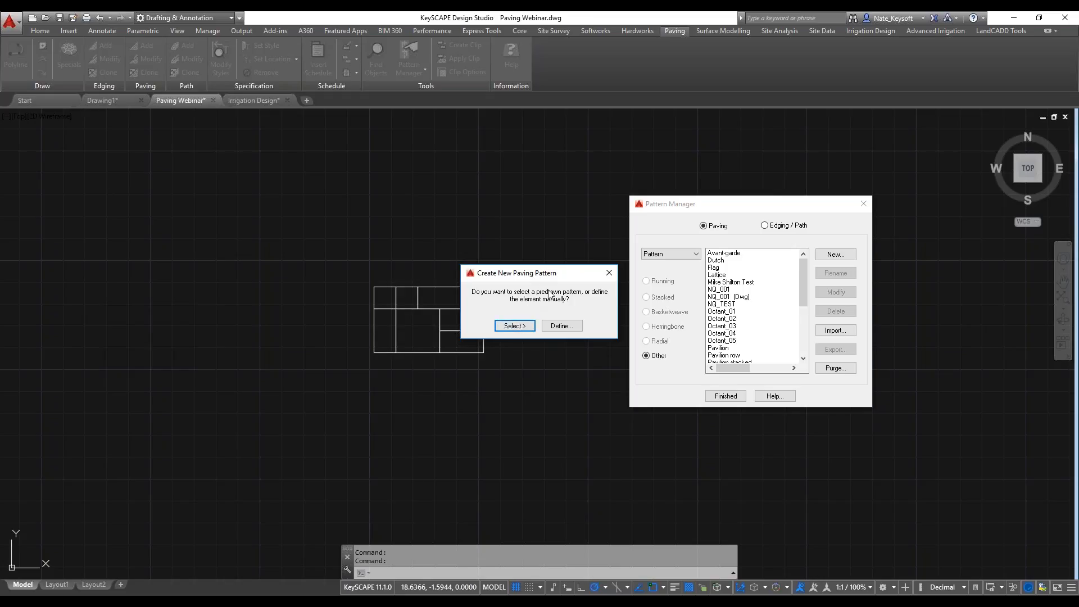
pyautogui.click(611, 274)
pyautogui.click(584, 441)
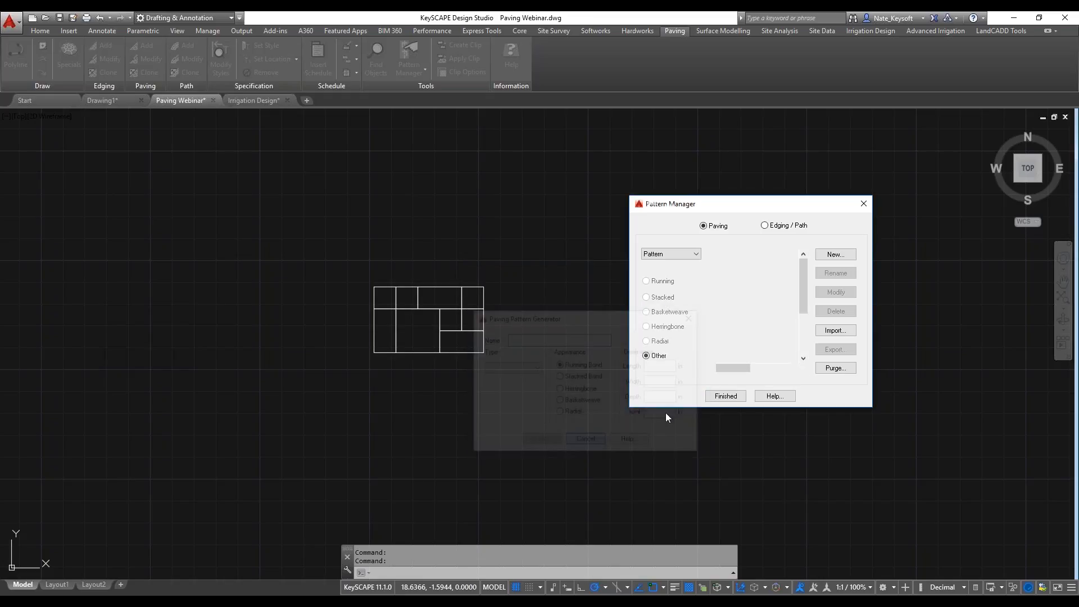
pyautogui.click(726, 395)
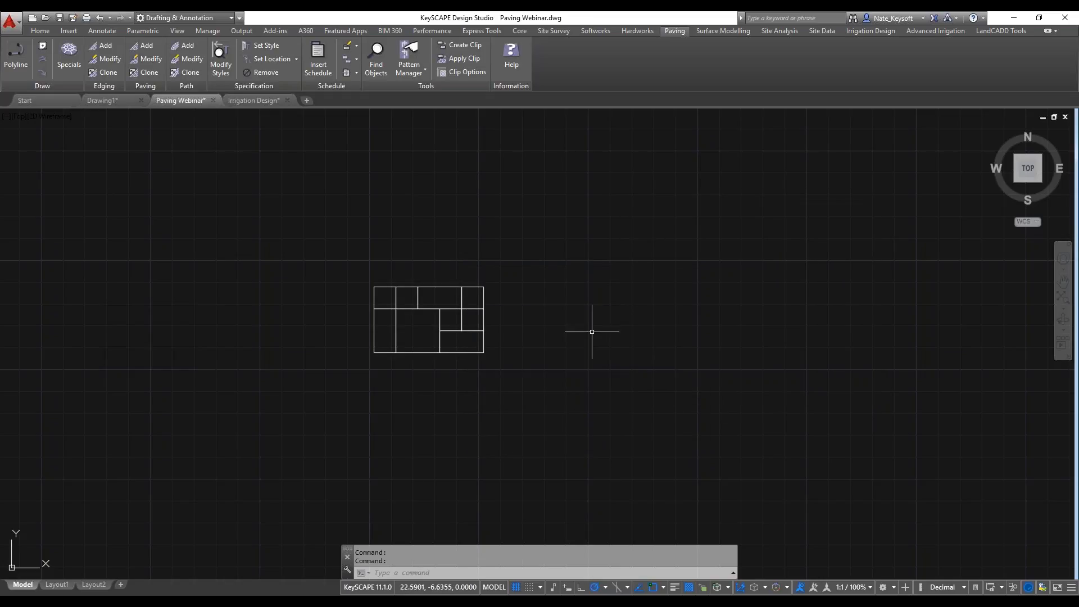
# Re-scale the drawing from feet to metres in the drawing setup.
pyautogui.scroll(-2, 592, 332)
pyautogui.moveTo(581, 332)
pyautogui.mouseDown(button='middle')
pyautogui.moveTo(501, 354)
pyautogui.moveTo(474, 400)
pyautogui.mouseUp(button='middle')
pyautogui.scroll(-2, 500, 353)
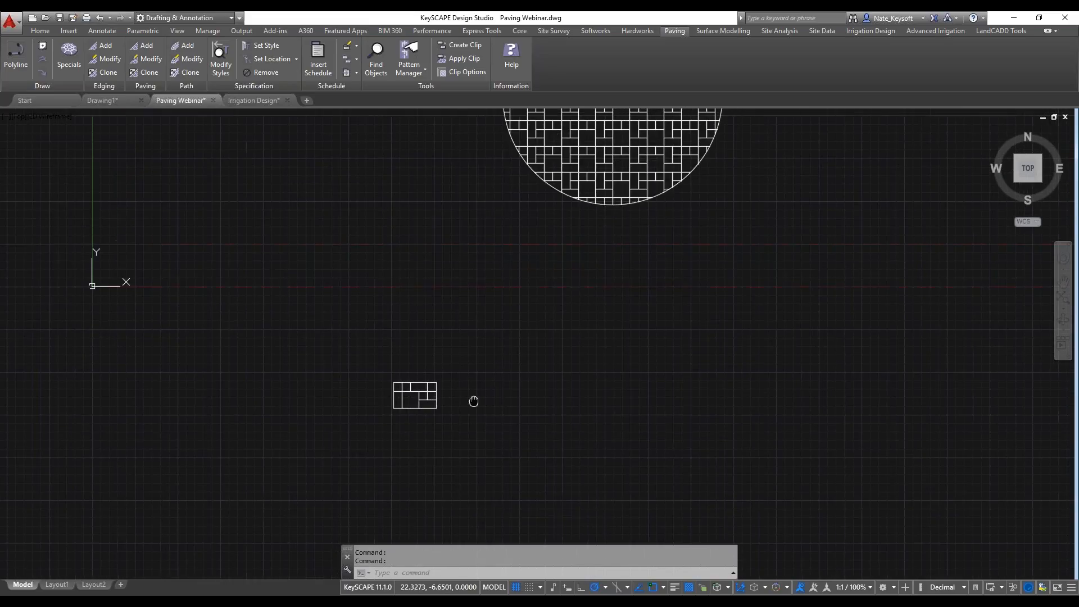
pyautogui.click(525, 29)
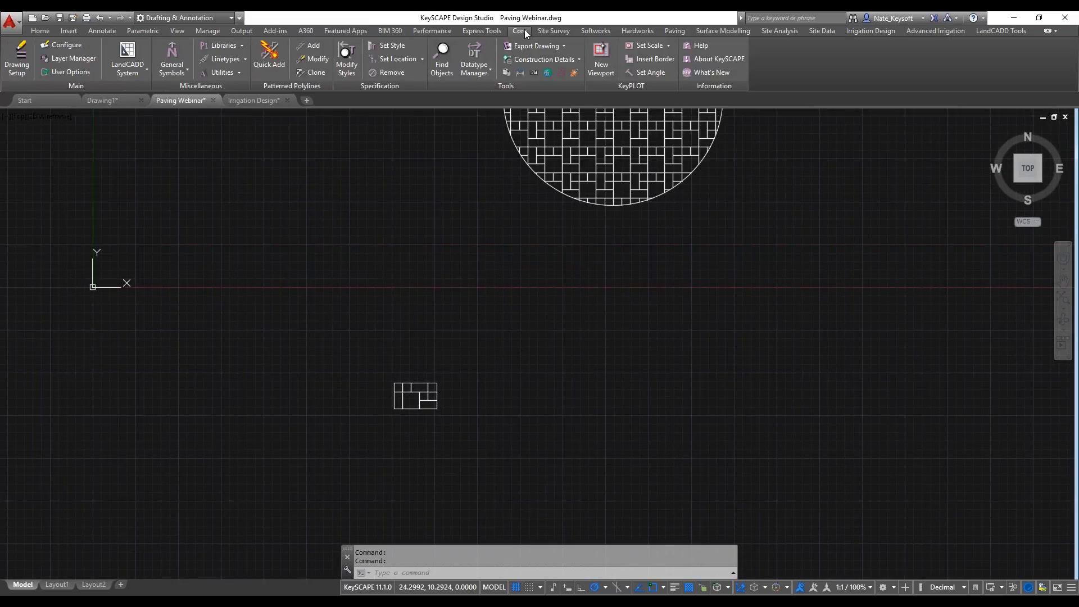
pyautogui.click(22, 59)
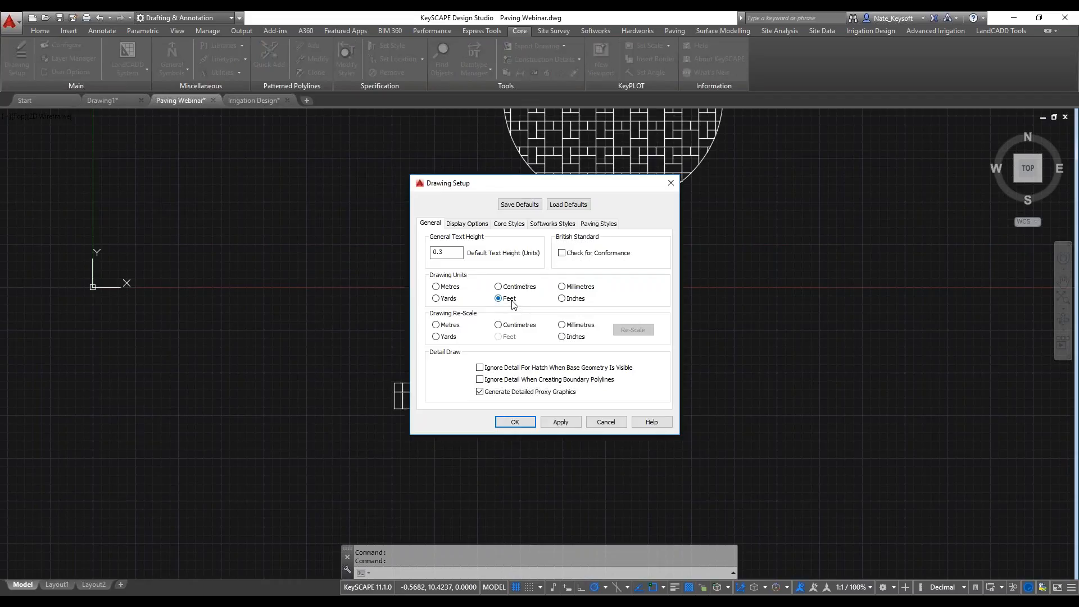
pyautogui.click(437, 325)
pyautogui.click(632, 330)
pyautogui.click(571, 340)
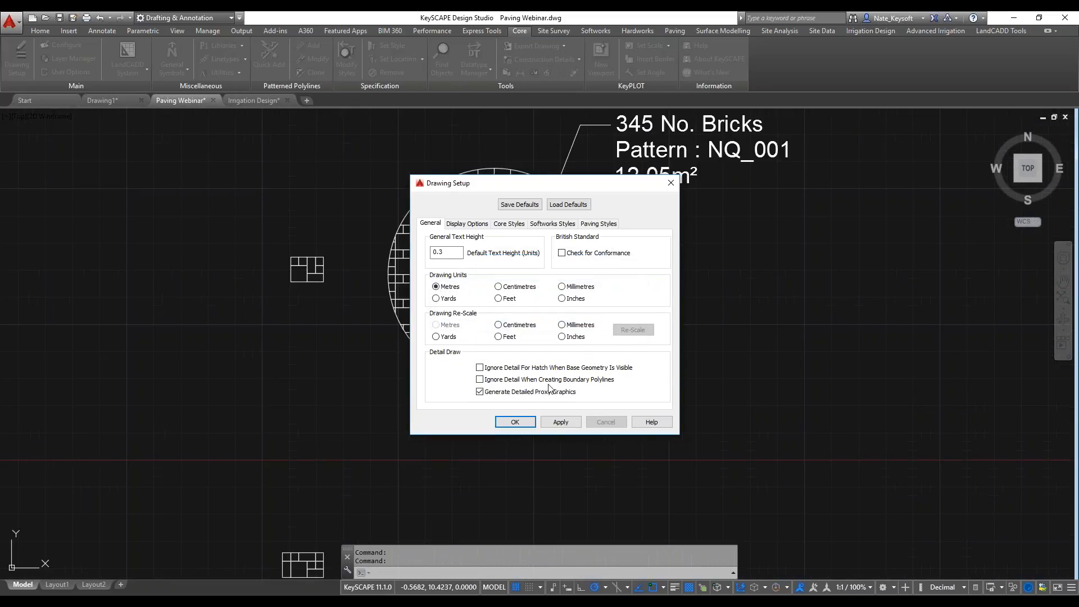
pyautogui.click(514, 421)
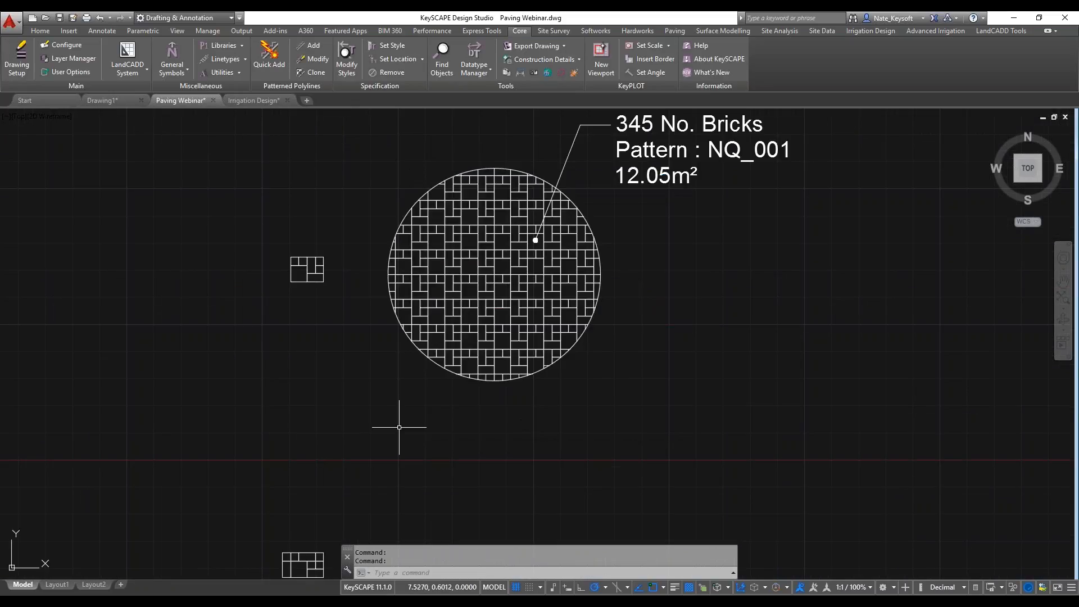
# Start a new paving pattern of the Pattern type in the Pattern Manager.
pyautogui.scroll(-2, 399, 427)
pyautogui.moveTo(401, 424); pyautogui.dragTo(497, 237, button='middle')
pyautogui.scroll(5, 437, 333)
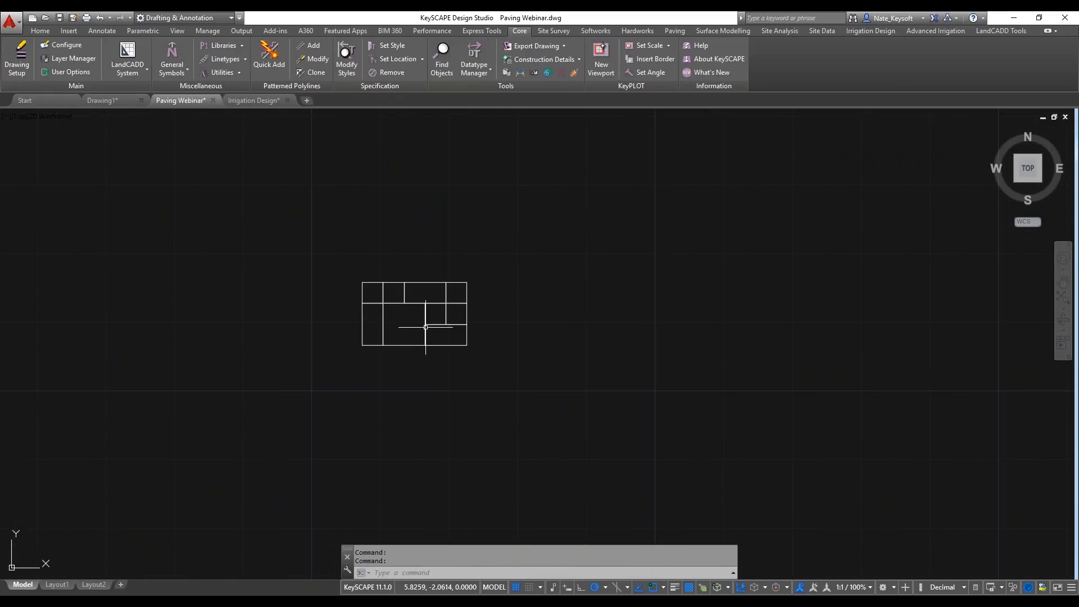
pyautogui.scroll(-2, 444, 264)
pyautogui.scroll(2, 447, 263)
pyautogui.click(675, 32)
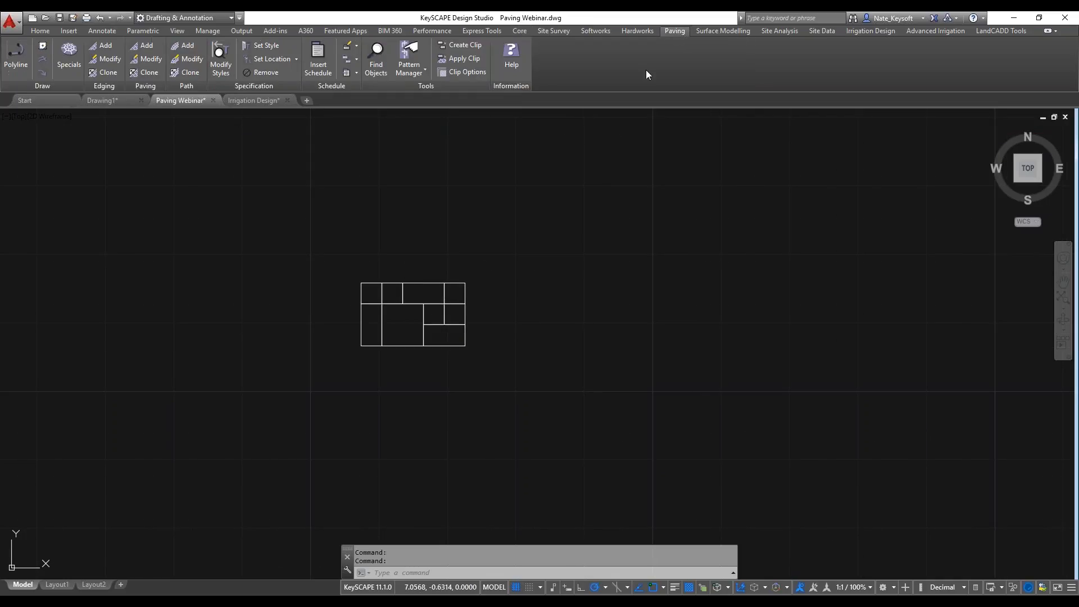
pyautogui.click(409, 70)
pyautogui.click(430, 113)
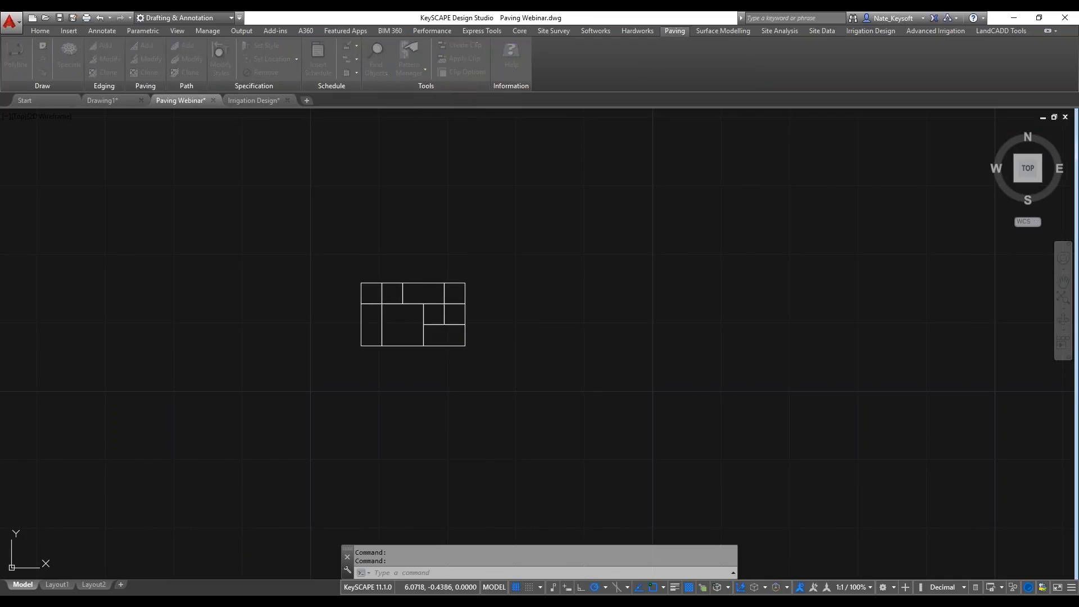
pyautogui.click(678, 255)
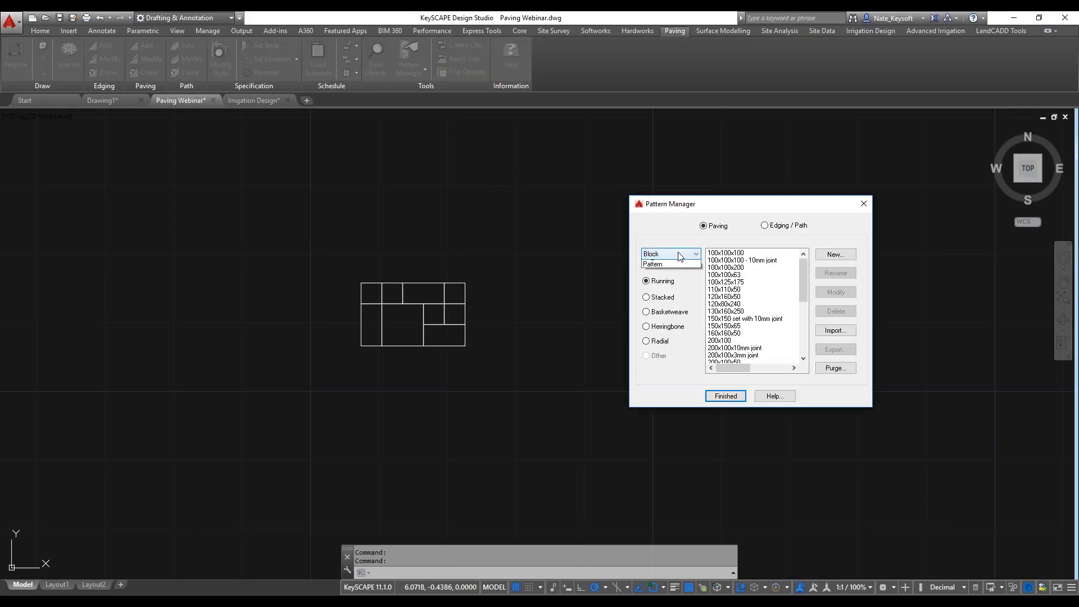
pyautogui.click(661, 277)
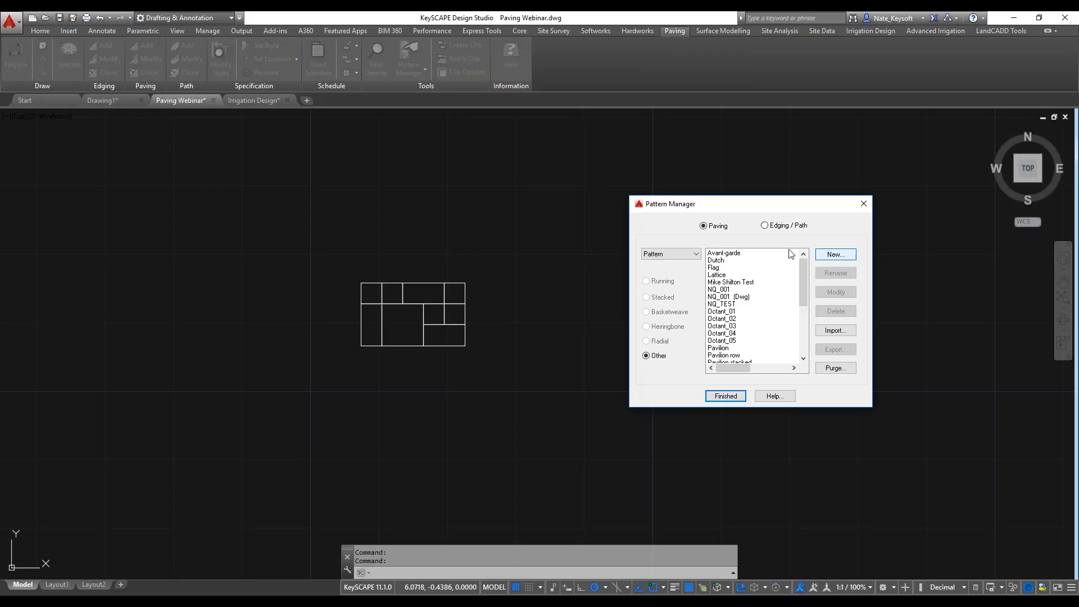
pyautogui.click(841, 255)
pyautogui.click(511, 326)
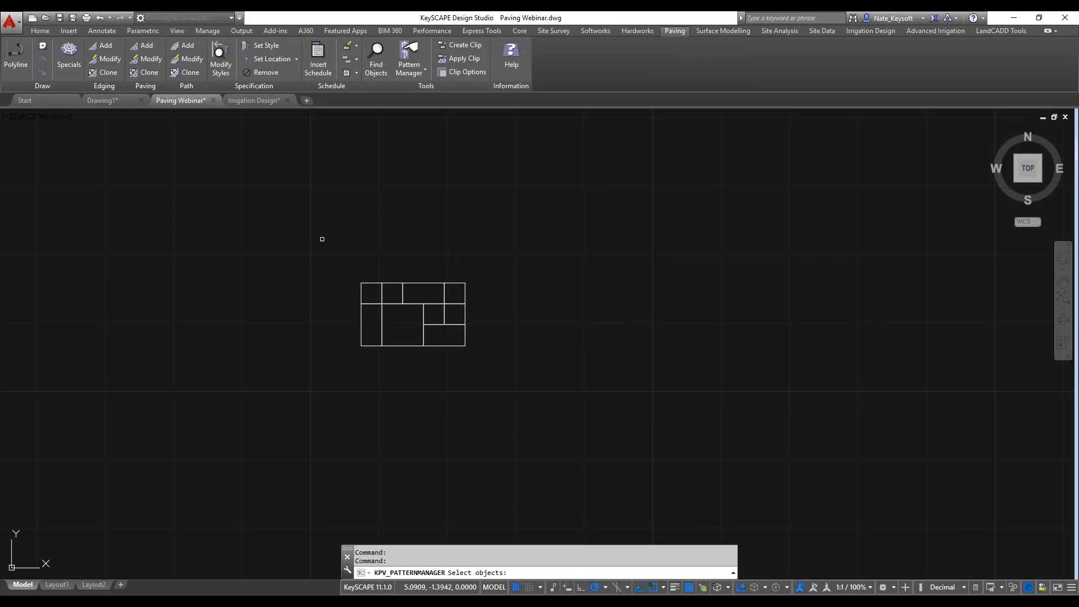
# Select all lines of the lower small brick layout as the geometry of the new pattern.
pyautogui.click(271, 235)
pyautogui.click(563, 371)
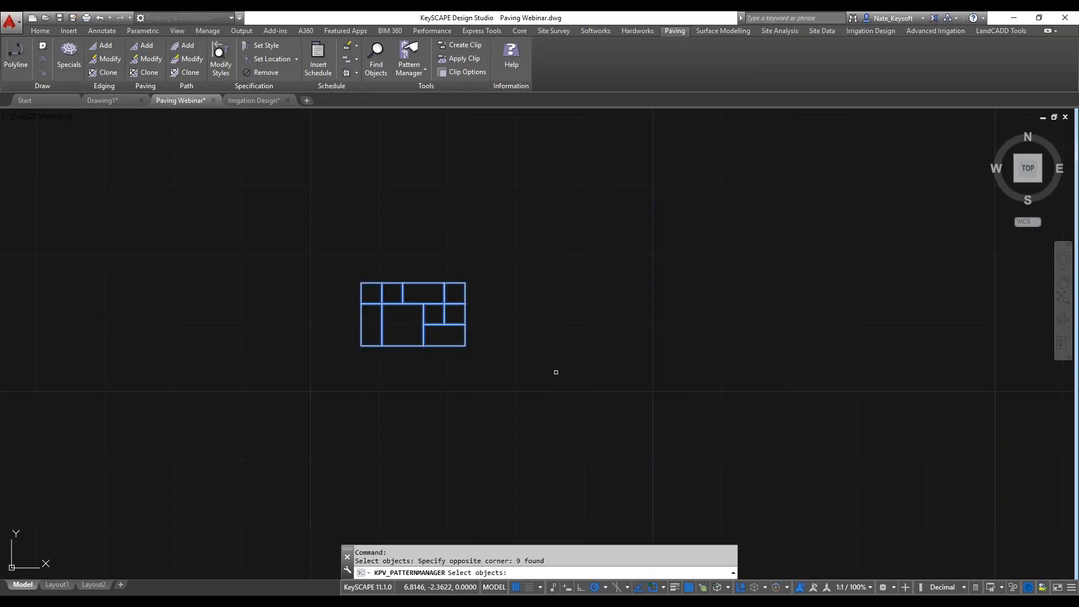
pyautogui.scroll(2, 416, 366)
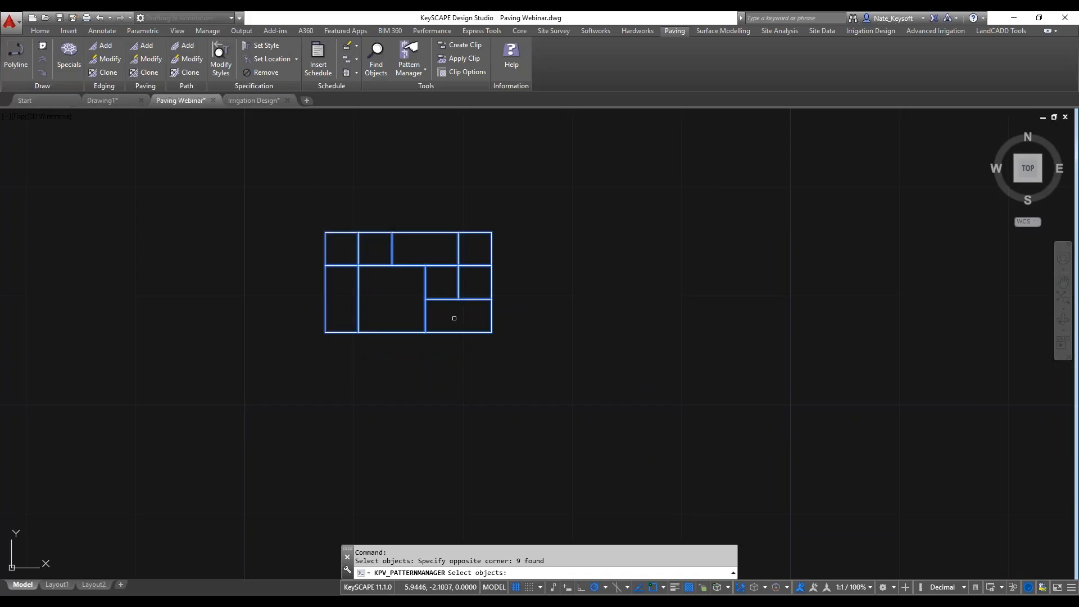
pyautogui.scroll(2, 464, 317)
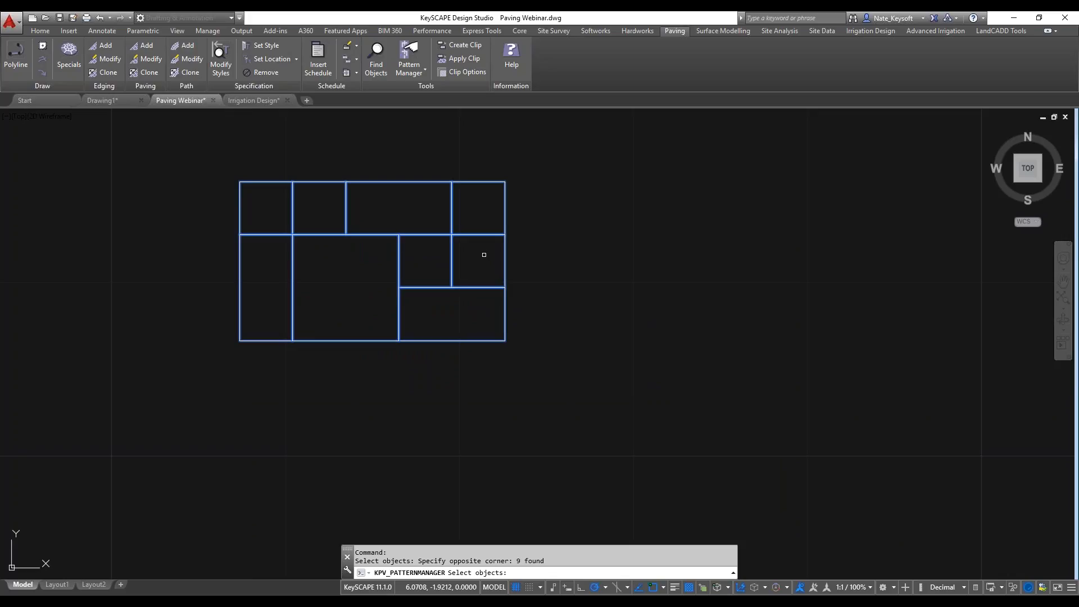
pyautogui.scroll(-2, 484, 254)
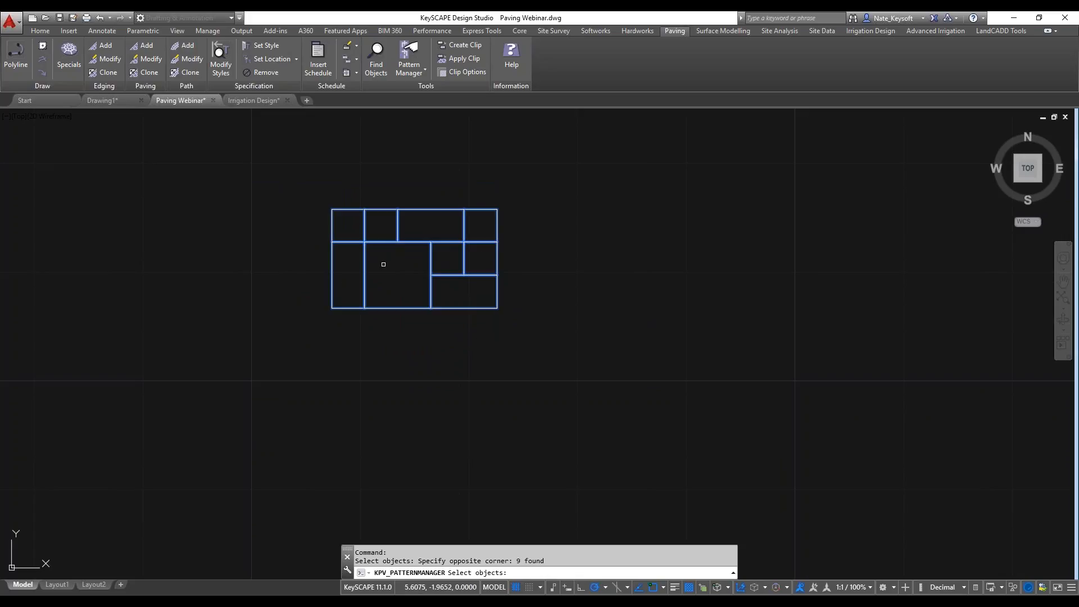
pyautogui.press('Return')
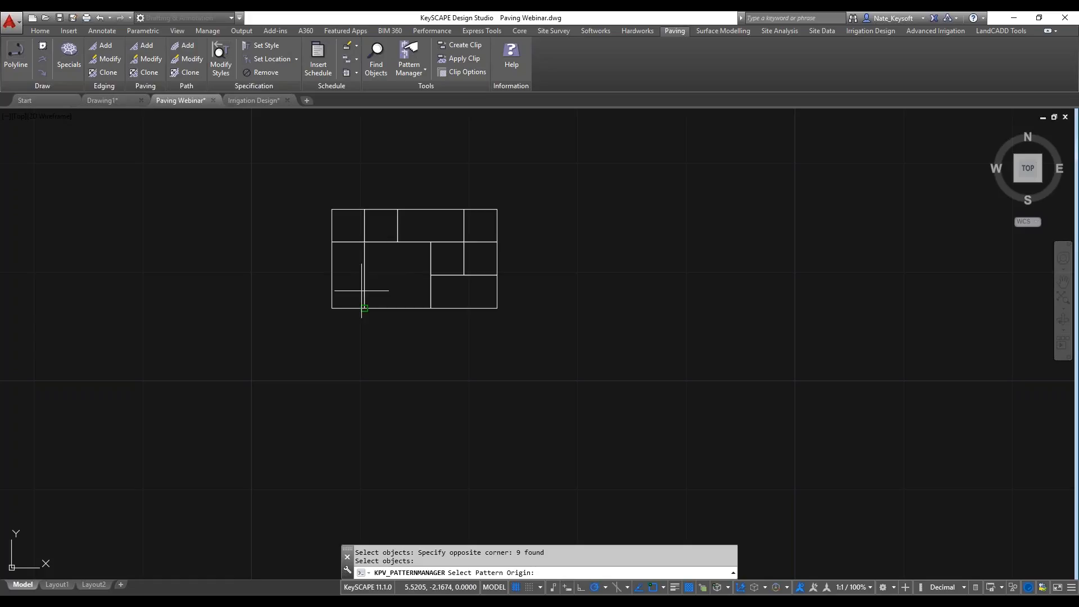
# Set the pattern origin at the layout's lower-left corner, the column offset at its lower-right corner and the row offset at its upper-left corner.
pyautogui.click(332, 308)
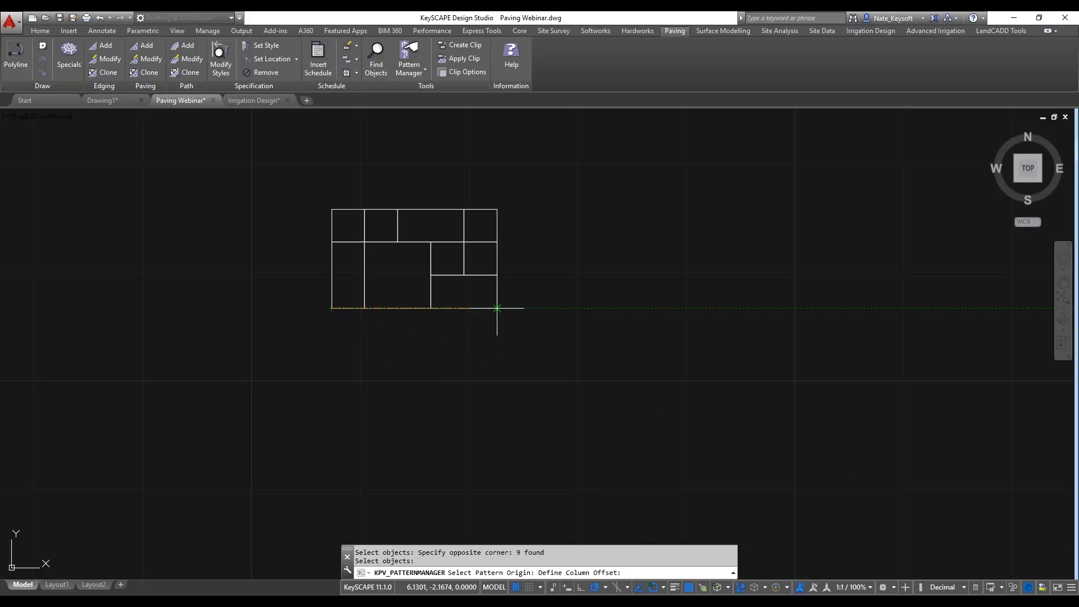
pyautogui.click(497, 308)
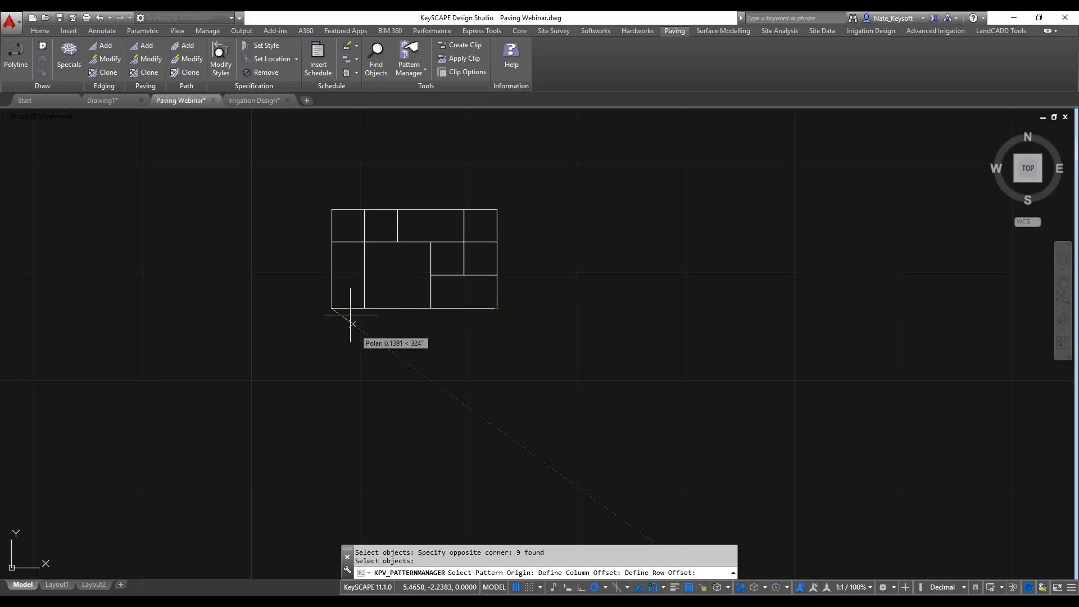
pyautogui.click(331, 209)
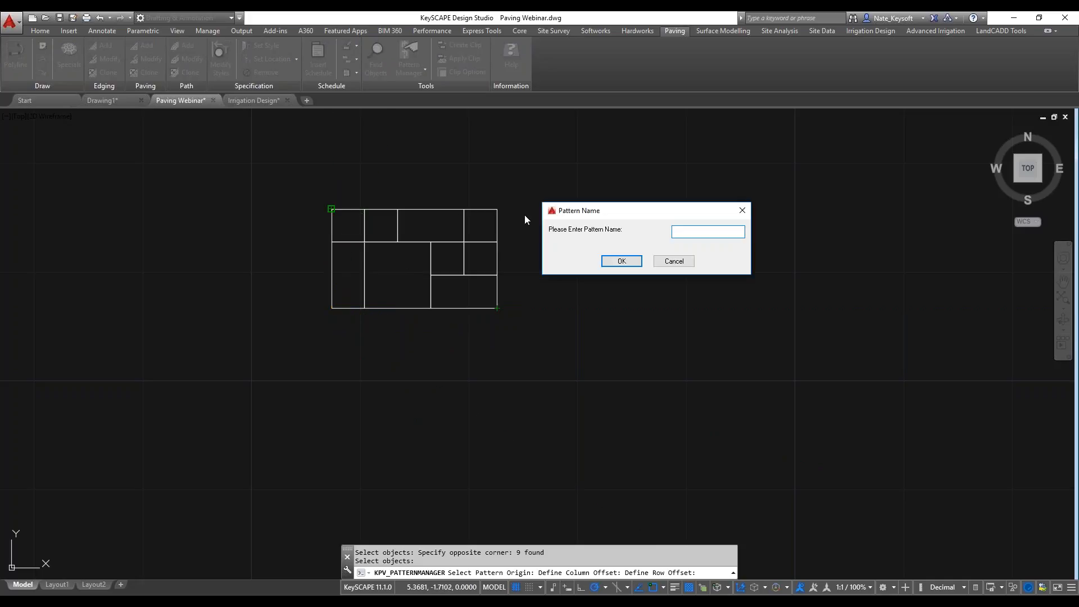
# Name the new pattern NQ_002 and close the Pattern Manager.
pyautogui.write('NQ_002')
pyautogui.click(636, 259)
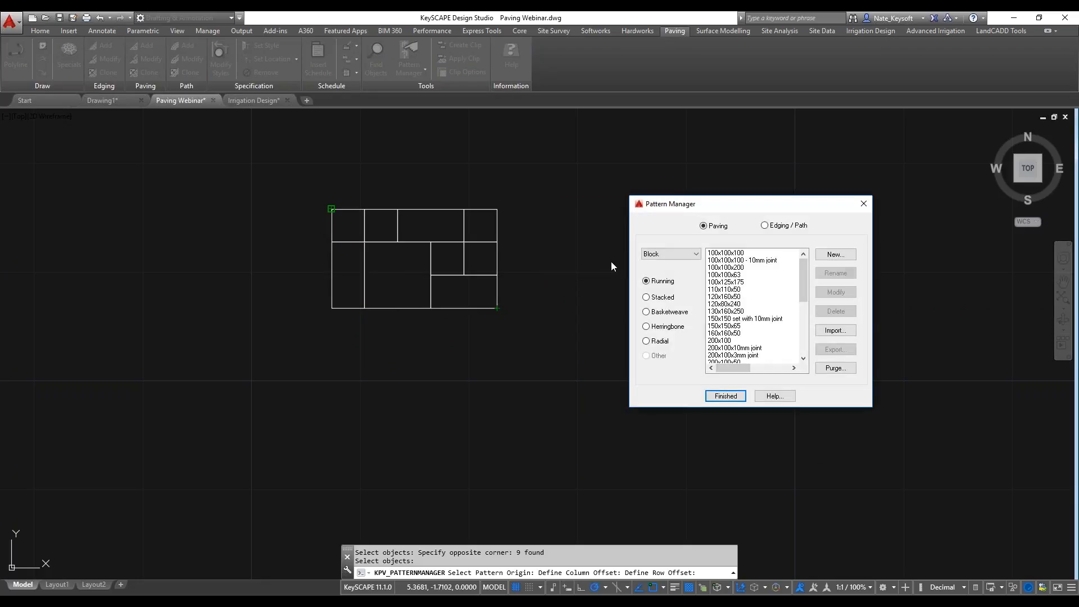
pyautogui.click(721, 397)
# Move the circular paving area and its label down and to the right, level with the gap between the two small brick layouts.
pyautogui.scroll(-3, 664, 253)
pyautogui.moveTo(655, 249); pyautogui.dragTo(475, 374, button='middle')
pyautogui.scroll(-3, 430, 361)
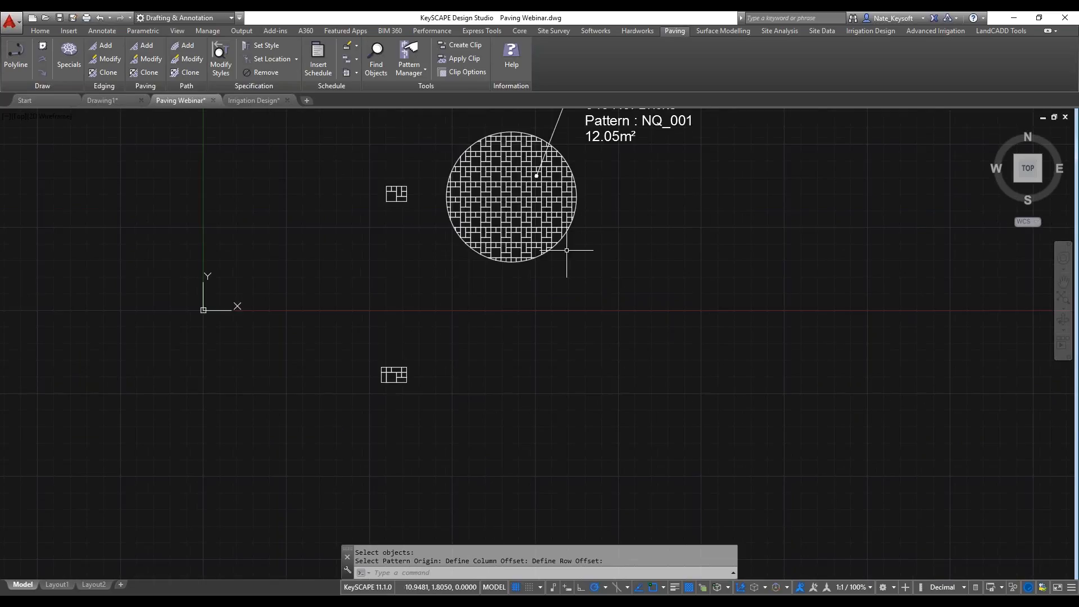
pyautogui.moveTo(565, 252); pyautogui.dragTo(433, 304, button='middle')
pyautogui.click(513, 284)
pyautogui.click(414, 190)
pyautogui.write('m')
pyautogui.press('Return')
pyautogui.click(560, 274)
pyautogui.click(604, 353)
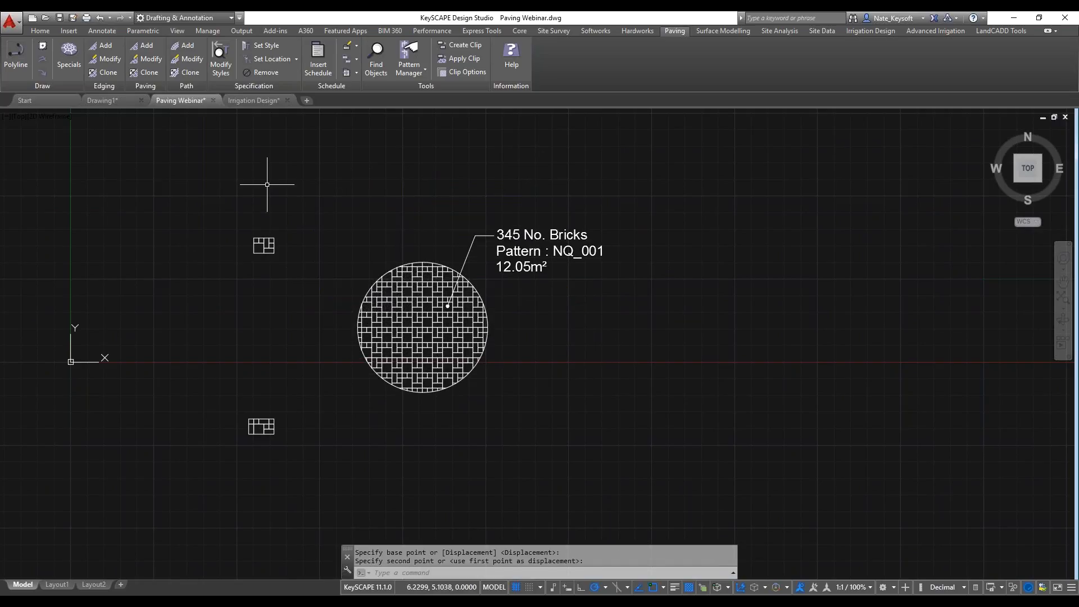
# Modify the circular paving area to use the NQ_002 pattern.
pyautogui.scroll(2, 453, 323)
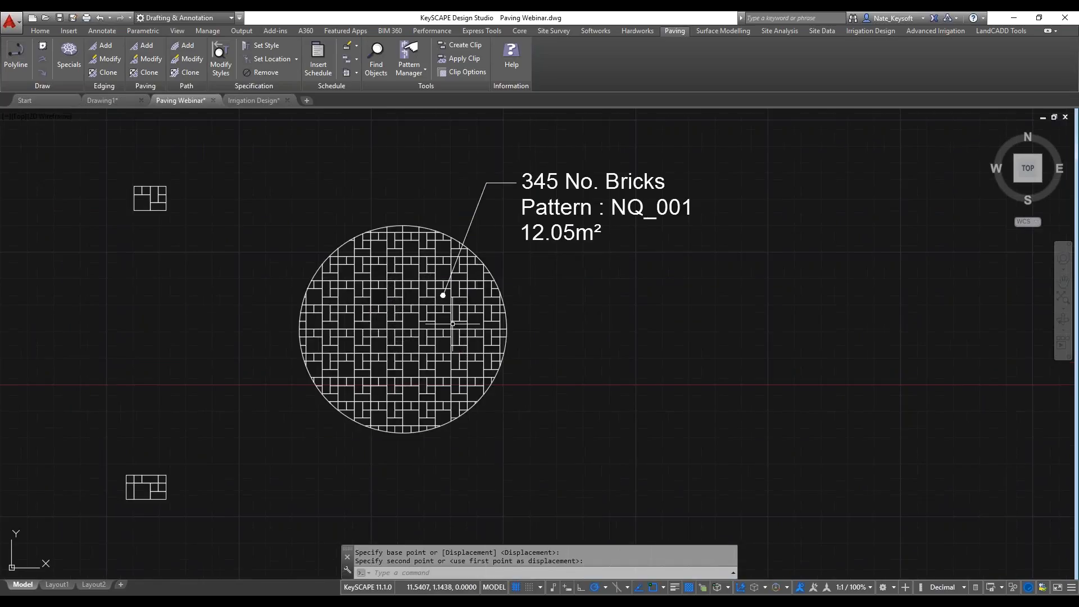
pyautogui.click(148, 59)
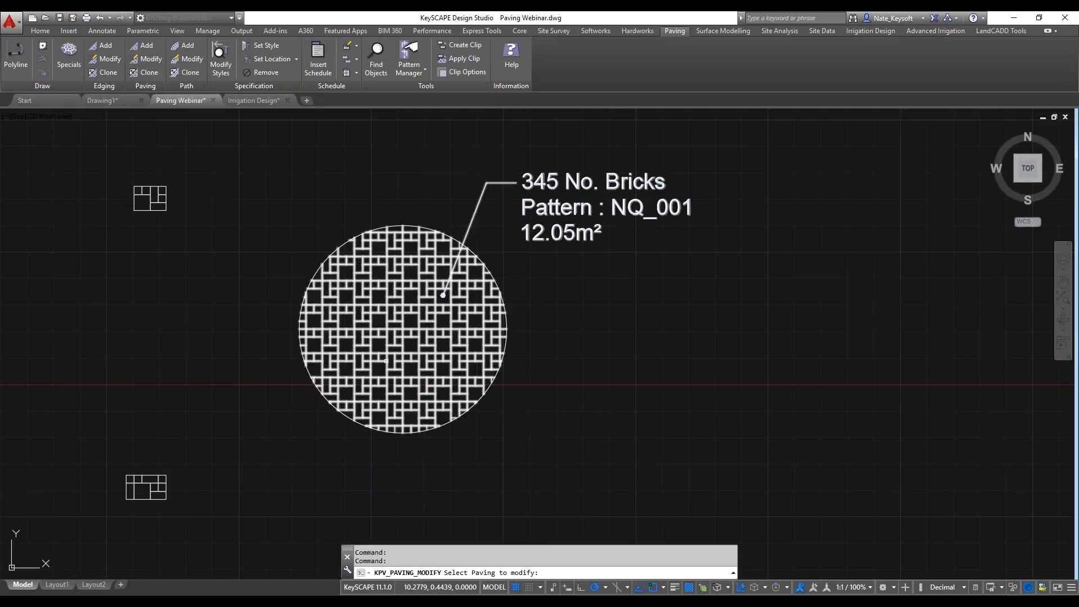
pyautogui.click(395, 328)
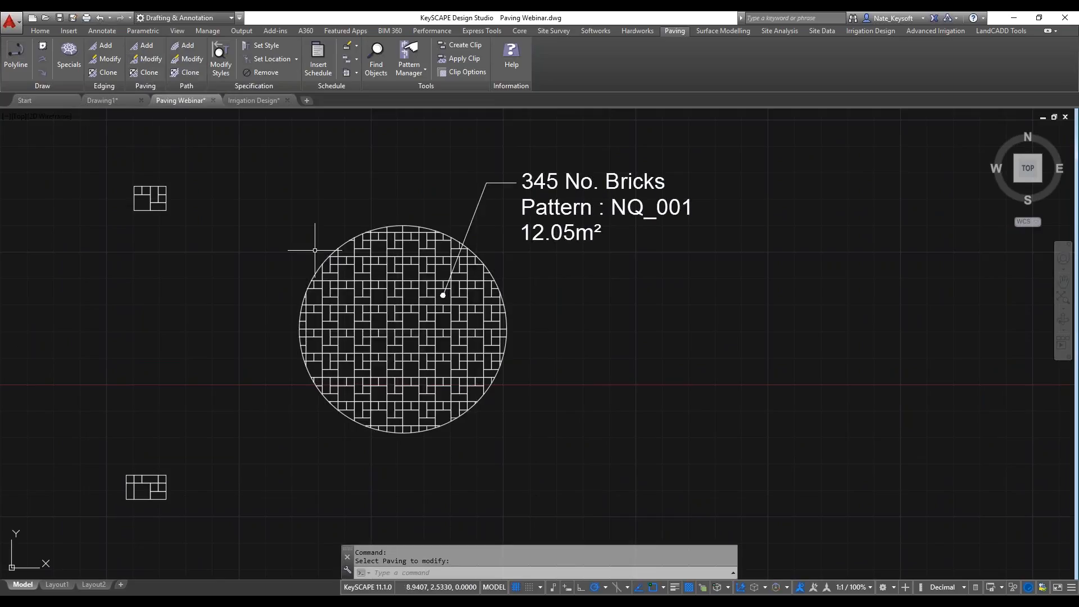
pyautogui.click(148, 59)
pyautogui.click(431, 257)
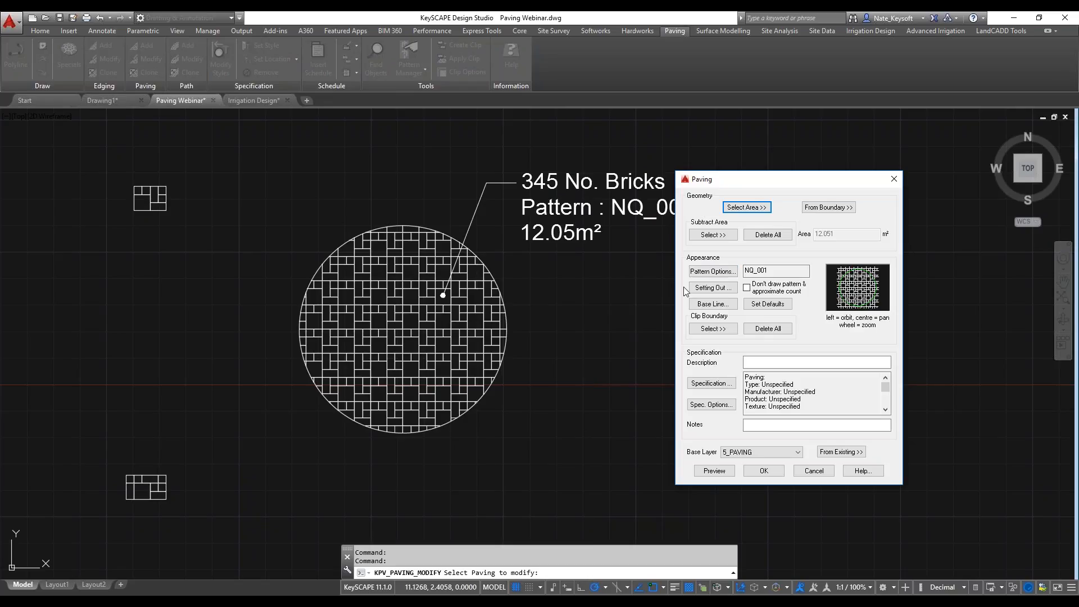
pyautogui.click(712, 272)
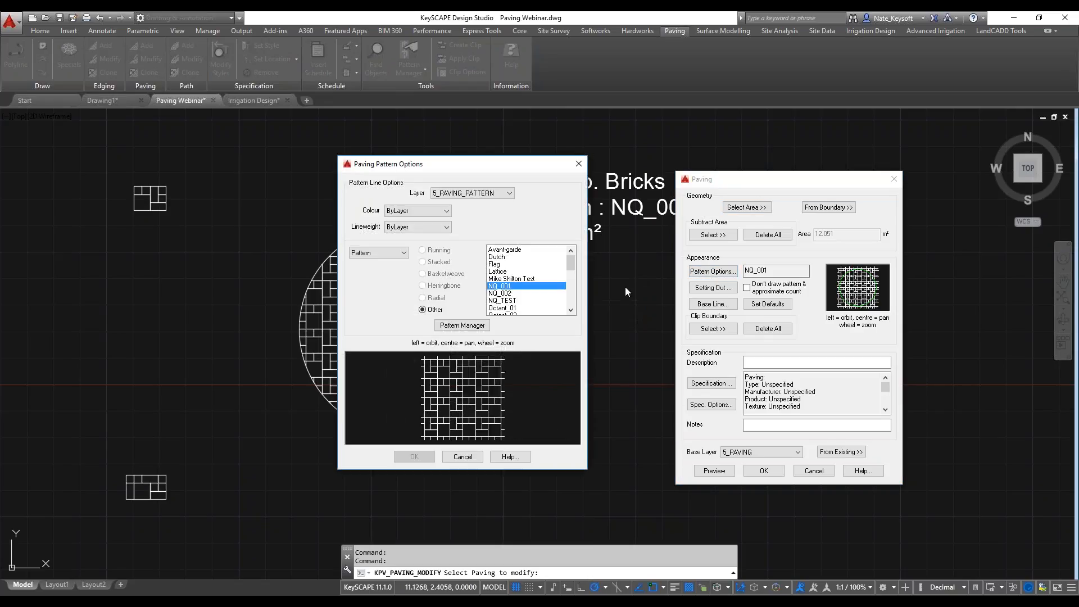
pyautogui.click(501, 293)
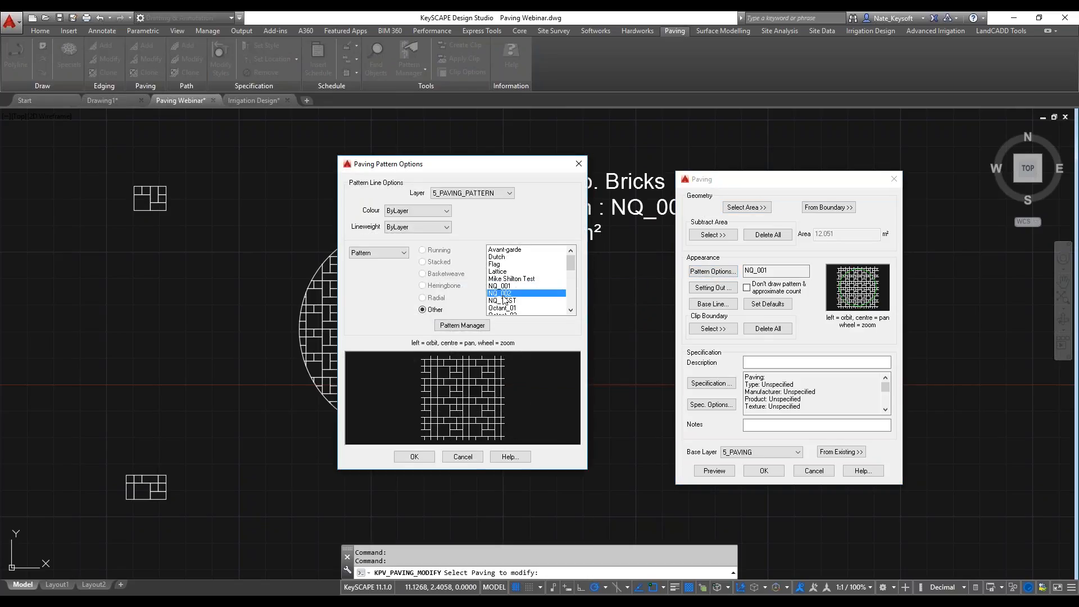
pyautogui.click(414, 456)
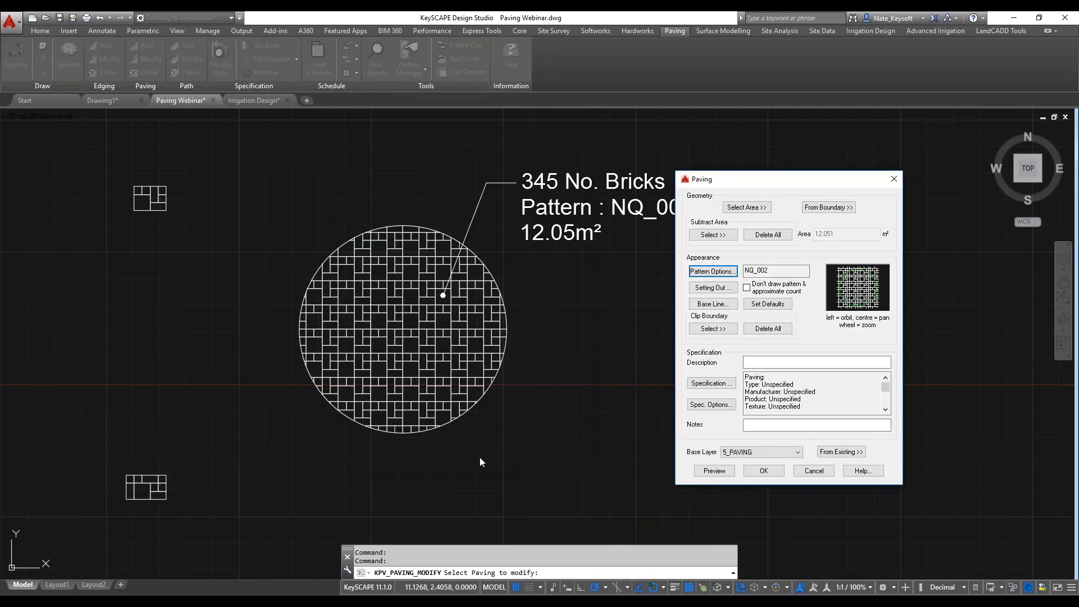
pyautogui.click(765, 472)
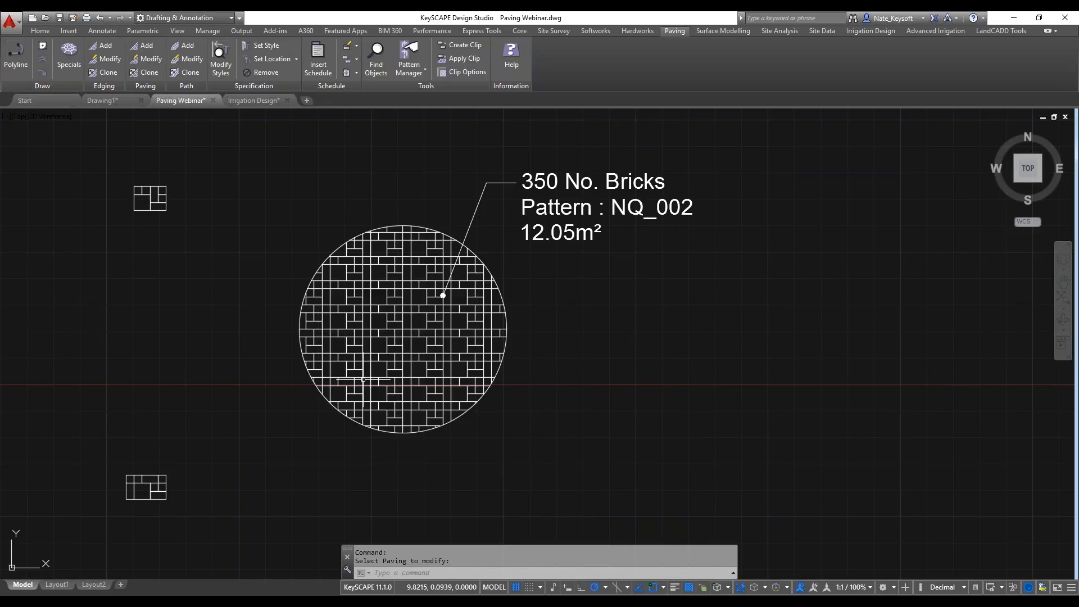
# Examine how the pattern repeats inside the circular paving area and compare it with the lower small brick layout.
pyautogui.scroll(2, 385, 374)
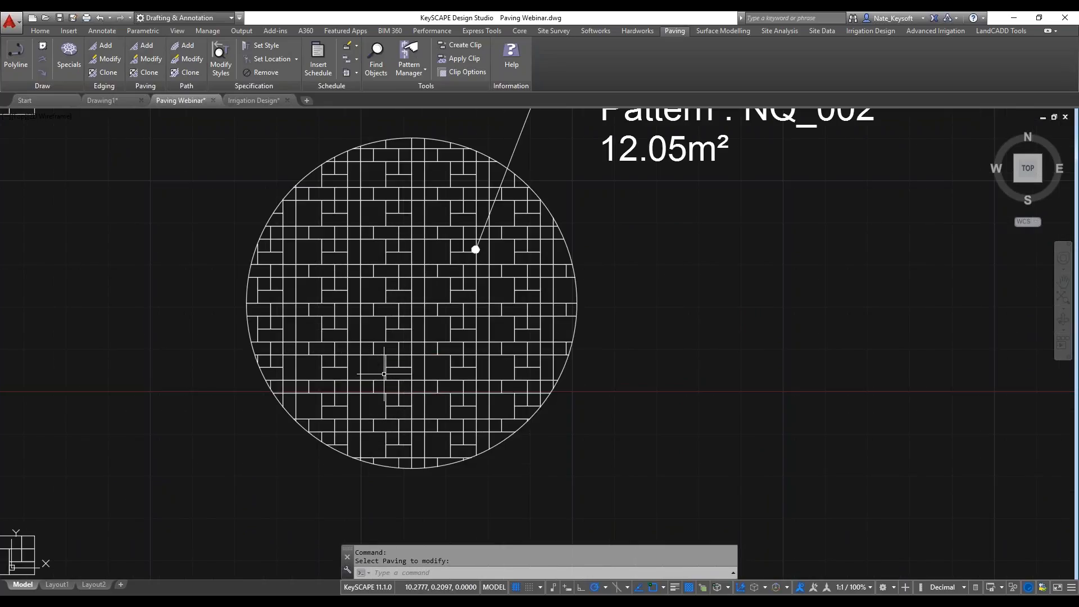
pyautogui.moveTo(387, 366)
pyautogui.mouseDown(button='middle')
pyautogui.moveTo(557, 292)
pyautogui.moveTo(487, 324)
pyautogui.mouseUp(button='middle')
pyautogui.scroll(-2, 456, 334)
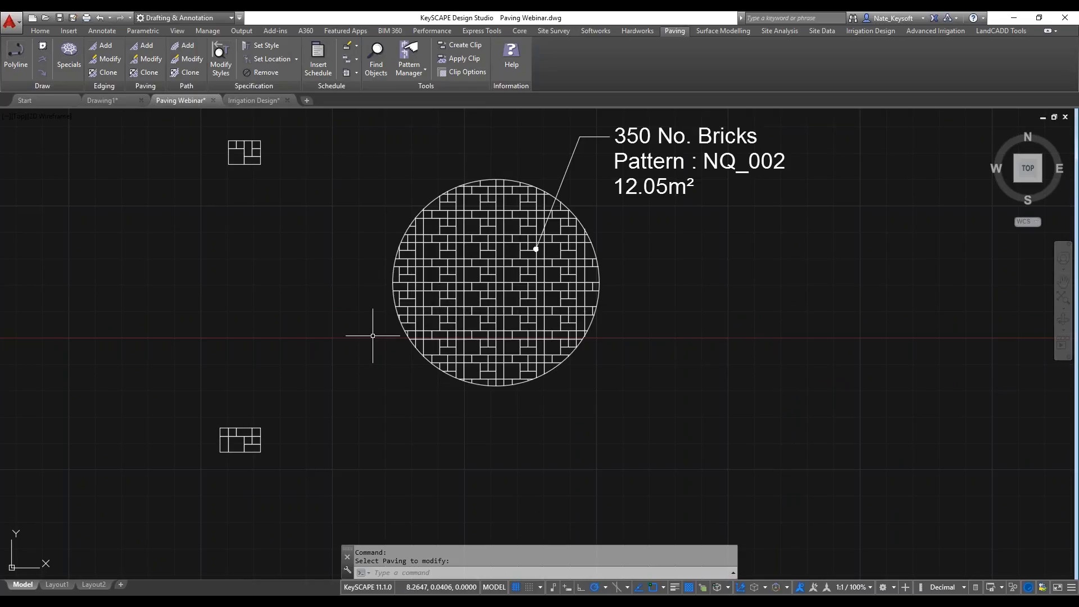
pyautogui.scroll(-2, 373, 337)
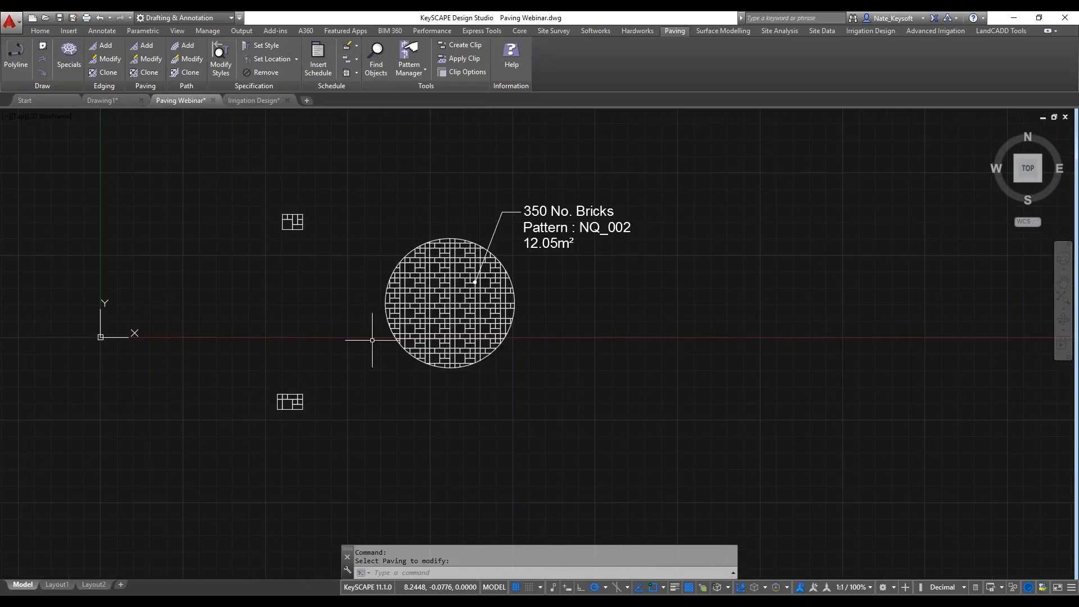
pyautogui.scroll(2, 288, 414)
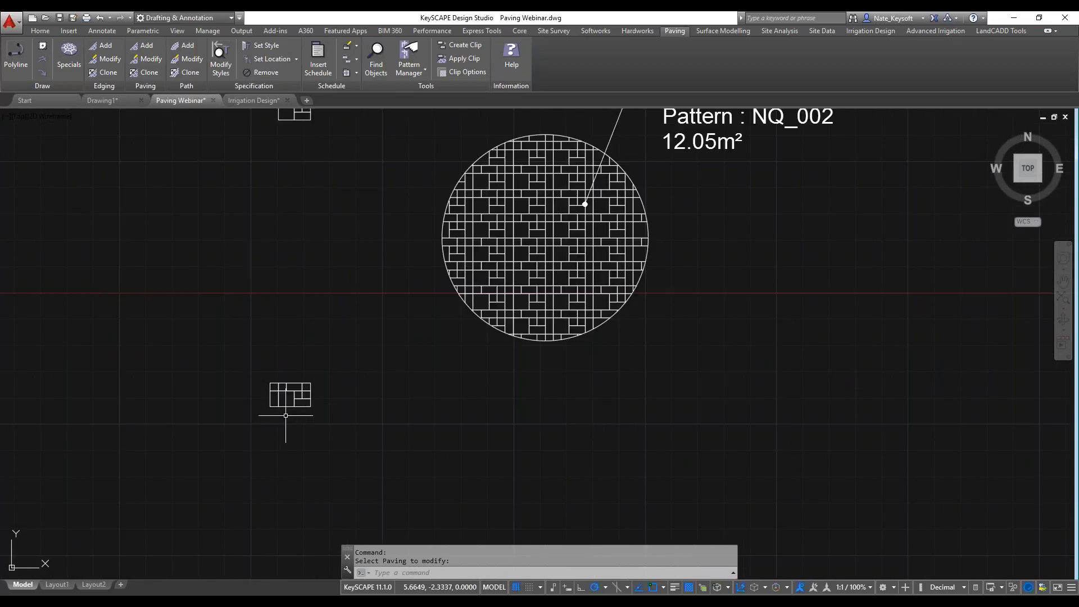
pyautogui.scroll(2, 286, 415)
pyautogui.scroll(-1, 289, 393)
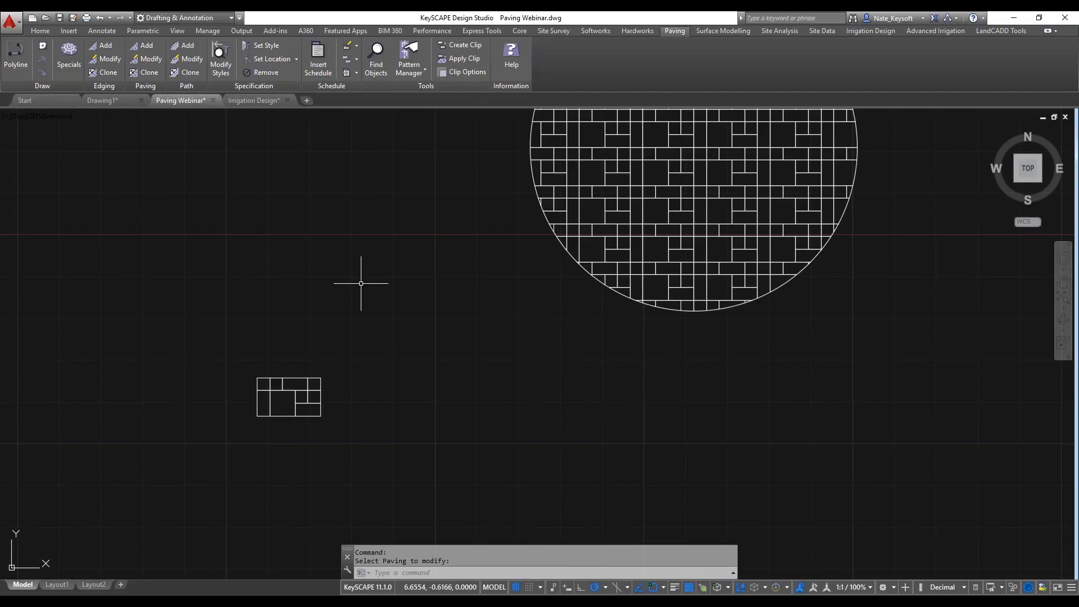
# Open the drawing 210801027_site.dwg from the 04_Illustrative Plan folder in ASLA Collateral.
pyautogui.click(46, 17)
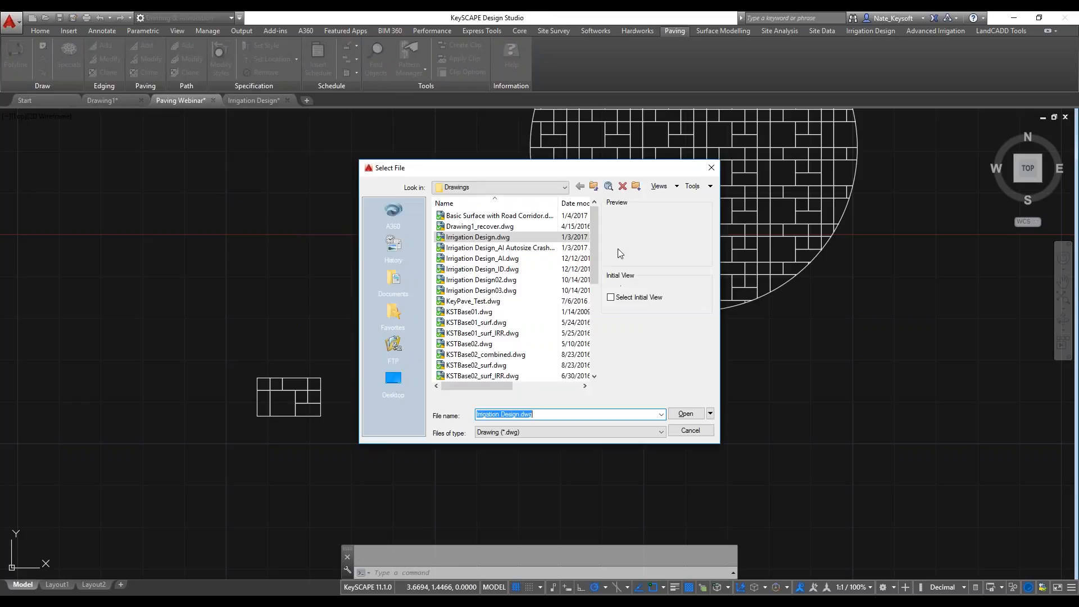
pyautogui.click(593, 186)
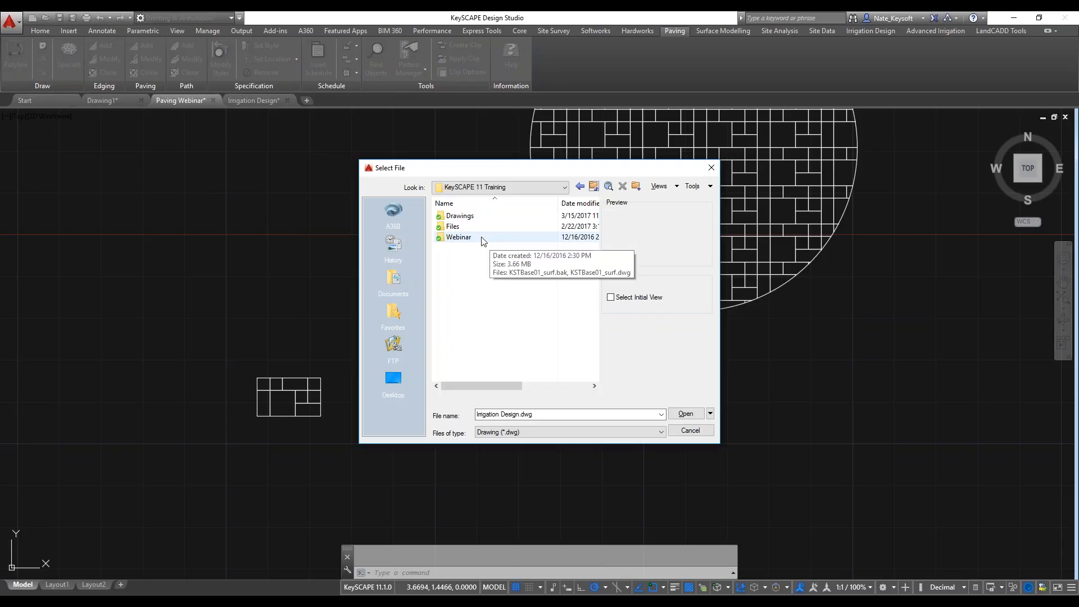
pyautogui.click(593, 186)
pyautogui.doubleClick(469, 226)
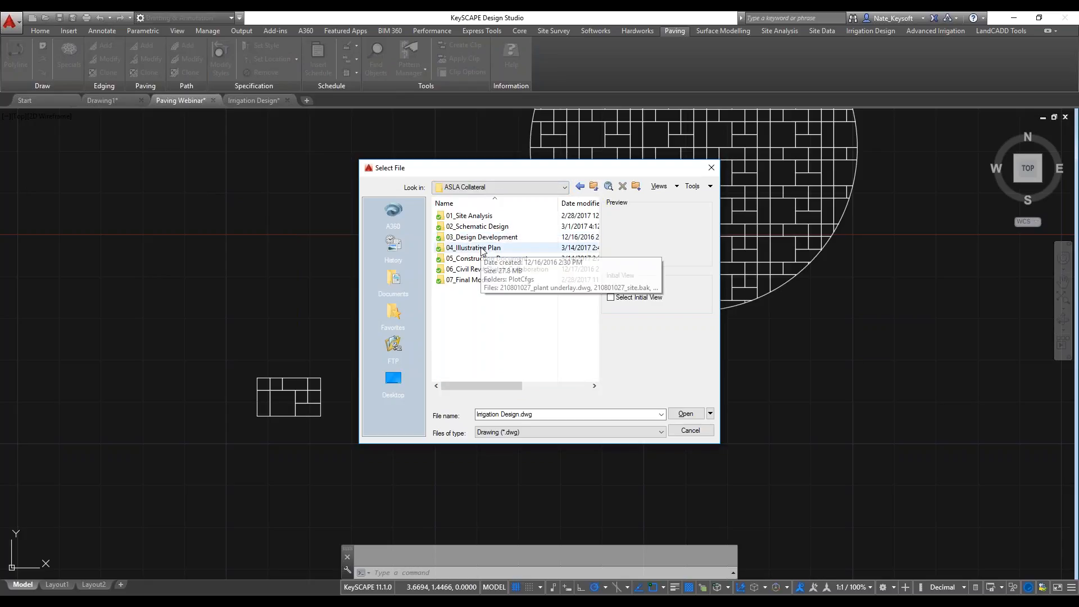
pyautogui.doubleClick(482, 248)
pyautogui.doubleClick(498, 239)
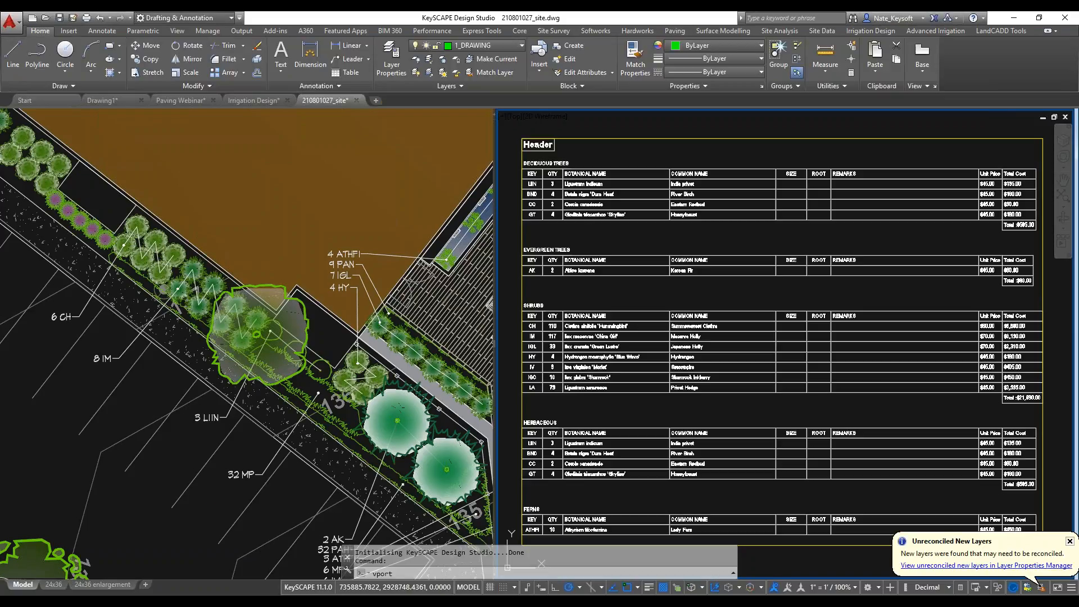
# Change the model space viewport configuration to Single using the VPORTS command.
pyautogui.press('Return')
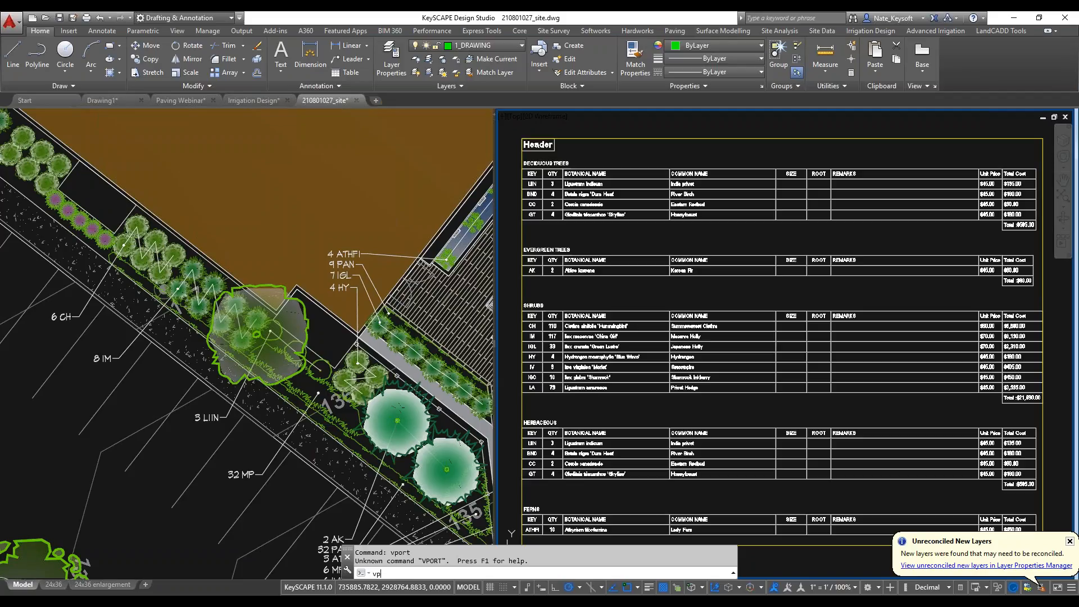
pyautogui.write('s')
pyautogui.press('Return')
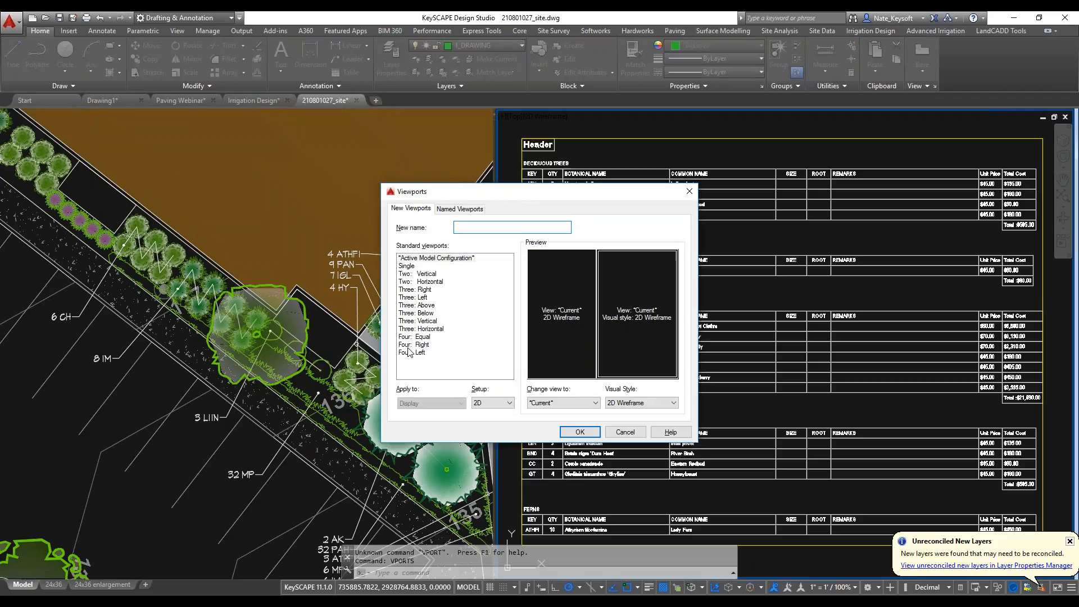
pyautogui.click(406, 266)
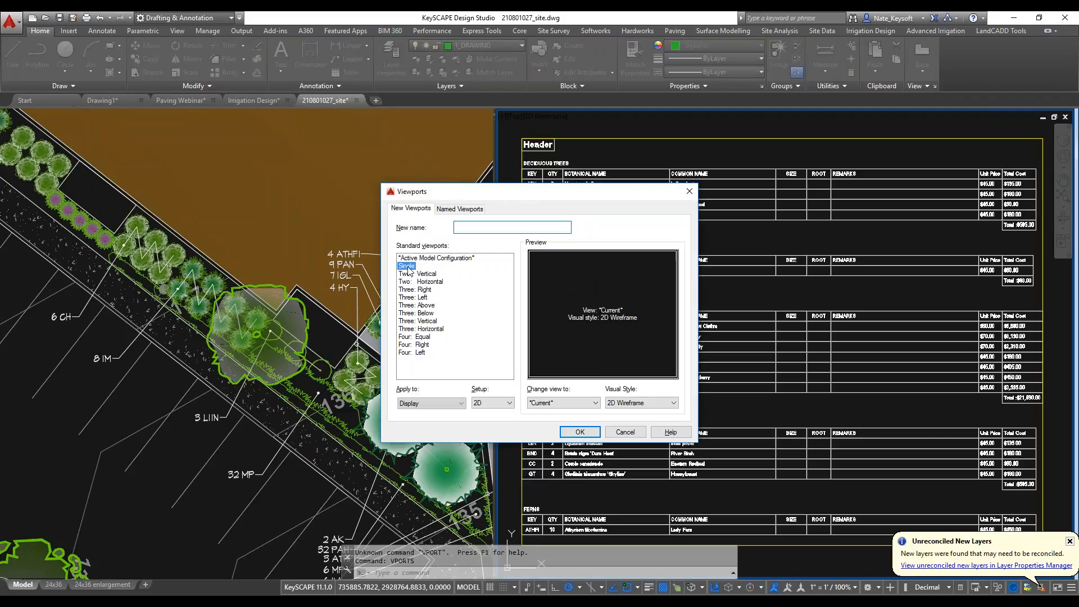
pyautogui.click(585, 431)
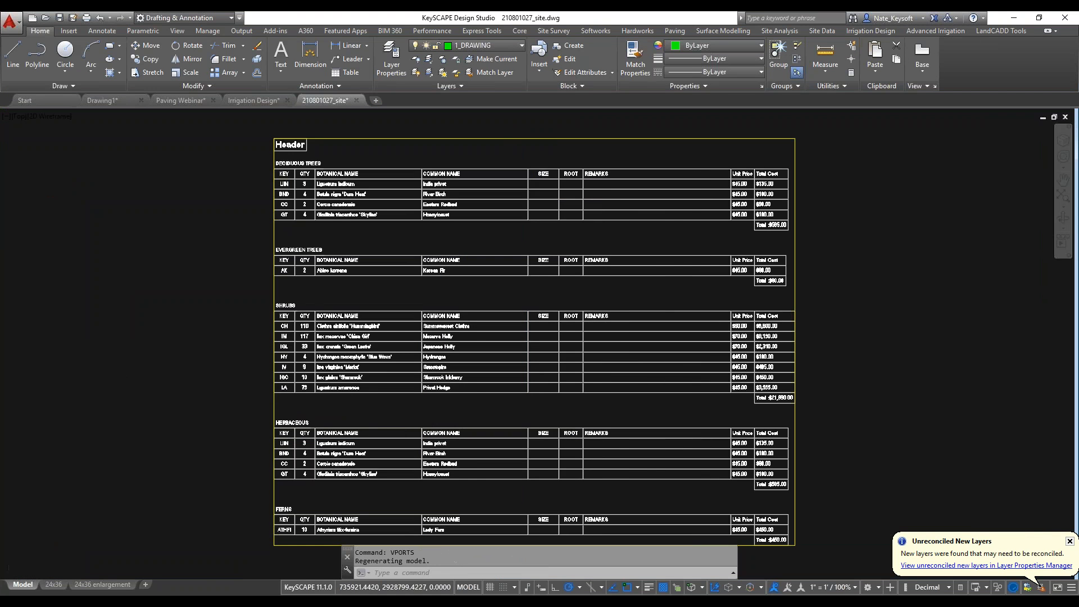
# Check the pattern and specification settings of the paving around the pool without changing them.
pyautogui.scroll(-5, 353, 371)
pyautogui.moveTo(354, 371)
pyautogui.mouseDown(button='middle')
pyautogui.moveTo(647, 316)
pyautogui.moveTo(674, 302)
pyautogui.mouseUp(button='middle')
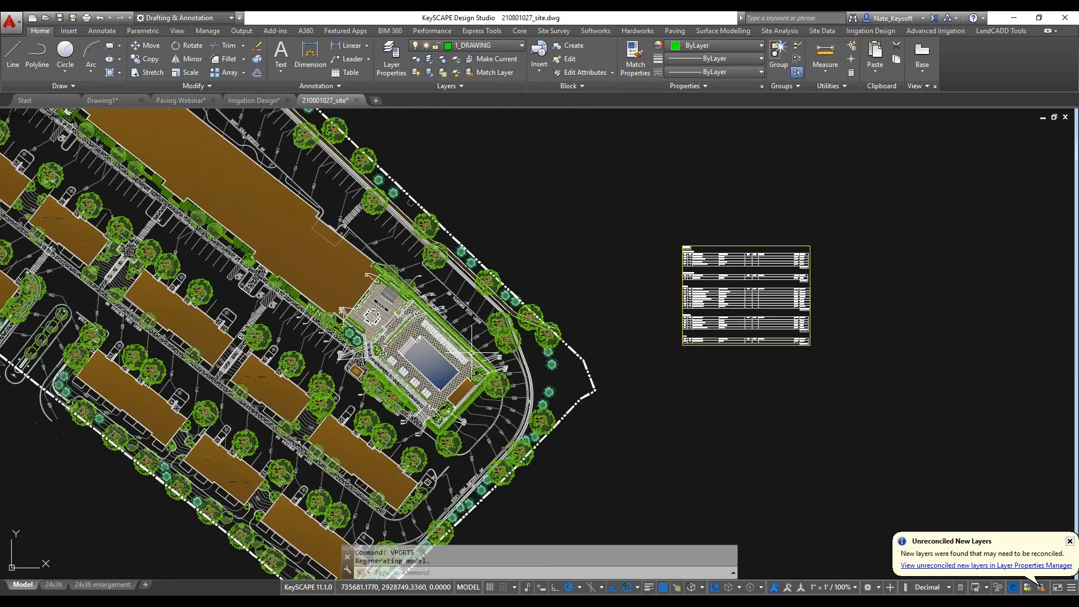
pyautogui.scroll(6, 424, 365)
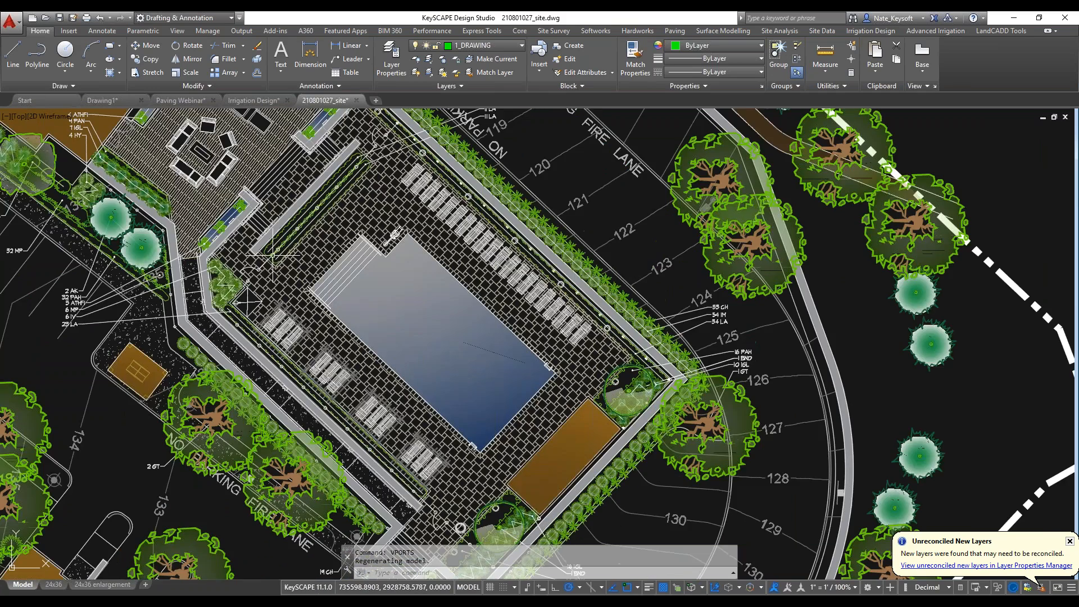
pyautogui.scroll(4, 288, 265)
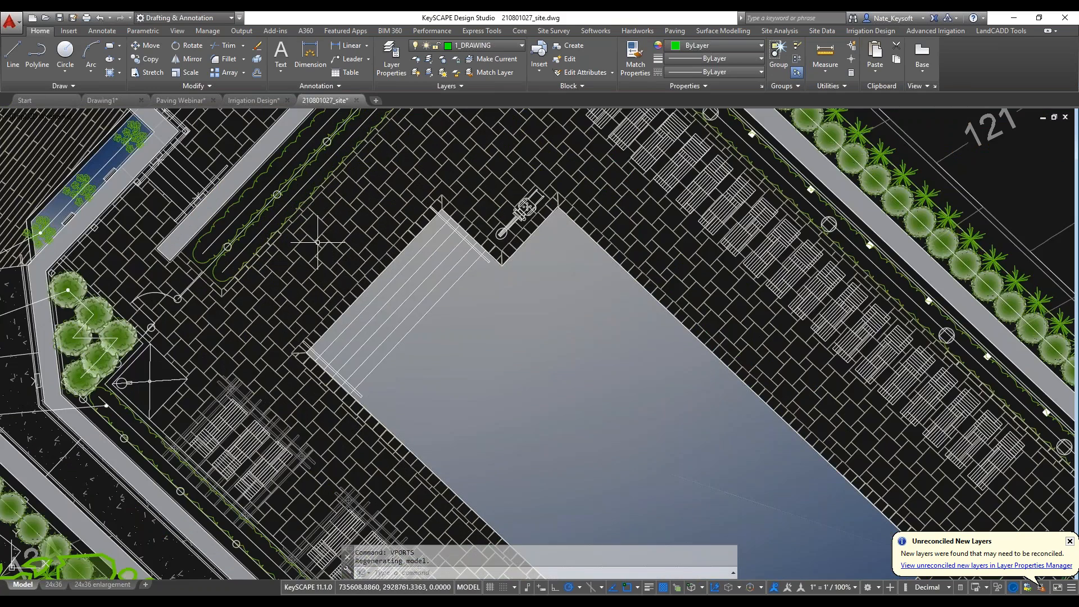
pyautogui.scroll(2, 318, 249)
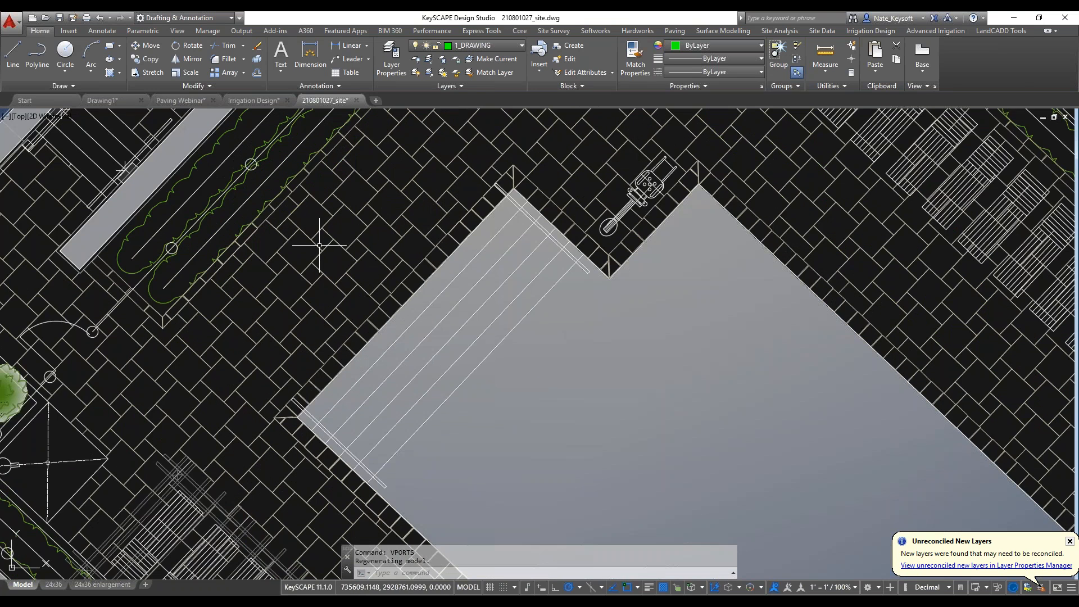
pyautogui.scroll(3, 319, 245)
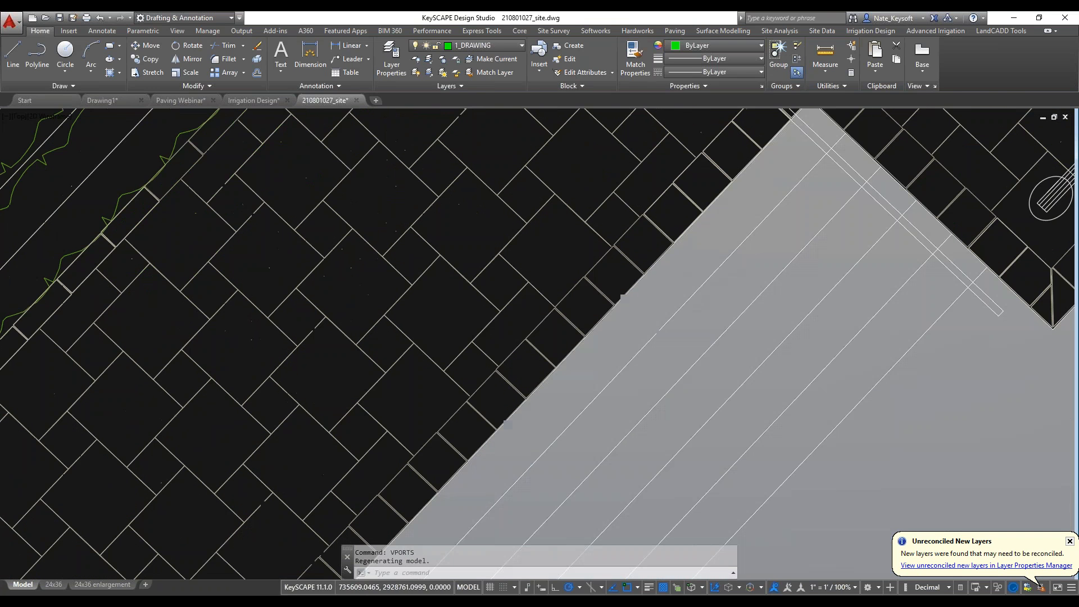
pyautogui.click(313, 247)
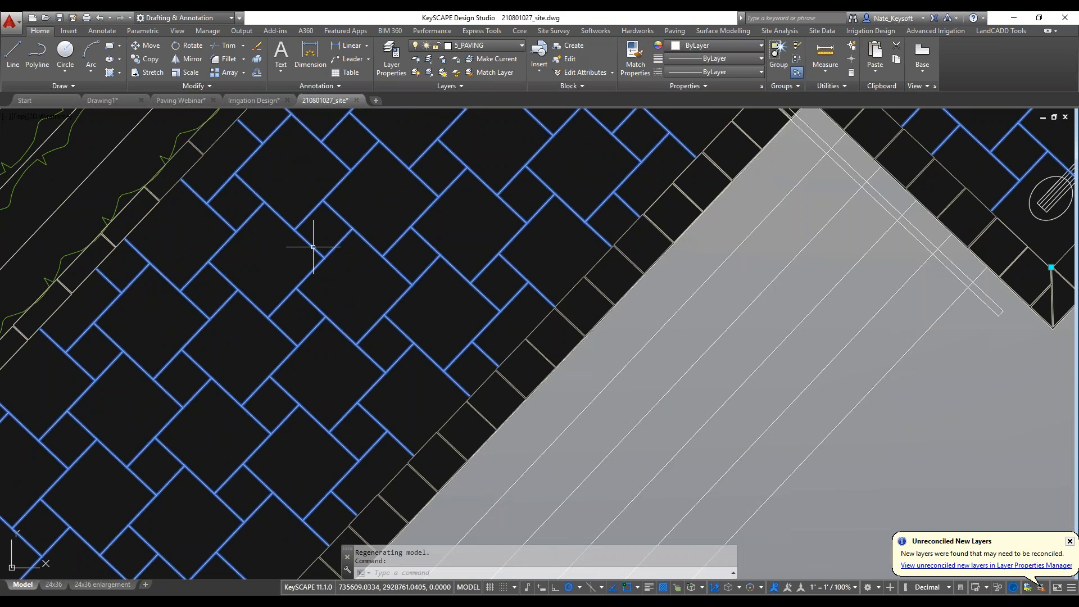
pyautogui.doubleClick(313, 247)
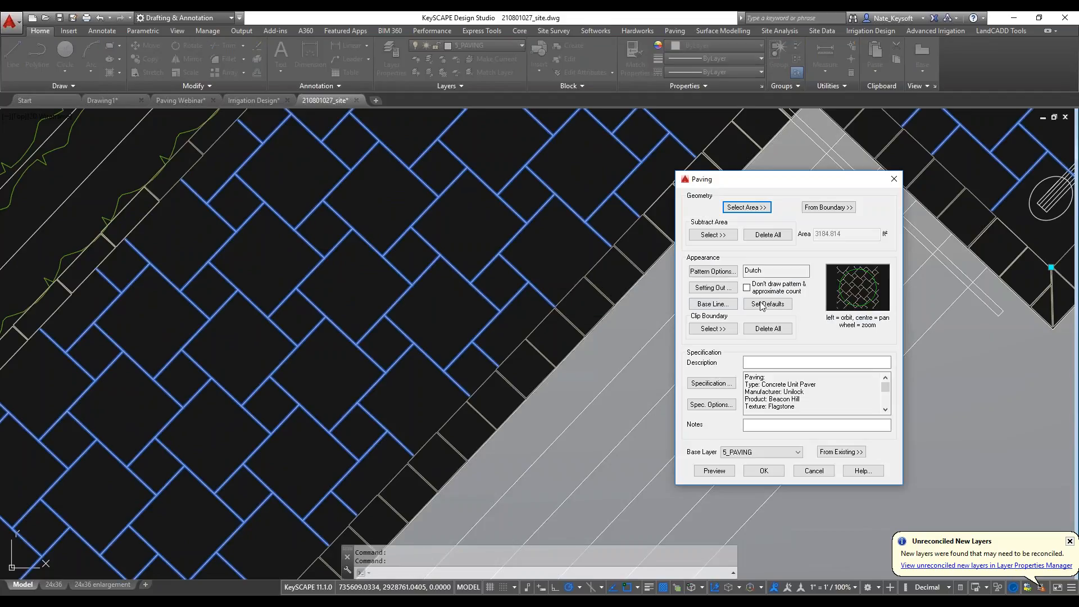
pyautogui.click(814, 471)
# Examine how the large and small square pavers interlock beside the pool steps.
pyautogui.scroll(-2, 433, 313)
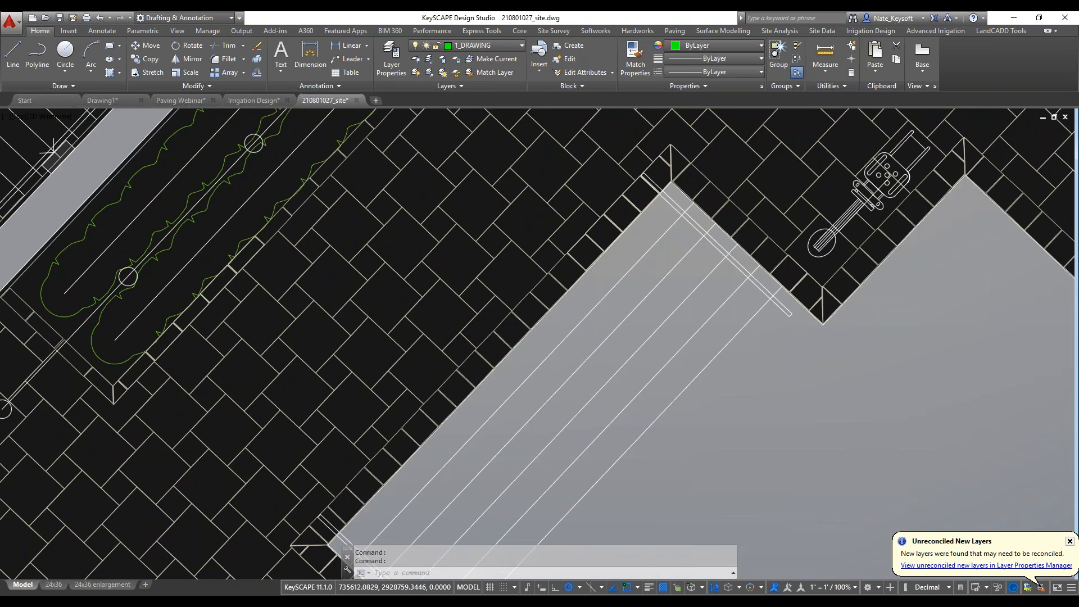
pyautogui.scroll(-2, 440, 318)
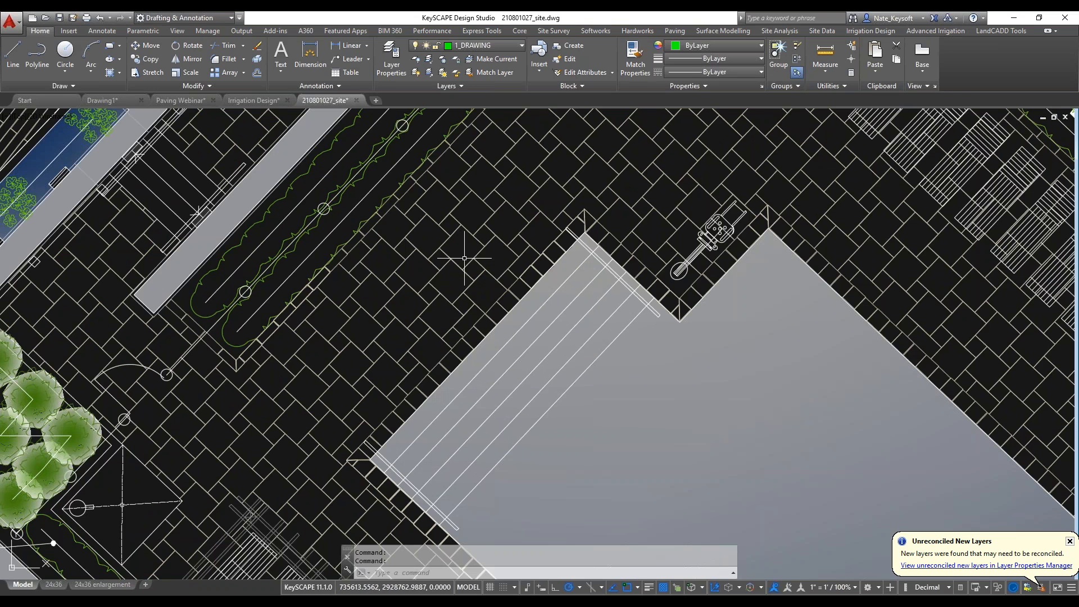
pyautogui.scroll(2, 455, 253)
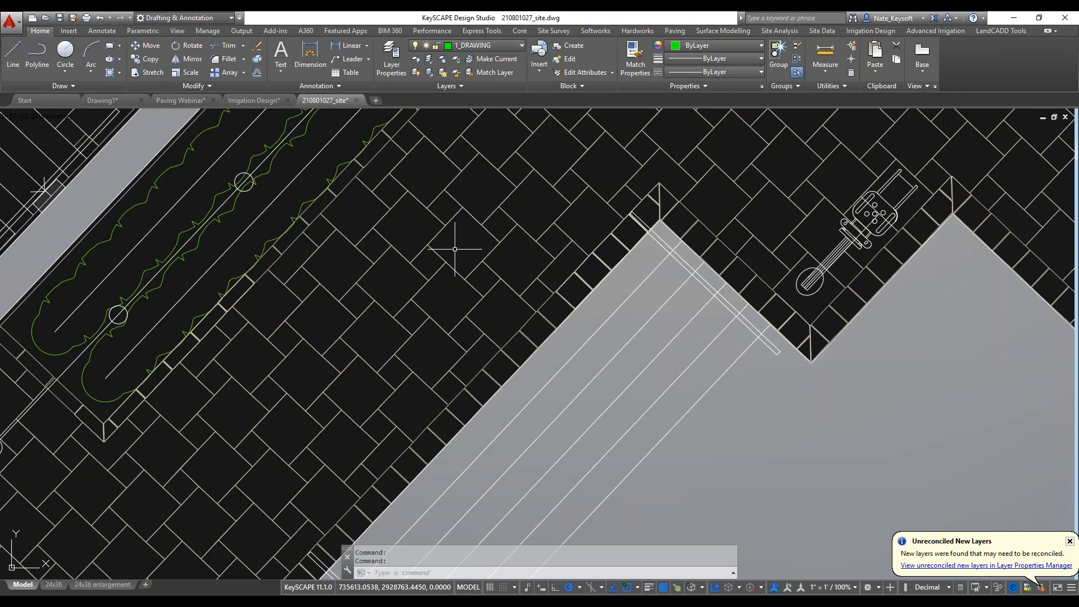
pyautogui.scroll(2, 434, 323)
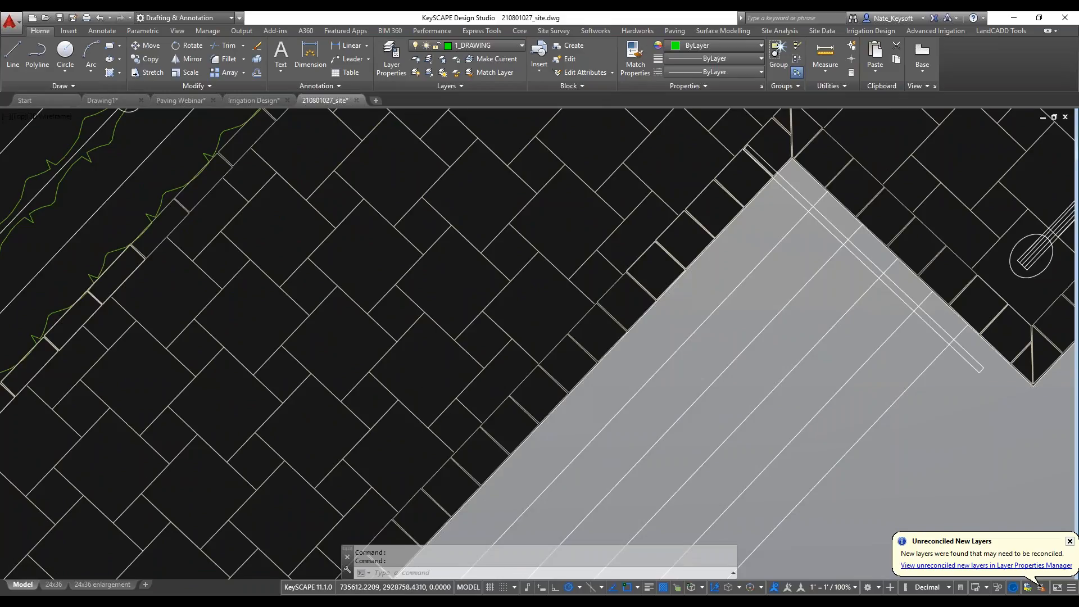
pyautogui.scroll(1, 431, 410)
pyautogui.scroll(1, 437, 386)
pyautogui.moveTo(480, 280); pyautogui.dragTo(470, 313, button='middle')
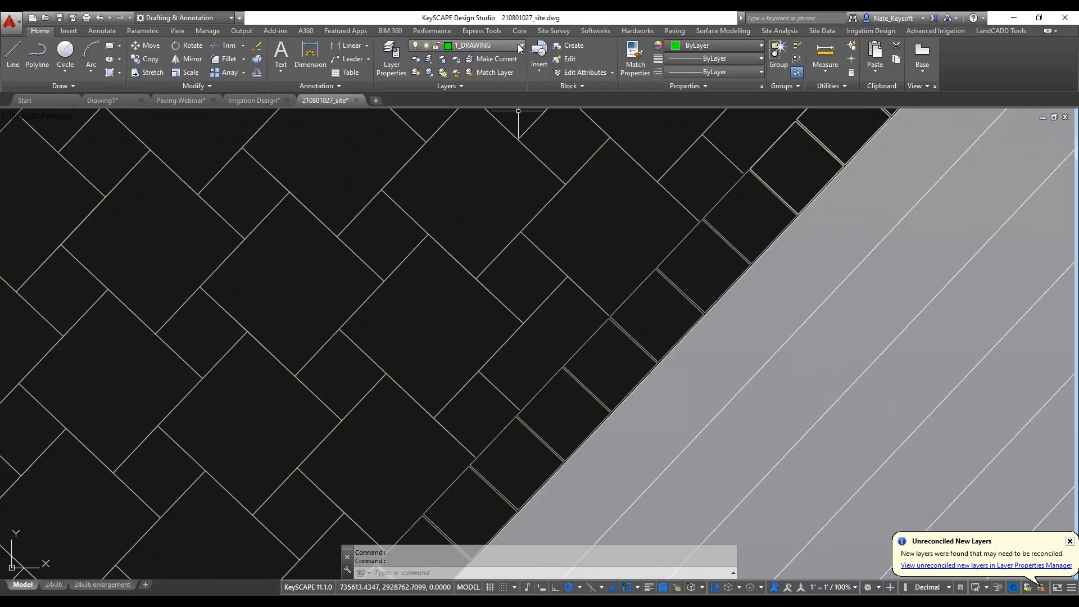
pyautogui.click(425, 309)
pyautogui.write('pl')
pyautogui.press('Return')
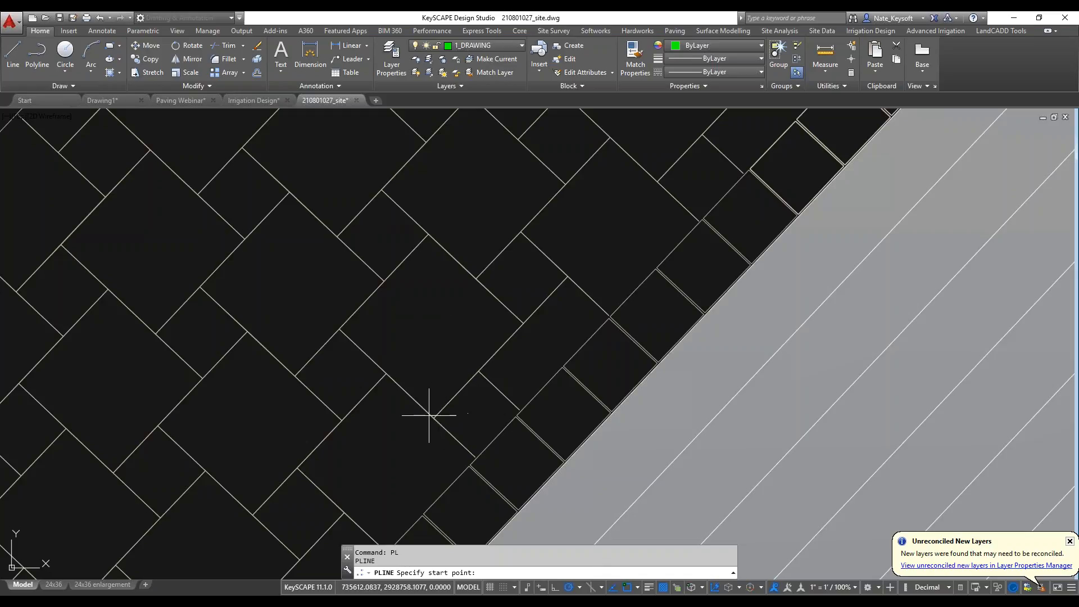
pyautogui.press('F3')
pyautogui.click(433, 418)
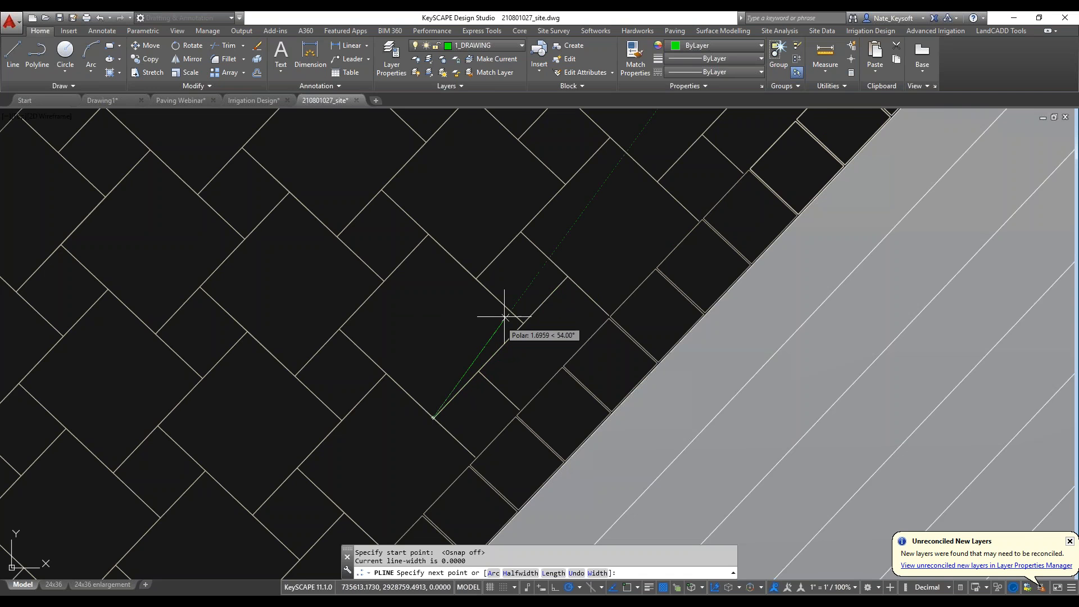
pyautogui.press('Escape')
# Draw a nearly square rectangle as the large paver in the empty area outside the dashed site boundary, with object snap off.
pyautogui.scroll(-5, 492, 320)
pyautogui.scroll(-5, 492, 320)
pyautogui.scroll(8, 594, 233)
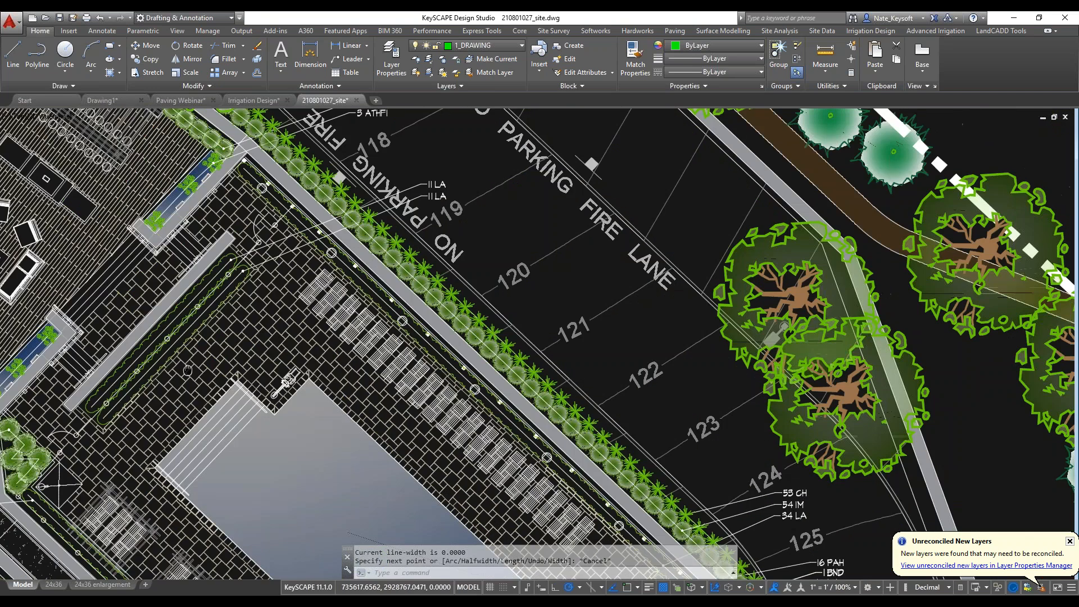
pyautogui.write('rec')
pyautogui.press('Return')
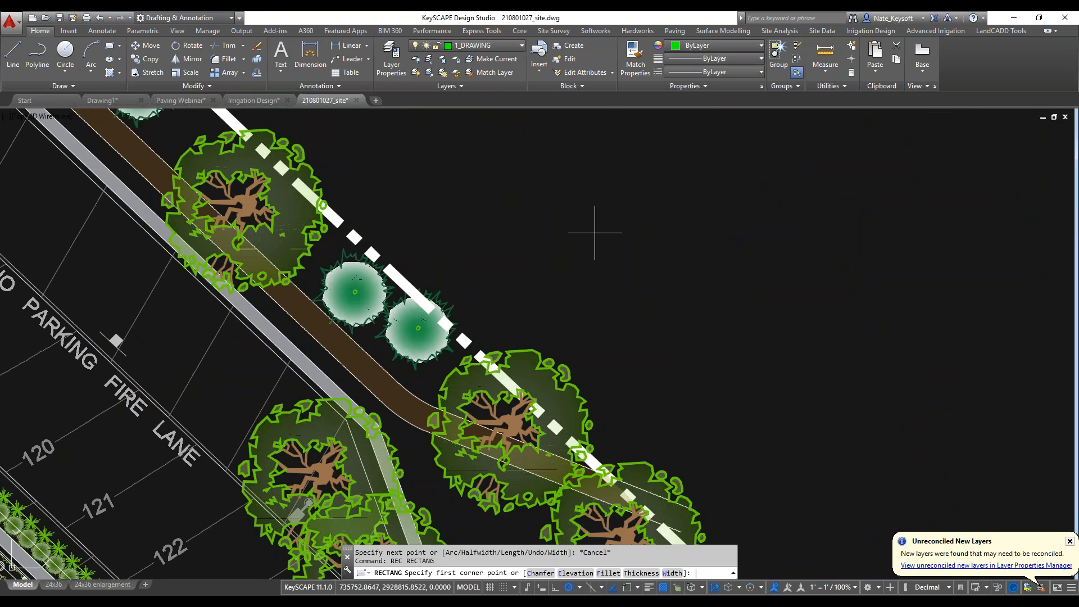
pyautogui.click(571, 274)
pyautogui.scroll(2, 618, 232)
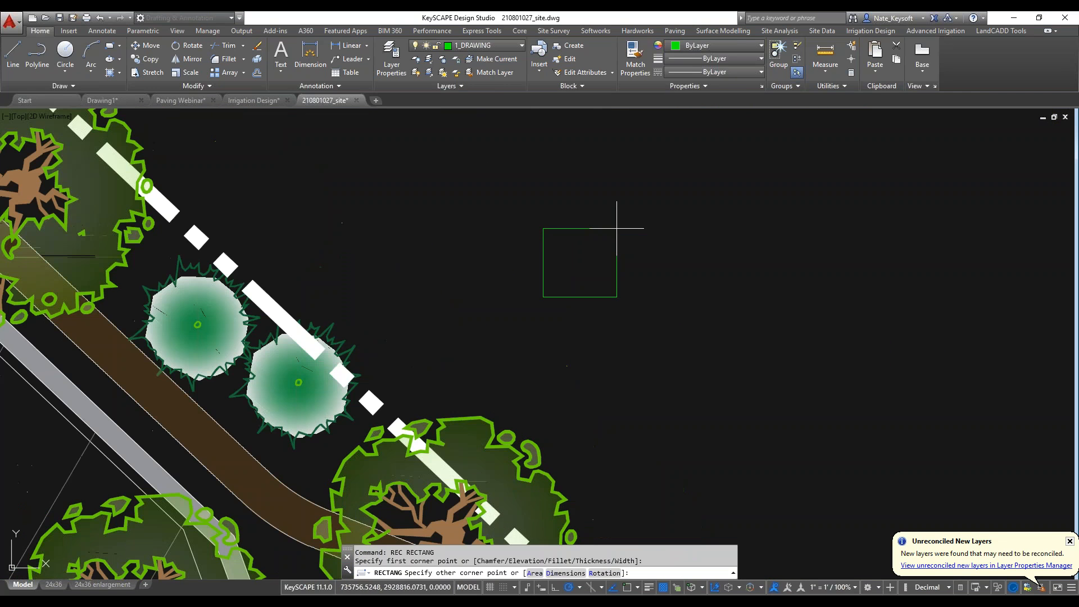
pyautogui.click(615, 229)
pyautogui.scroll(2, 619, 293)
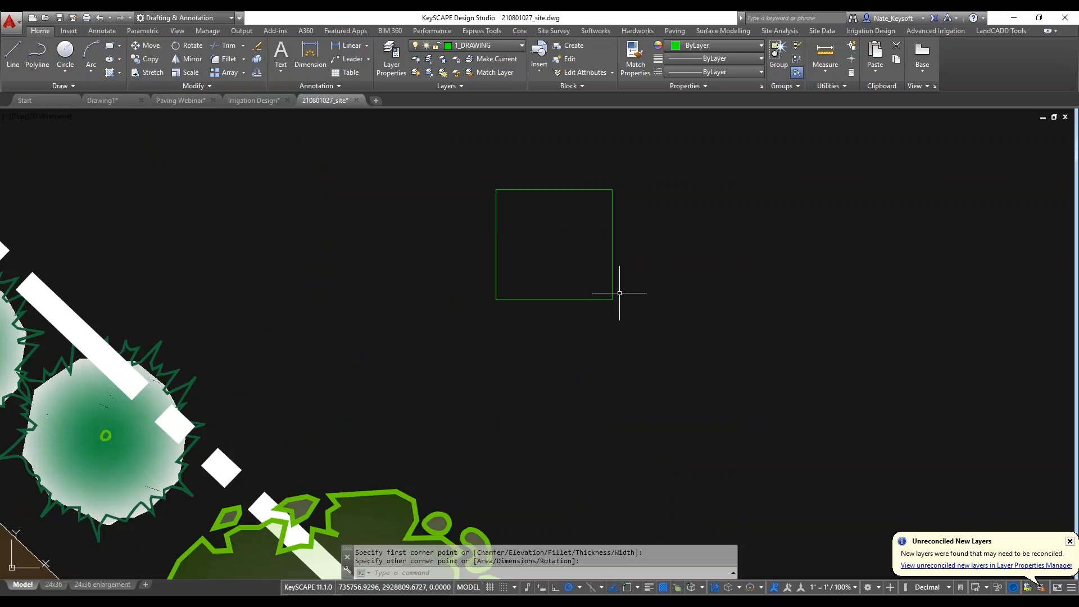
# Draw a smaller rectangle, roughly half as wide, from the large rectangle's lower-right corner with object snap on.
pyautogui.press('Return')
pyautogui.press('F3')
pyautogui.click(612, 299)
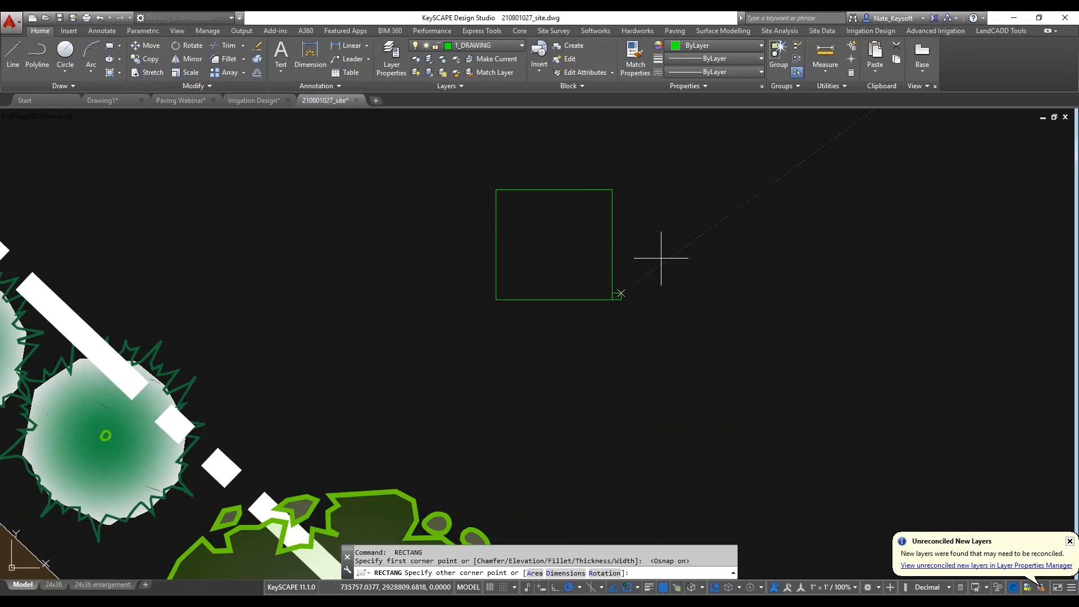
pyautogui.click(673, 237)
pyautogui.press('Return')
pyautogui.press('Escape')
pyautogui.press('Escape')
# Copy the two rectangles three times diagonally upward, seating each large rectangle on top of the previous pair's small one.
pyautogui.click(726, 340)
pyautogui.click(519, 222)
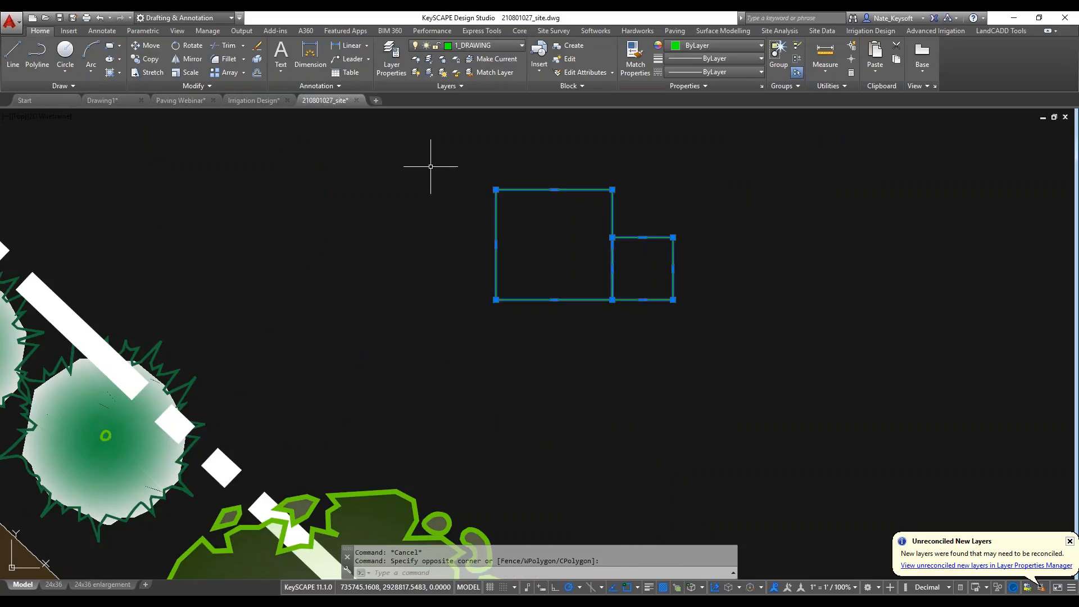
pyautogui.write('co')
pyautogui.press('Return')
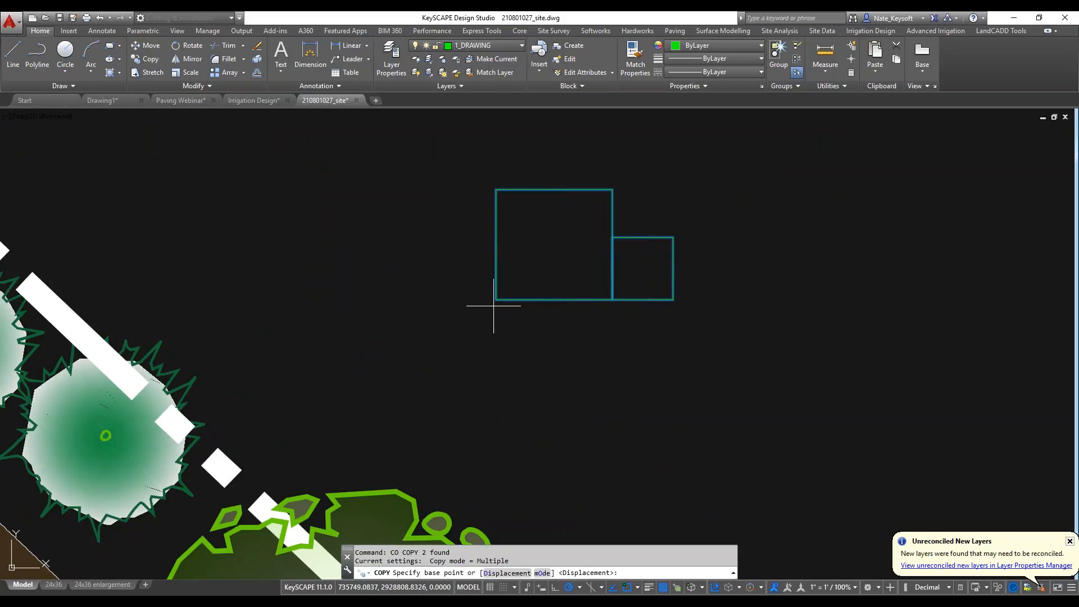
pyautogui.click(496, 300)
pyautogui.click(612, 237)
pyautogui.click(729, 175)
pyautogui.moveTo(724, 169); pyautogui.dragTo(489, 332, button='middle')
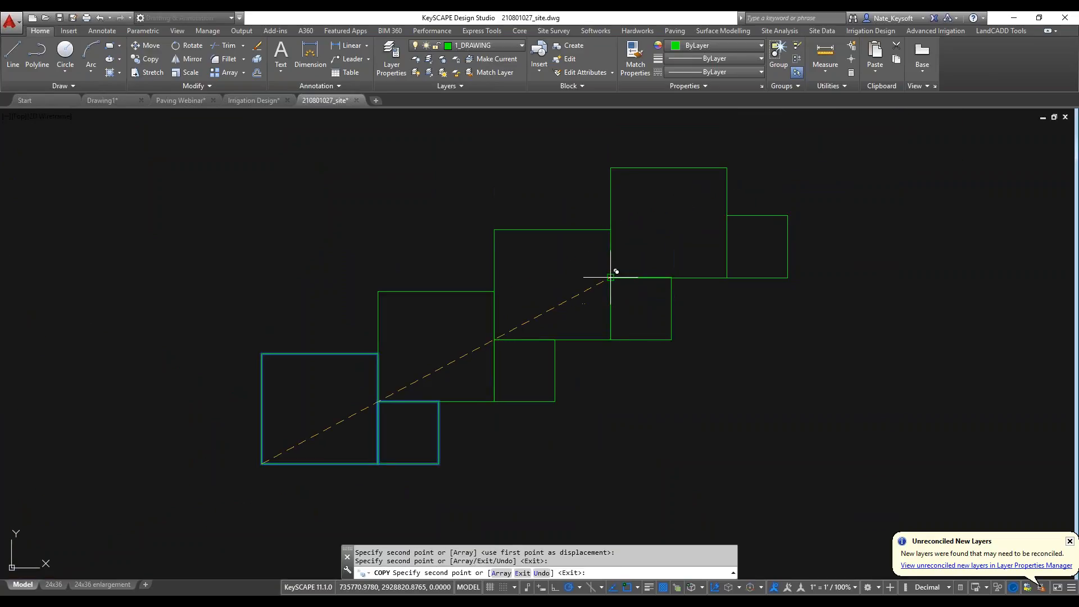
pyautogui.scroll(-2, 366, 279)
pyautogui.moveTo(366, 279); pyautogui.dragTo(431, 213, button='middle')
pyautogui.press('Escape')
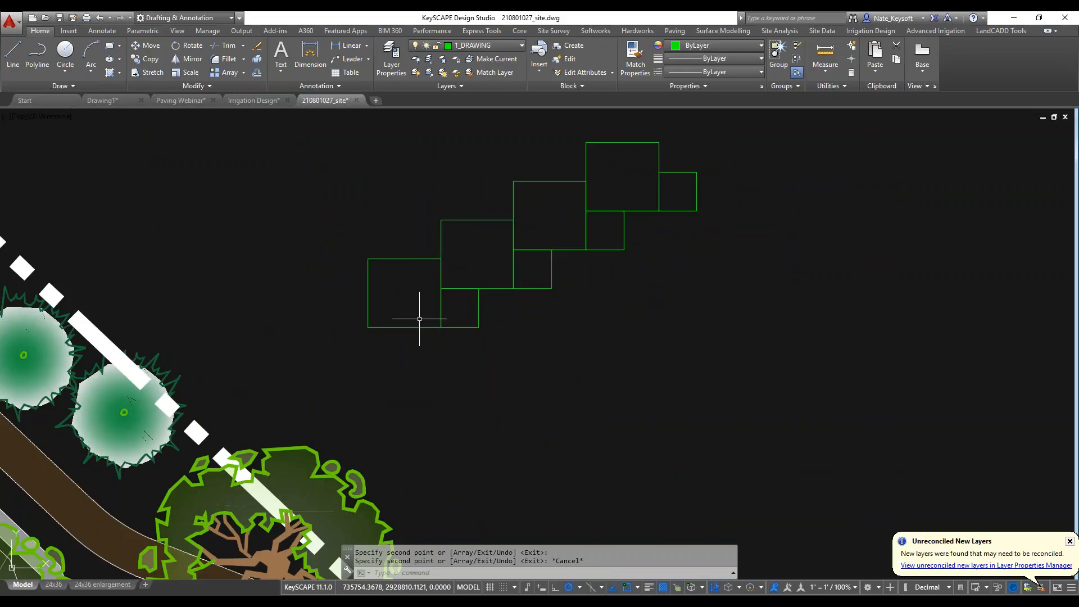
pyautogui.scroll(2, 380, 349)
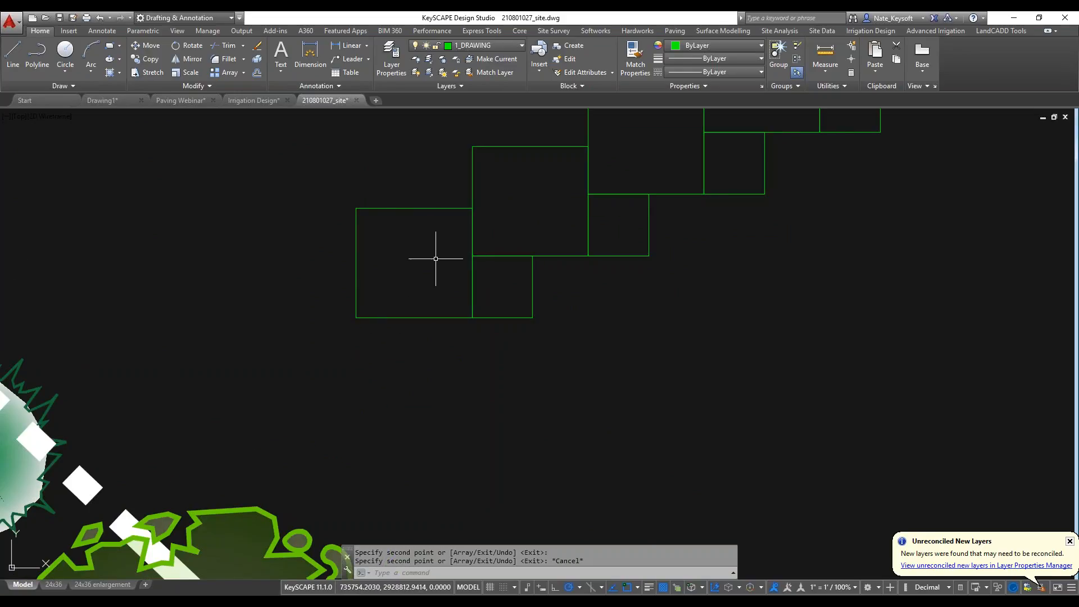
pyautogui.click(606, 31)
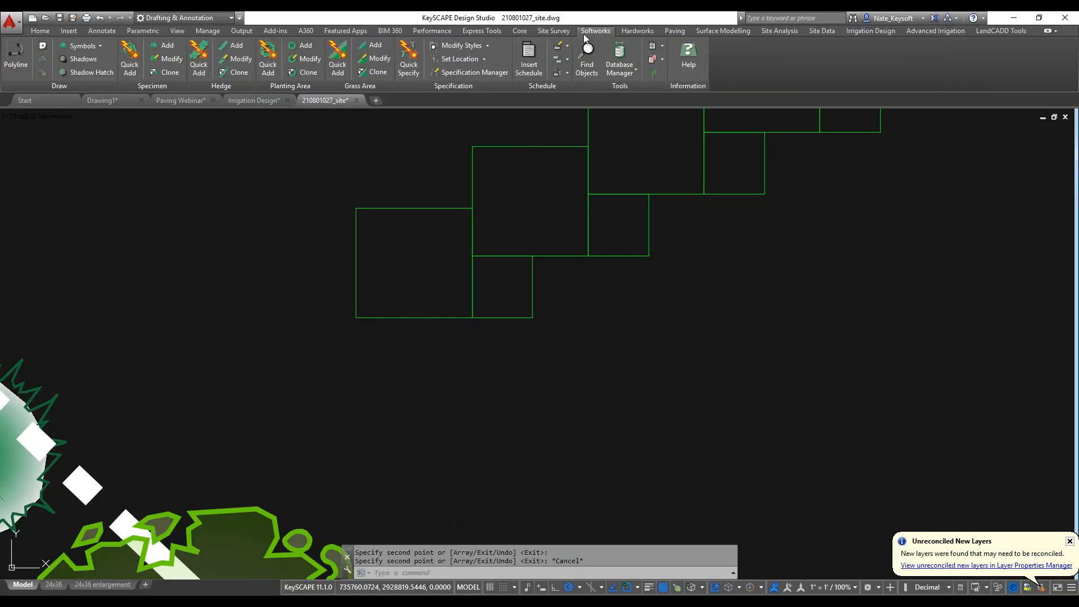
pyautogui.click(613, 73)
pyautogui.click(635, 113)
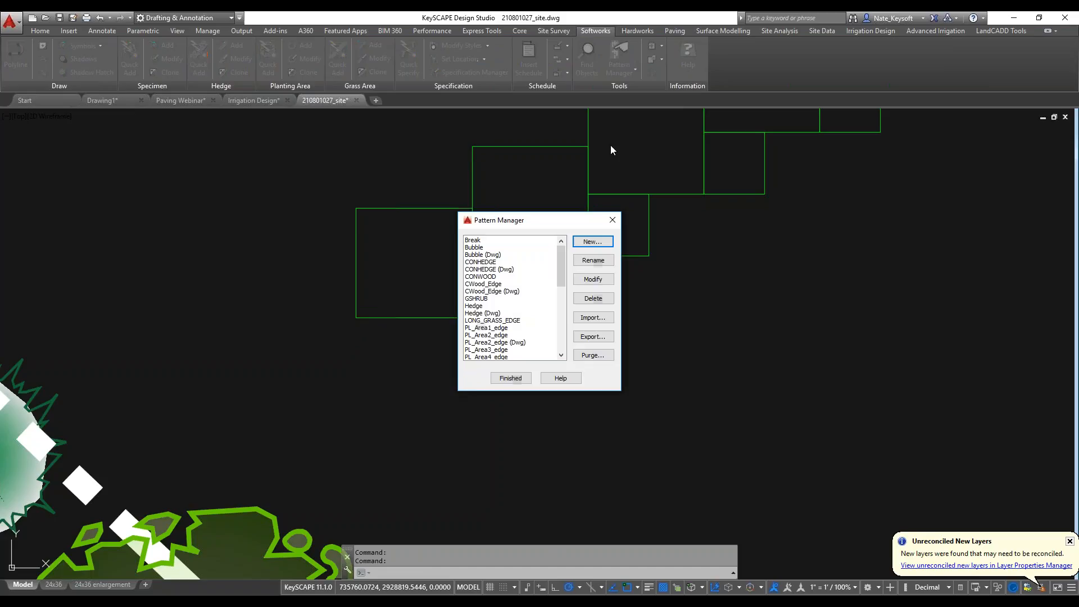
pyautogui.click(510, 378)
pyautogui.click(620, 71)
# Create a new paving pattern of the Pattern type from the lowest pair of large and small rectangles.
pyautogui.click(674, 31)
pyautogui.click(415, 71)
pyautogui.click(420, 113)
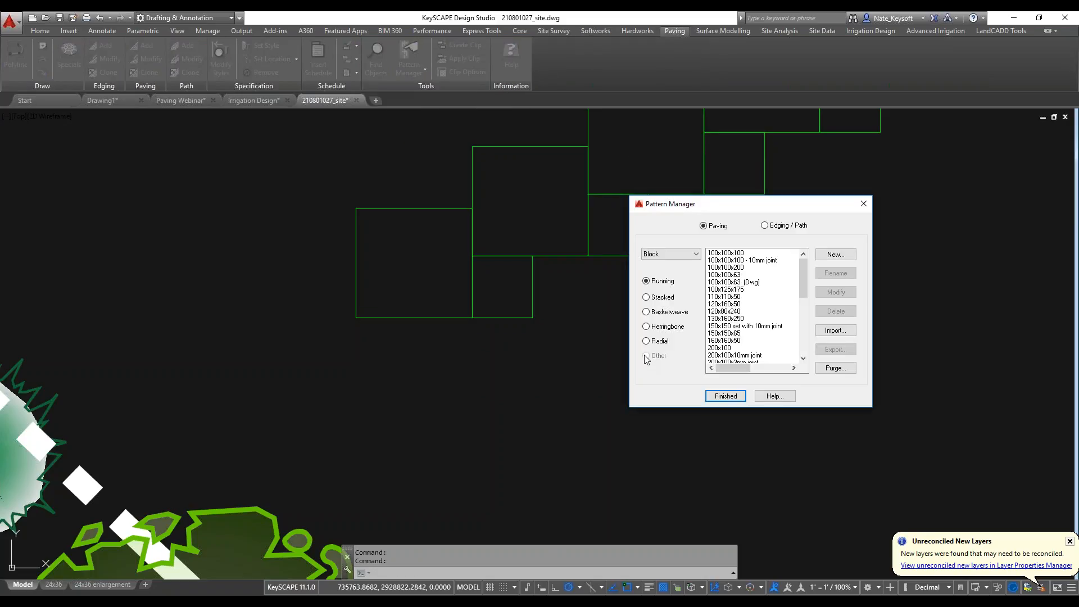
pyautogui.click(686, 254)
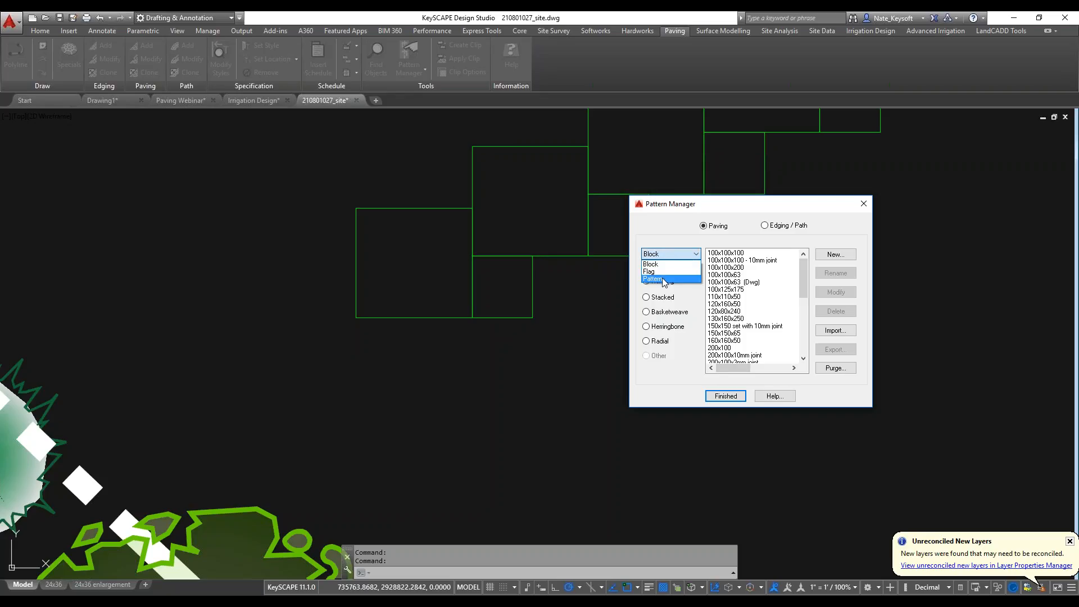
pyautogui.click(664, 279)
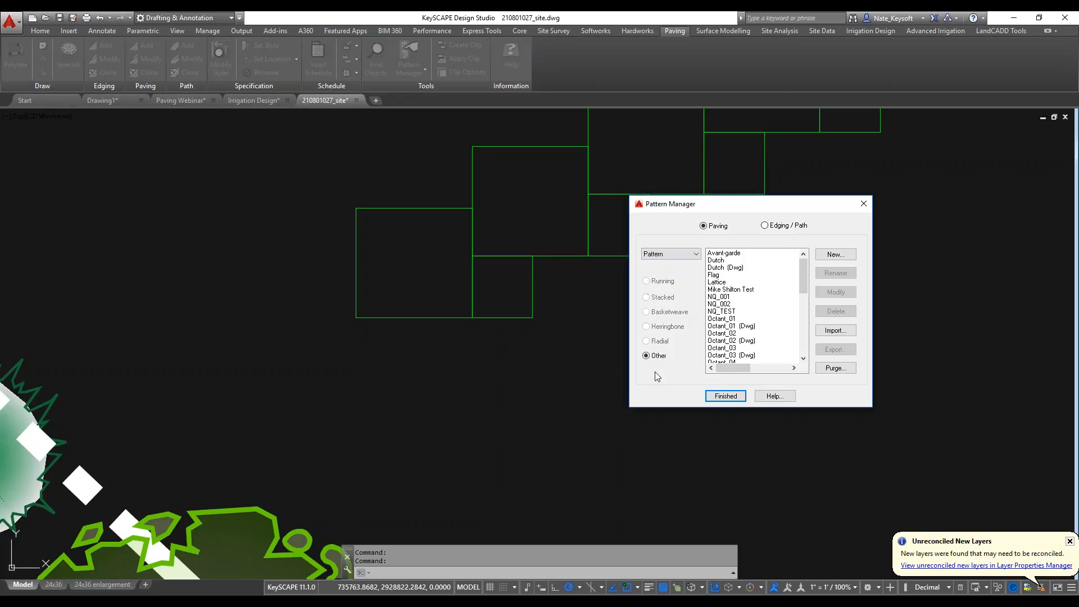
pyautogui.click(836, 254)
pyautogui.click(515, 326)
pyautogui.click(513, 360)
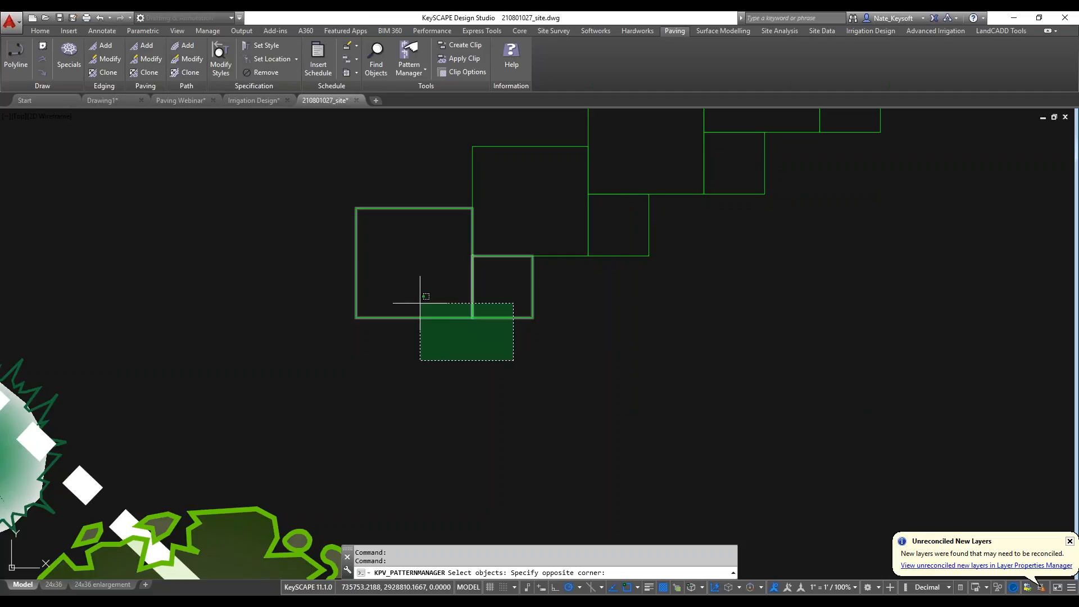
pyautogui.click(420, 303)
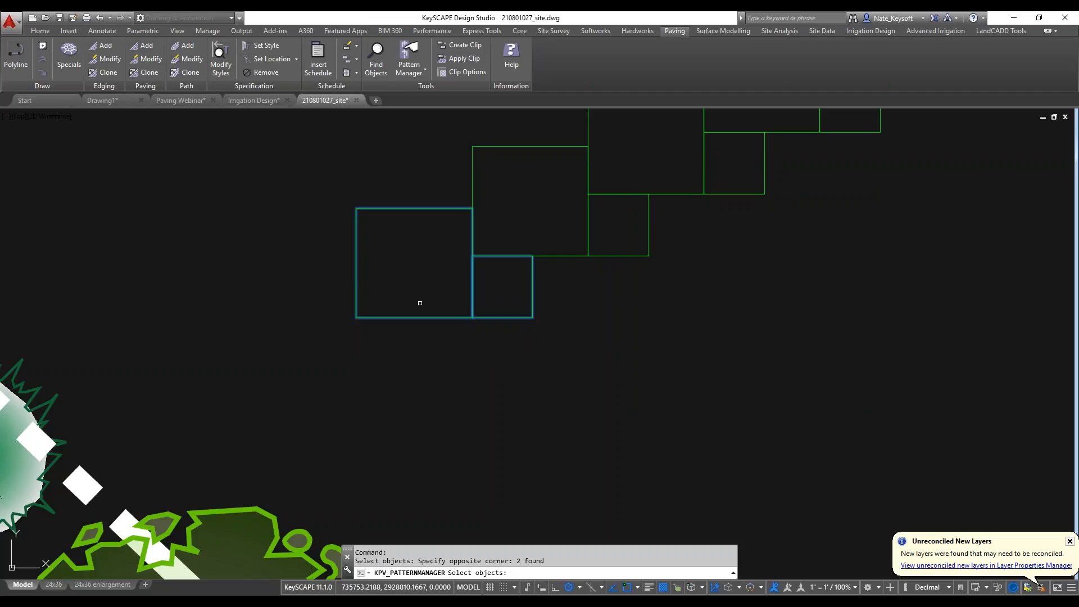
pyautogui.press('Return')
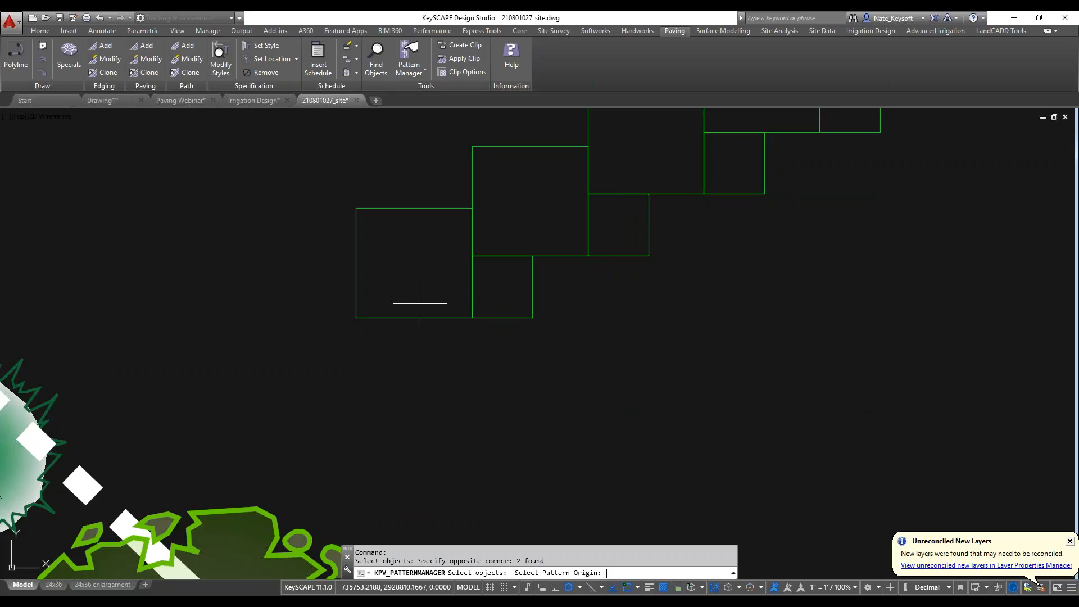
# Set the pattern origin at the large rectangle's lower-left corner, column offset at its lower-right corner, and row offset at the small rectangle's upper-left corner.
pyautogui.click(356, 317)
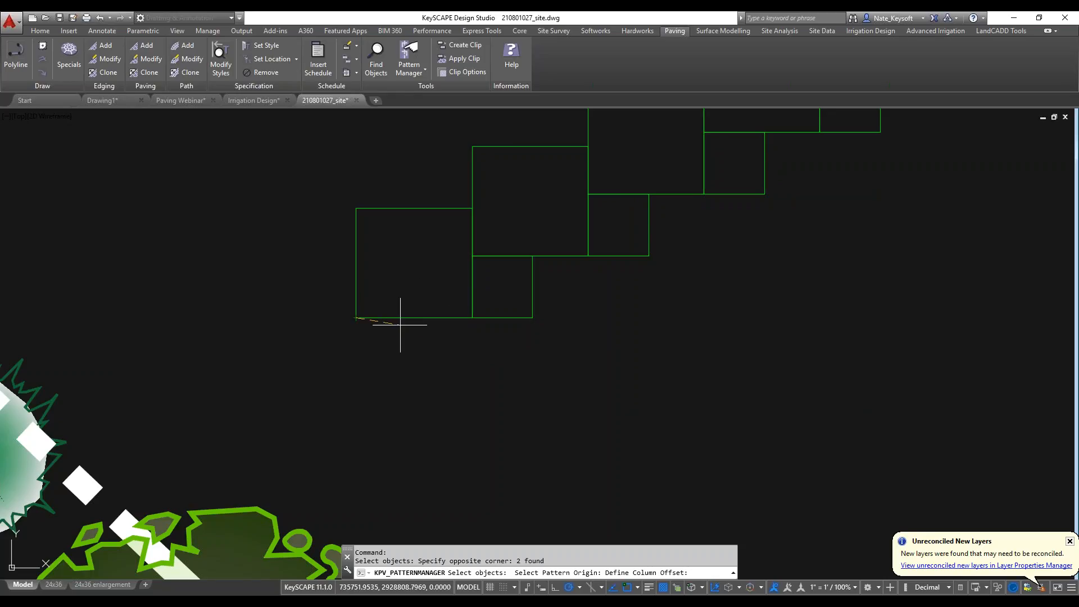
pyautogui.click(472, 318)
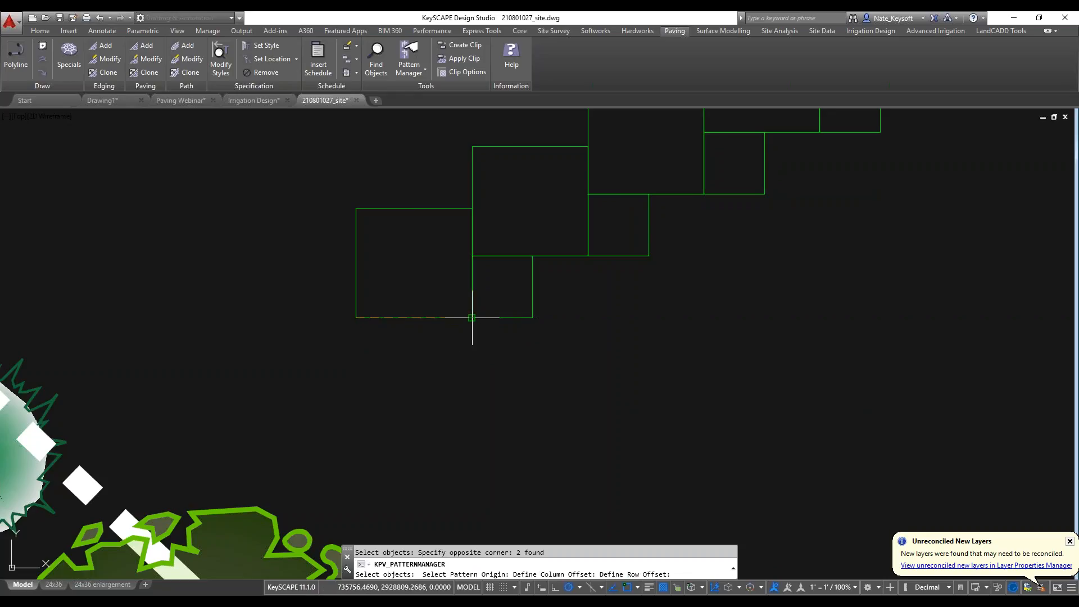
pyautogui.click(471, 256)
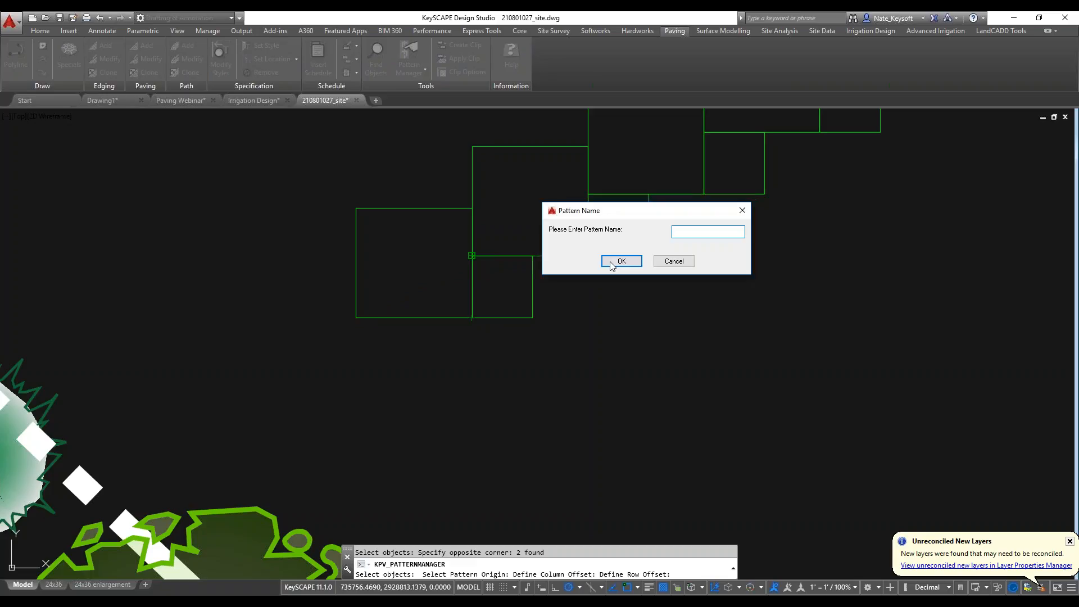
# Name the new paving pattern NQ_003 and close the Pattern Manager.
pyautogui.write('NQ_003')
pyautogui.click(621, 262)
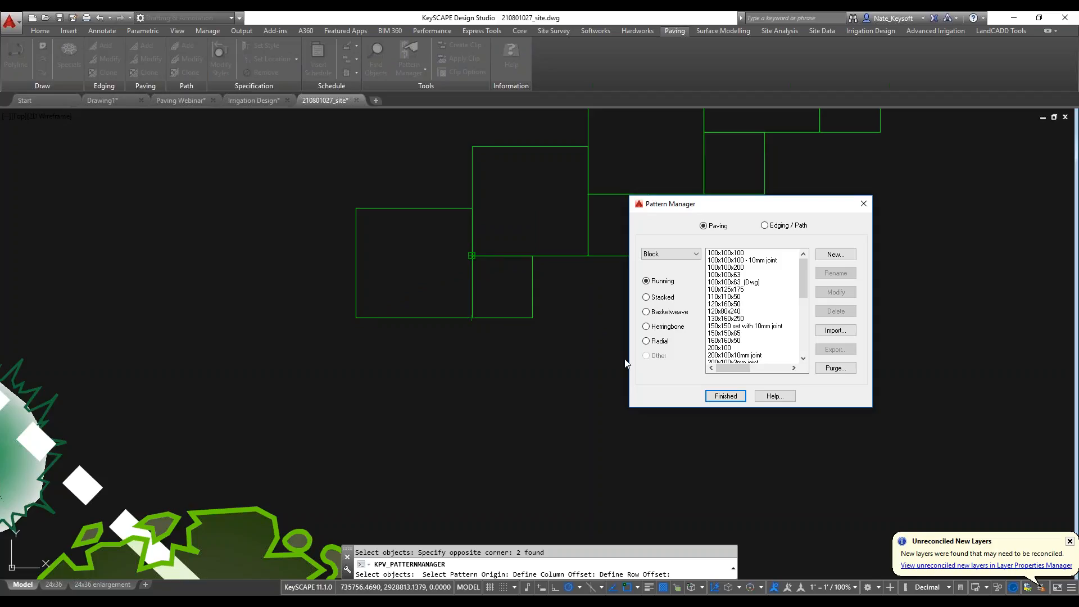
pyautogui.click(863, 204)
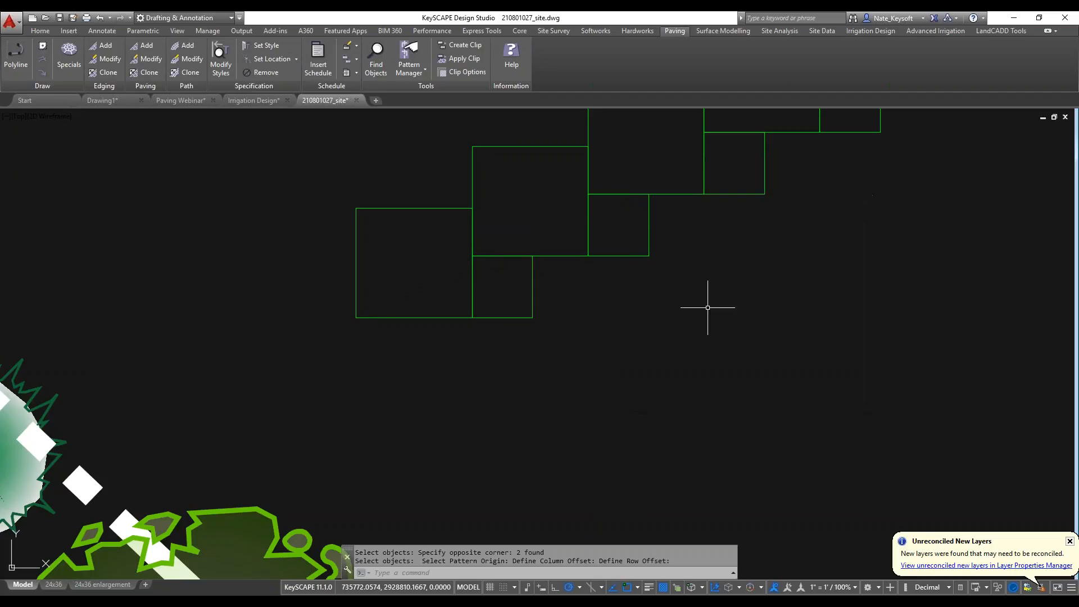
pyautogui.scroll(-2, 585, 309)
pyautogui.press('Escape')
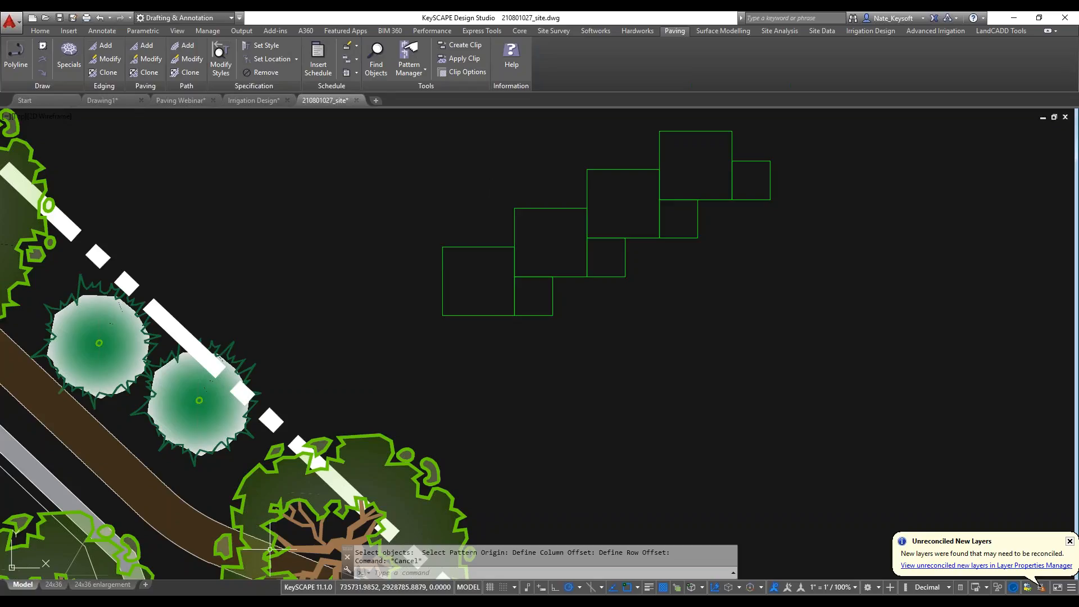
pyautogui.moveTo(337, 601)
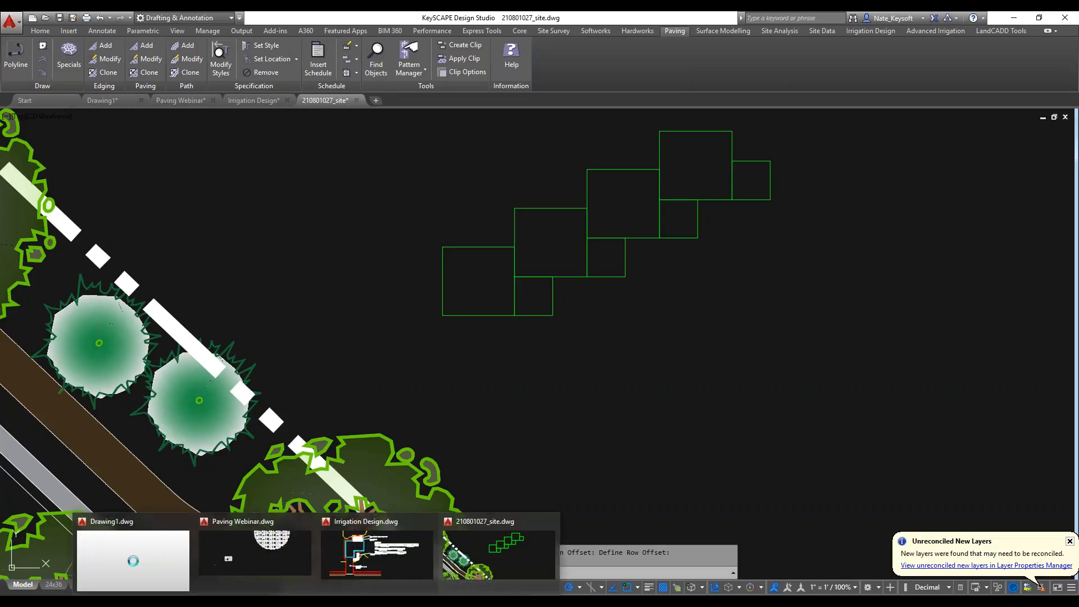